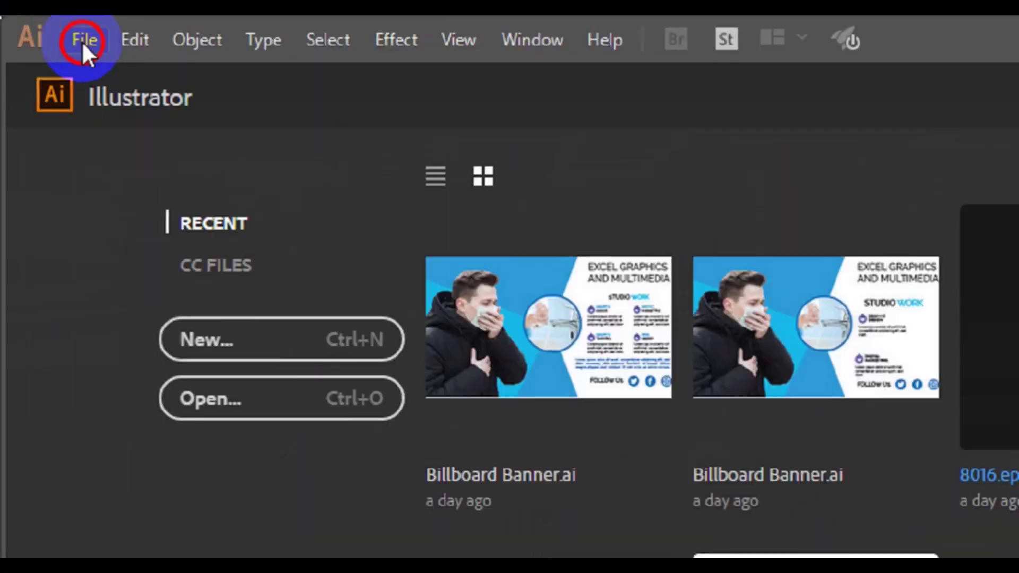
# Open the New Document dialog from the start screen with Ctrl+N.
pyautogui.click(98, 55)
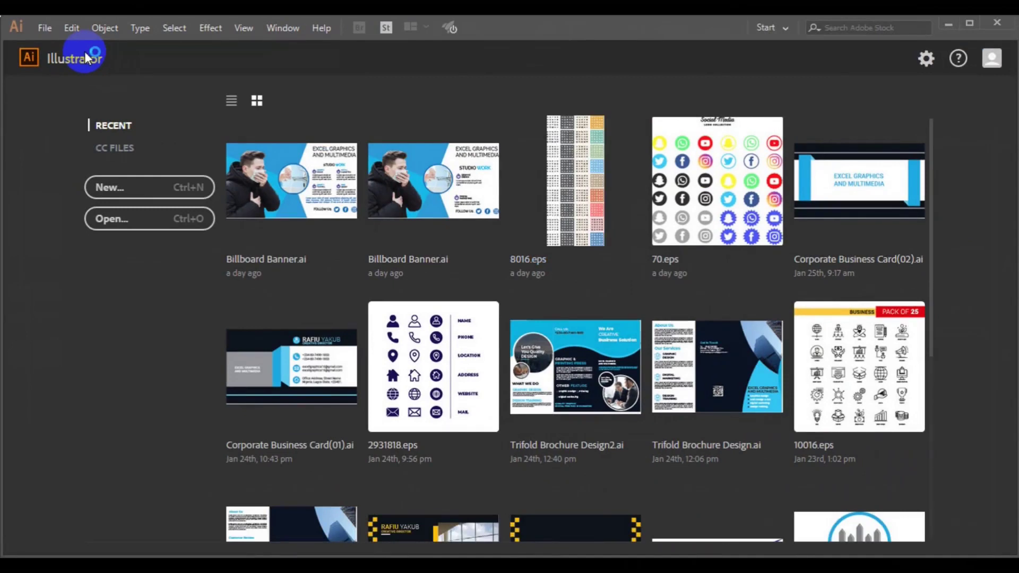
pyautogui.hotkey('ctrl', 'n')
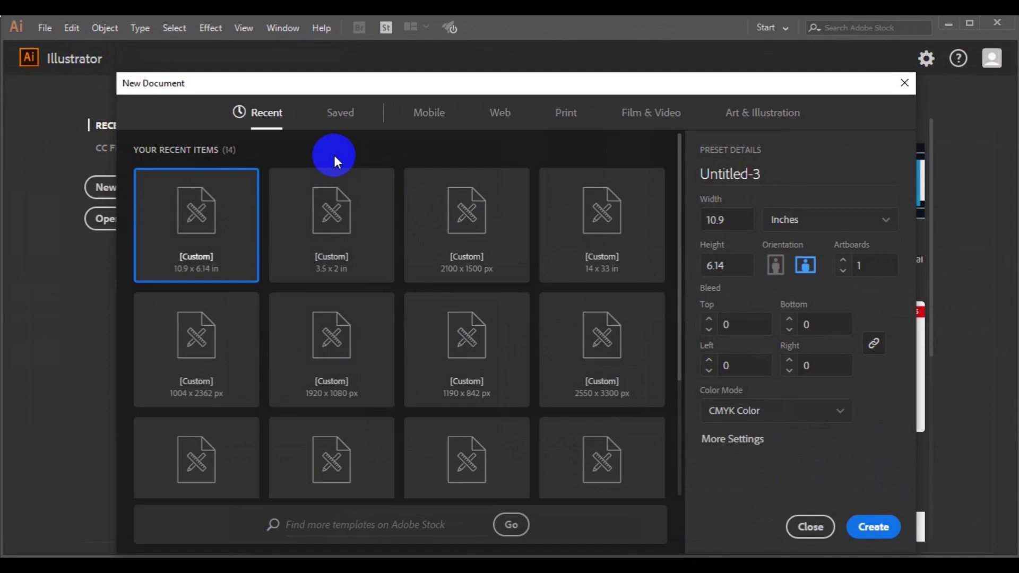
# Choose the A4 print preset and set the units to inches.
pyautogui.click(566, 113)
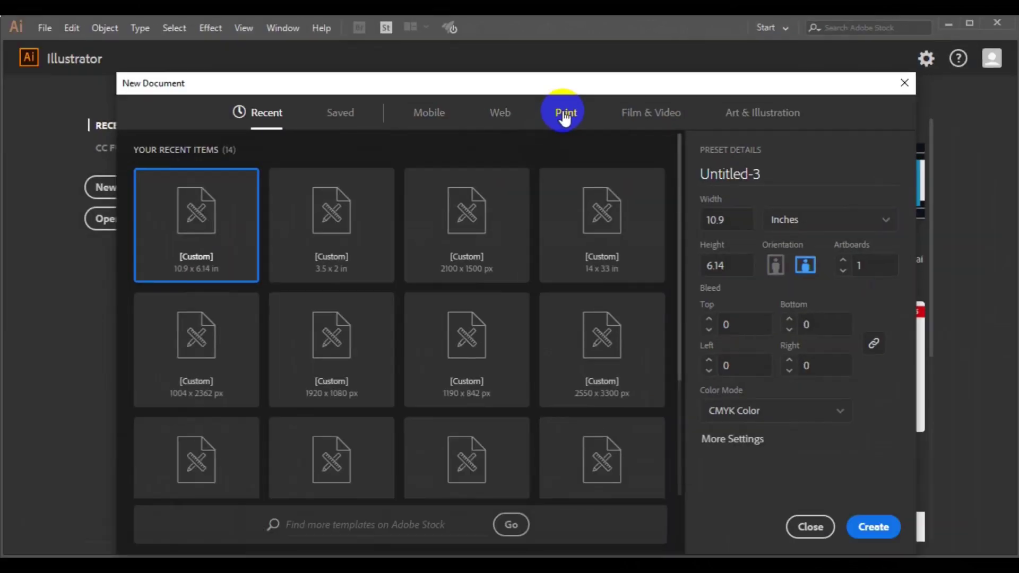
pyautogui.click(566, 113)
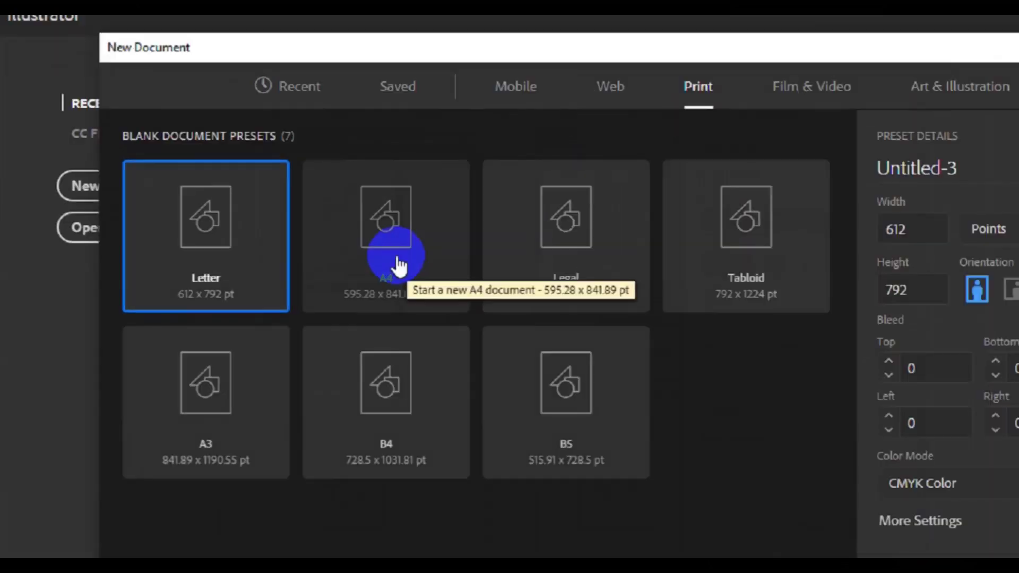
pyautogui.click(397, 260)
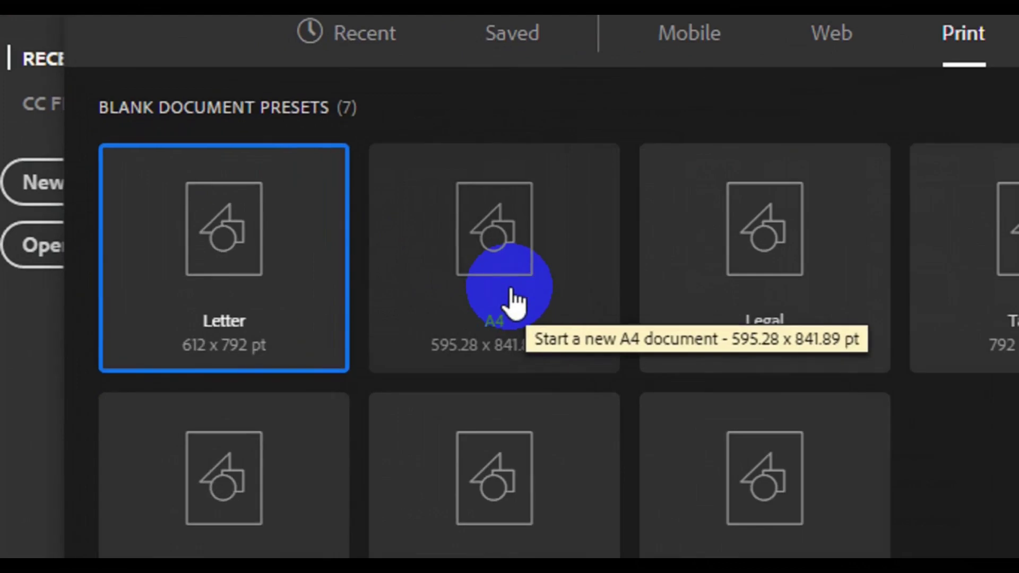
pyautogui.click(510, 291)
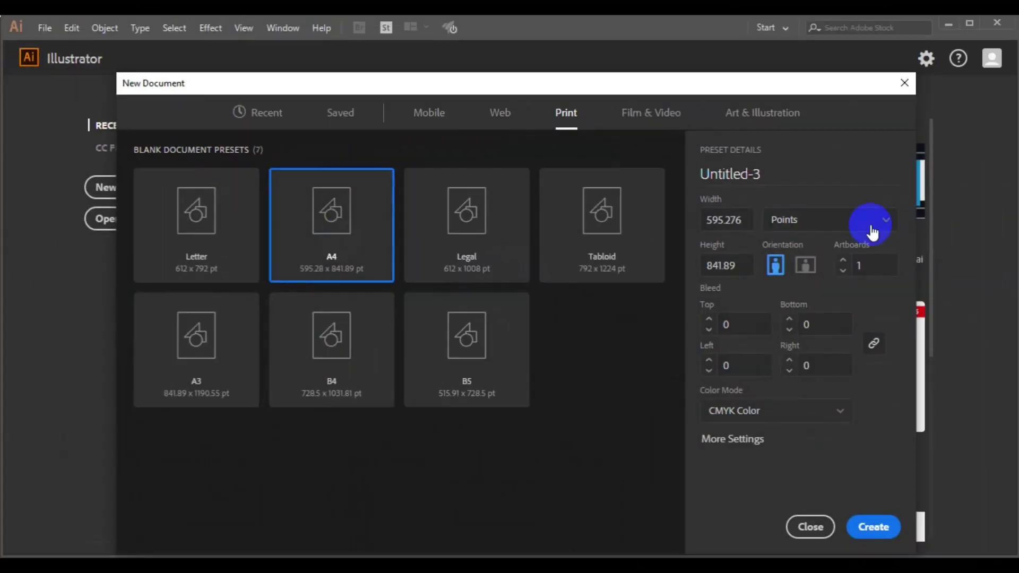
pyautogui.click(872, 229)
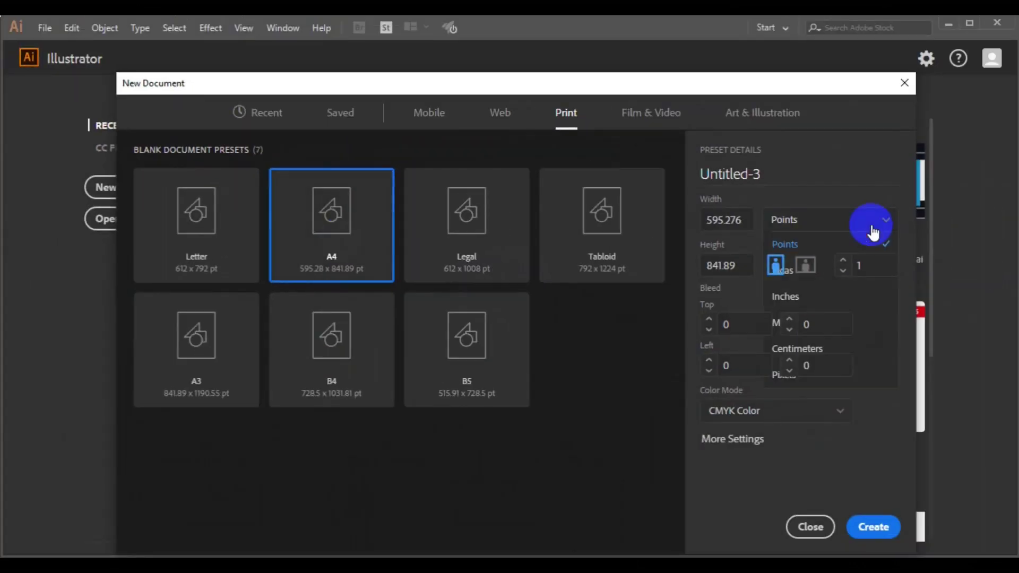
pyautogui.click(783, 297)
# Name the document 'Bill Design' and create it.
pyautogui.click(798, 174)
pyautogui.moveTo(798, 174); pyautogui.dragTo(690, 179)
pyautogui.write('Bill DE')
pyautogui.press('BackSpace')
pyautogui.write('esign')
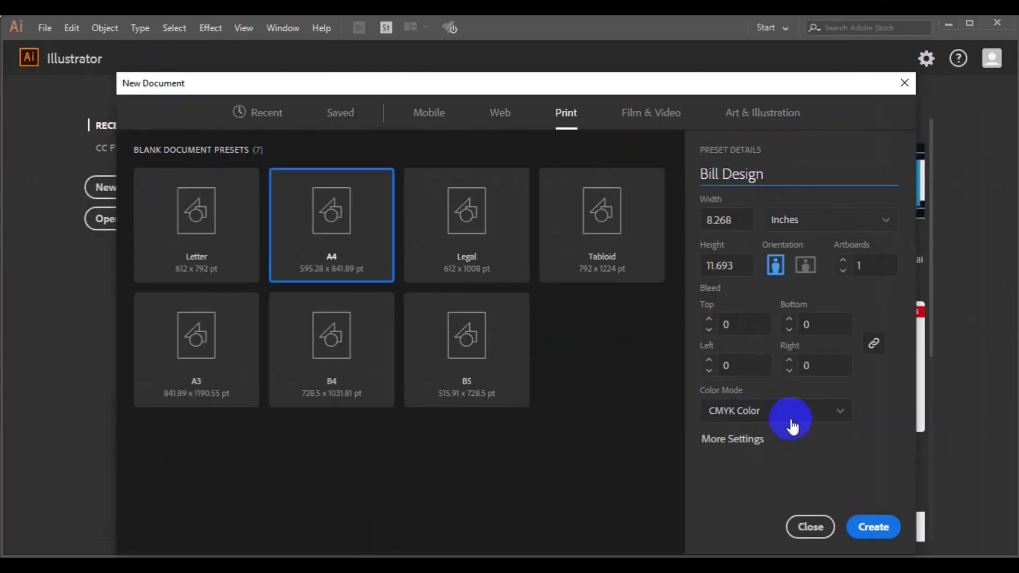
pyautogui.click(865, 531)
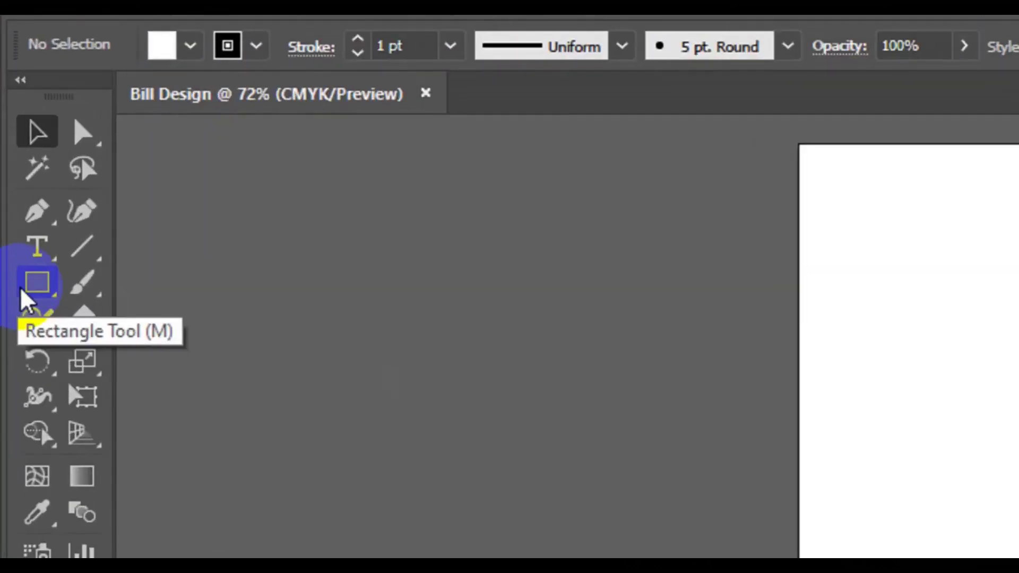
# Draw a red, stroke-free rectangle bar near the page's top right.
pyautogui.click(11, 174)
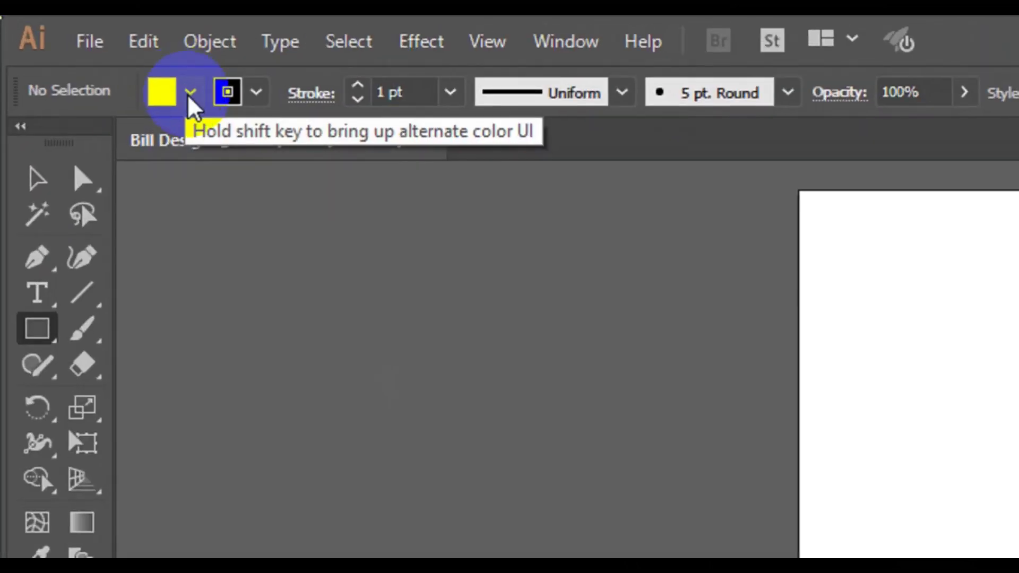
pyautogui.click(190, 93)
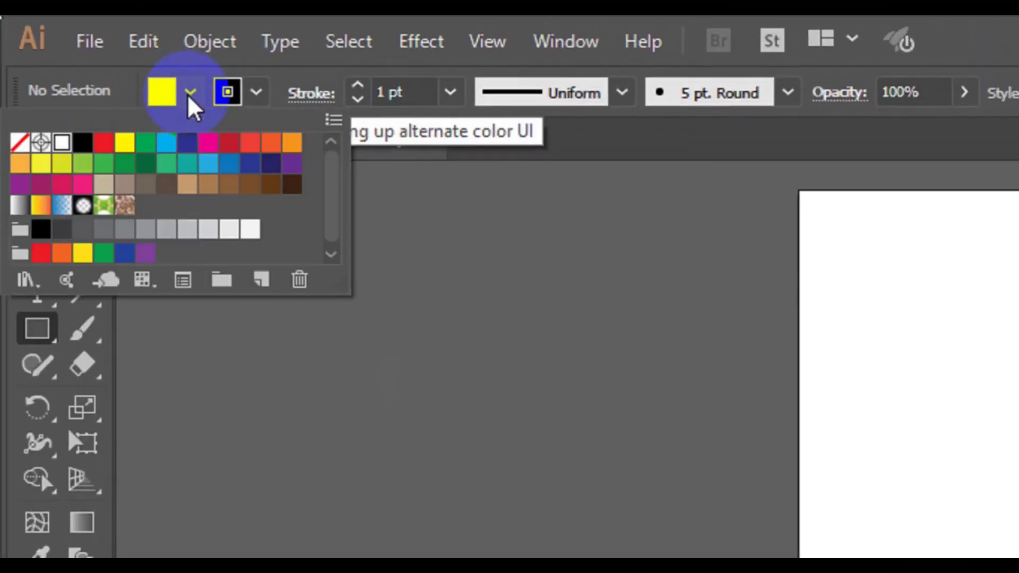
pyautogui.click(41, 253)
pyautogui.click(253, 104)
pyautogui.click(20, 142)
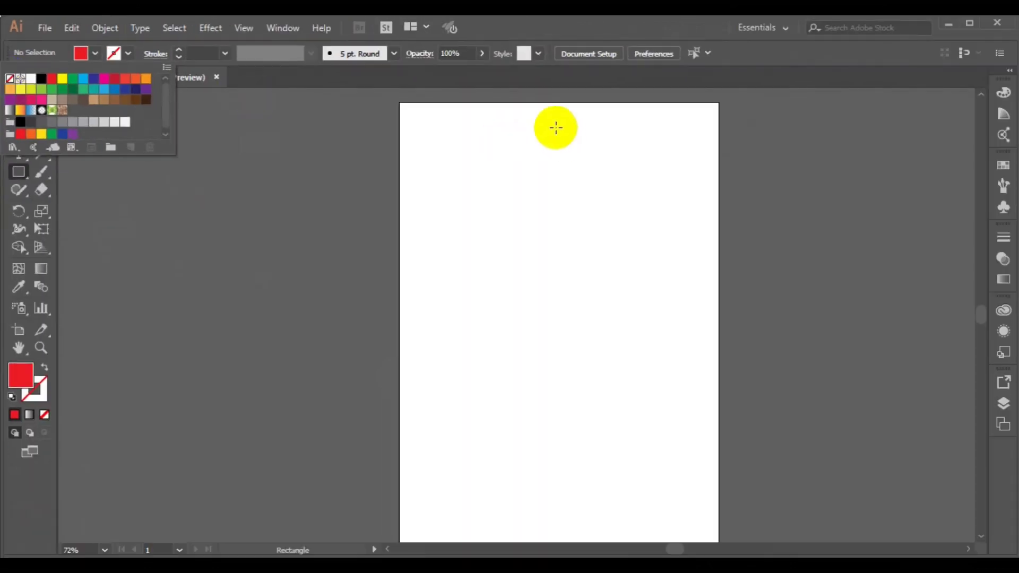
pyautogui.click(556, 129)
pyautogui.moveTo(559, 126); pyautogui.dragTo(698, 165)
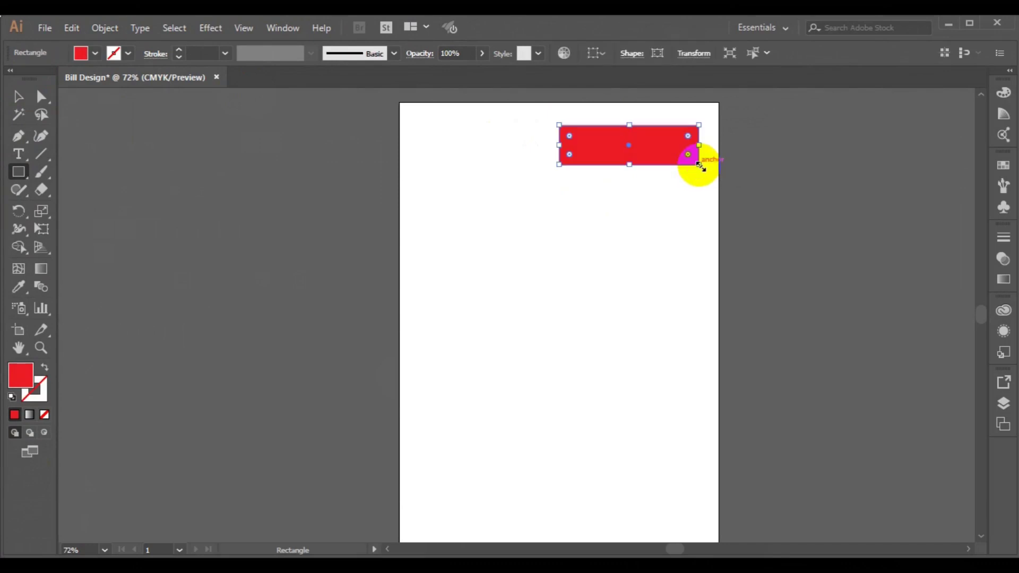
# Duplicate the bar below and enlarge the copy to about 7.3 x 2.87 in.
pyautogui.click(18, 96)
pyautogui.click(629, 151)
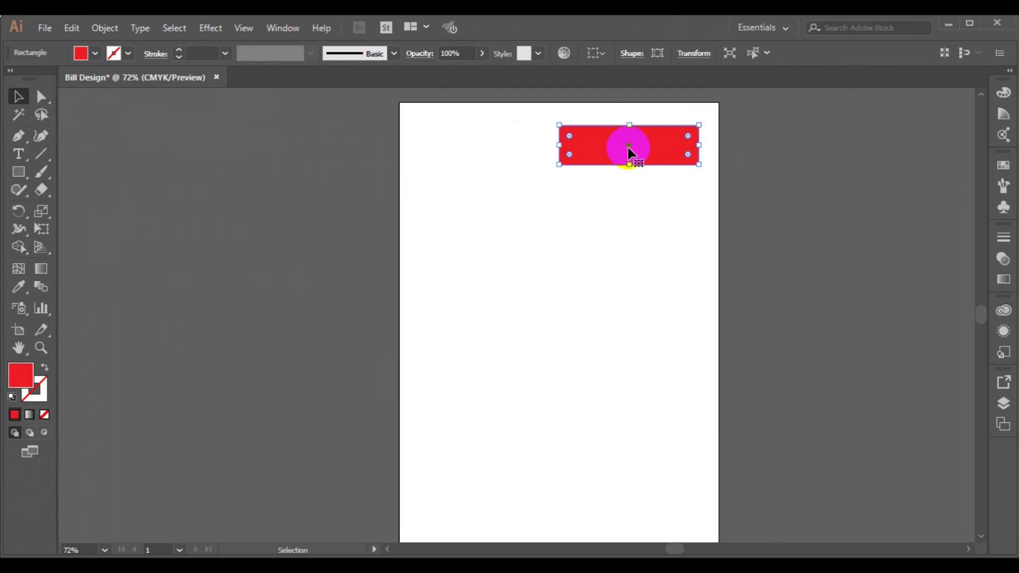
pyautogui.press('alt')
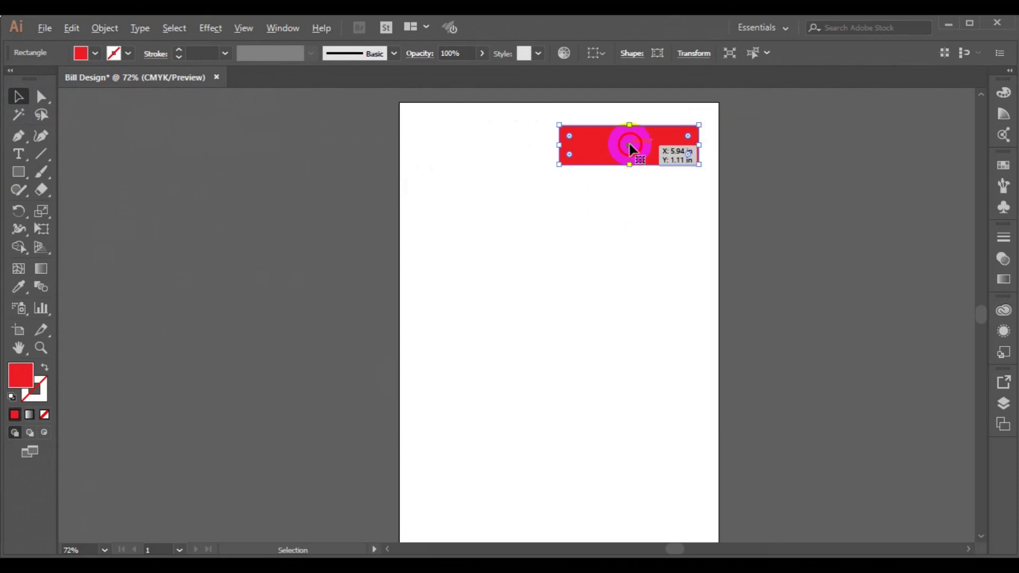
pyautogui.moveTo(629, 148); pyautogui.dragTo(629, 201)
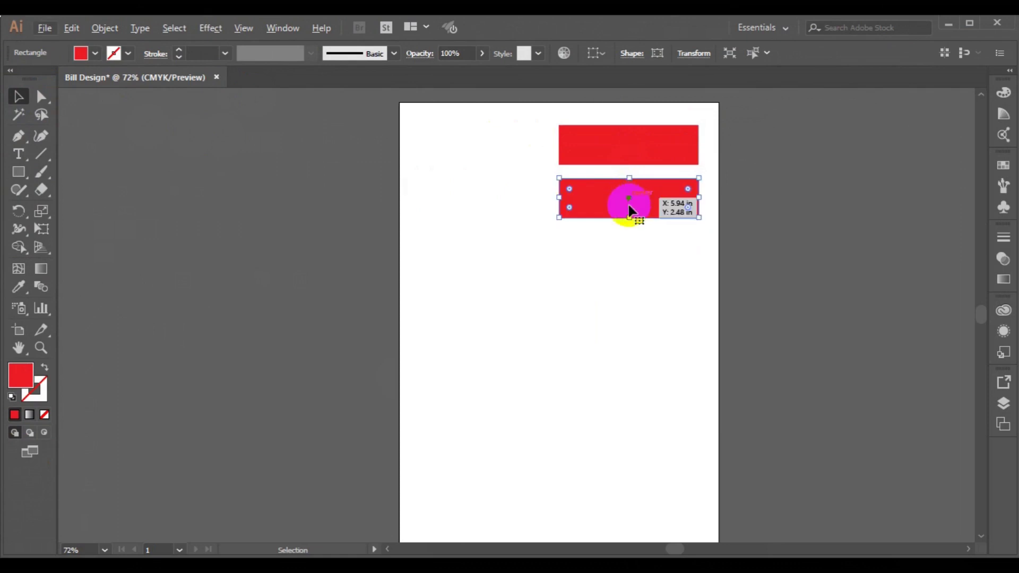
pyautogui.moveTo(631, 215); pyautogui.dragTo(635, 287)
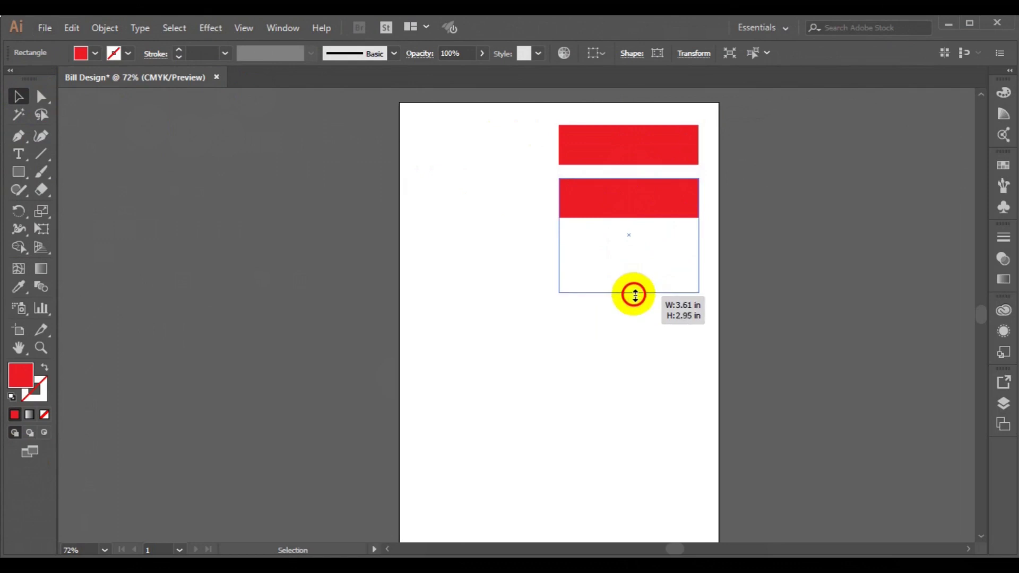
pyautogui.moveTo(635, 286); pyautogui.dragTo(635, 291)
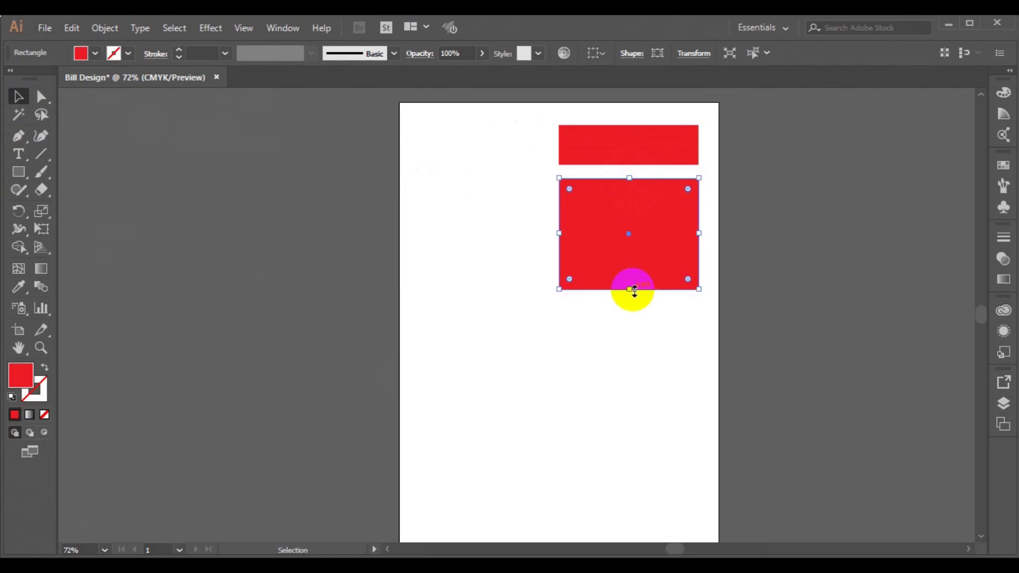
pyautogui.moveTo(558, 233); pyautogui.dragTo(417, 246)
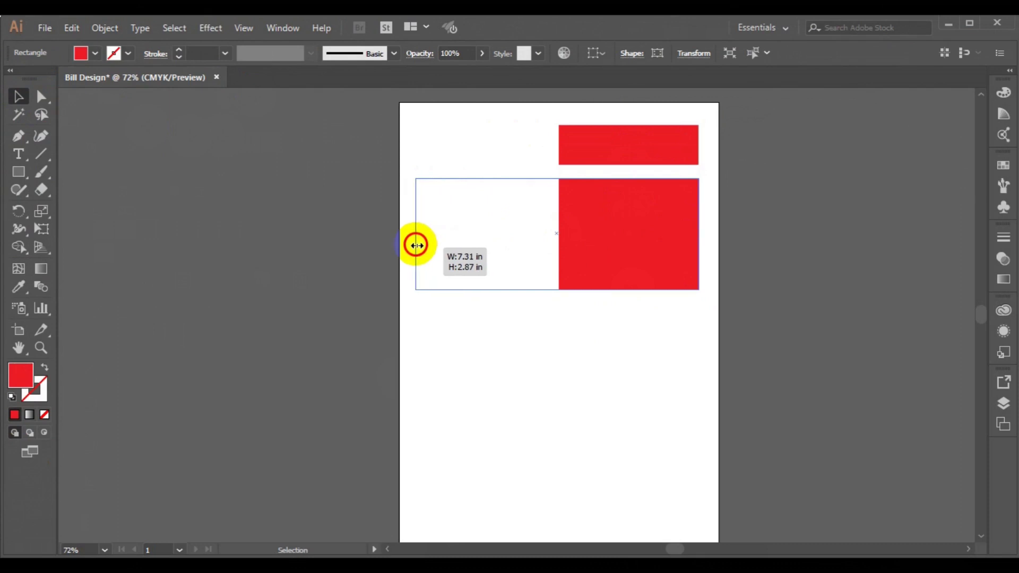
pyautogui.moveTo(415, 245); pyautogui.dragTo(413, 245)
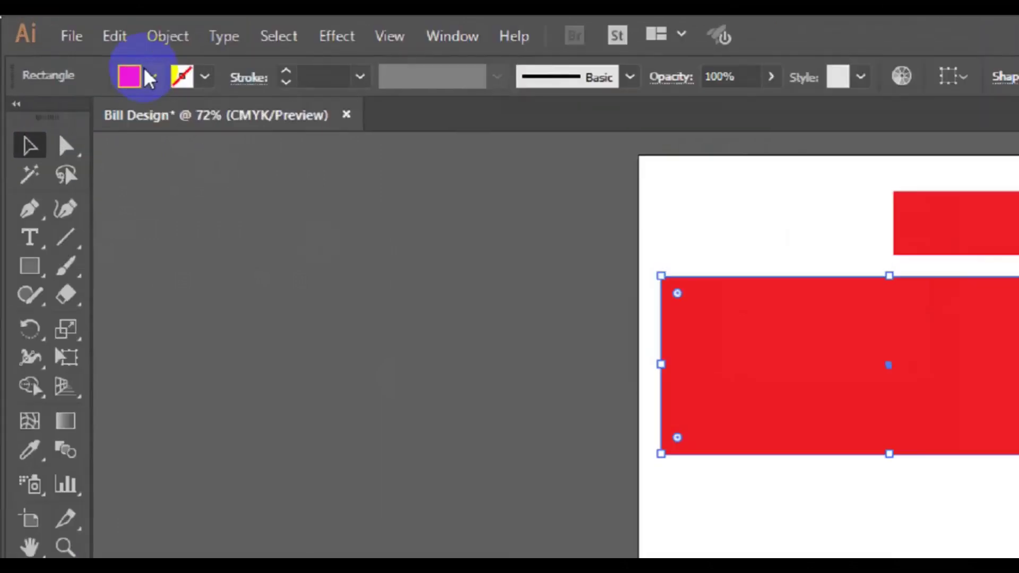
pyautogui.click(95, 53)
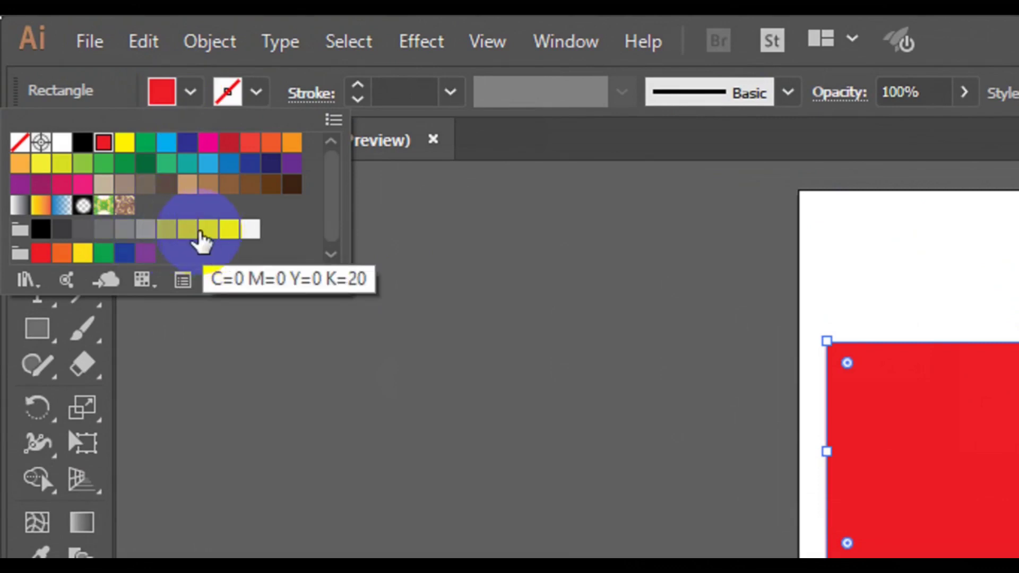
# Fill the lower block with the C=0 M=0 Y=0 K=20 grey and open Split Into Grid.
pyautogui.click(190, 230)
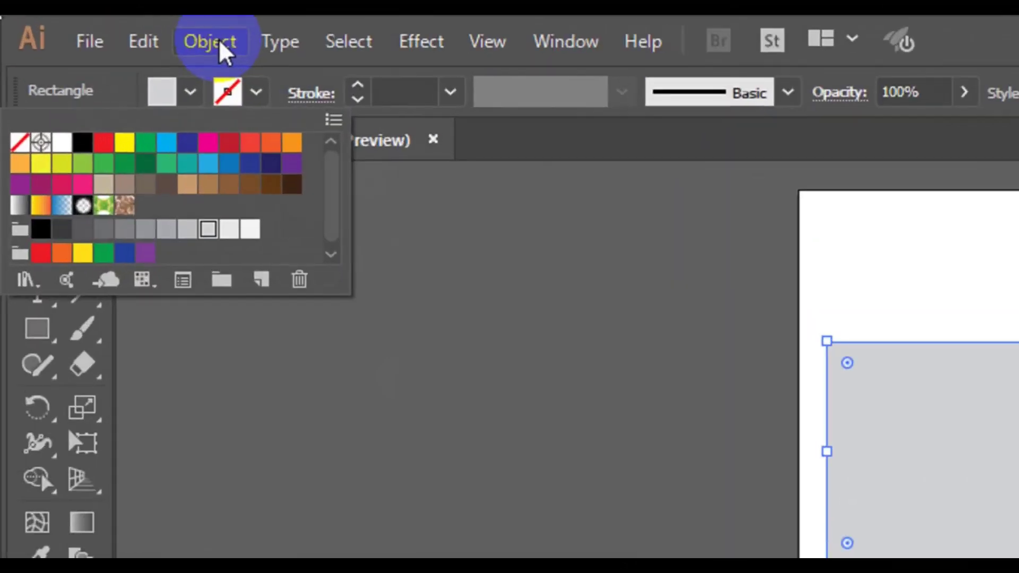
pyautogui.click(146, 32)
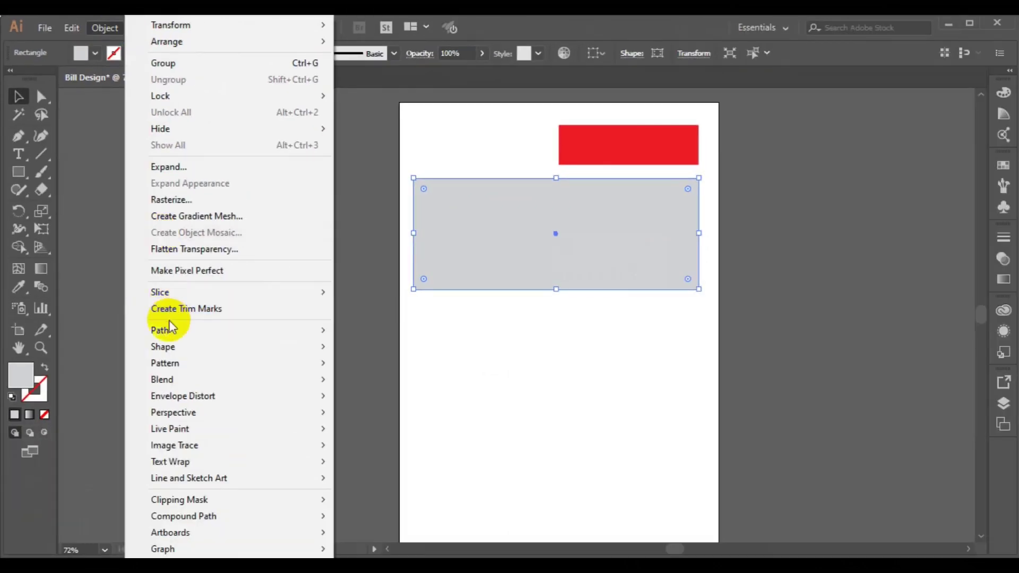
pyautogui.moveTo(183, 129)
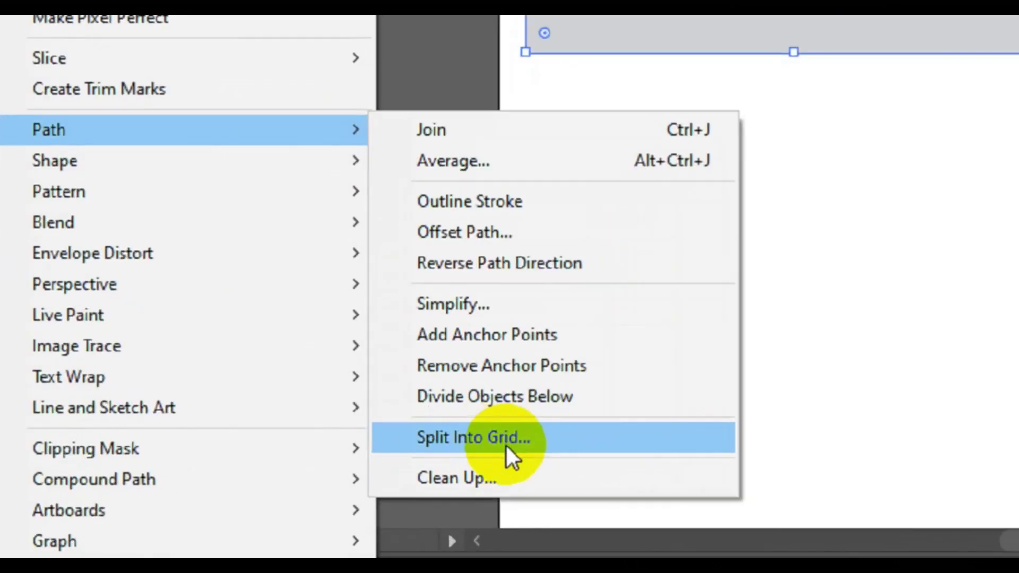
pyautogui.click(395, 496)
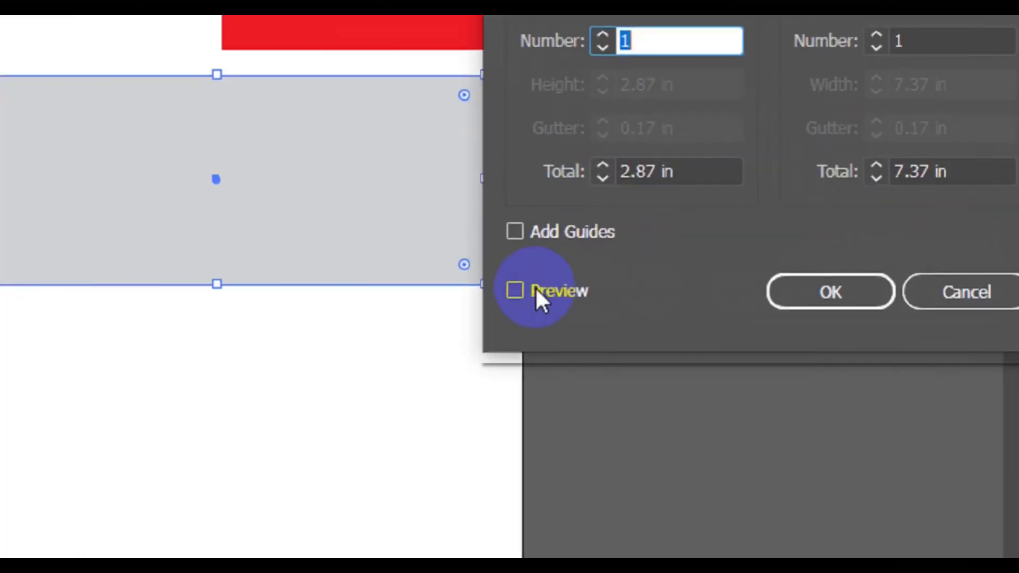
# Preview the grid split with 7 rows.
pyautogui.click(715, 293)
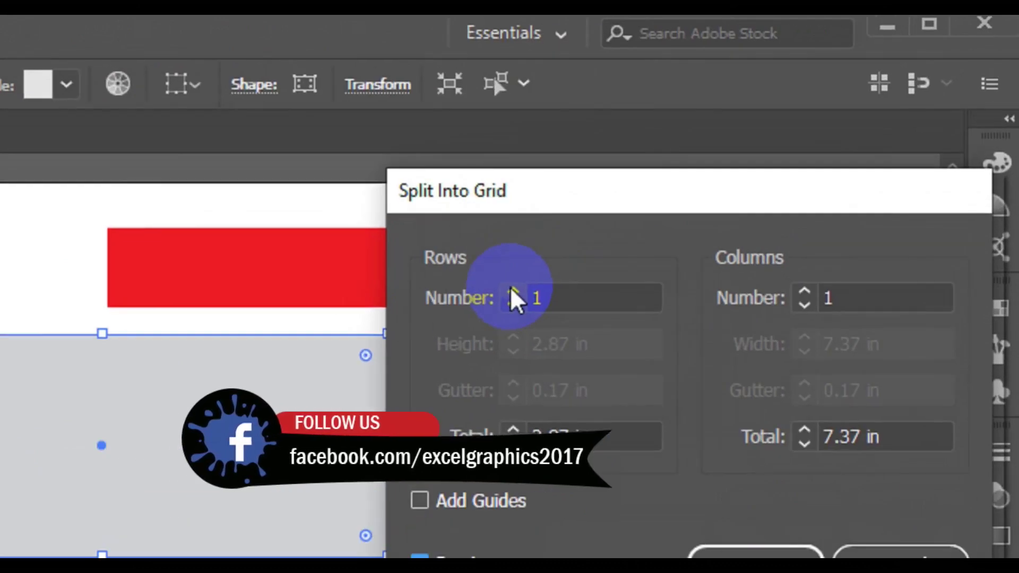
pyautogui.click(612, 239)
pyautogui.click(612, 239)
pyautogui.click(612, 239)
pyautogui.click(512, 292)
pyautogui.click(513, 291)
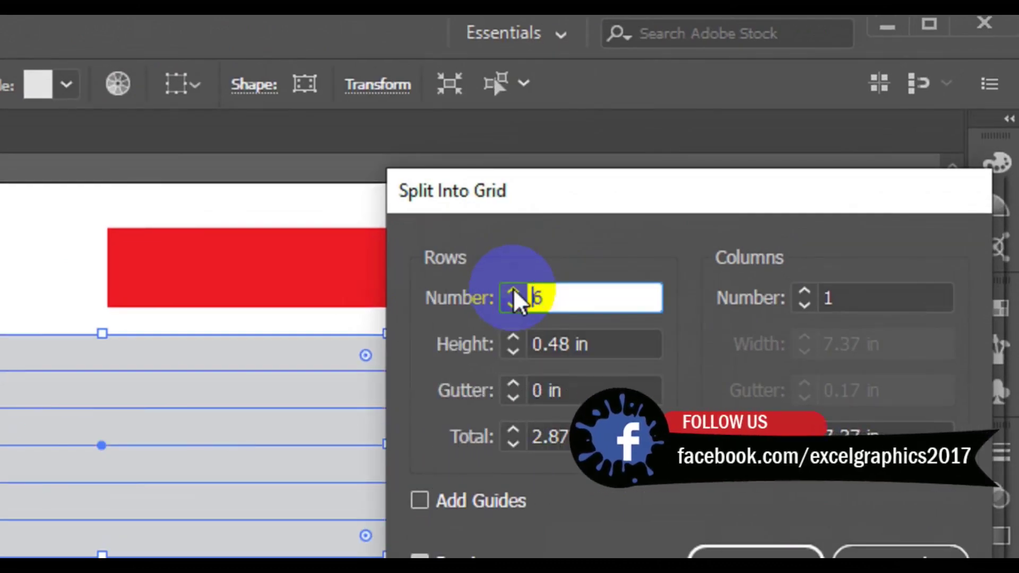
pyautogui.click(513, 292)
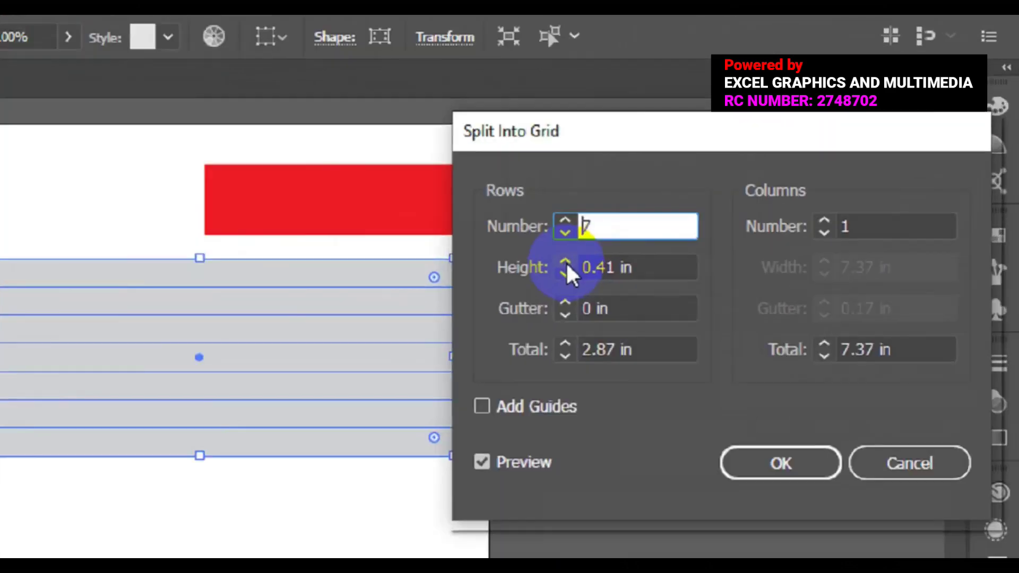
# Set the row height to 0.34 in with a slightly smaller gutter and apply the split.
pyautogui.click(761, 181)
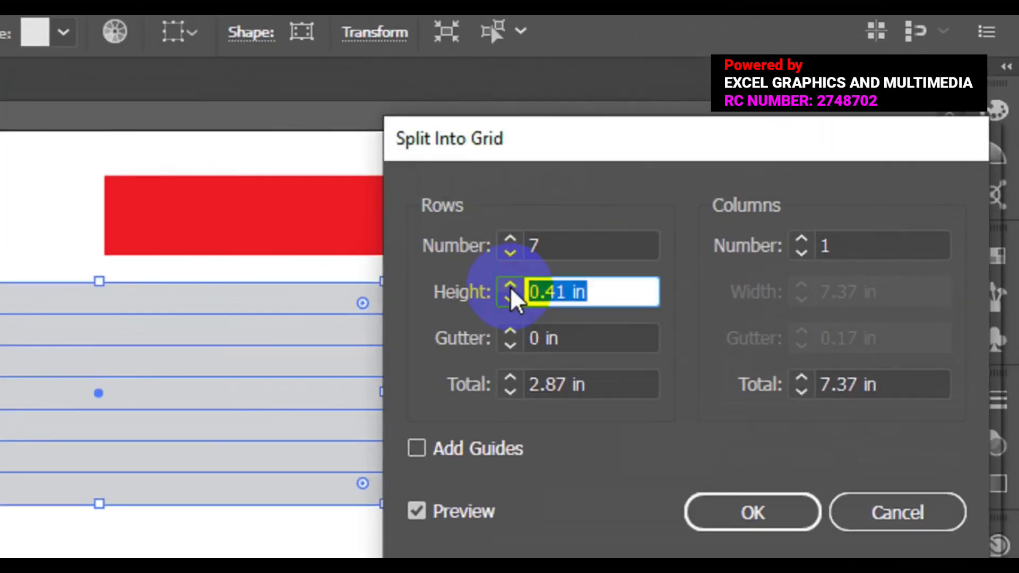
pyautogui.click(509, 297)
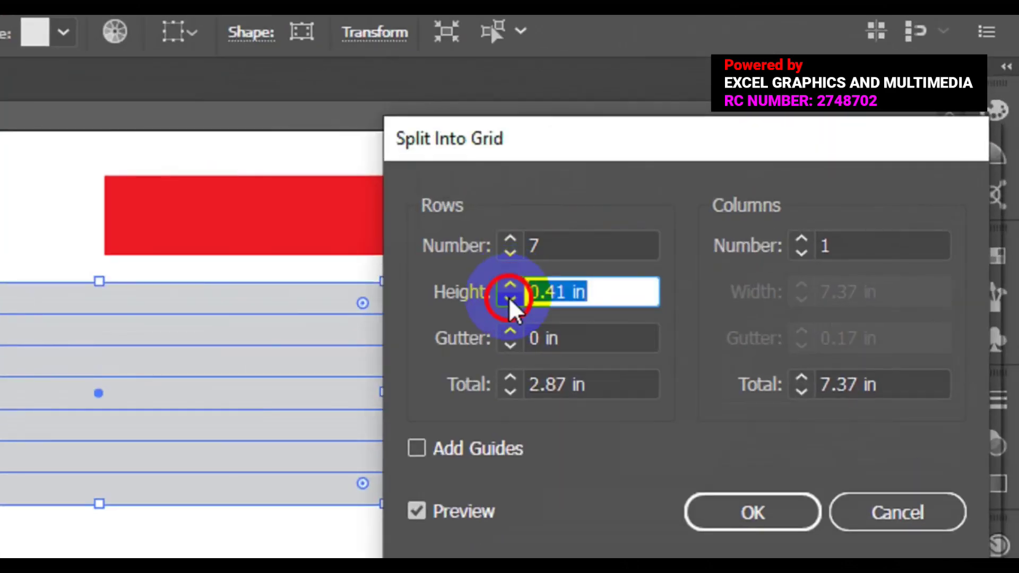
pyautogui.click(510, 297)
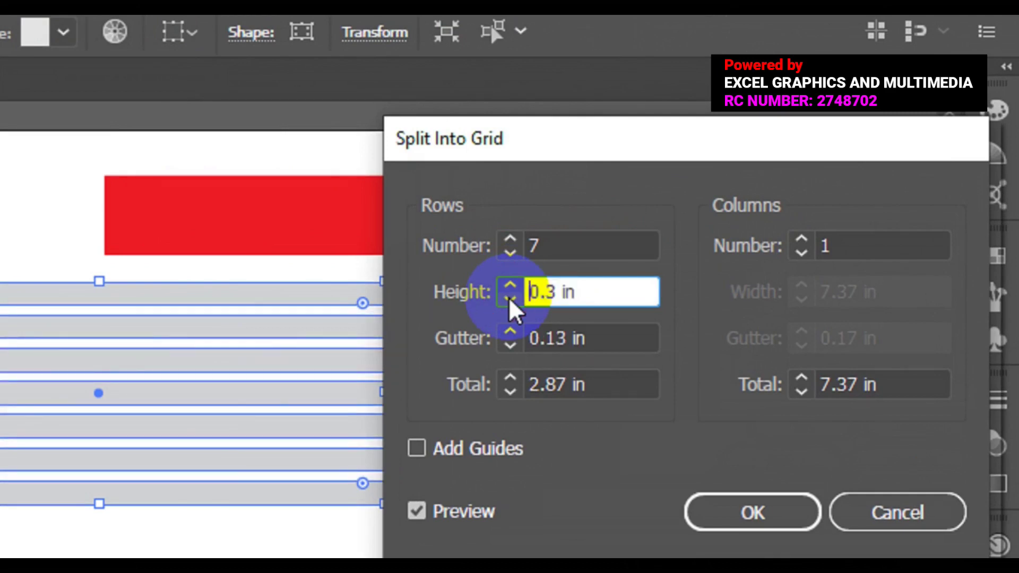
pyautogui.click(510, 285)
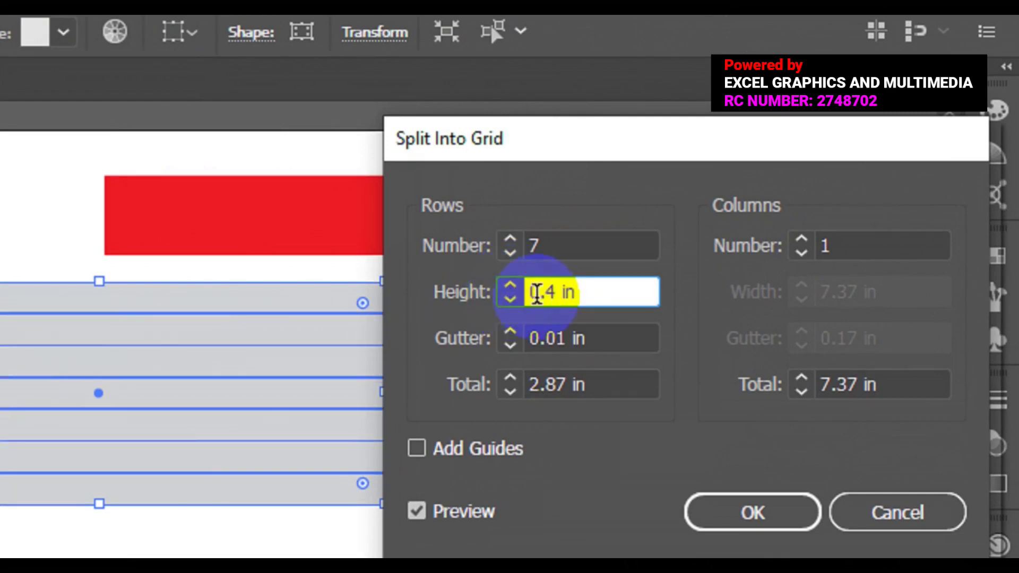
pyautogui.click(510, 299)
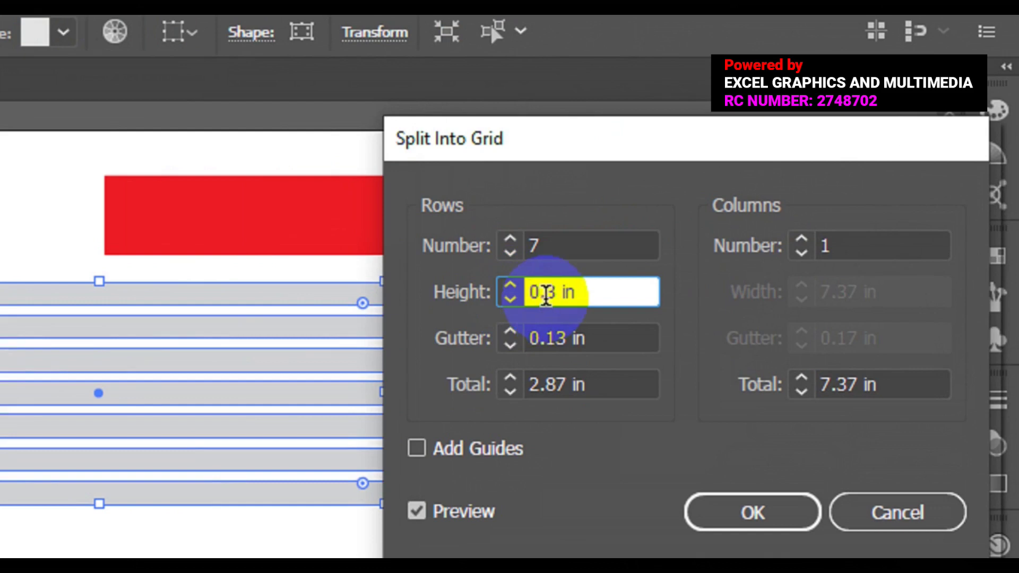
pyautogui.click(504, 287)
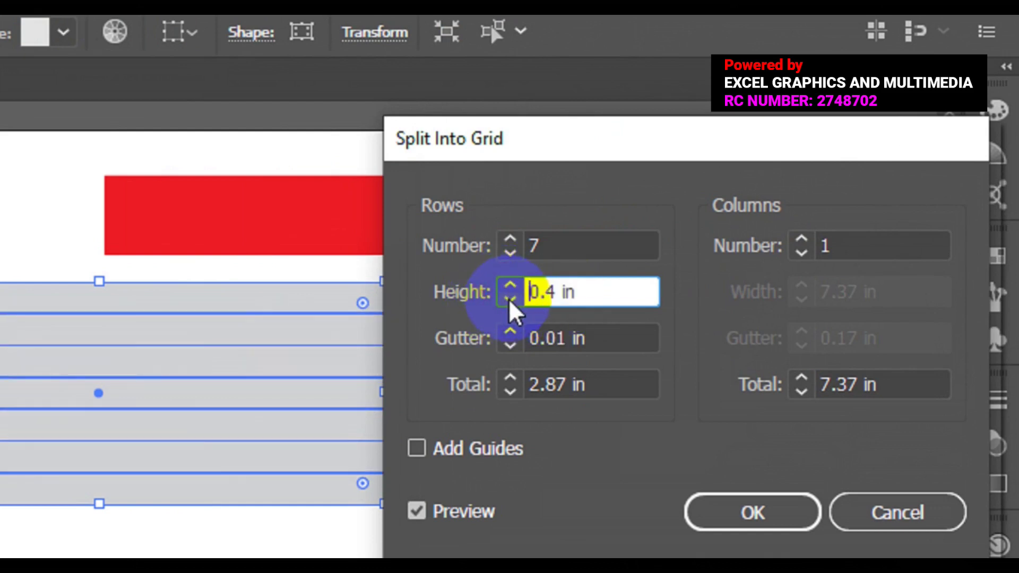
pyautogui.click(510, 299)
pyautogui.click(557, 295)
pyautogui.write('5')
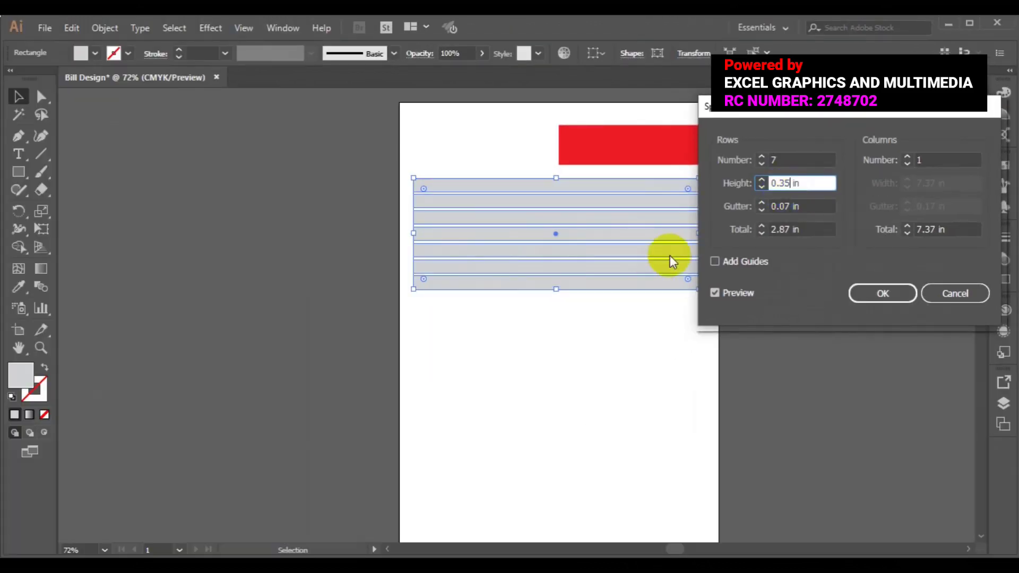
pyautogui.click(762, 207)
pyautogui.write('7')
pyautogui.click(762, 209)
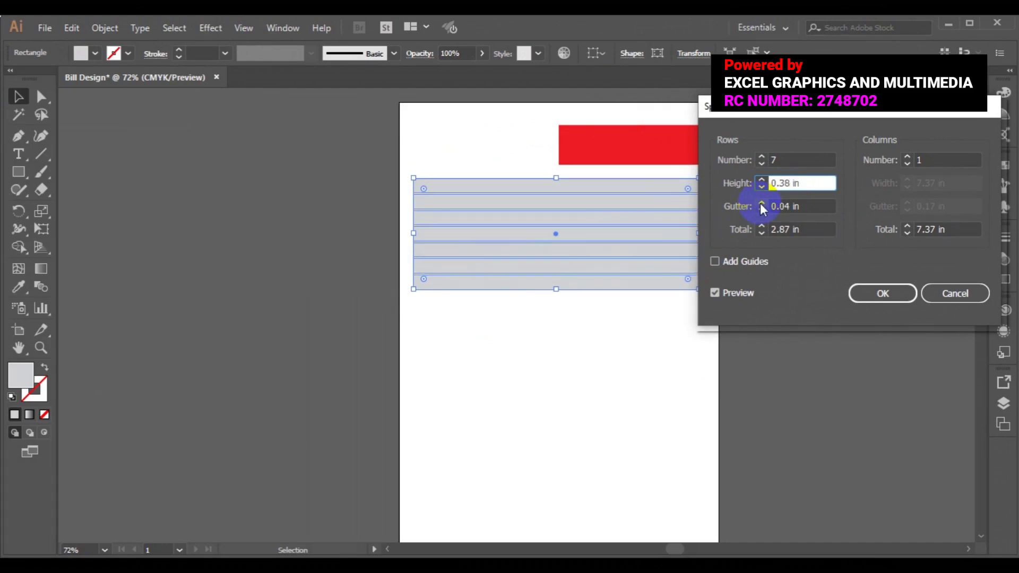
pyautogui.click(762, 207)
pyautogui.write('4')
pyautogui.click(878, 294)
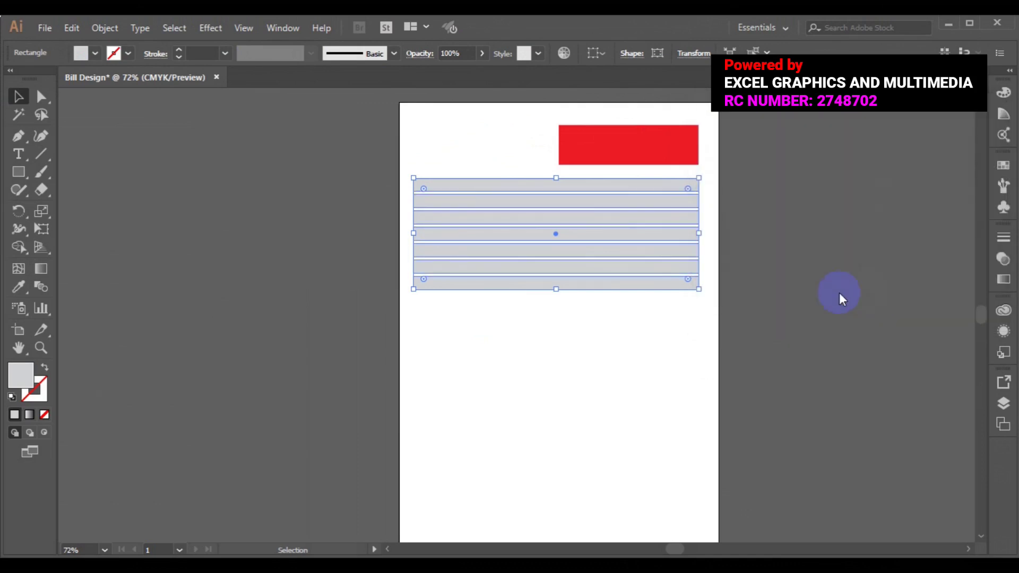
pyautogui.click(789, 313)
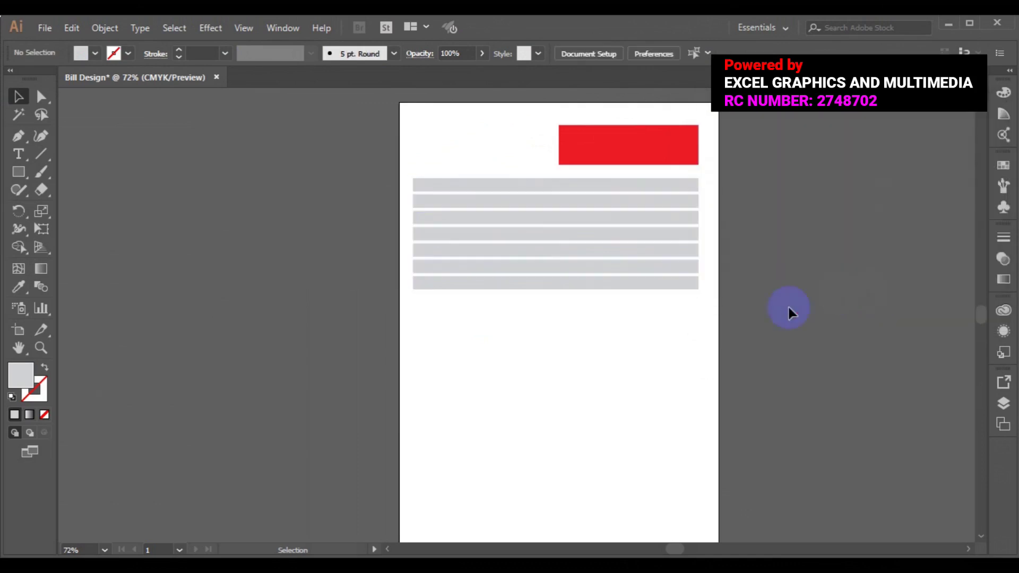
# Delete the fourth row and narrow the top three rows to 2.41 in, right-aligned.
pyautogui.click(534, 239)
pyautogui.press('Delete')
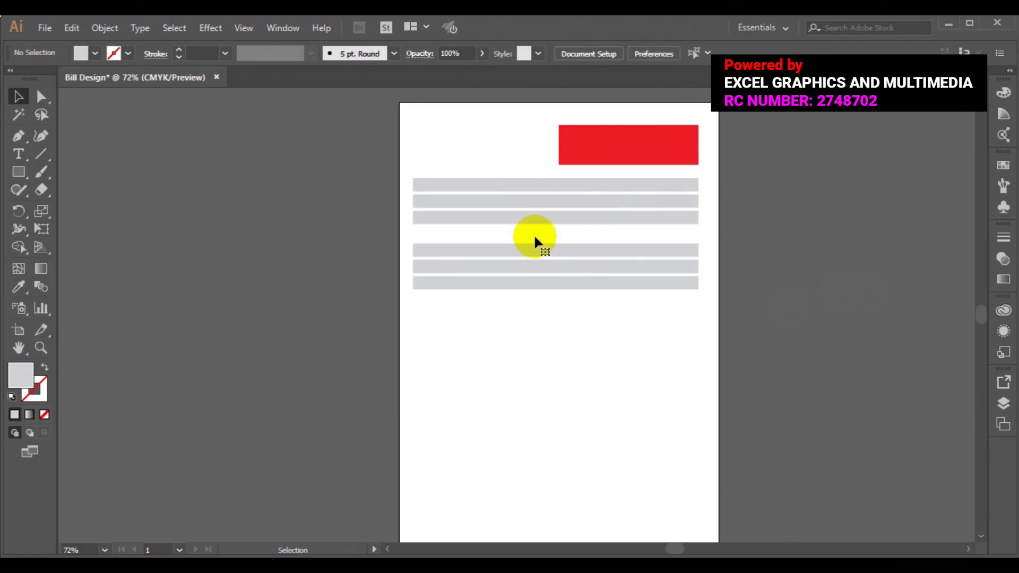
pyautogui.click(500, 222)
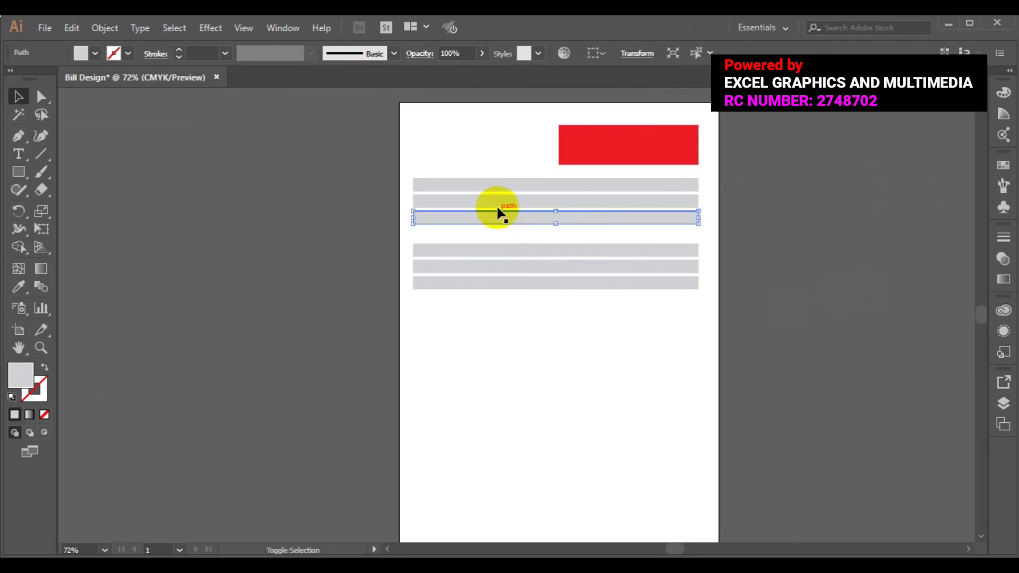
pyautogui.keyDown('shift'); pyautogui.click(499, 204); pyautogui.keyUp('shift')
pyautogui.keyDown('shift'); pyautogui.click(496, 186); pyautogui.keyUp('shift')
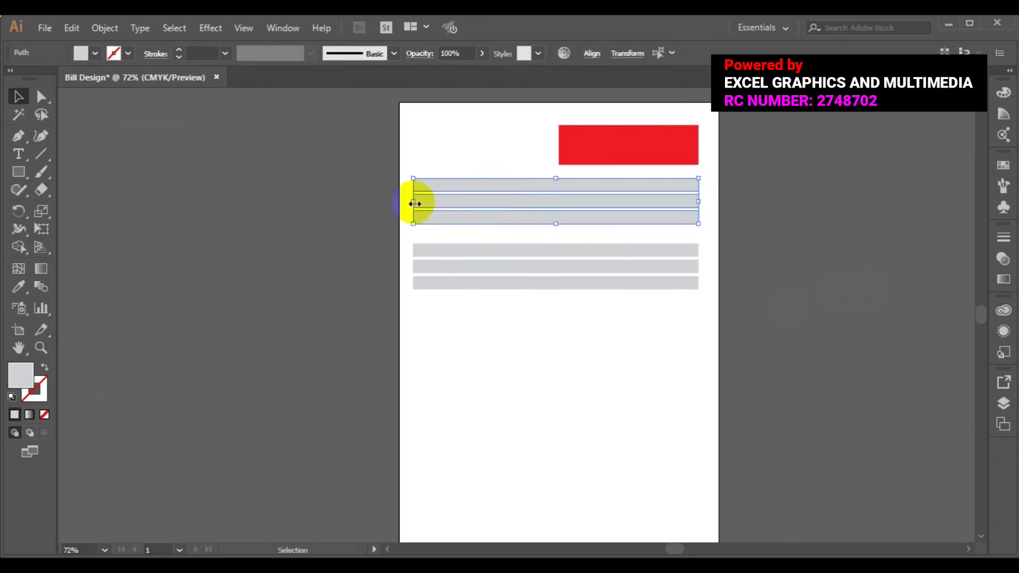
pyautogui.moveTo(413, 202); pyautogui.dragTo(606, 205)
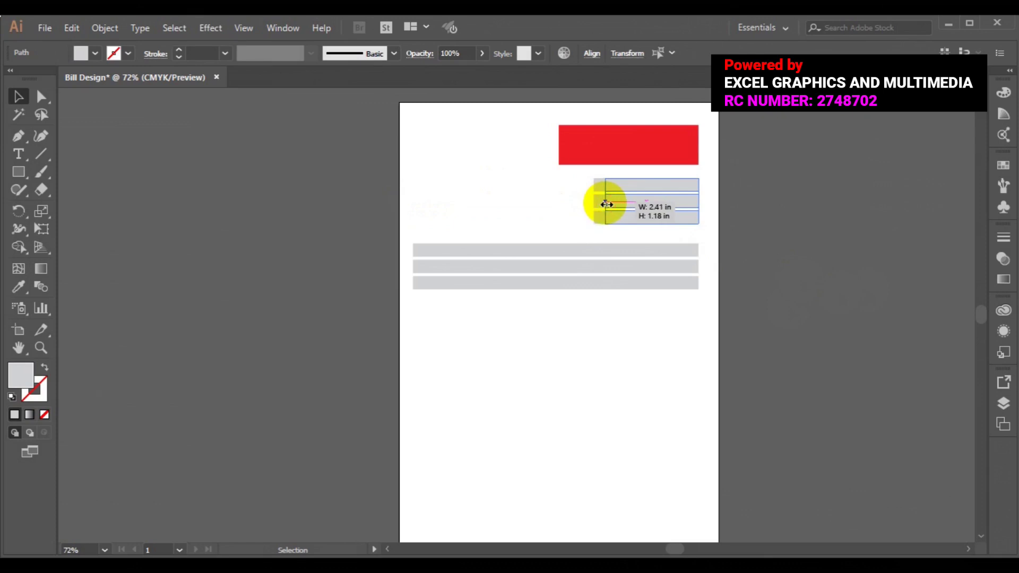
# Start dragging a copy of the third long row downward.
pyautogui.click(575, 303)
pyautogui.click(582, 287)
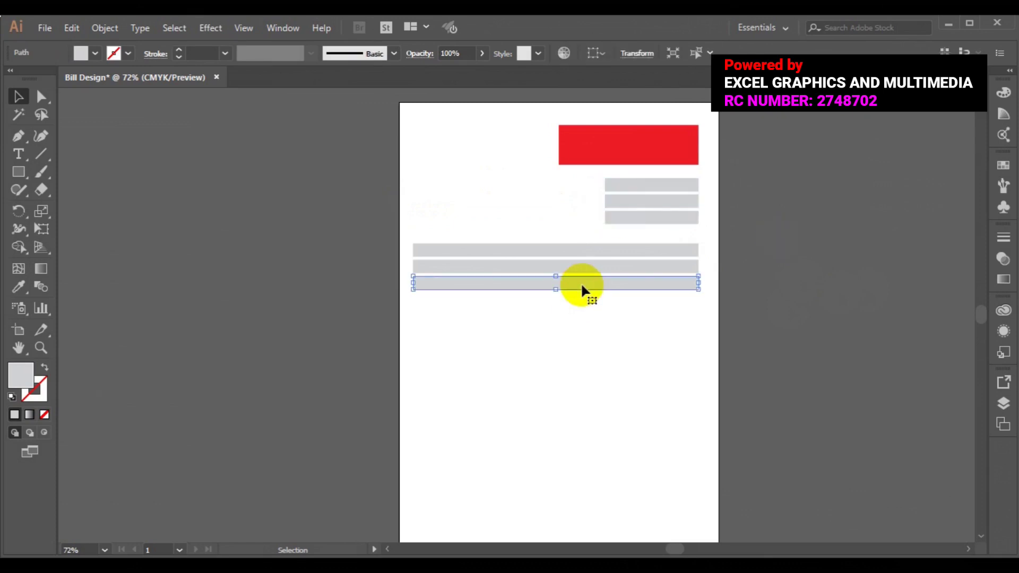
pyautogui.moveTo(582, 287); pyautogui.dragTo(582, 319)
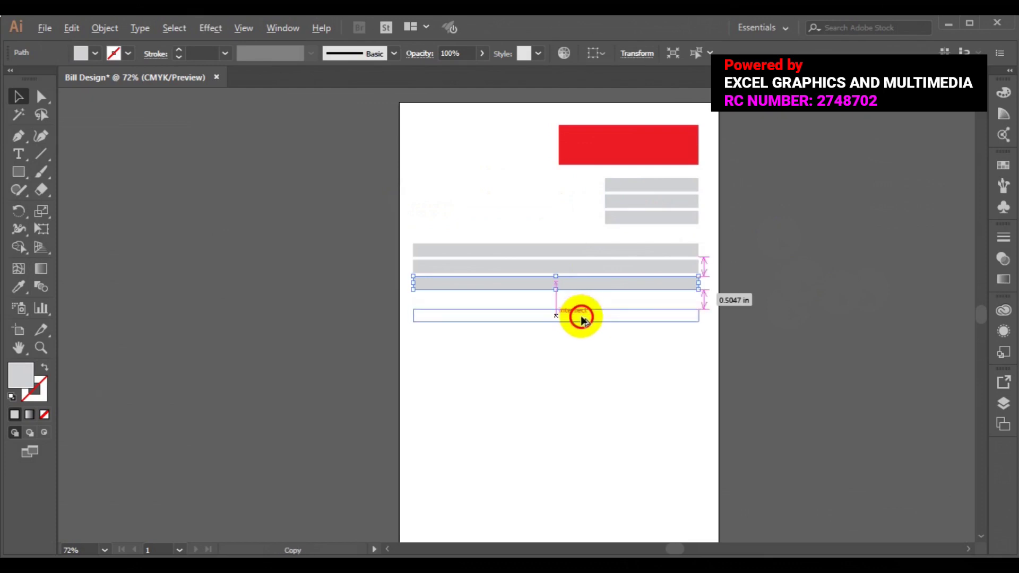
# Drop the row copy below and stretch it into a tall grey box.
pyautogui.moveTo(583, 319)
pyautogui.mouseDown()
pyautogui.moveTo(551, 348)
pyautogui.moveTo(557, 328)
pyautogui.moveTo(557, 486)
pyautogui.moveTo(558, 471)
pyautogui.mouseUp()
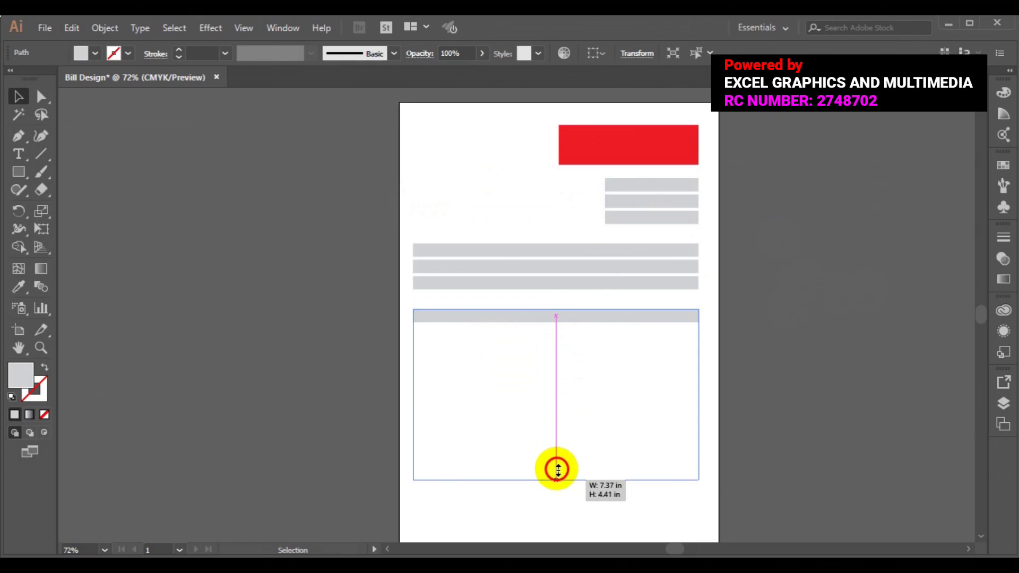
pyautogui.moveTo(558, 471); pyautogui.dragTo(557, 466)
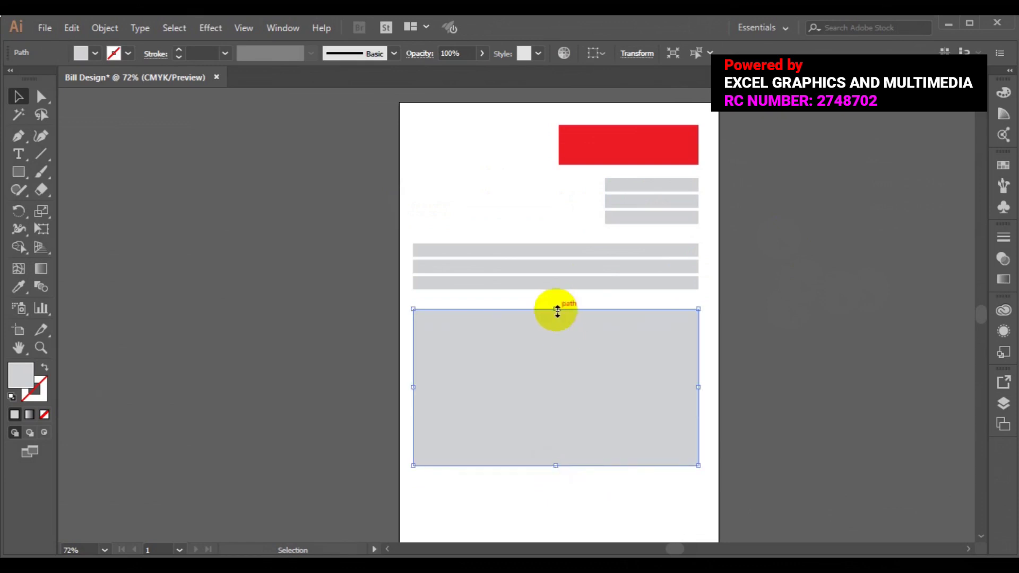
pyautogui.moveTo(556, 308); pyautogui.dragTo(555, 301)
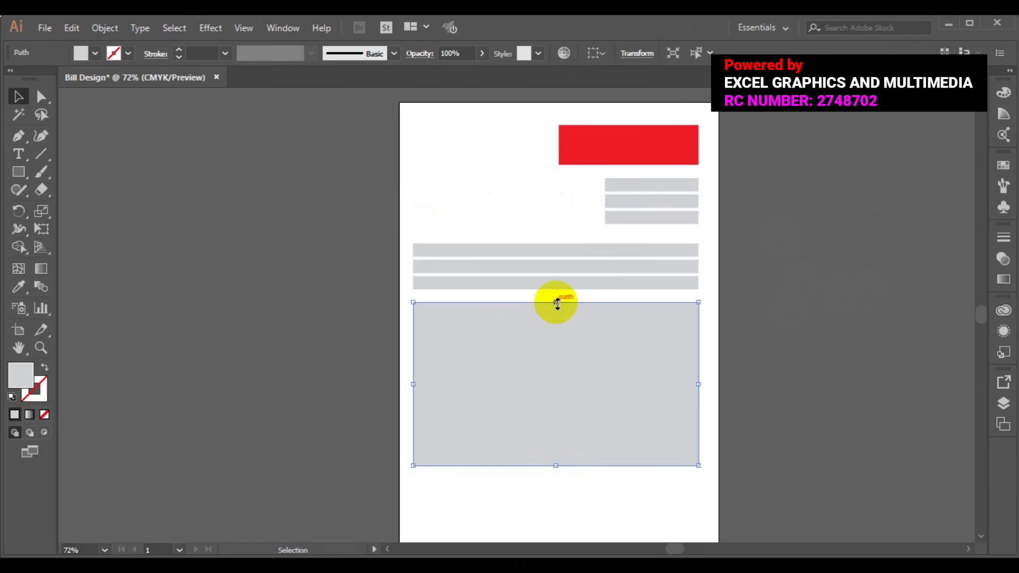
# Nudge the two long rows above it up slightly.
pyautogui.click(571, 287)
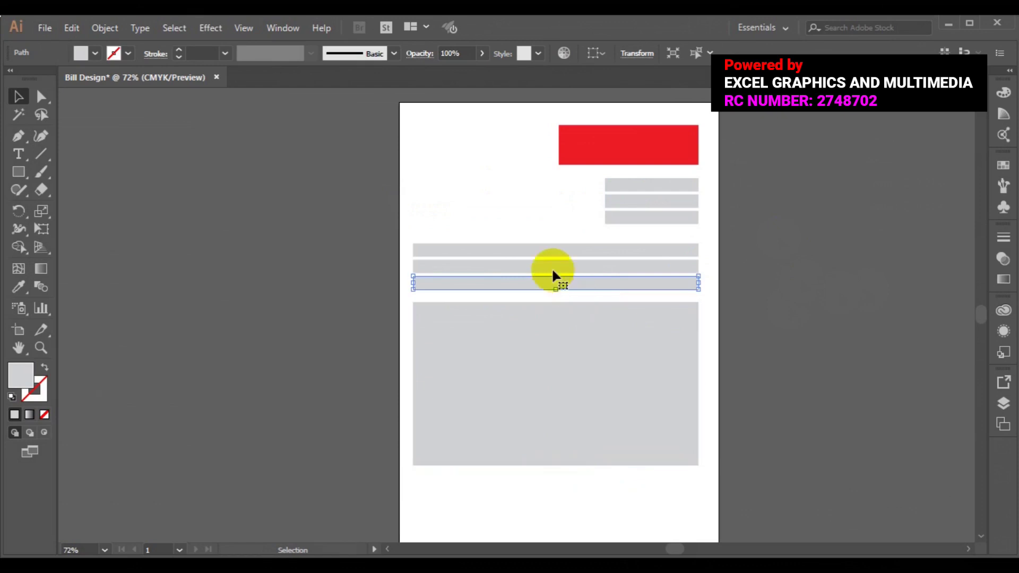
pyautogui.keyDown('shift'); pyautogui.click(521, 256); pyautogui.keyUp('shift')
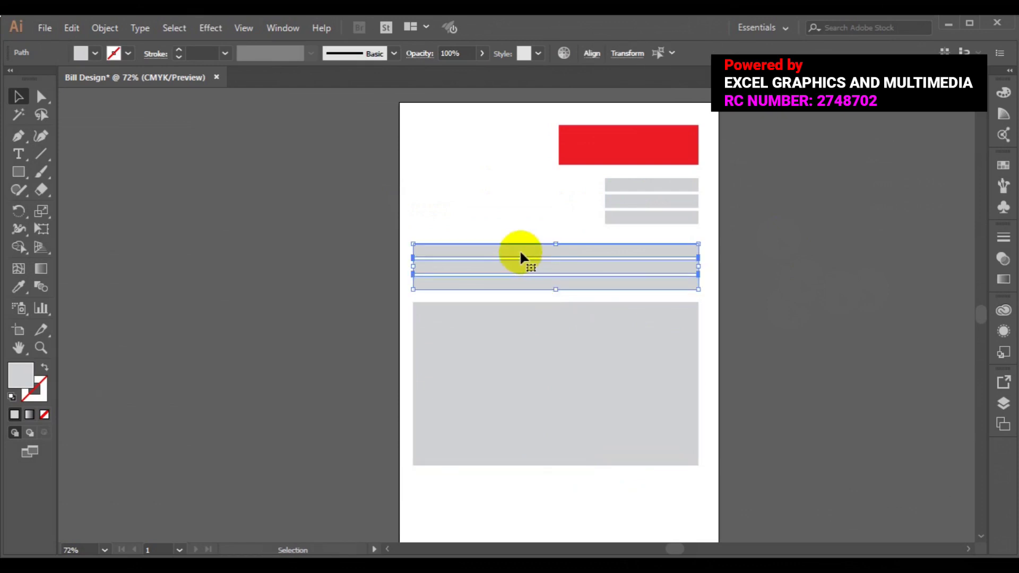
pyautogui.press('Up')
pyautogui.press('Up')
pyautogui.press('Up')
pyautogui.press('Up')
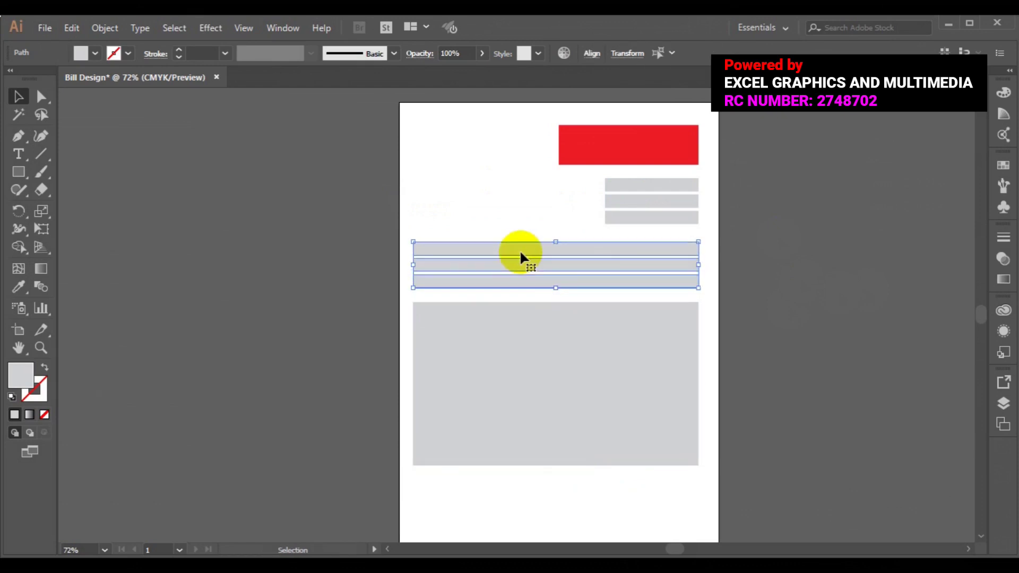
# Split the large grey box into 11 gapless rows about 0.38 in tall.
pyautogui.click(557, 370)
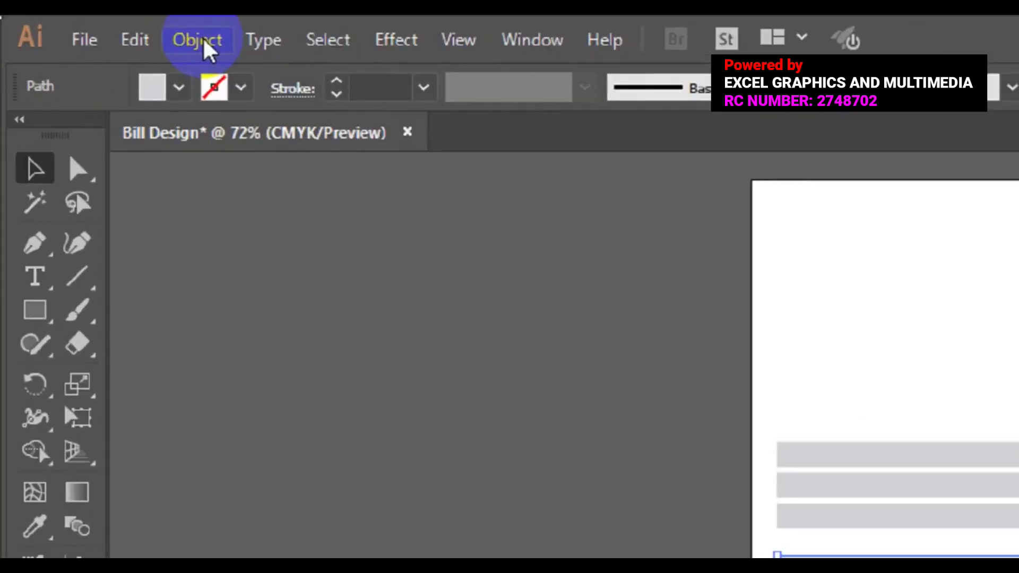
pyautogui.click(109, 31)
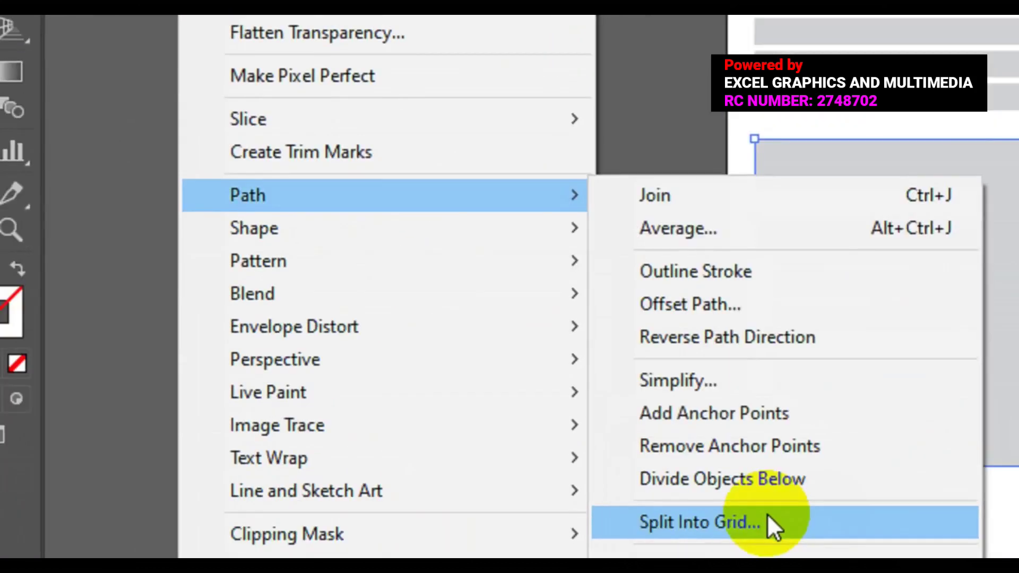
pyautogui.moveTo(247, 195)
pyautogui.click(764, 520)
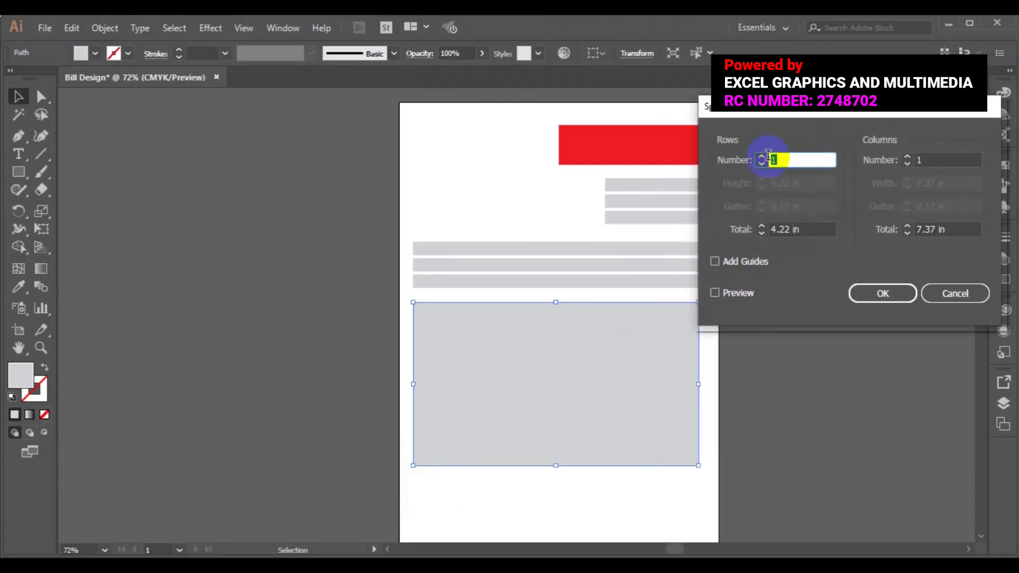
pyautogui.click(762, 157)
pyautogui.click(715, 292)
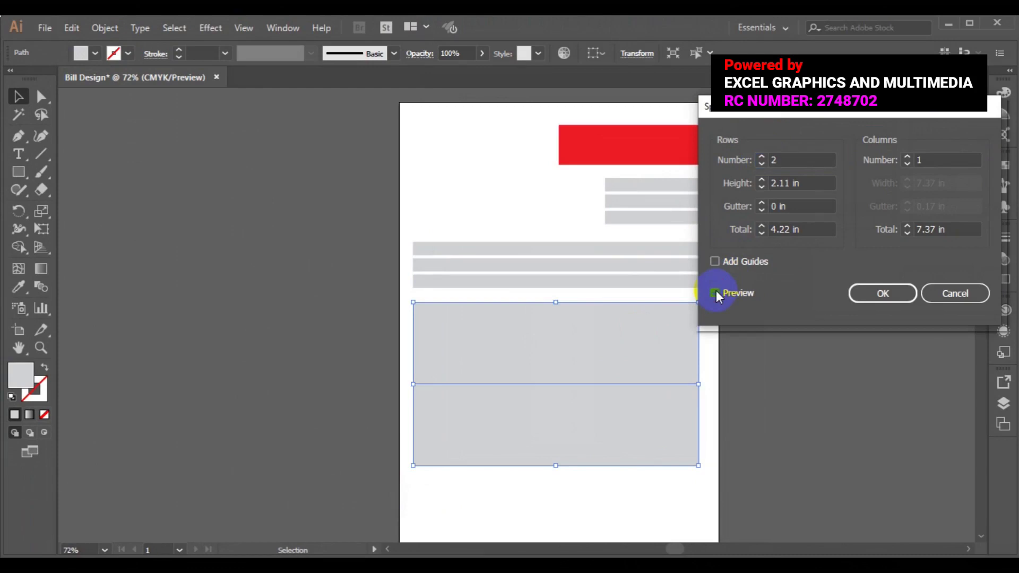
pyautogui.click(762, 157)
pyautogui.click(762, 157)
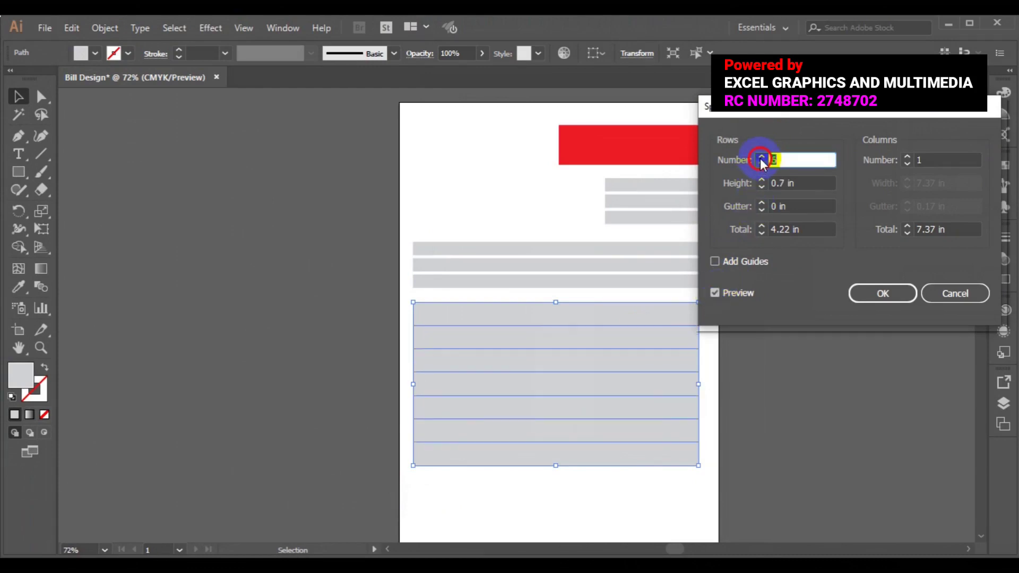
pyautogui.click(762, 158)
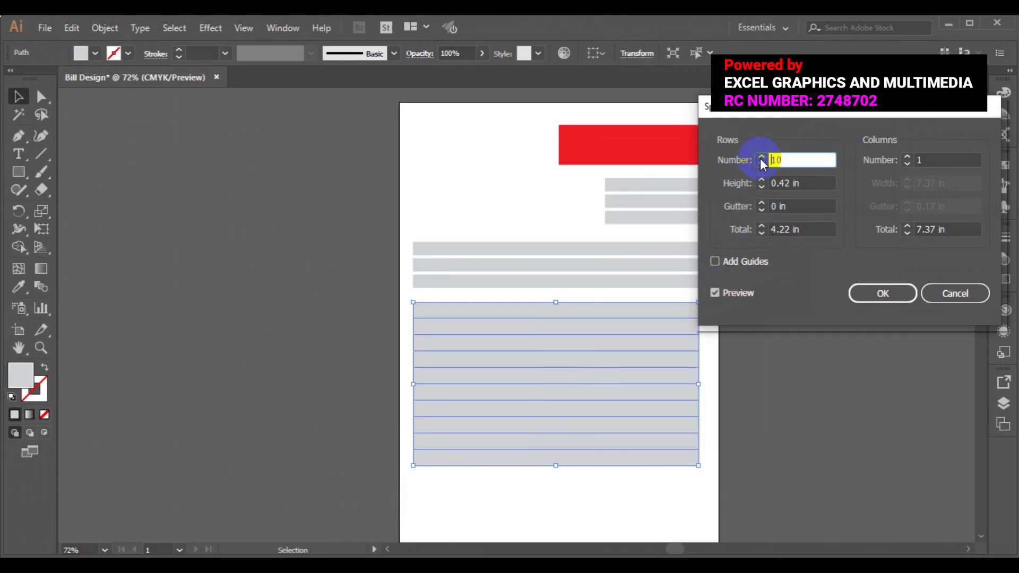
pyautogui.click(762, 158)
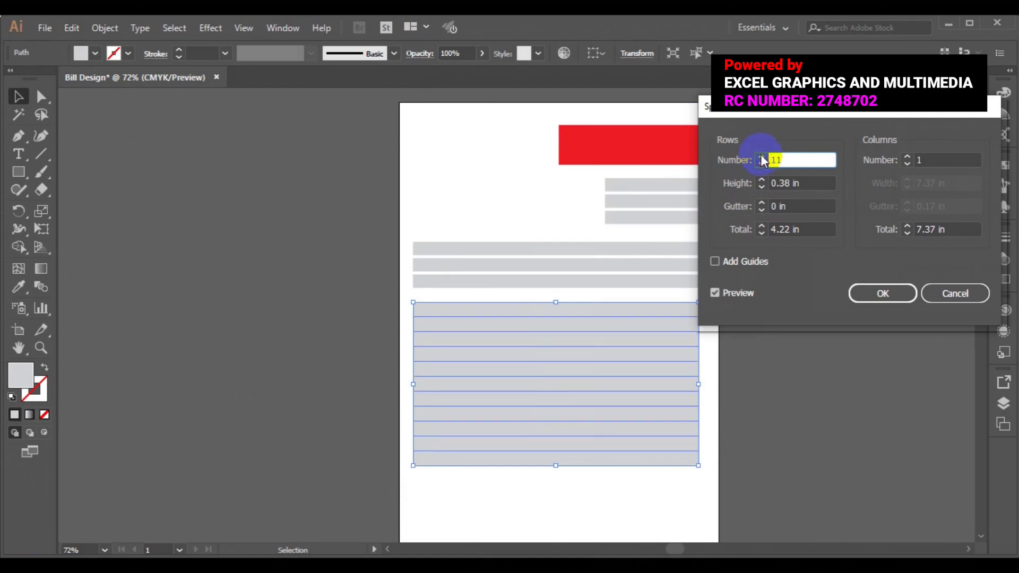
pyautogui.click(881, 293)
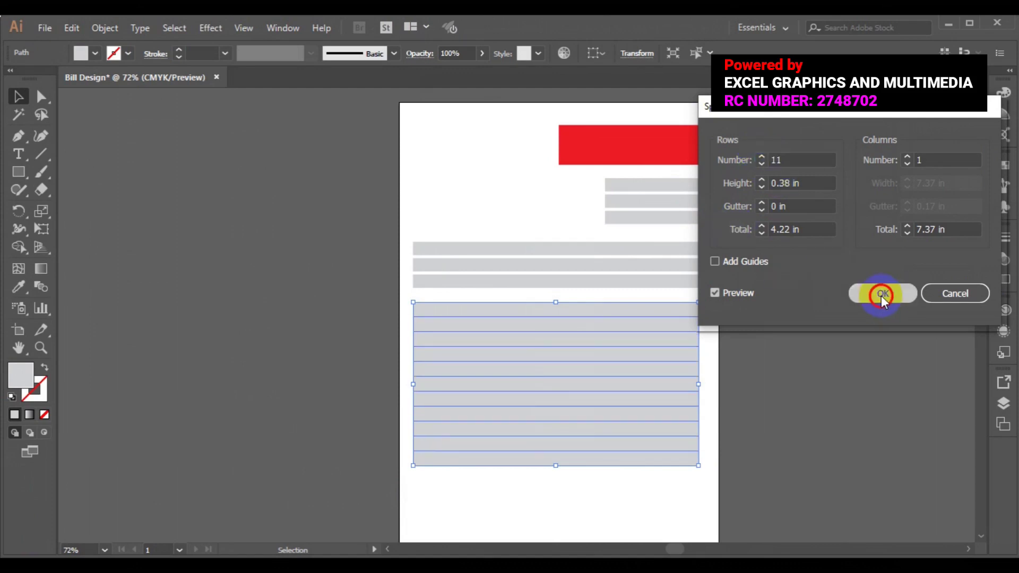
pyautogui.click(810, 304)
pyautogui.click(649, 310)
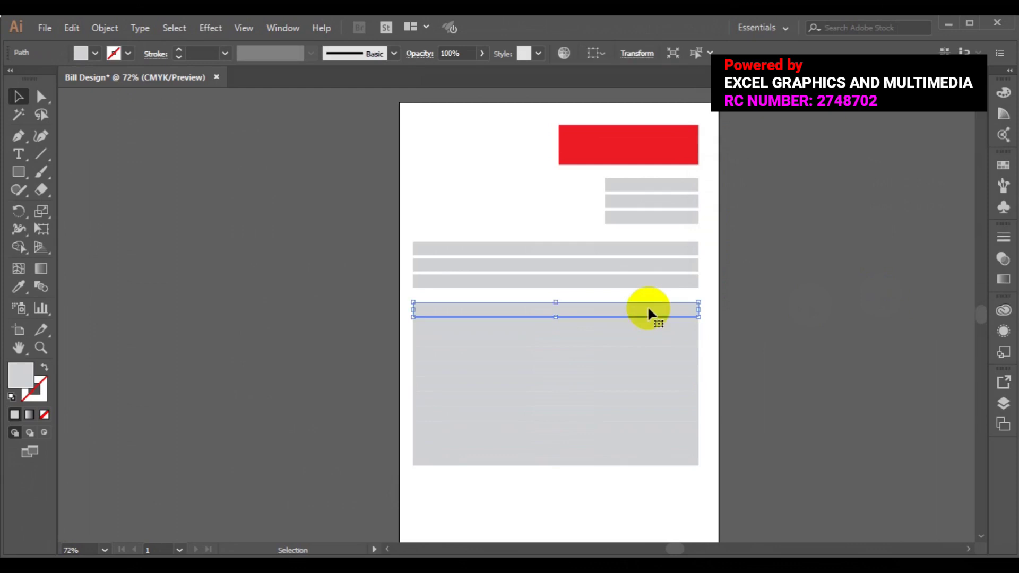
# Heighten the top table row and fill alternating rows white for grey-white stripes.
pyautogui.moveTo(556, 303); pyautogui.dragTo(556, 297)
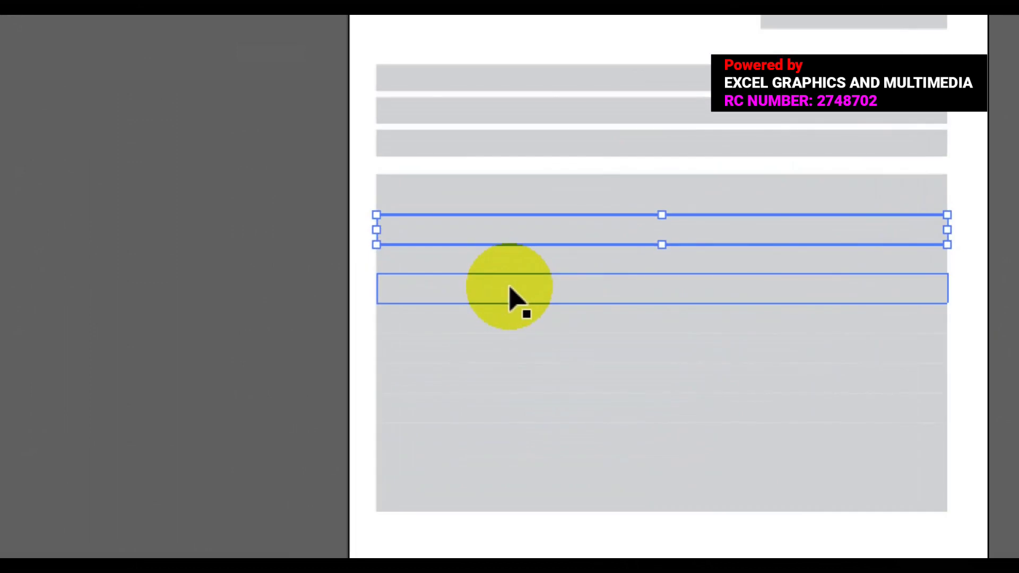
pyautogui.keyDown('shift'); pyautogui.click(511, 289); pyautogui.keyUp('shift')
pyautogui.keyDown('shift'); pyautogui.click(467, 348); pyautogui.keyUp('shift')
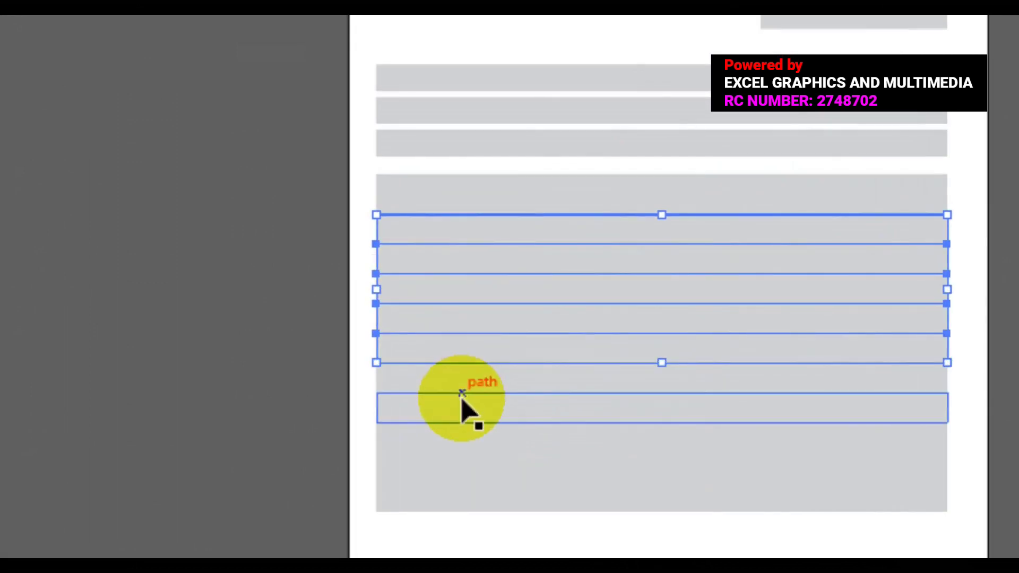
pyautogui.keyDown('shift'); pyautogui.click(461, 412); pyautogui.keyUp('shift')
pyautogui.keyDown('shift'); pyautogui.click(444, 423); pyautogui.keyUp('shift')
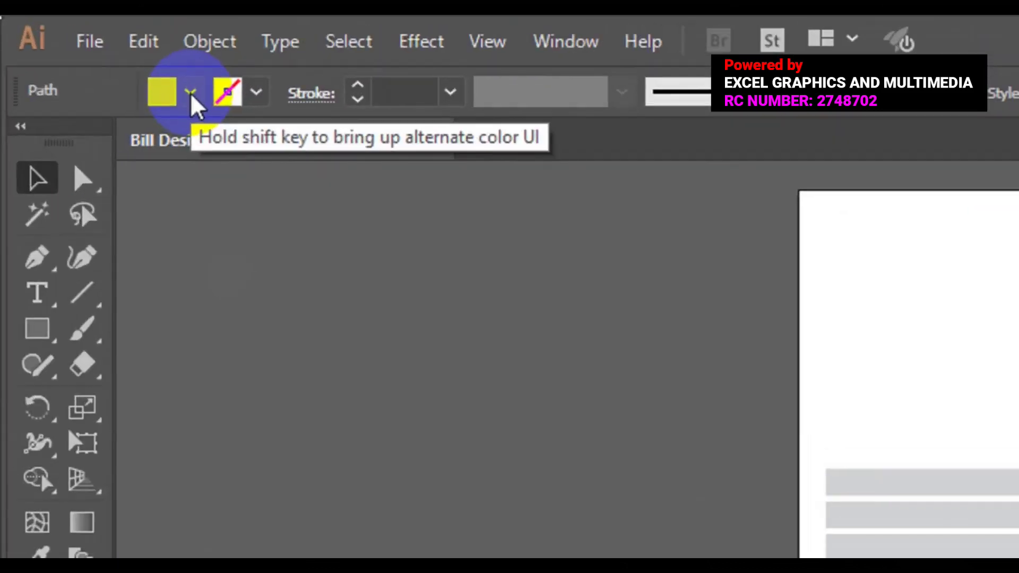
pyautogui.click(95, 53)
pyautogui.click(59, 152)
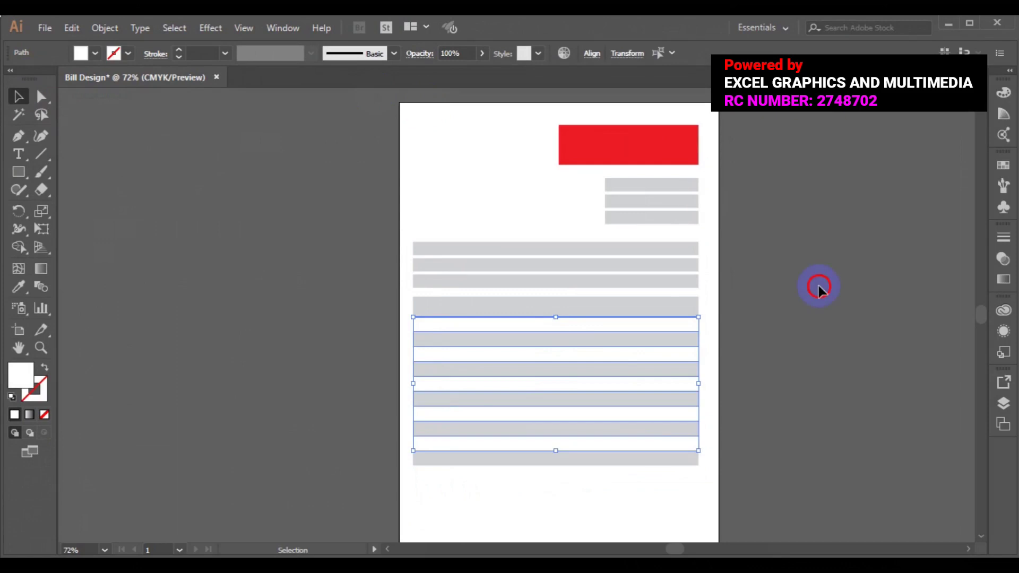
pyautogui.click(819, 286)
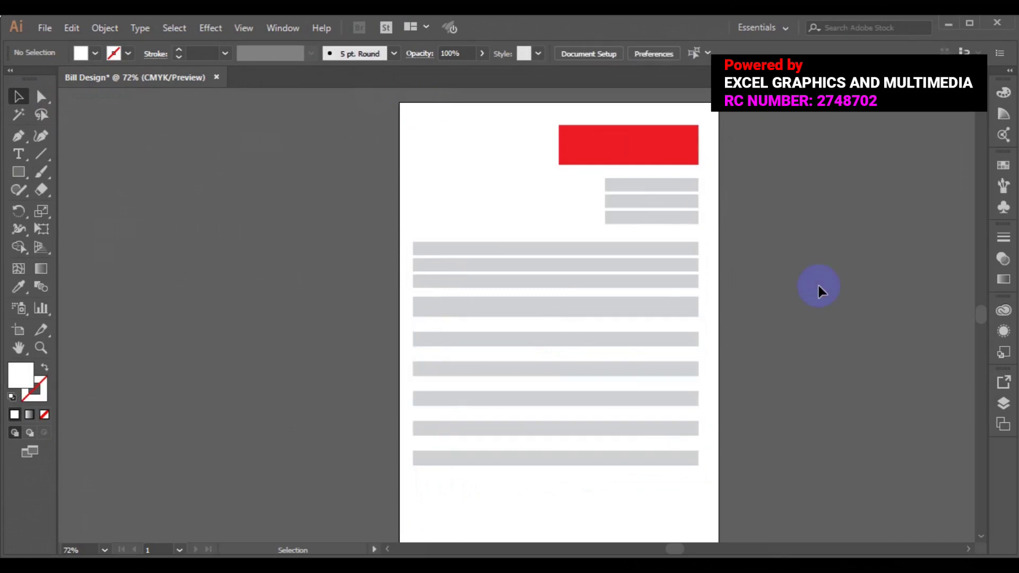
# Copy the bottom row below and reshape it into a 2.41 in wide, ~0.95 in tall box.
pyautogui.click(669, 457)
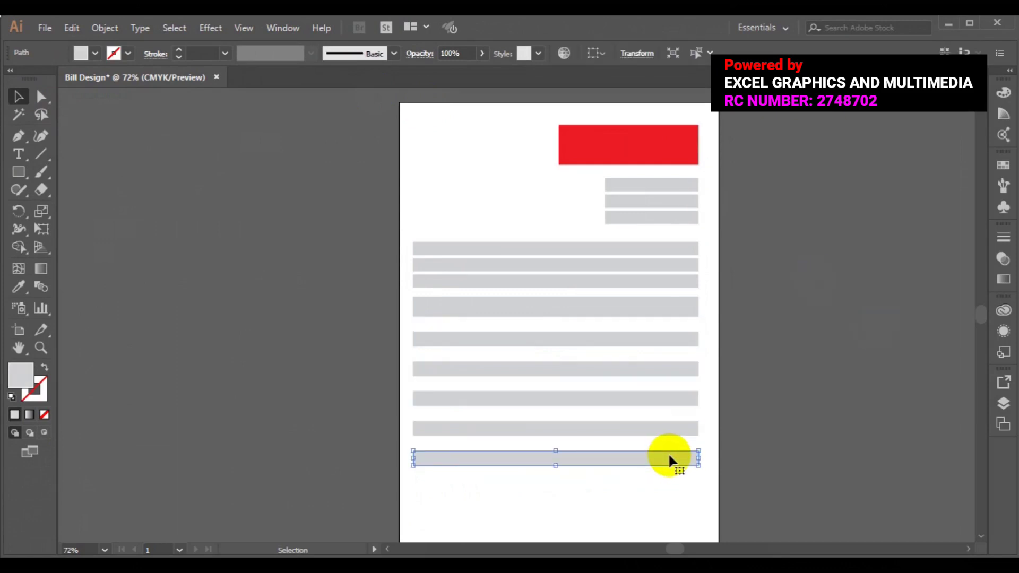
pyautogui.moveTo(670, 460); pyautogui.dragTo(669, 487)
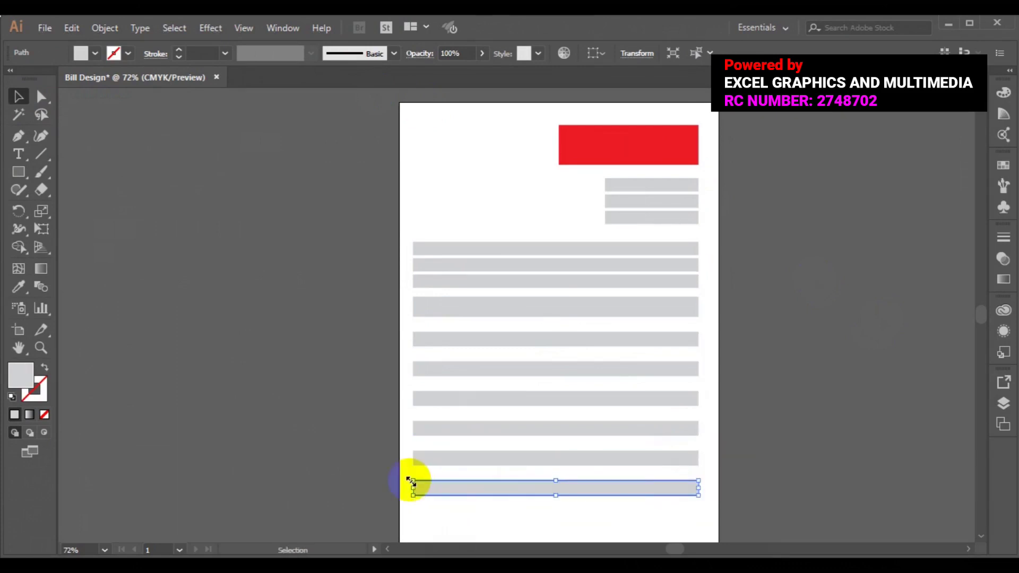
pyautogui.moveTo(413, 488); pyautogui.dragTo(607, 478)
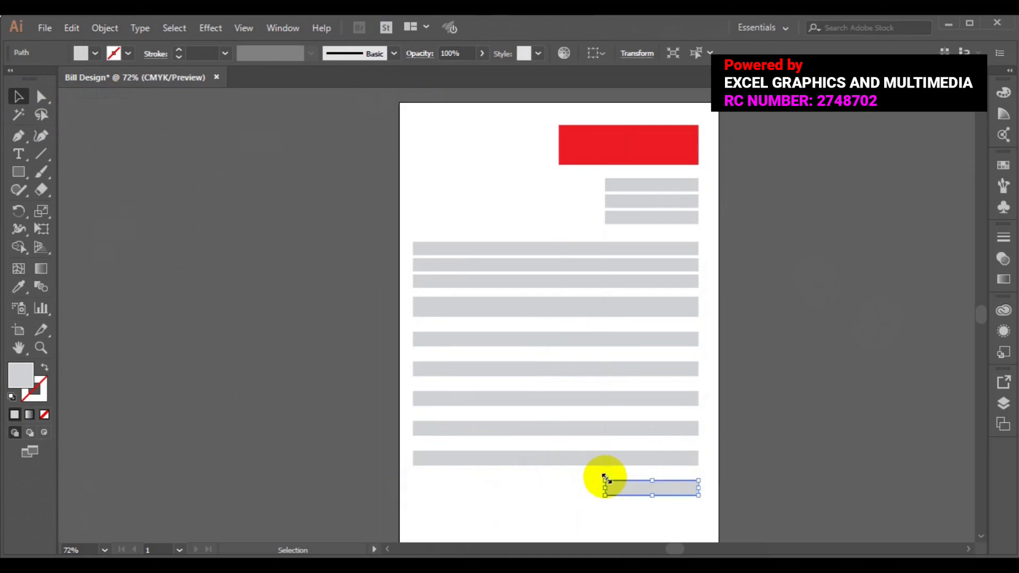
pyautogui.moveTo(652, 496); pyautogui.dragTo(651, 518)
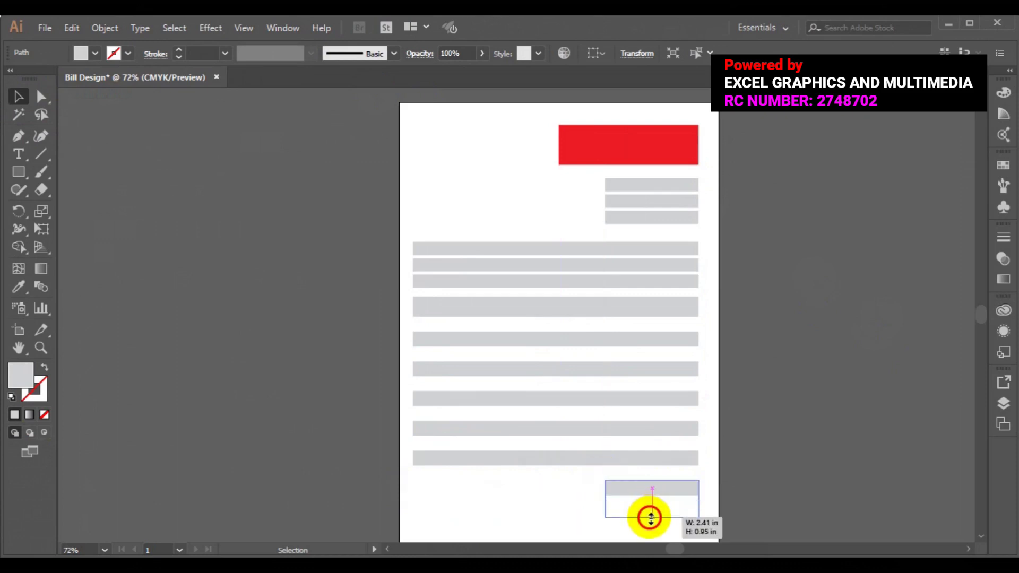
pyautogui.moveTo(651, 518); pyautogui.dragTo(650, 520)
pyautogui.hotkey('ctrl', '-')
pyautogui.moveTo(516, 333); pyautogui.dragTo(515, 340)
# Split the bottom-right box into 3 stacked rows and view the whole page.
pyautogui.click(106, 28)
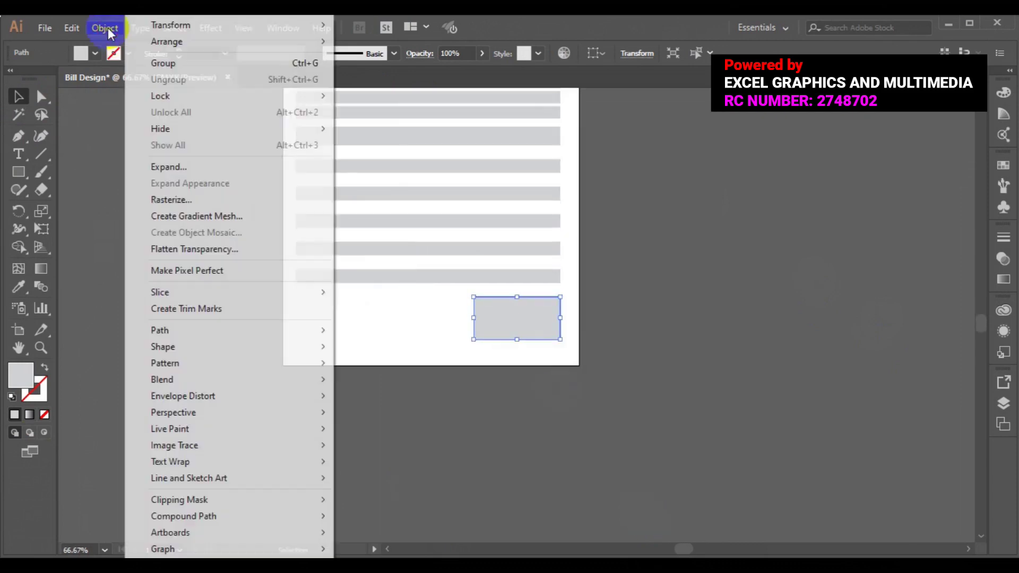
pyautogui.moveTo(160, 330)
pyautogui.click(409, 492)
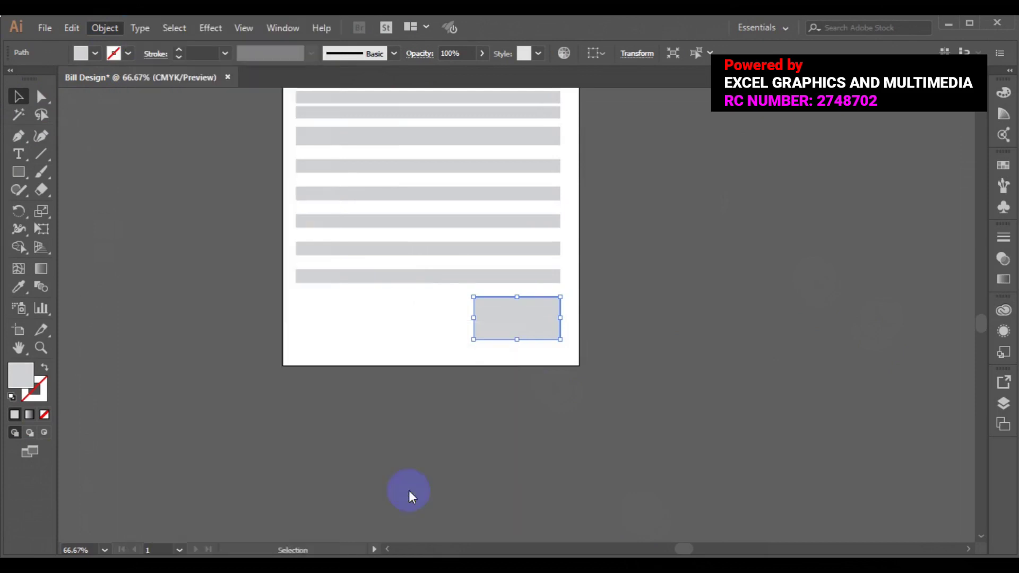
pyautogui.click(773, 159)
pyautogui.click(714, 292)
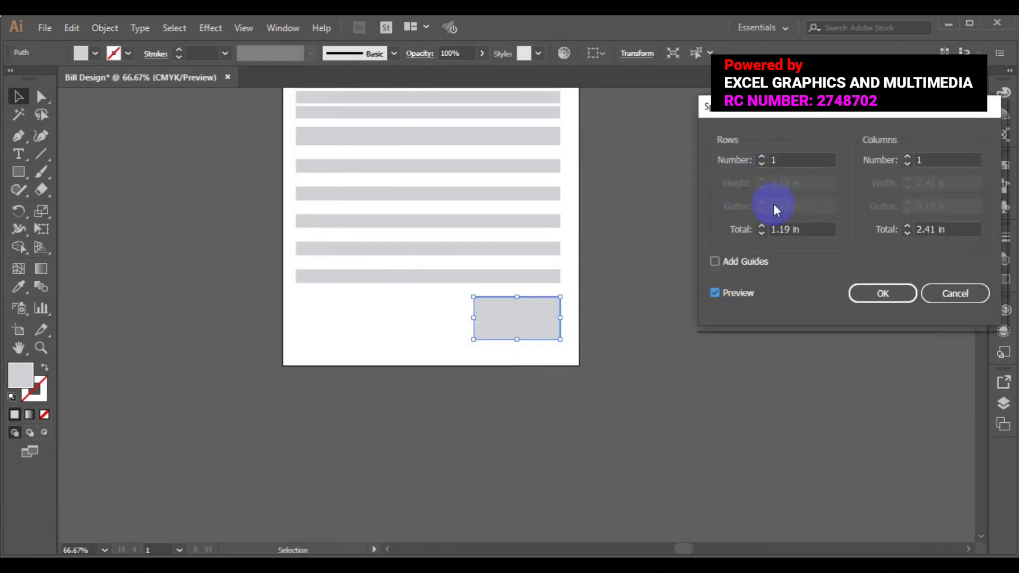
pyautogui.click(762, 157)
pyautogui.click(881, 291)
pyautogui.moveTo(516, 344); pyautogui.dragTo(516, 349)
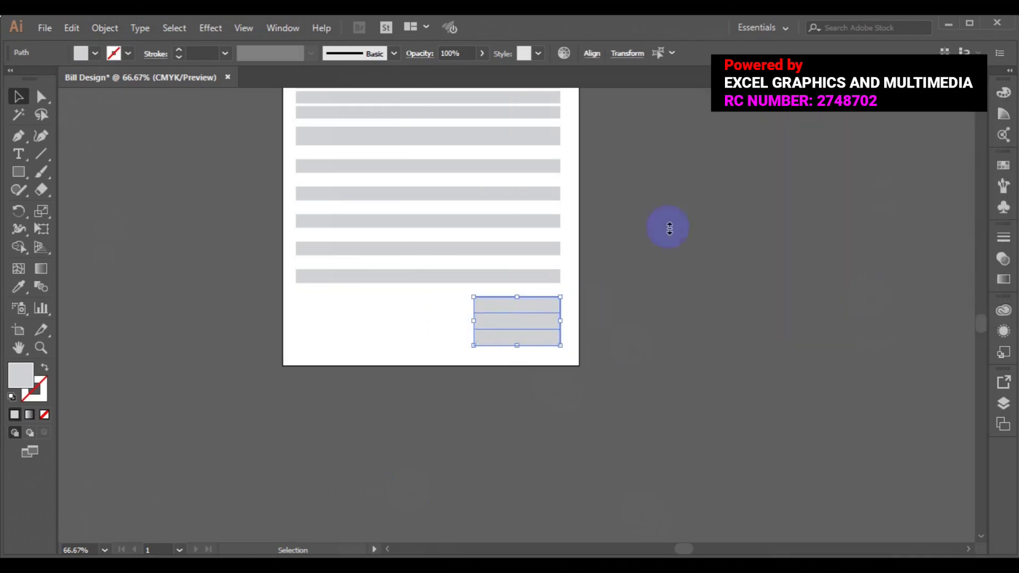
pyautogui.hotkey('ctrl', '0')
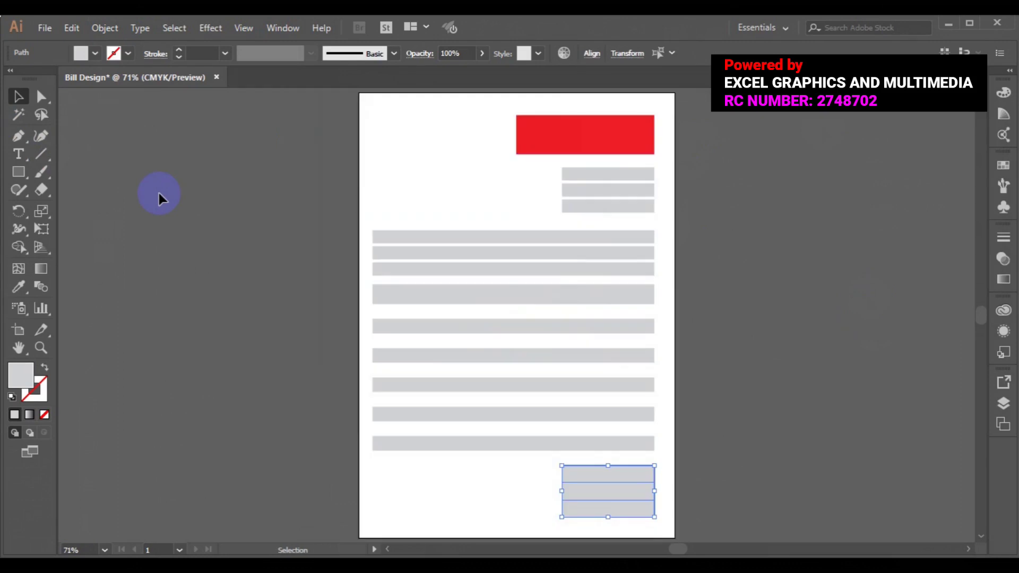
# Select all invoice elements, nudge them up slightly, and group them.
pyautogui.moveTo(315, 101); pyautogui.dragTo(660, 521)
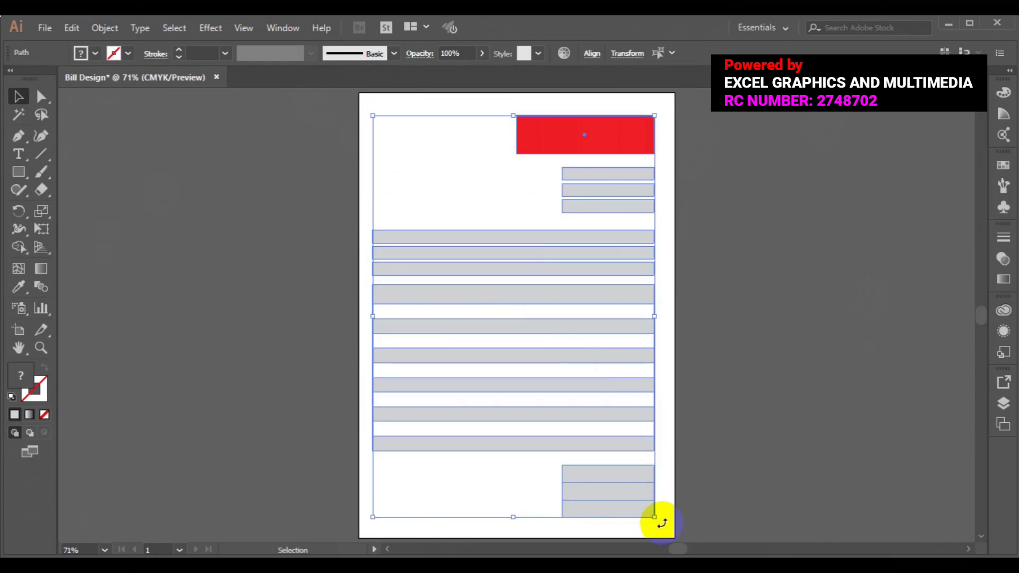
pyautogui.press('Up')
pyautogui.press('Up')
pyautogui.press('Up')
pyautogui.press('Up')
pyautogui.press('Up')
pyautogui.press('Up')
pyautogui.press('Up')
pyautogui.press('Up')
pyautogui.press('Up')
pyautogui.press('Up')
pyautogui.press('Up')
pyautogui.press('Up')
pyautogui.press('Up')
pyautogui.press('Up')
pyautogui.press('Up')
pyautogui.press('Up')
pyautogui.press('Up')
pyautogui.press('Up')
pyautogui.press('Up')
pyautogui.press('Up')
pyautogui.press('Up')
pyautogui.press('Up')
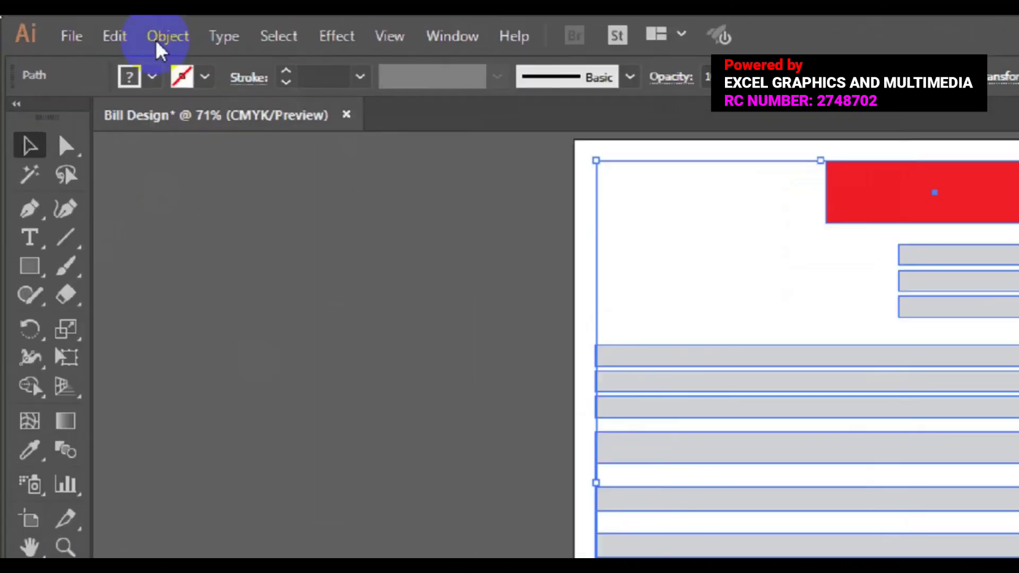
pyautogui.click(98, 25)
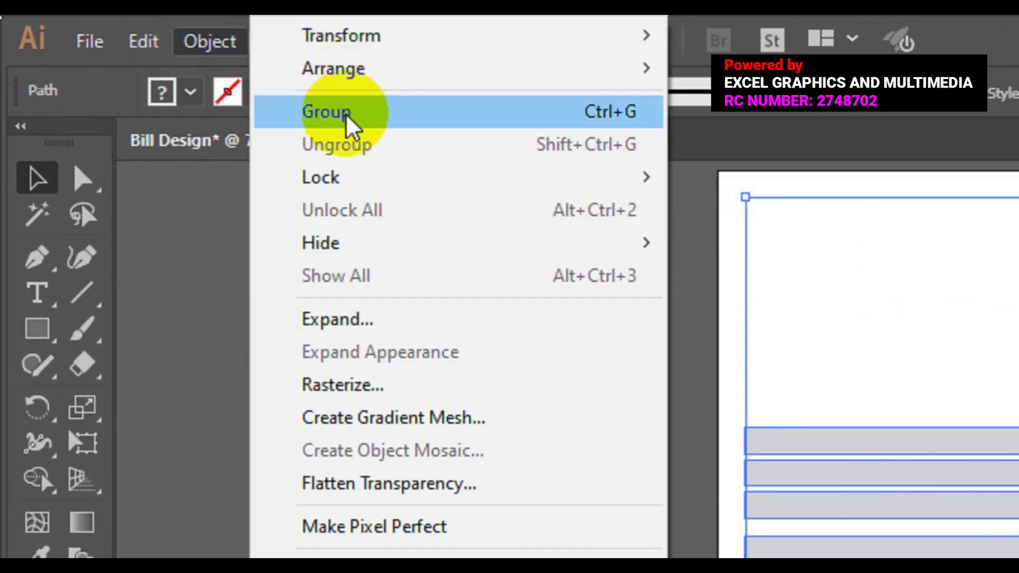
pyautogui.click(346, 113)
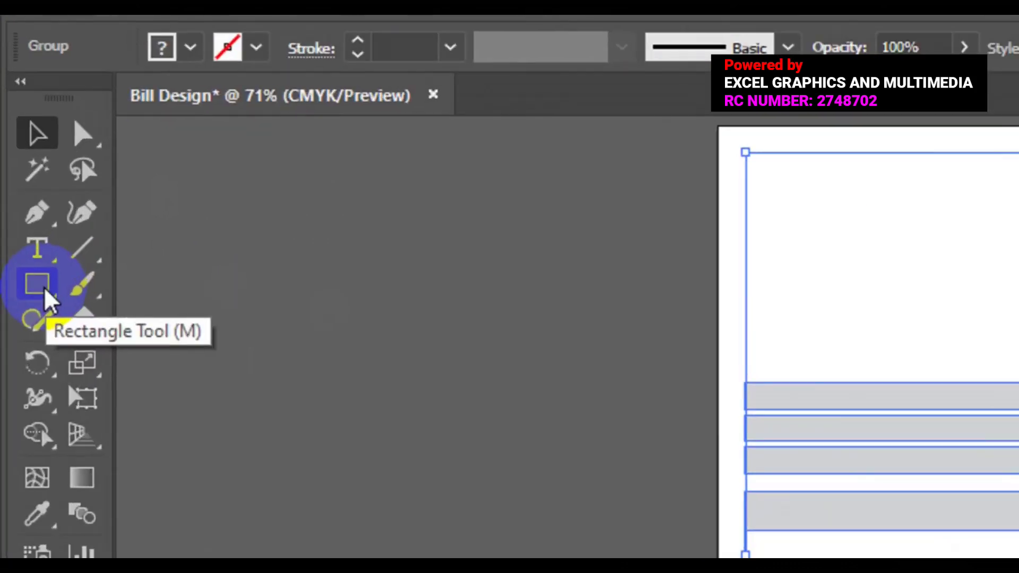
# Draw a page-sized rectangle with no fill and a black outline, then reselect the invoice group.
pyautogui.click(23, 174)
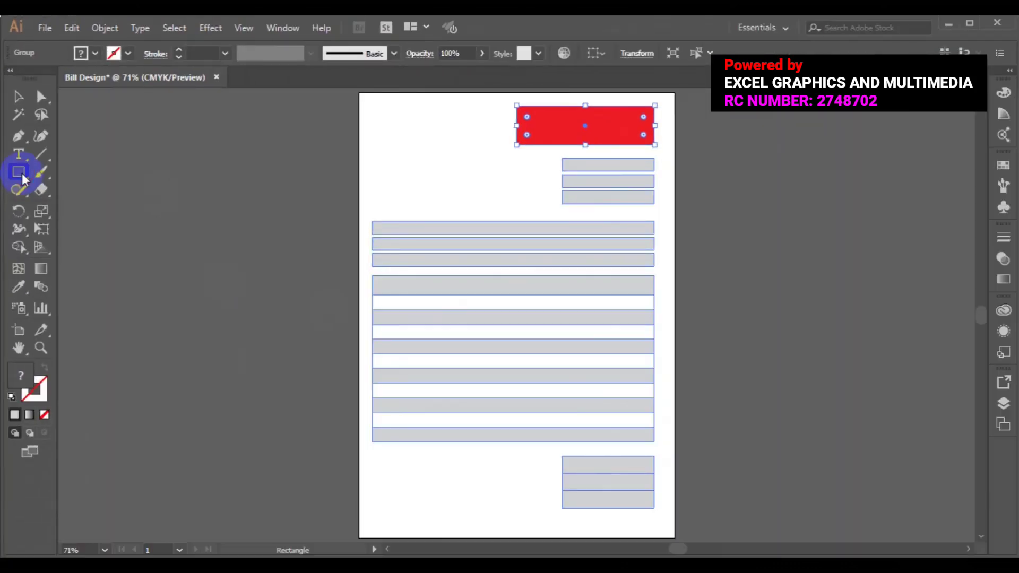
pyautogui.moveTo(359, 94); pyautogui.dragTo(672, 485)
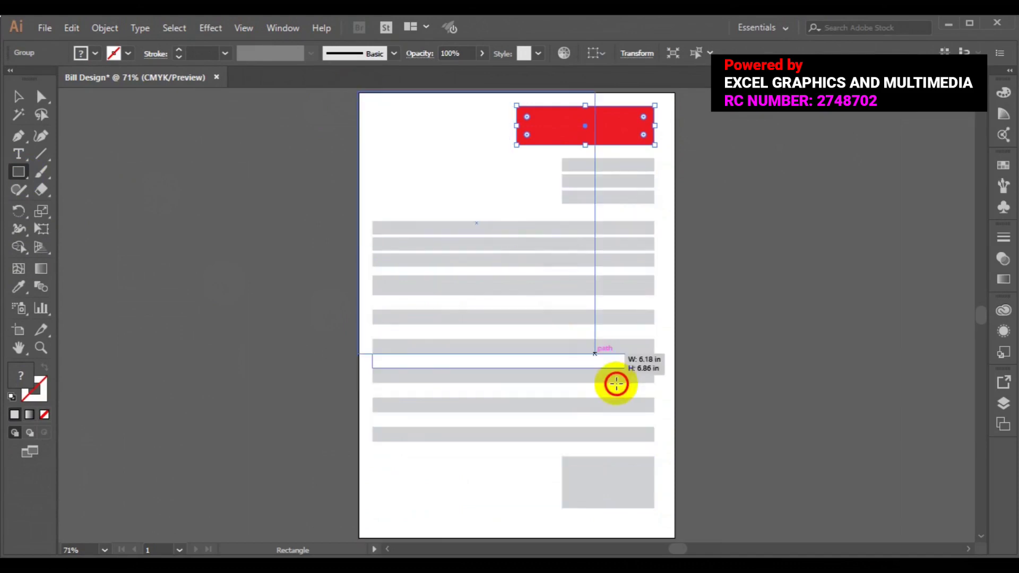
pyautogui.moveTo(673, 485); pyautogui.dragTo(675, 538)
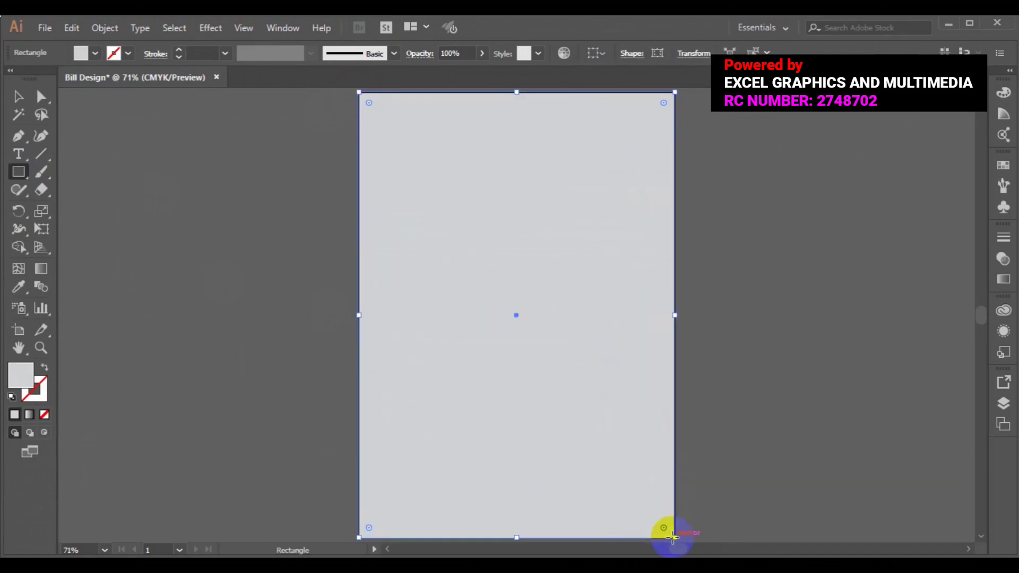
pyautogui.click(95, 53)
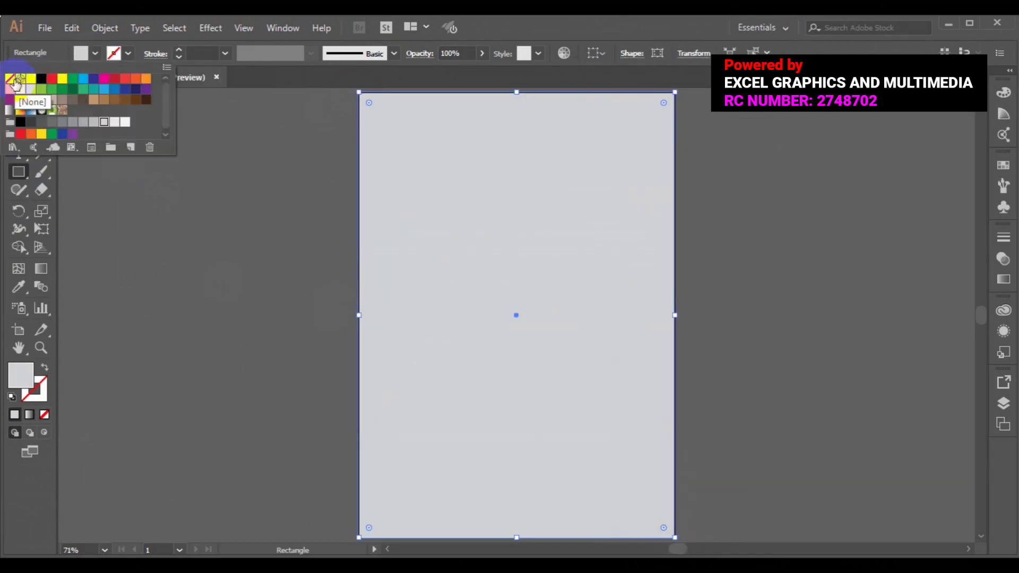
pyautogui.click(10, 78)
pyautogui.click(128, 53)
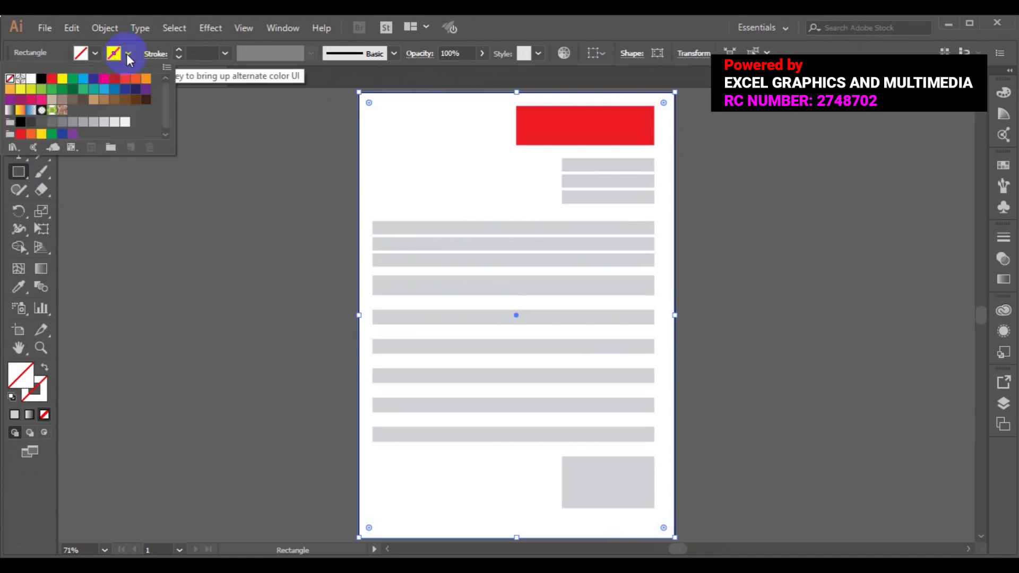
pyautogui.click(41, 79)
pyautogui.click(18, 97)
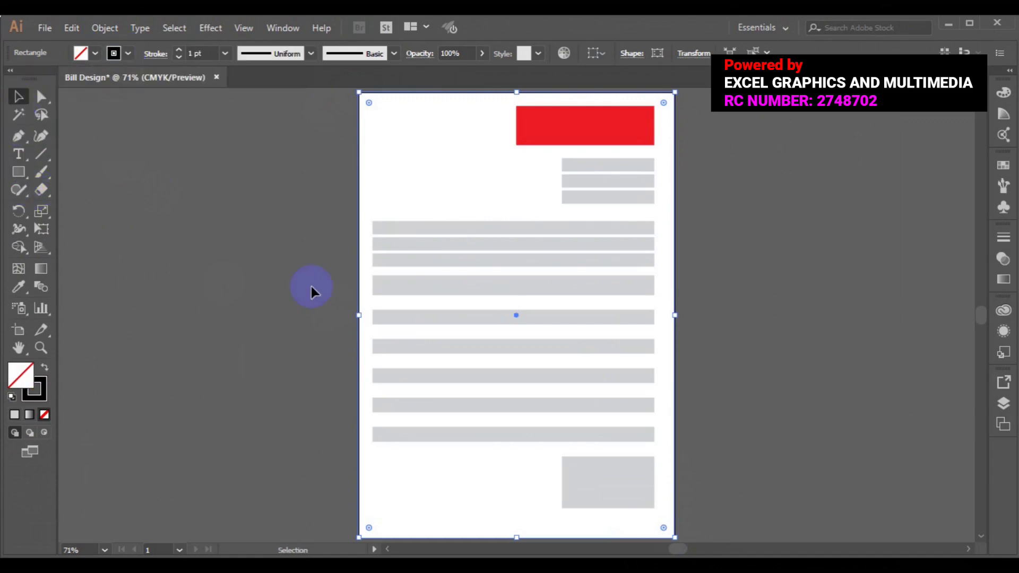
pyautogui.click(311, 285)
pyautogui.click(434, 285)
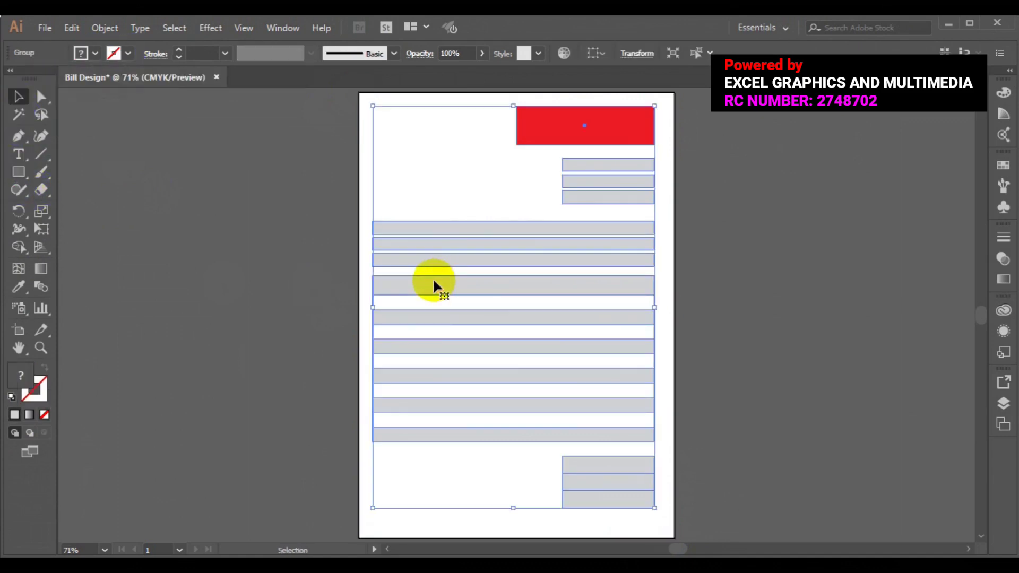
# Centre the invoice group vertically and horizontally within the page rectangle using the Align panel.
pyautogui.keyDown('shift'); pyautogui.click(362, 347); pyautogui.keyUp('shift')
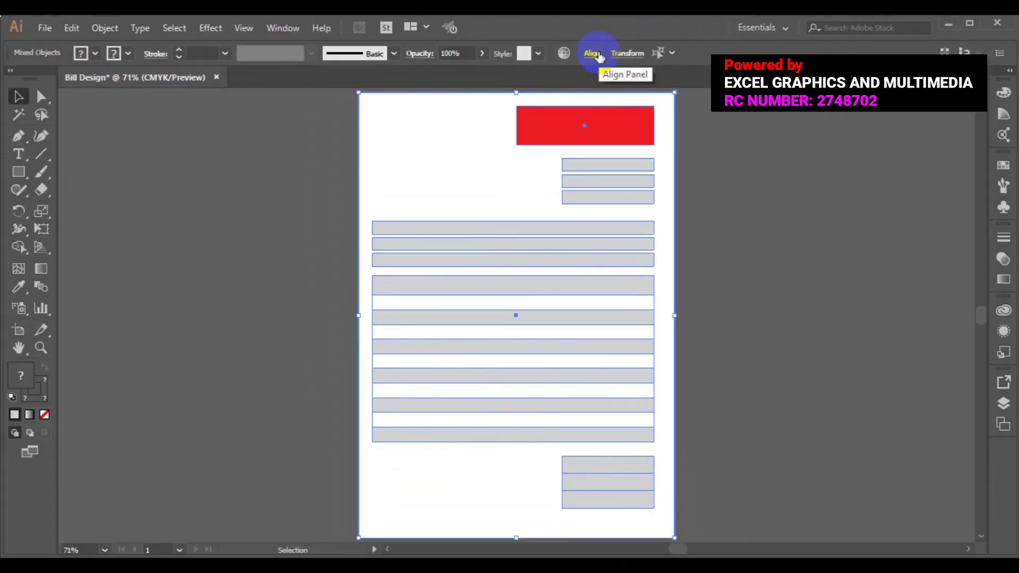
pyautogui.click(284, 26)
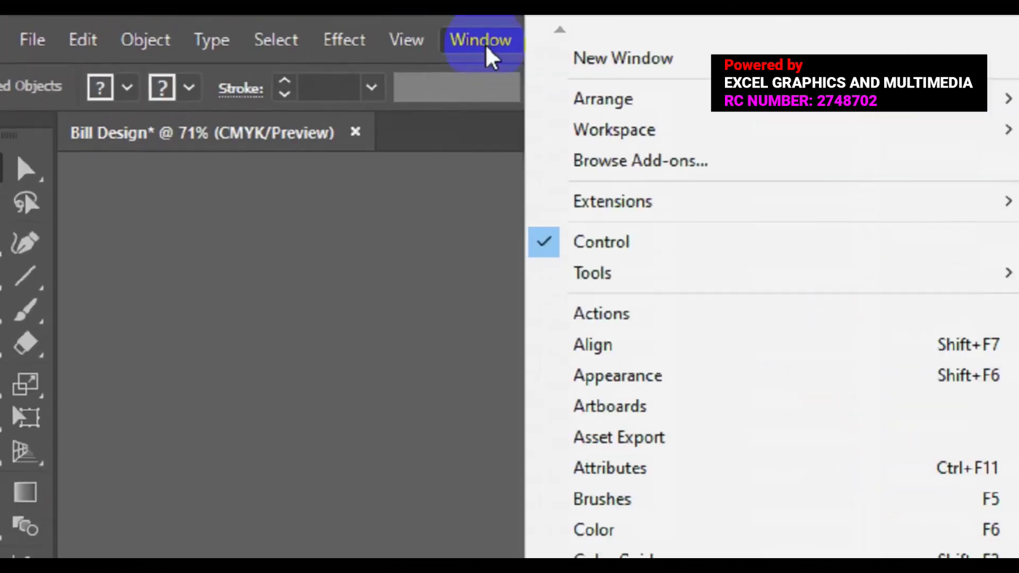
pyautogui.click(343, 189)
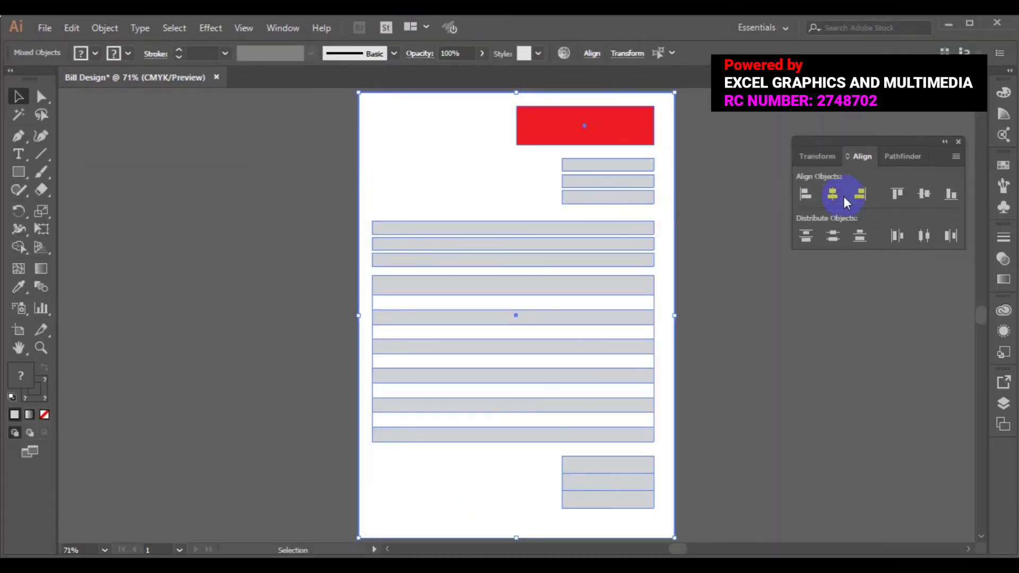
pyautogui.click(920, 195)
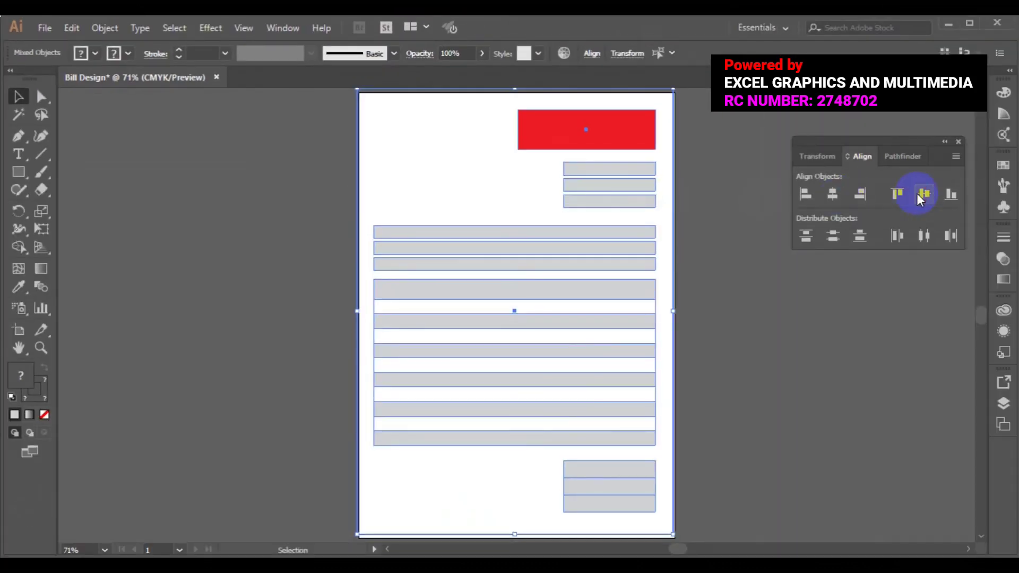
pyautogui.click(921, 196)
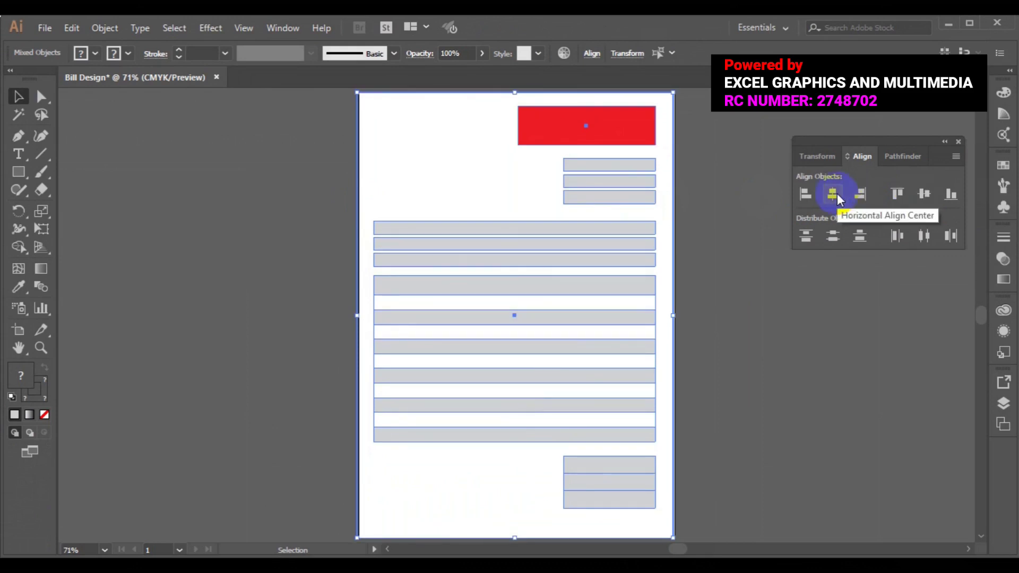
# Ungroup the invoice elements and deselect everything.
pyautogui.click(790, 340)
pyautogui.click(485, 286)
pyautogui.click(104, 28)
pyautogui.click(193, 76)
pyautogui.click(155, 292)
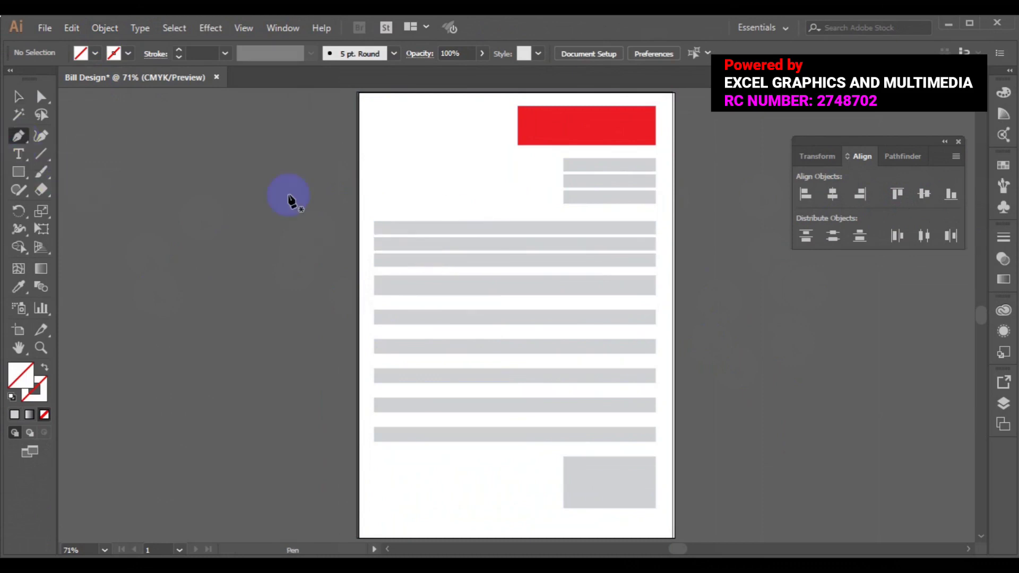
pyautogui.moveTo(438, 204); pyautogui.dragTo(446, 278)
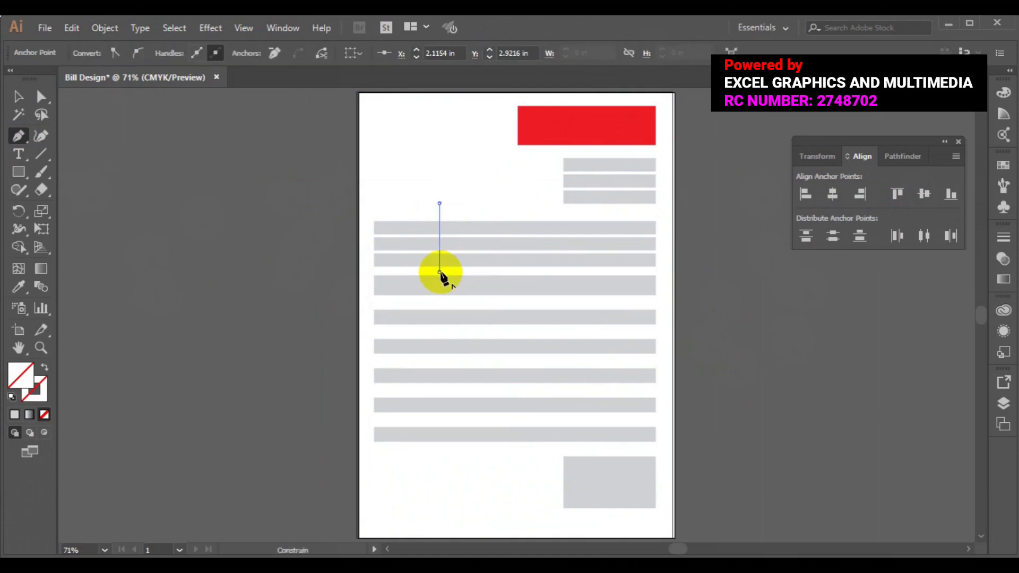
pyautogui.keyDown('ctrl'); pyautogui.click(577, 318); pyautogui.keyUp('ctrl')
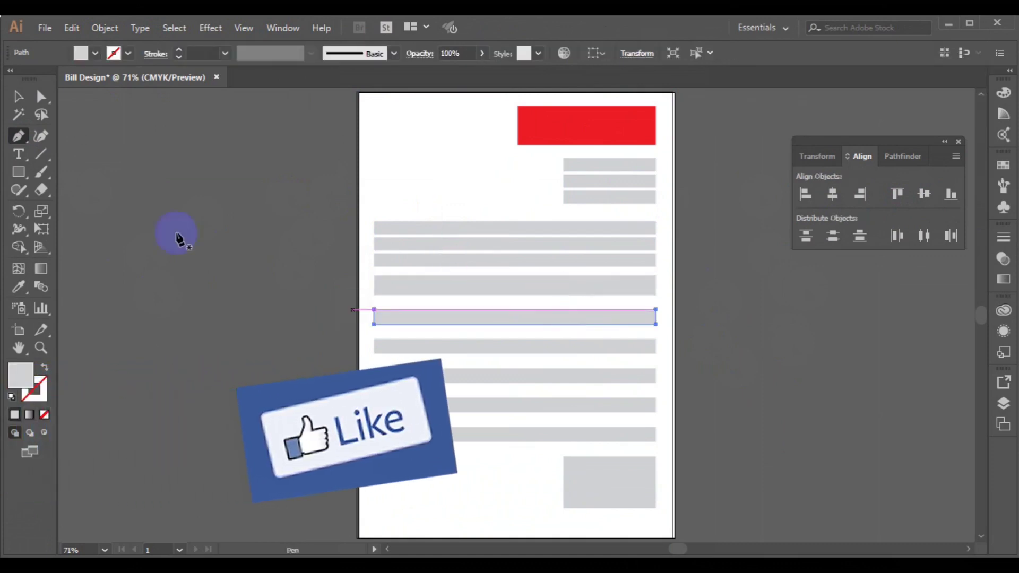
pyautogui.click(18, 98)
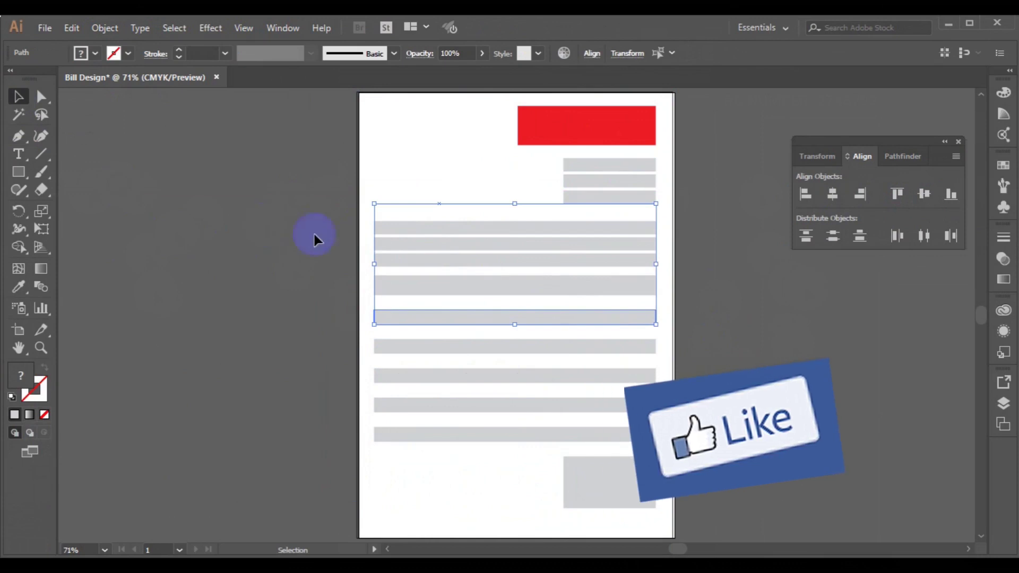
pyautogui.click(387, 239)
pyautogui.click(18, 139)
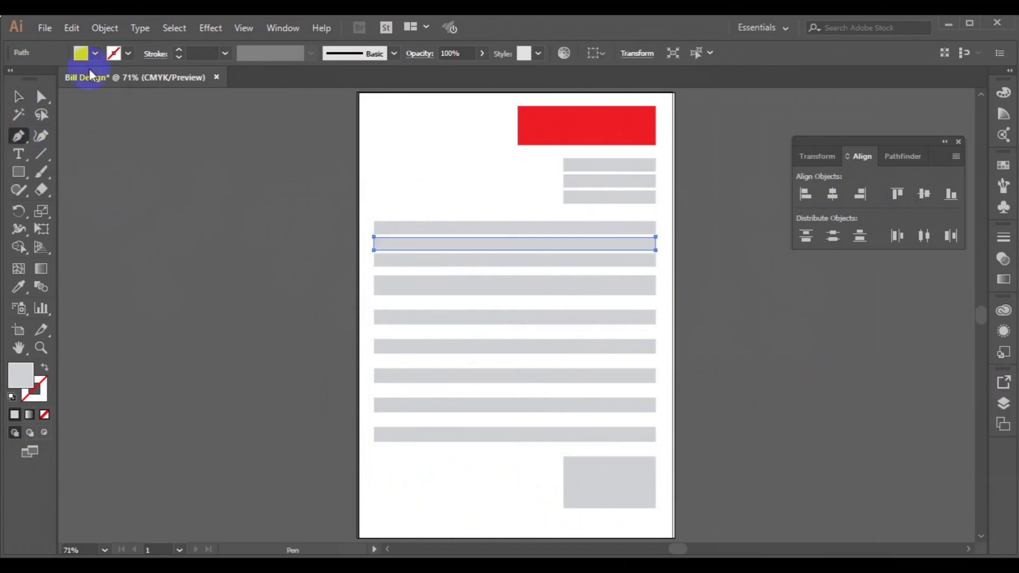
pyautogui.click(95, 53)
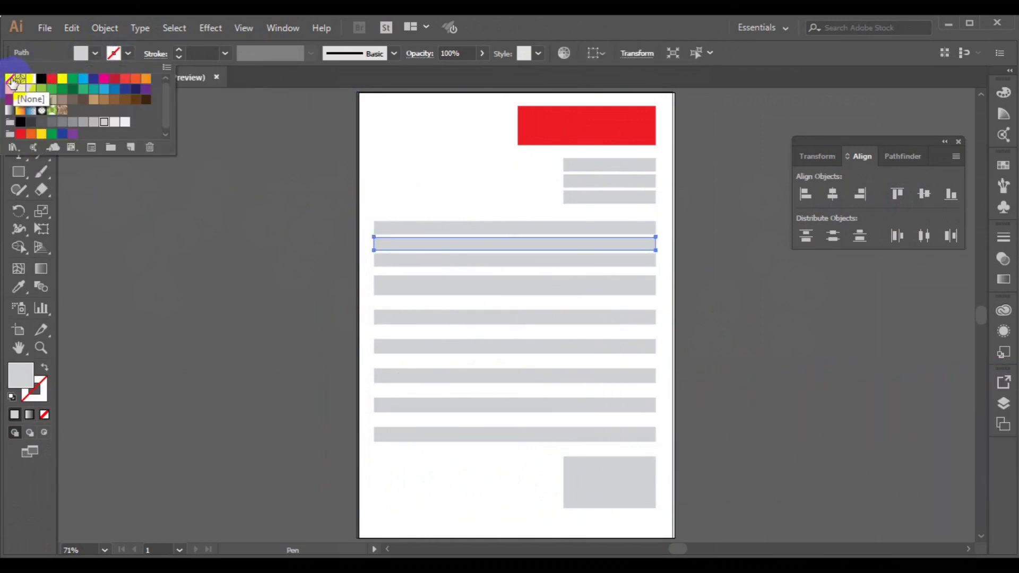
pyautogui.click(9, 79)
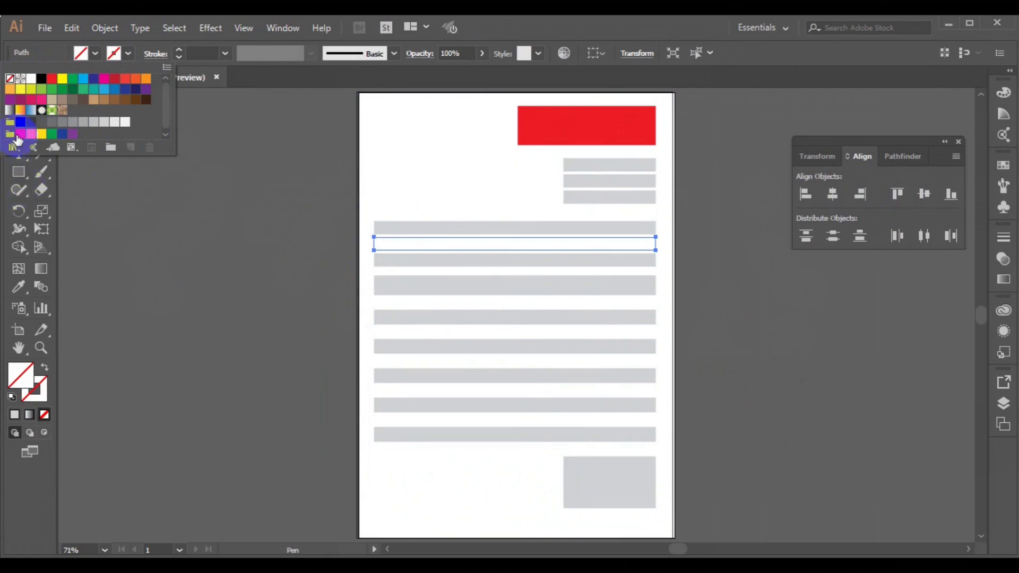
pyautogui.hotkey('ctrl', 'z')
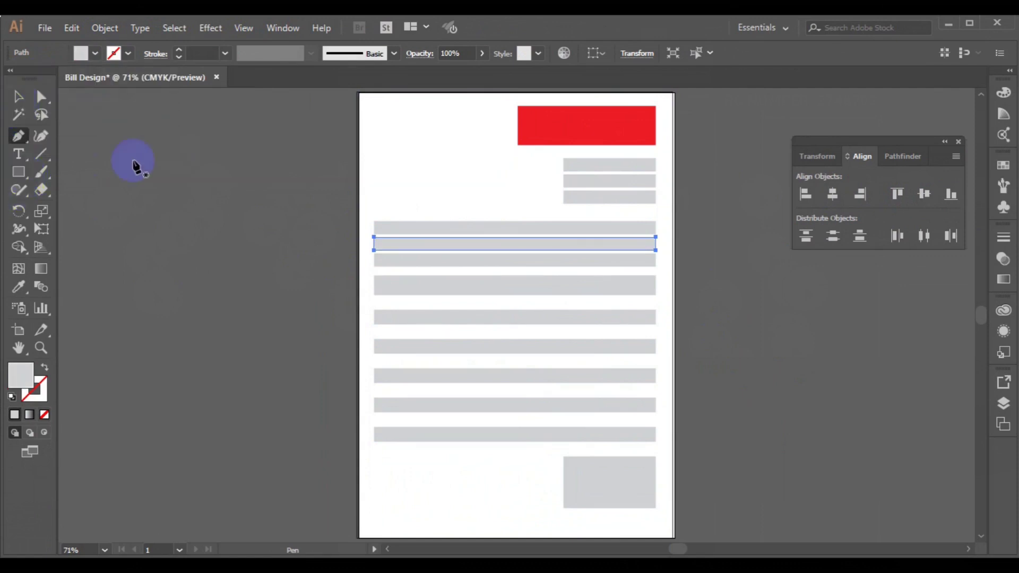
pyautogui.doubleClick(16, 98)
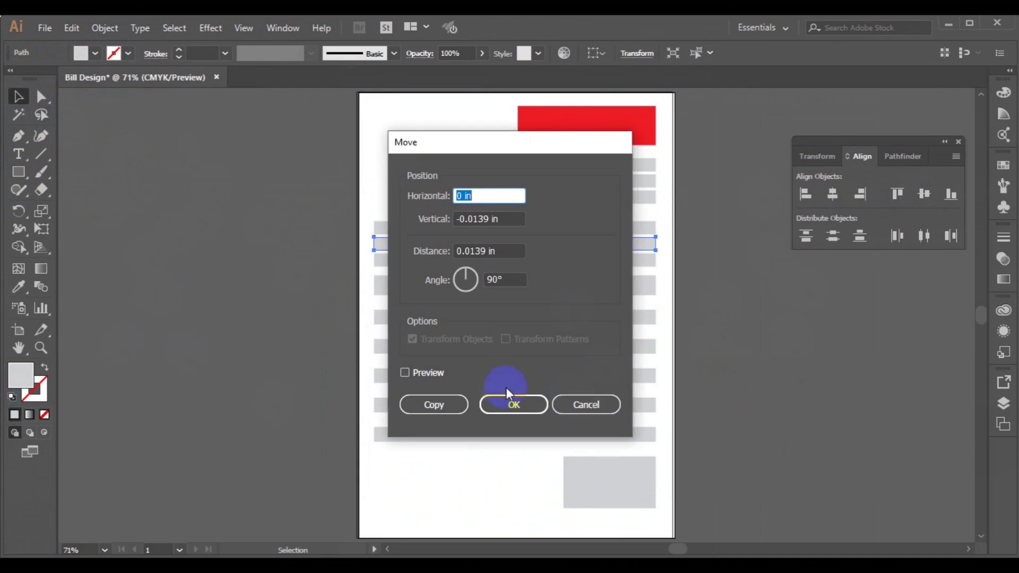
# Apply the bar's vertical move, then set fill to None and stroke to black.
pyautogui.click(500, 402)
pyautogui.click(202, 228)
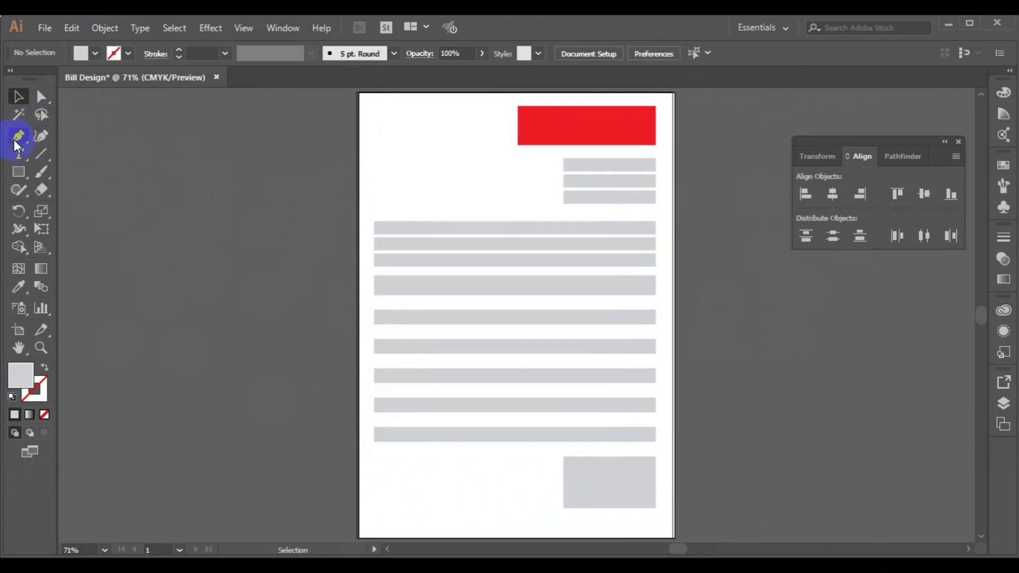
pyautogui.click(94, 53)
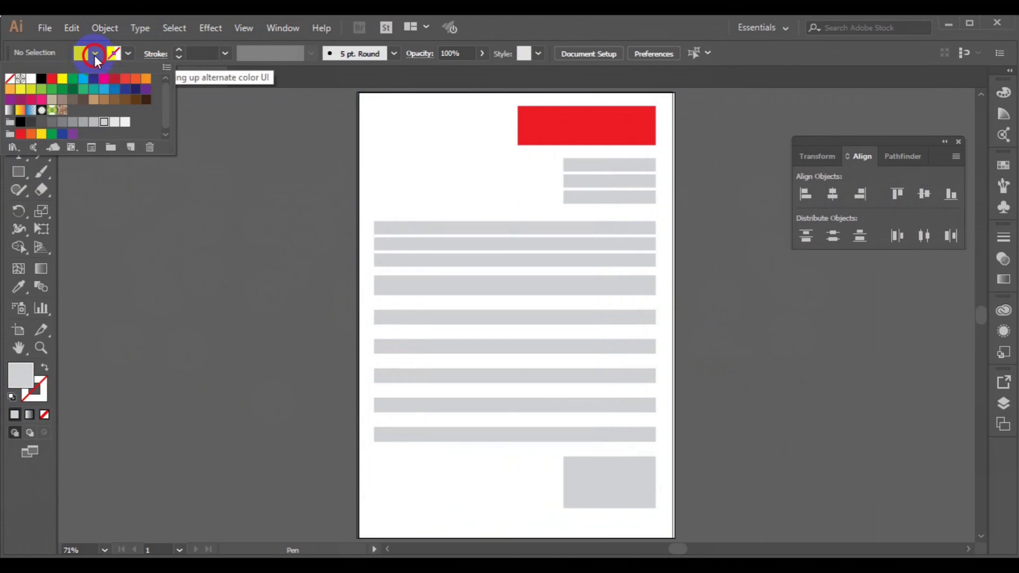
pyautogui.click(9, 78)
pyautogui.click(128, 53)
pyautogui.click(127, 53)
pyautogui.click(41, 78)
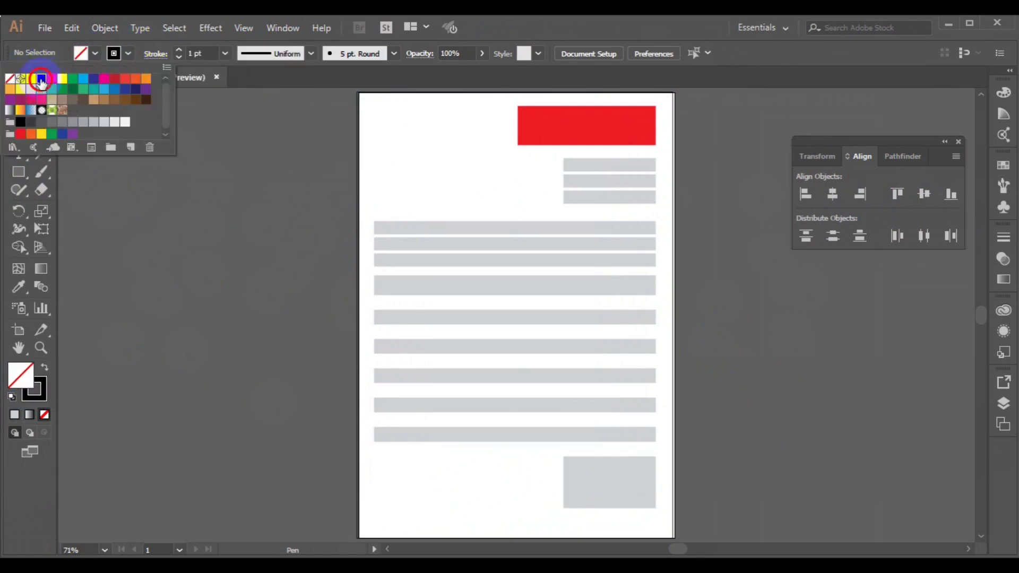
# Draw a vertical divider line through the top three grey rows near their left end.
pyautogui.click(450, 210)
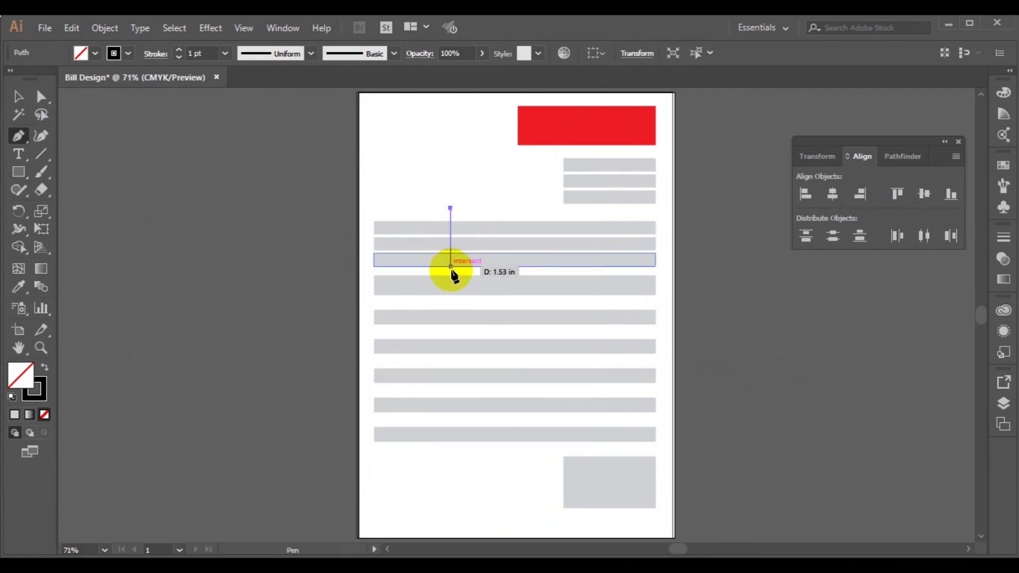
pyautogui.click(450, 272)
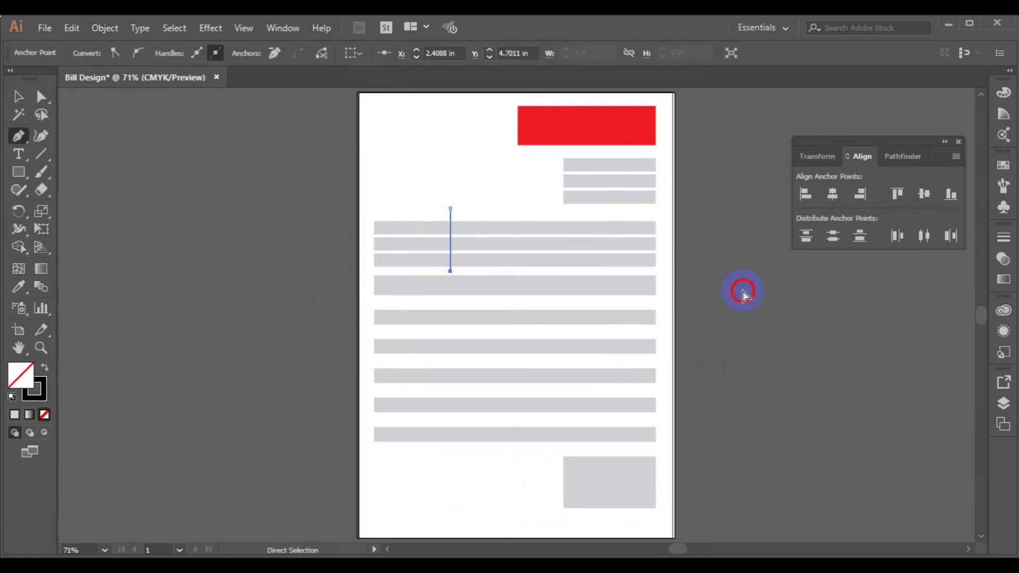
pyautogui.keyDown('ctrl'); pyautogui.click(398, 212); pyautogui.keyUp('ctrl')
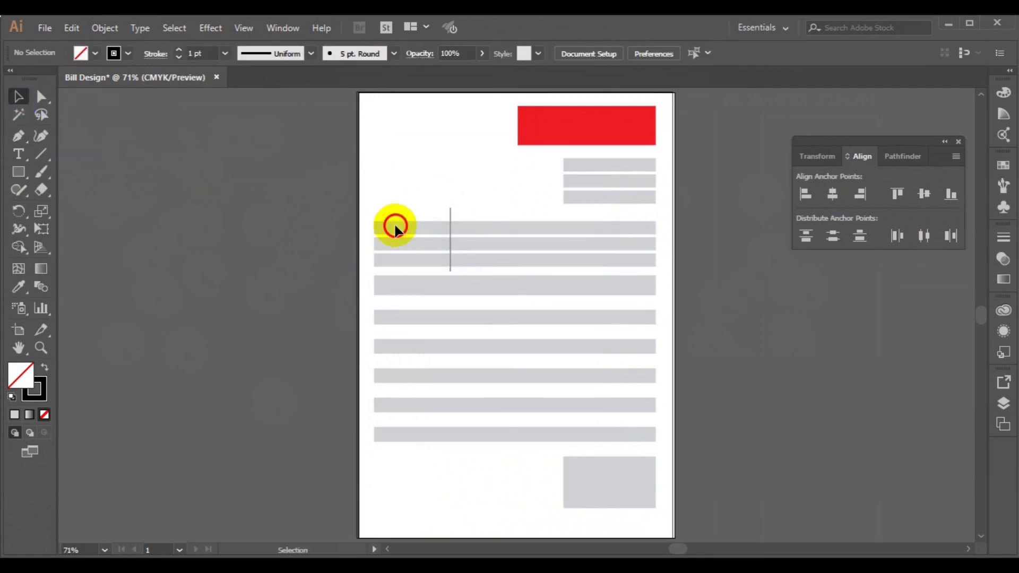
# Select the rows and divider with the Shape Builder tool, using a red fill and no stroke.
pyautogui.moveTo(394, 225); pyautogui.dragTo(595, 299)
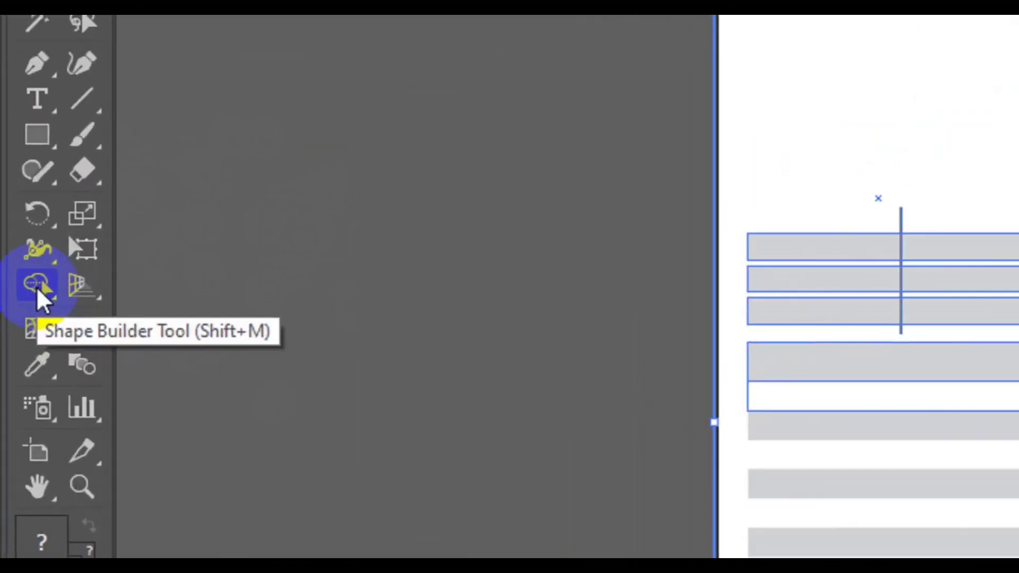
pyautogui.click(18, 248)
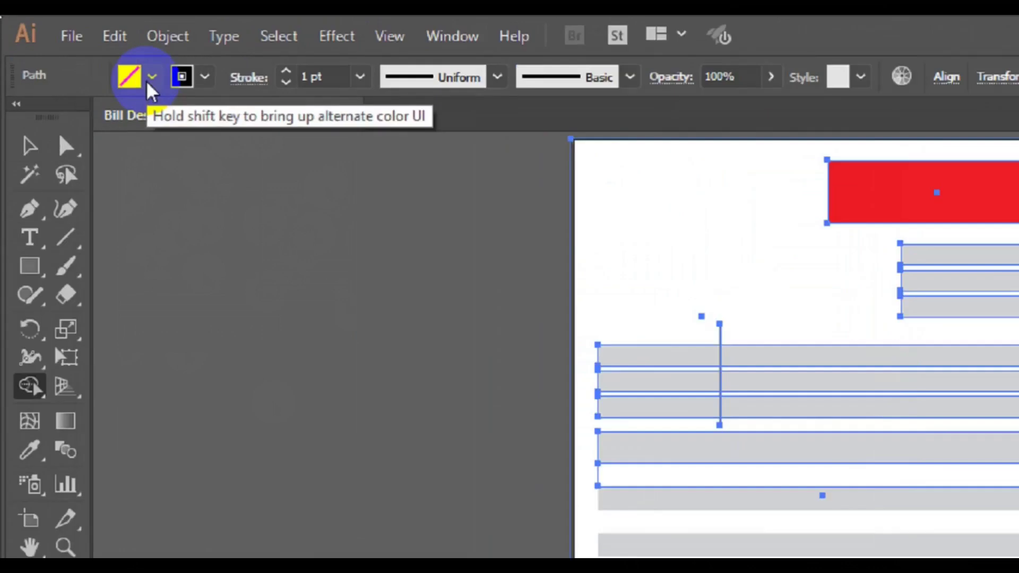
pyautogui.click(151, 79)
pyautogui.click(34, 205)
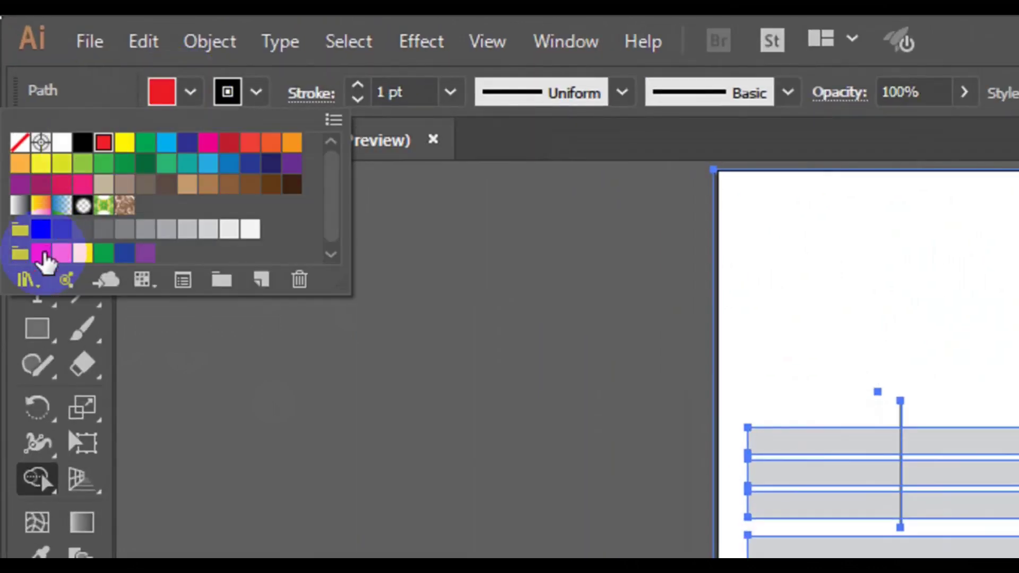
pyautogui.click(227, 91)
pyautogui.click(20, 142)
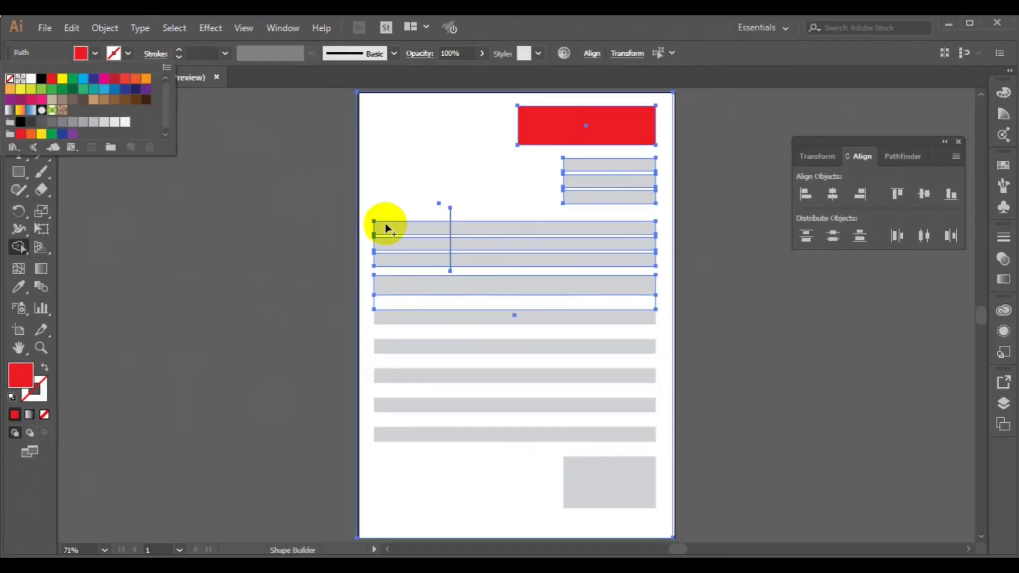
pyautogui.click(386, 229)
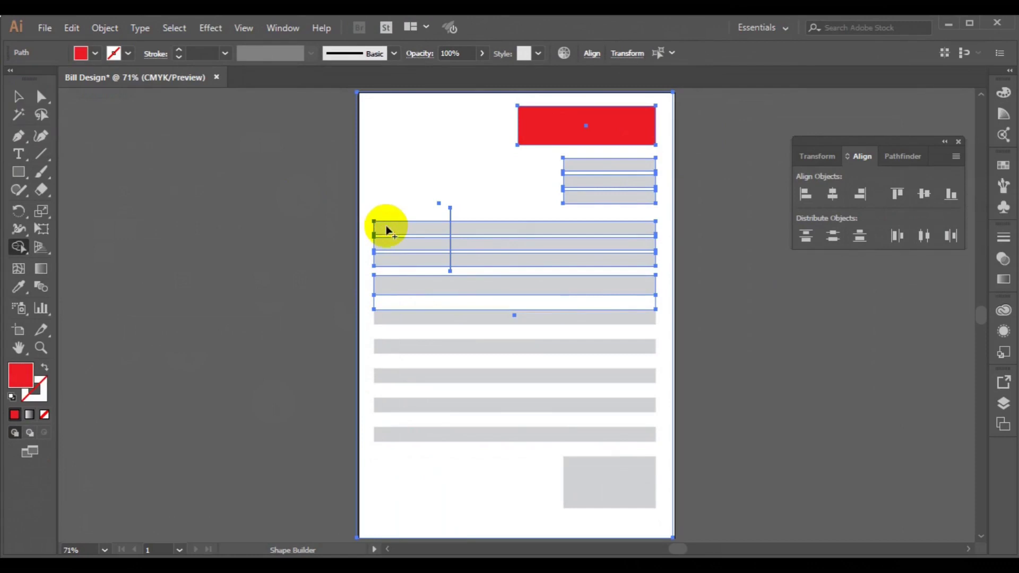
# Fill the left cells of the top three rows red, then select the divider line.
pyautogui.click(386, 230)
pyautogui.click(403, 247)
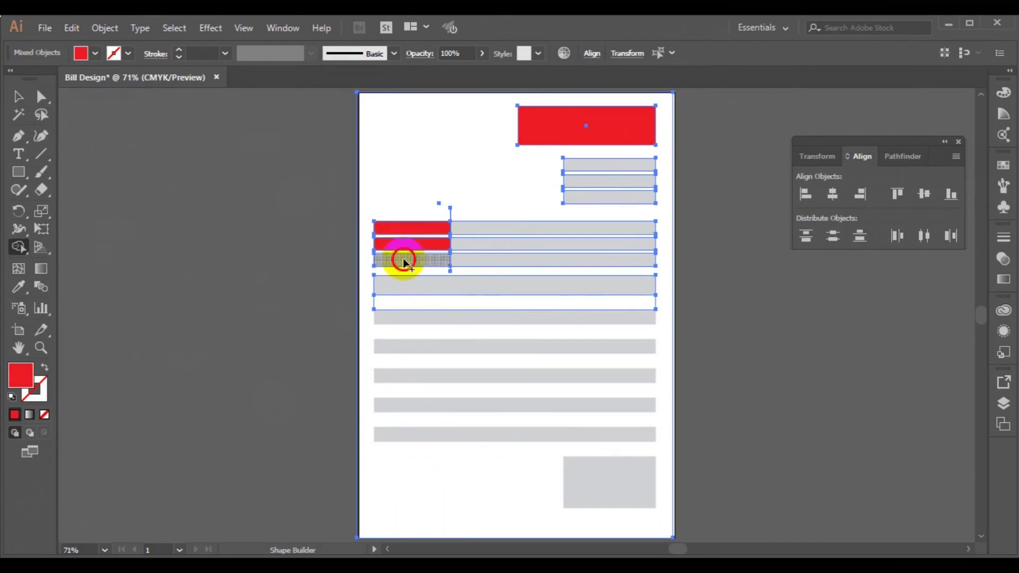
pyautogui.click(404, 261)
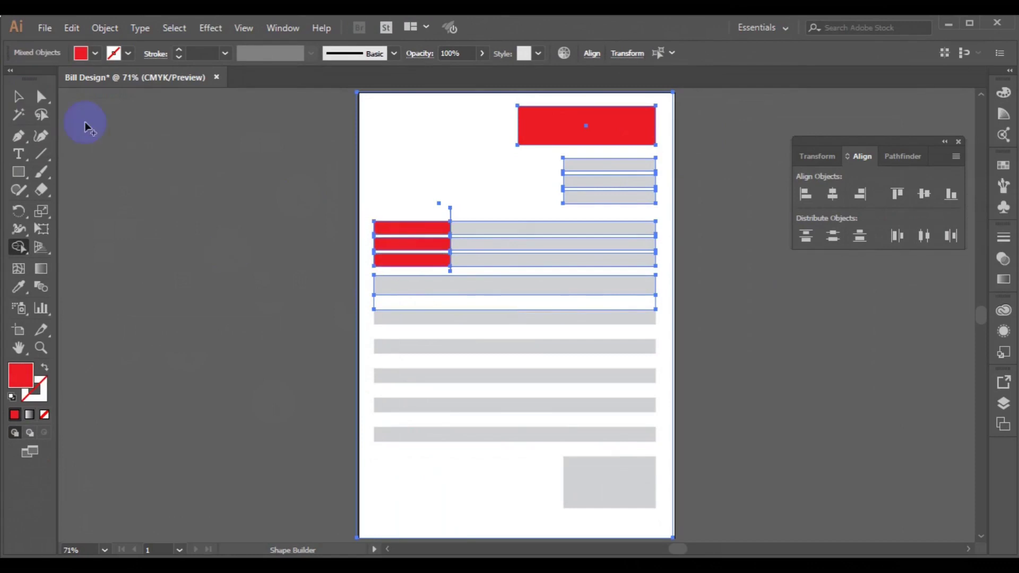
pyautogui.click(19, 97)
pyautogui.click(234, 222)
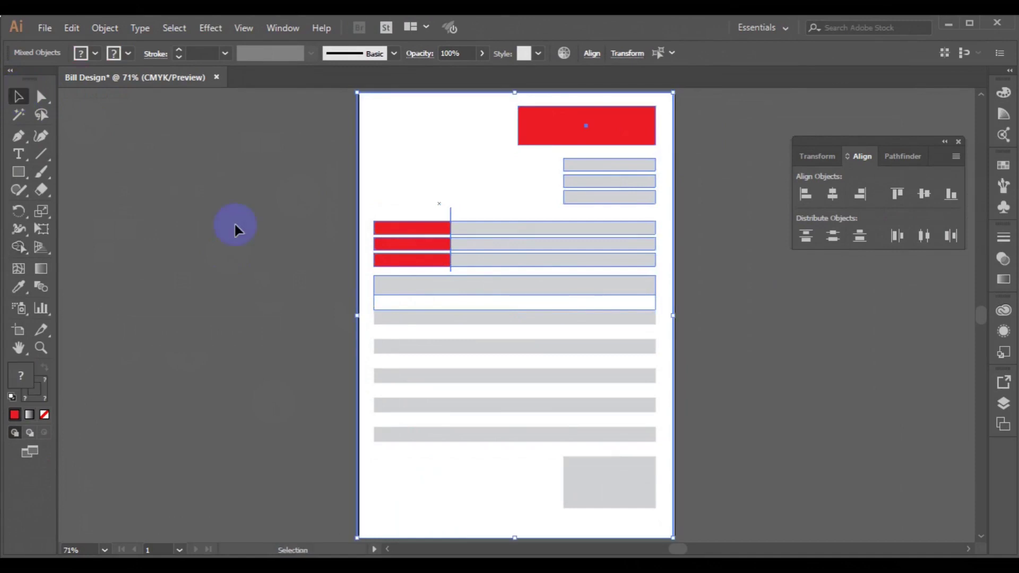
pyautogui.click(451, 214)
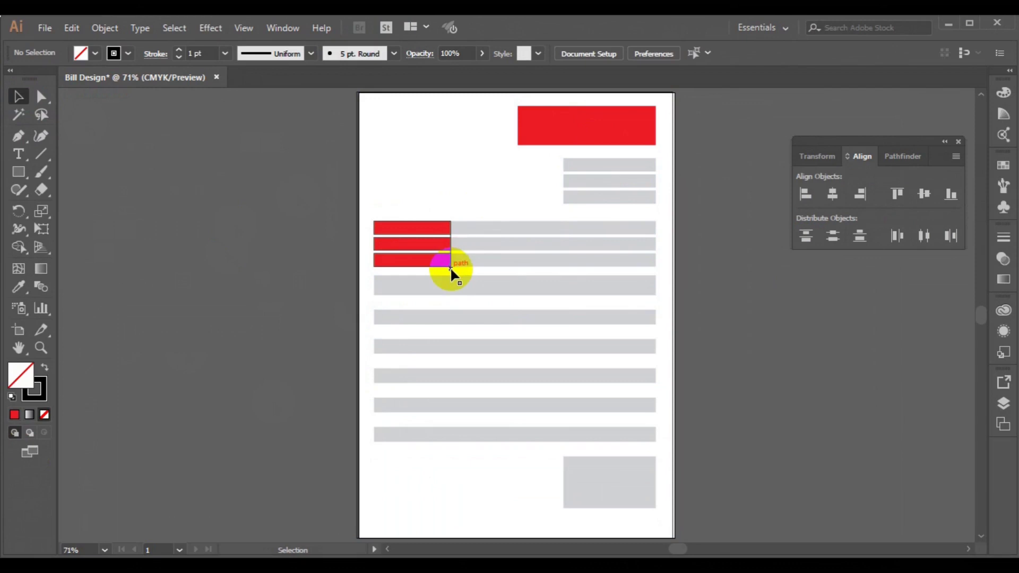
# Drag the lower grey block of the totals box up into place at the bottom right.
pyautogui.hotkey('ctrl', '1')
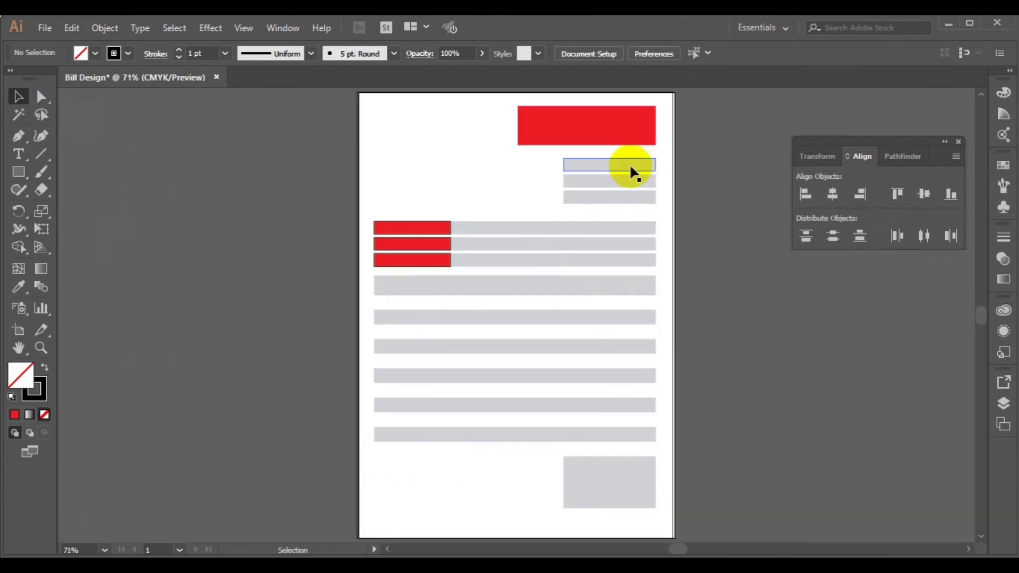
pyautogui.moveTo(600, 499); pyautogui.dragTo(611, 477)
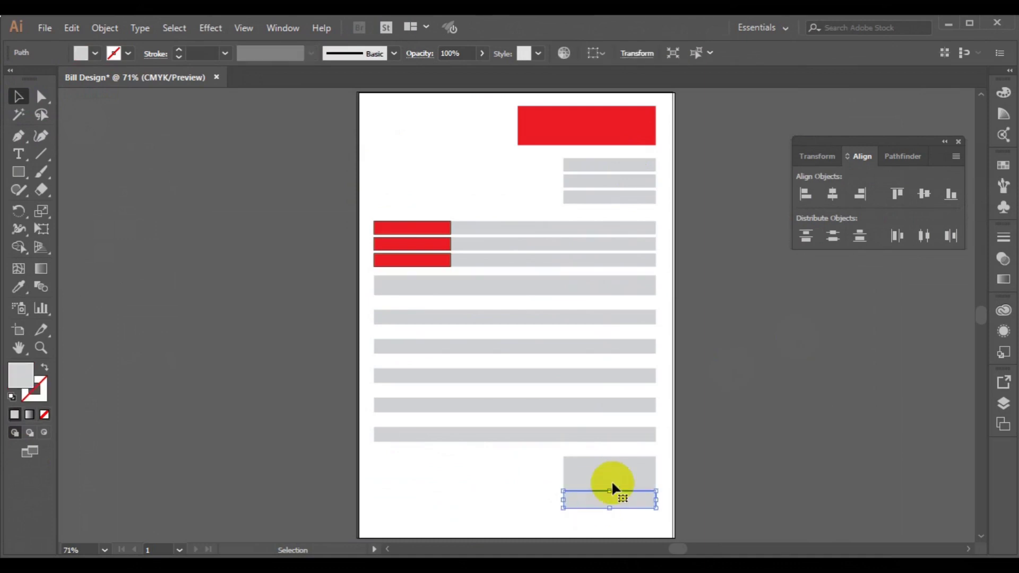
pyautogui.click(837, 467)
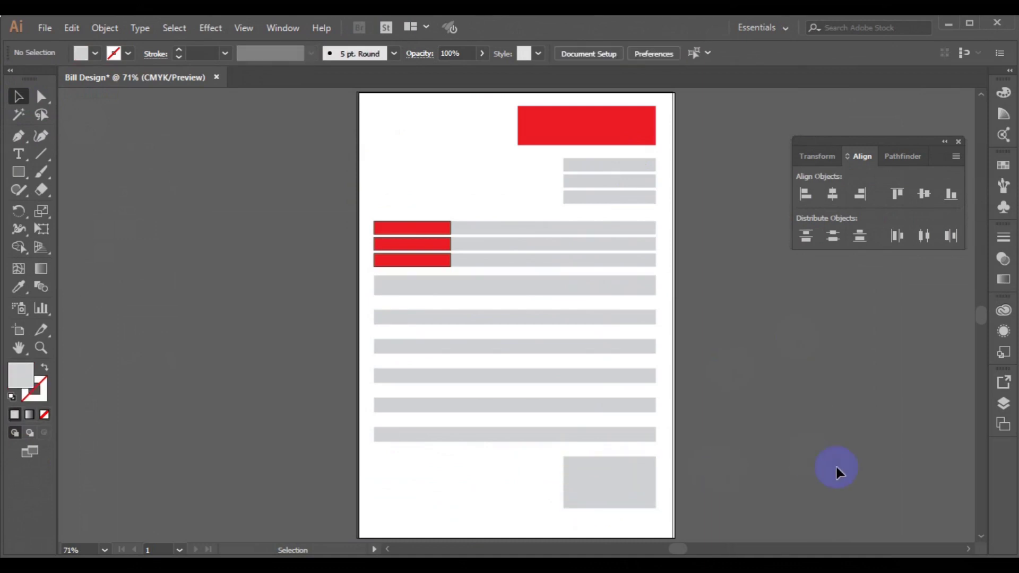
pyautogui.moveTo(981, 321); pyautogui.dragTo(980, 323)
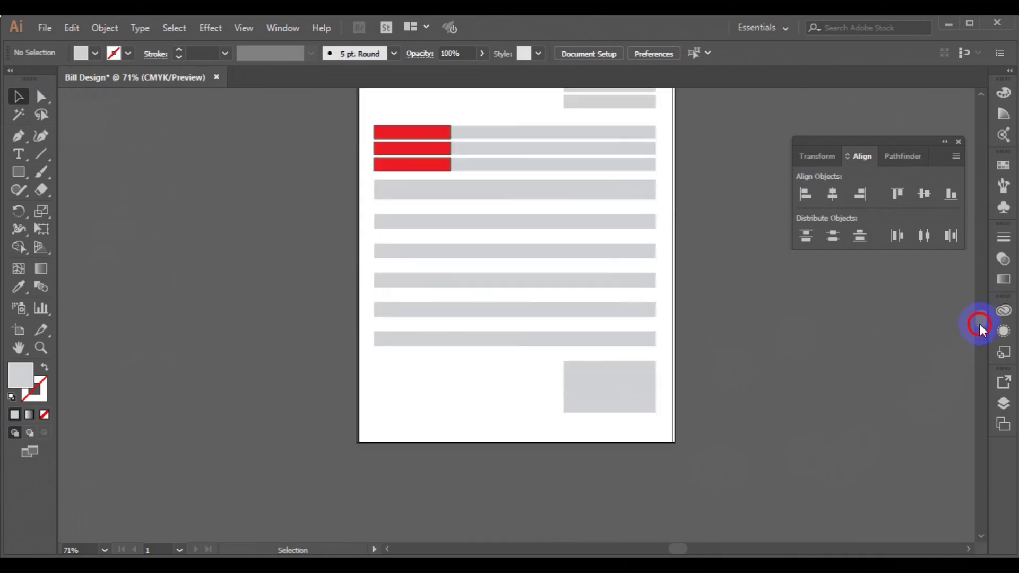
# Copy the last grey row to the page bottom, narrow it to about 3.84 in, and fill it red.
pyautogui.click(469, 348)
pyautogui.moveTo(470, 350); pyautogui.dragTo(473, 436)
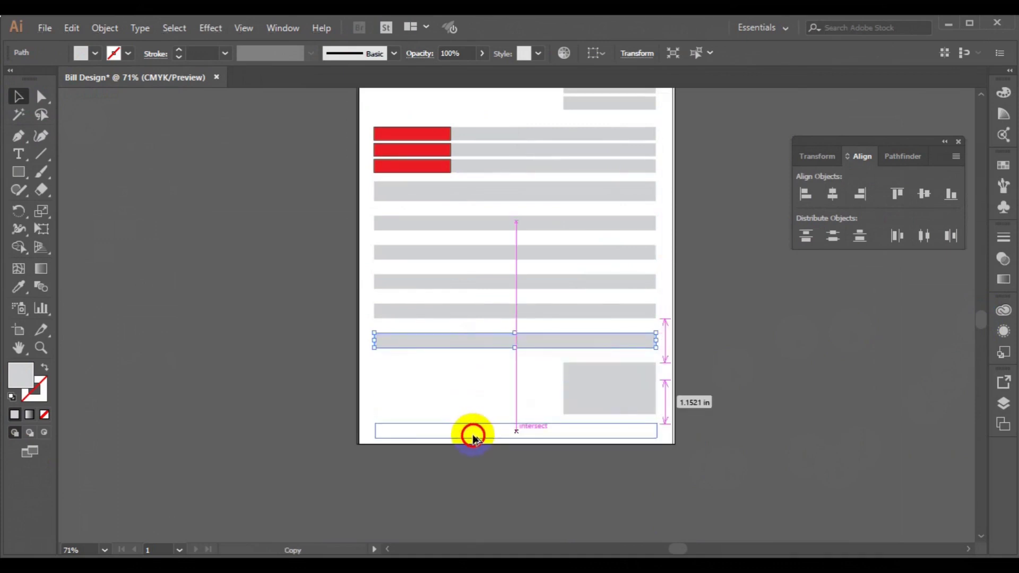
pyautogui.moveTo(474, 440); pyautogui.dragTo(472, 438)
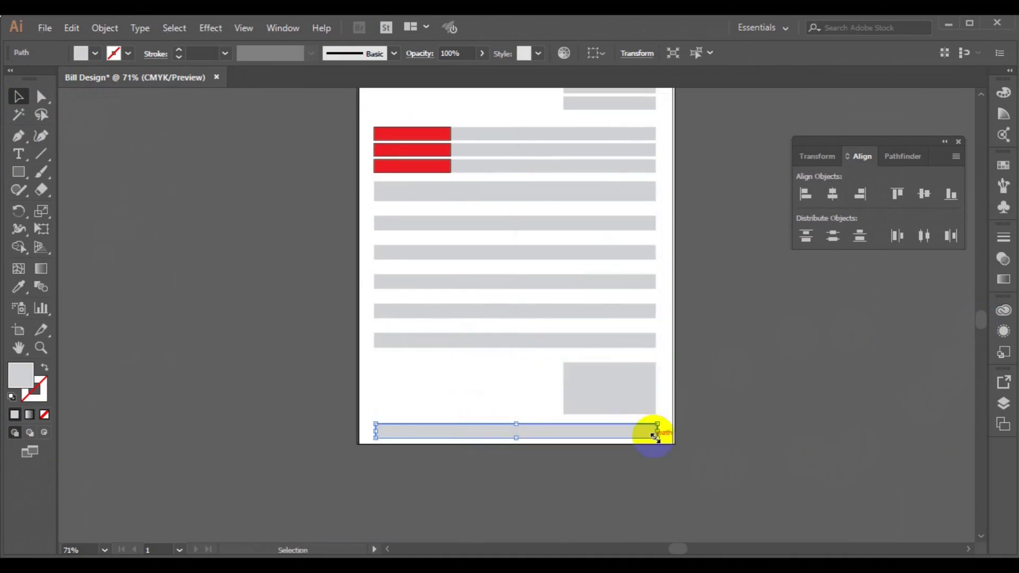
pyautogui.moveTo(658, 434); pyautogui.dragTo(521, 438)
pyautogui.click(94, 53)
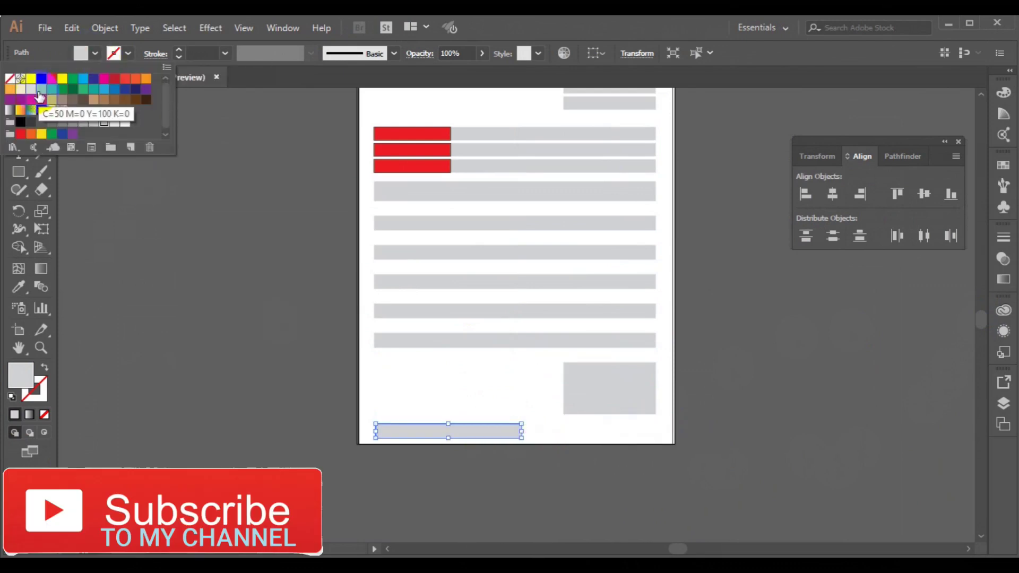
pyautogui.click(52, 78)
pyautogui.click(146, 346)
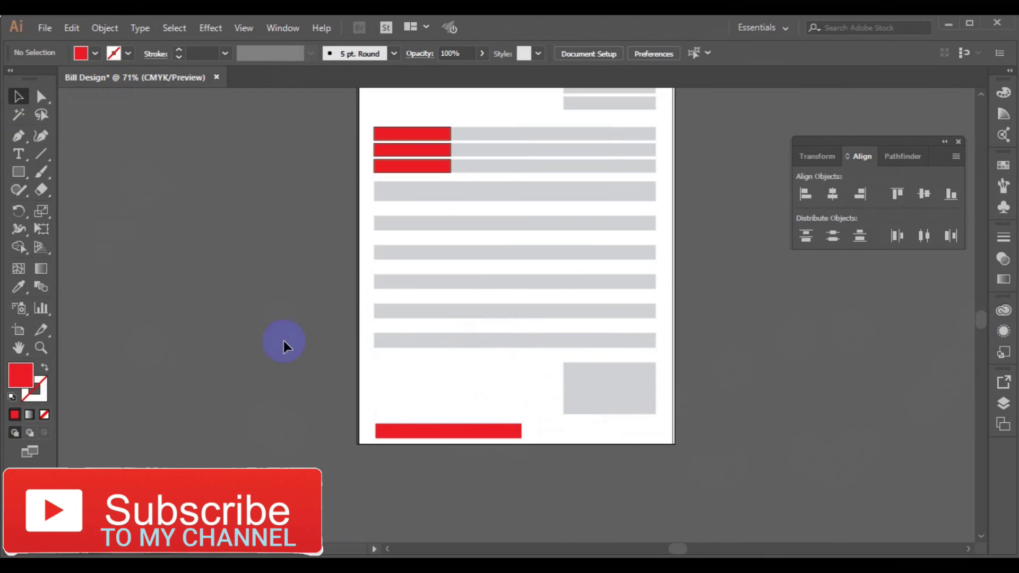
pyautogui.click(17, 137)
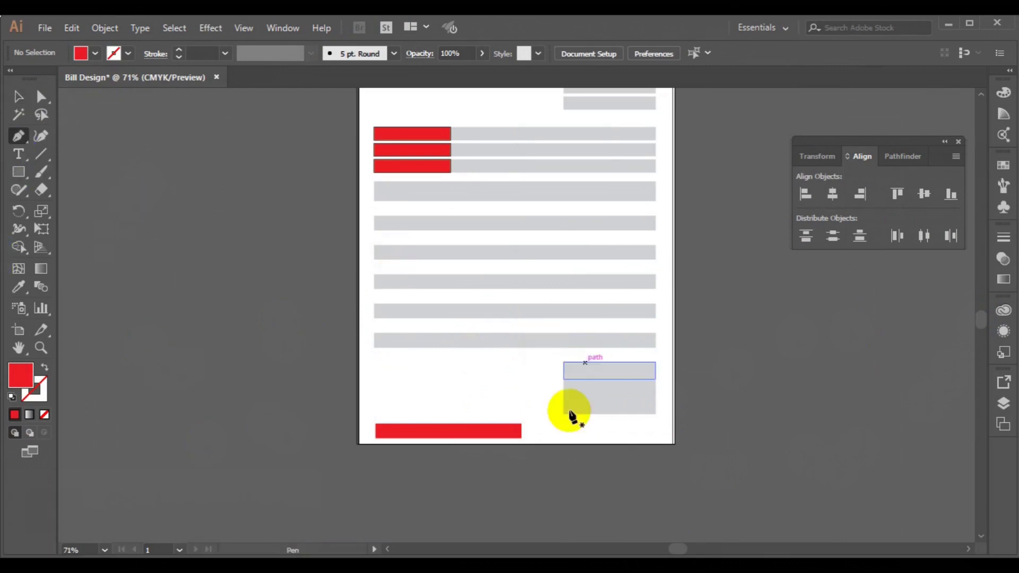
# Draw a horizontal line at the bottom right, beside the red bar, and select it.
pyautogui.click(552, 437)
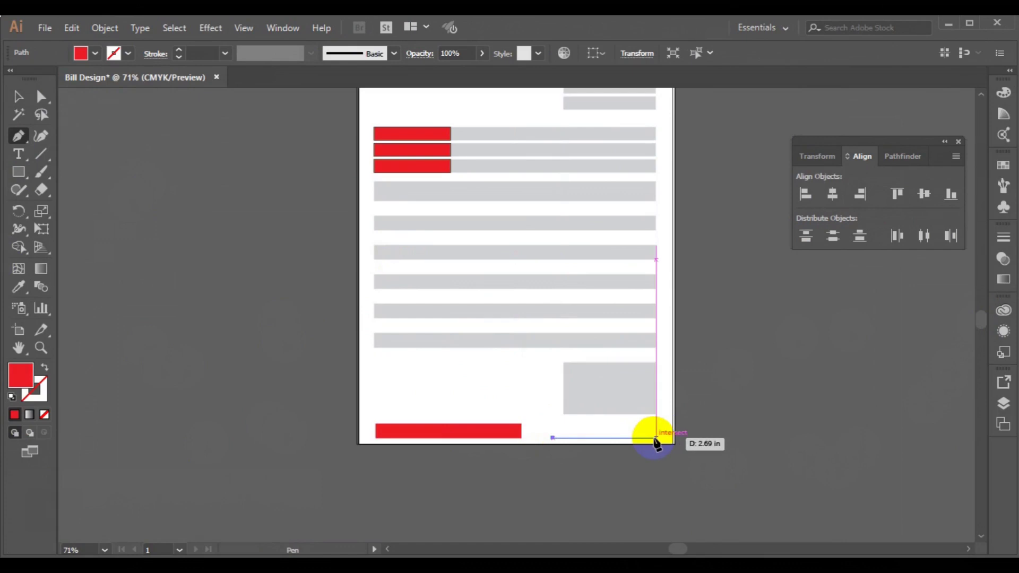
pyautogui.click(656, 439)
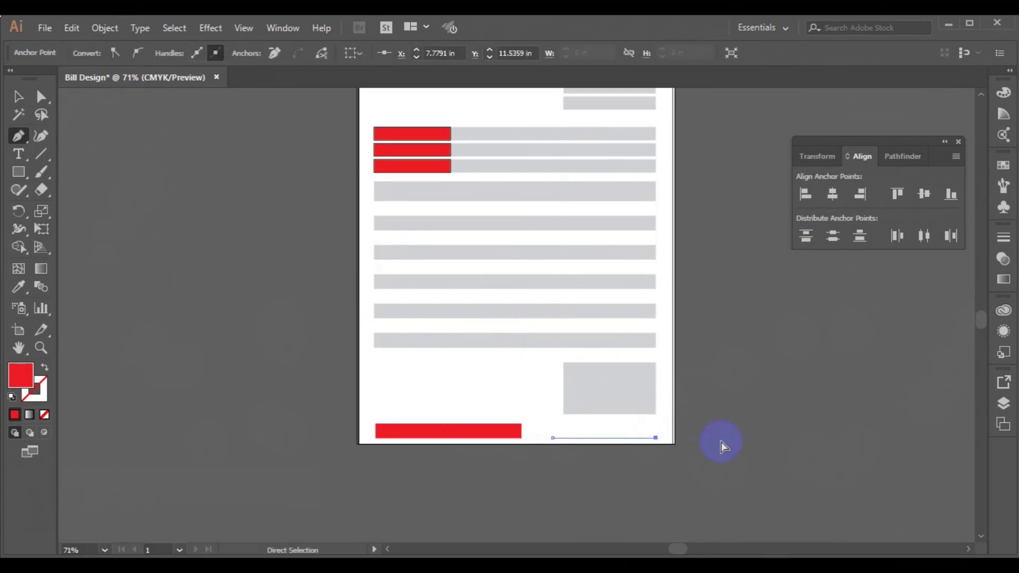
pyautogui.press('Escape')
pyautogui.click(18, 96)
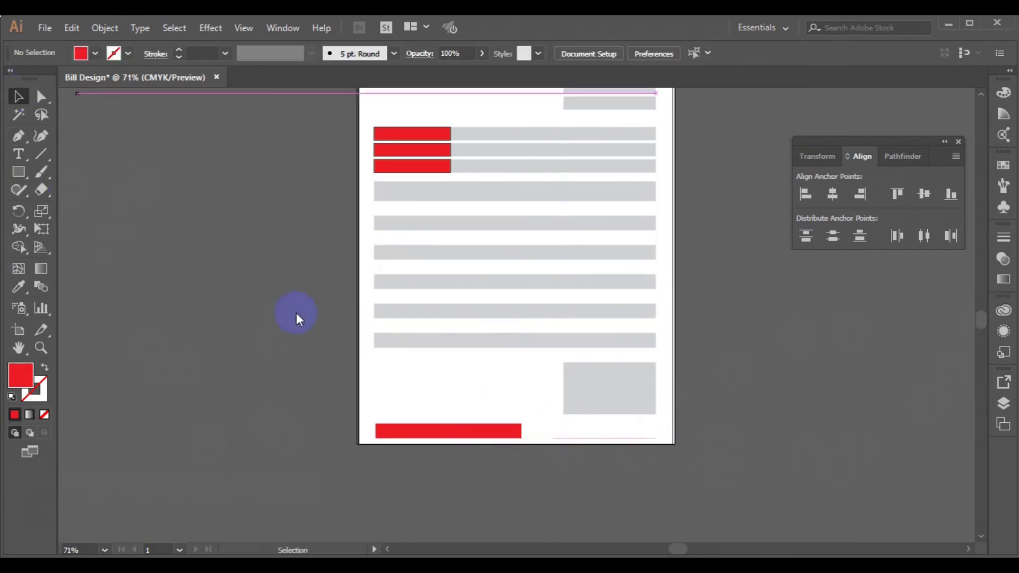
pyautogui.click(575, 440)
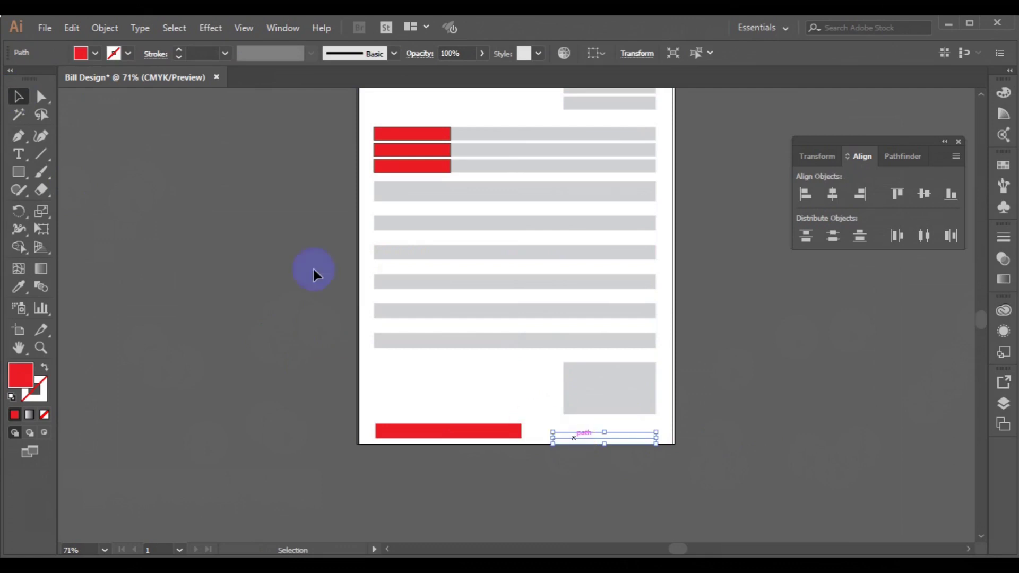
# Give the line no fill, a black stroke and a 2 pt stroke weight.
pyautogui.click(95, 54)
pyautogui.click(9, 79)
pyautogui.click(128, 53)
pyautogui.click(41, 79)
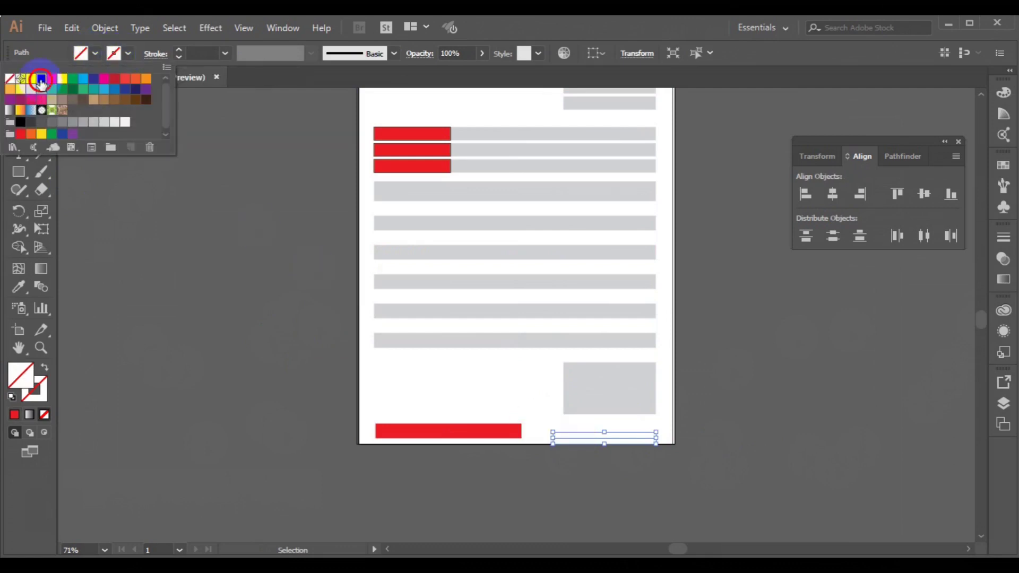
pyautogui.click(180, 49)
pyautogui.click(178, 49)
pyautogui.click(179, 57)
pyautogui.click(190, 199)
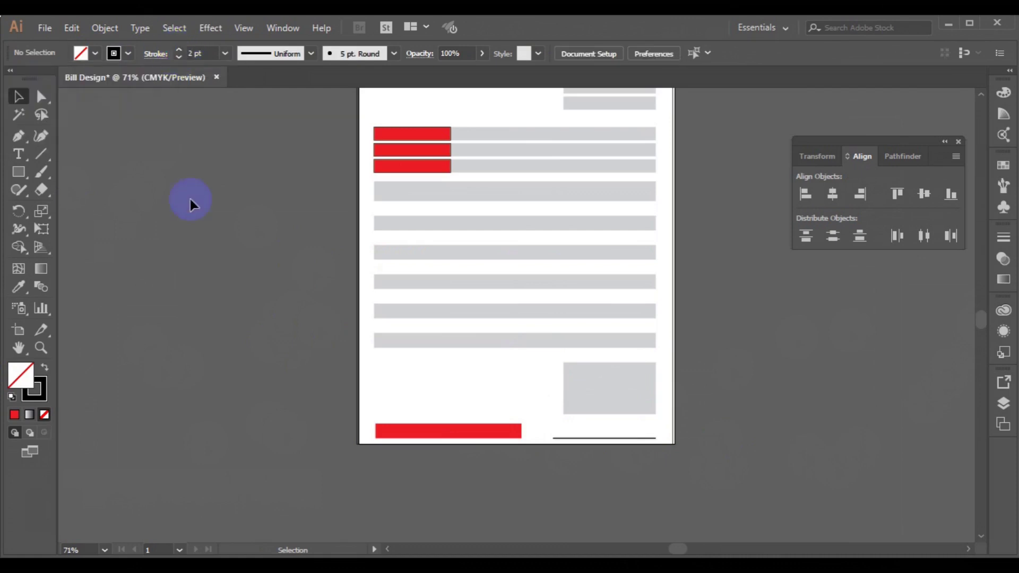
# Nudge the lower totals block up, then nudge the red footer bar and its line up together.
pyautogui.click(612, 412)
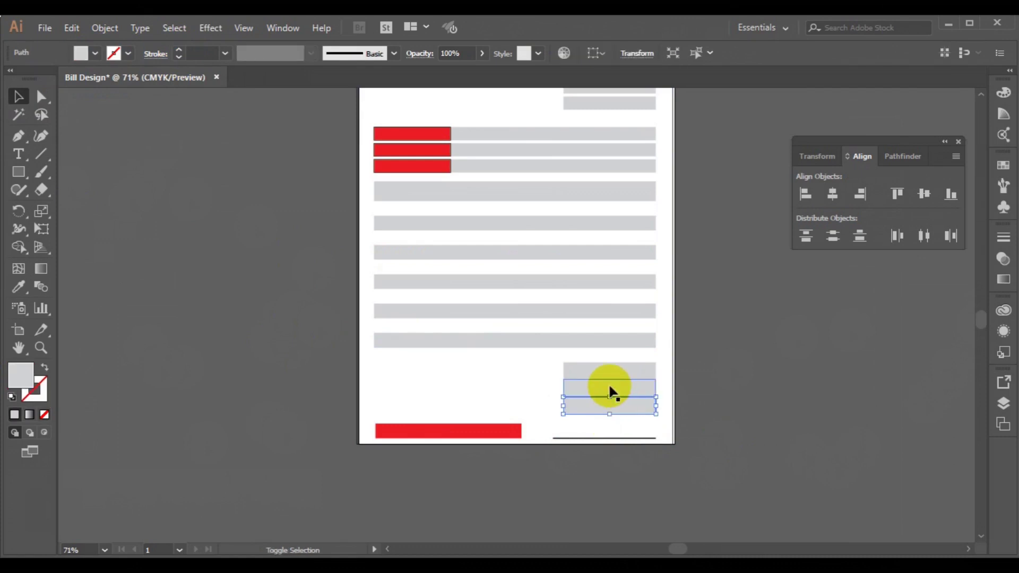
pyautogui.press('Up')
pyautogui.press('Up')
pyautogui.press('Up')
pyautogui.press('Up')
pyautogui.press('Up')
pyautogui.press('Up')
pyautogui.press('Up')
pyautogui.press('Up')
pyautogui.press('Up')
pyautogui.press('Up')
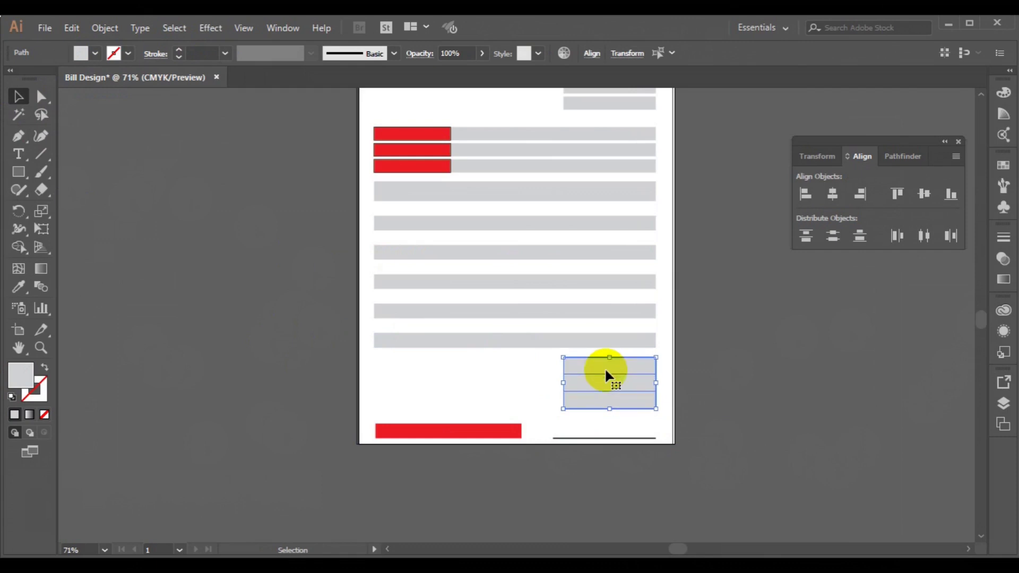
pyautogui.click(578, 439)
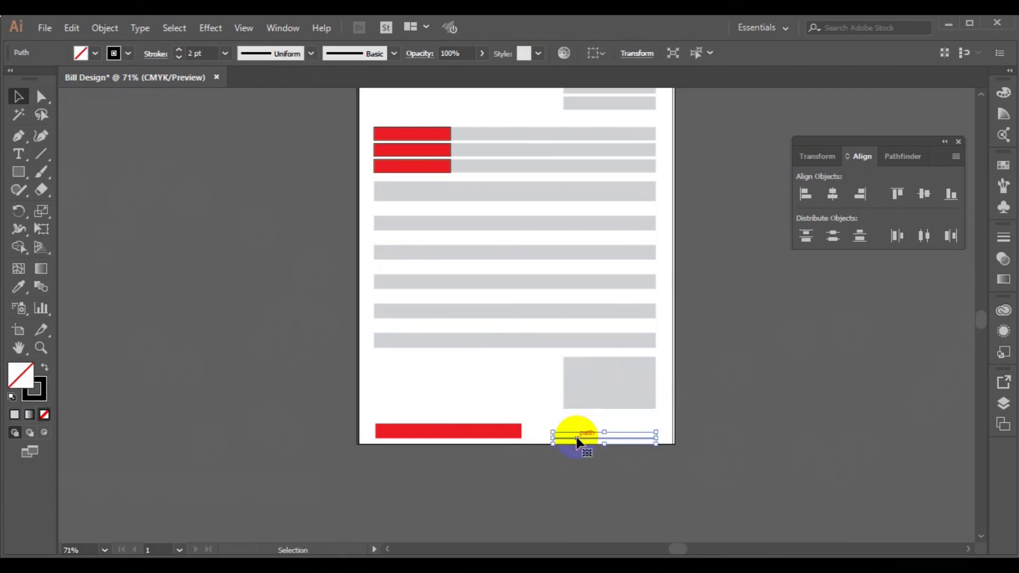
pyautogui.keyDown('shift'); pyautogui.click(500, 436); pyautogui.keyUp('shift')
pyautogui.press('Up')
pyautogui.press('Up')
pyautogui.press('Up')
pyautogui.press('Up')
pyautogui.press('Up')
pyautogui.press('Up')
pyautogui.press('Up')
pyautogui.press('Up')
pyautogui.press('Up')
pyautogui.press('Up')
pyautogui.press('Up')
pyautogui.press('Up')
pyautogui.press('Up')
pyautogui.press('Up')
pyautogui.press('Up')
pyautogui.press('Up')
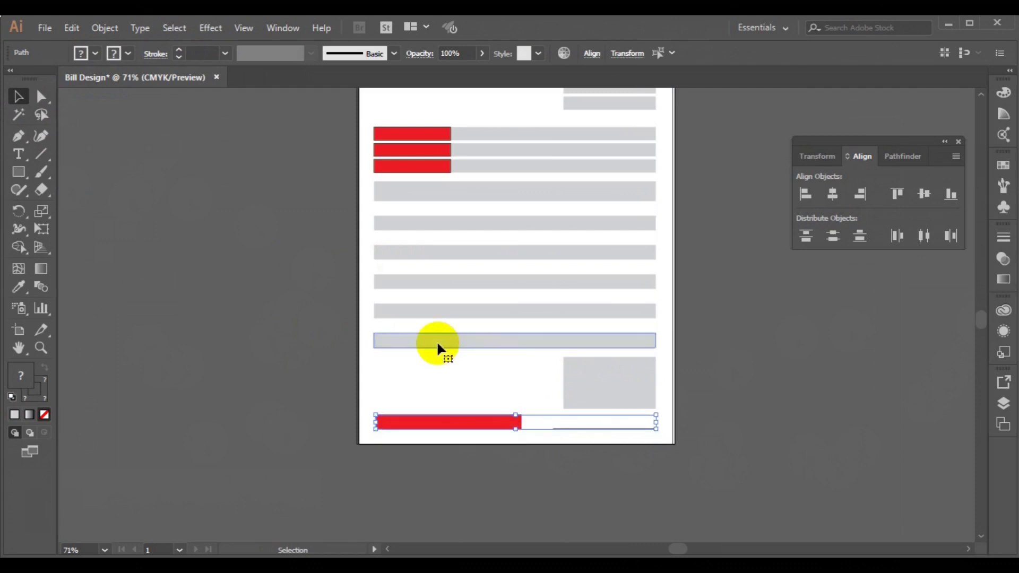
# Duplicate the last grey row below the table and resize it into a box about 3.21 x 1.2 in.
pyautogui.click(439, 343)
pyautogui.moveTo(438, 347); pyautogui.dragTo(441, 381)
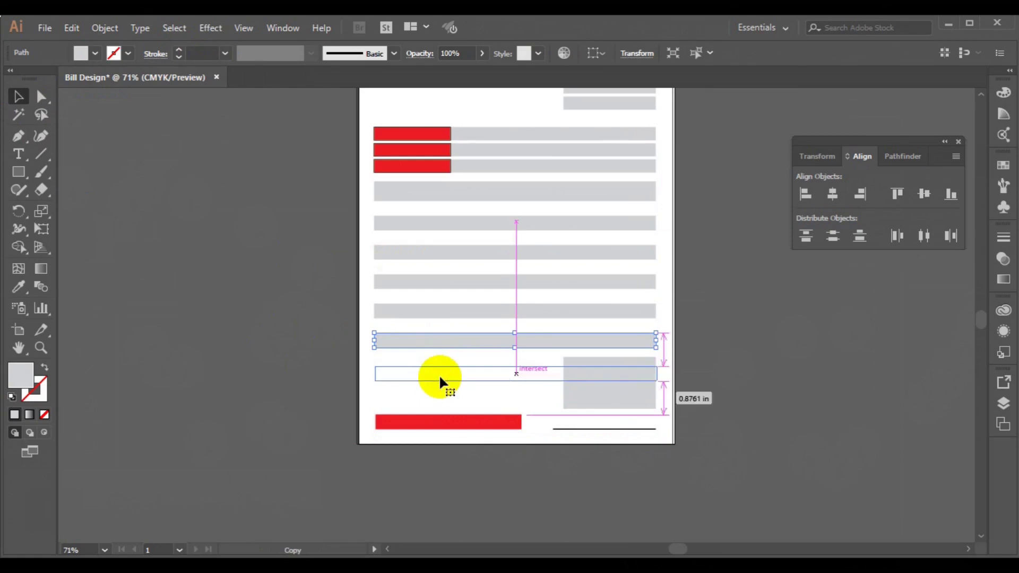
pyautogui.moveTo(441, 381); pyautogui.dragTo(441, 380)
pyautogui.moveTo(657, 374); pyautogui.dragTo(498, 382)
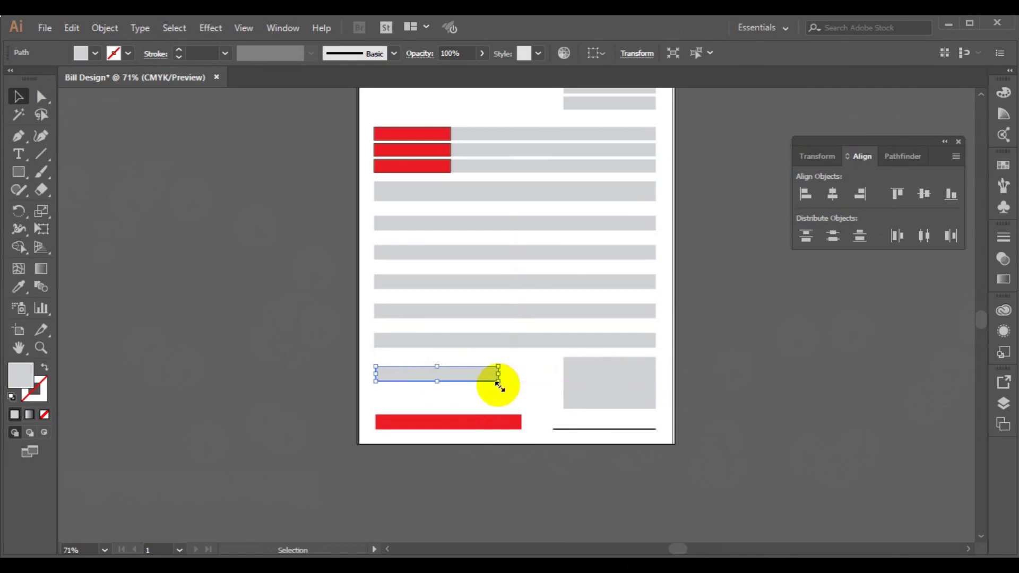
pyautogui.moveTo(437, 382); pyautogui.dragTo(437, 403)
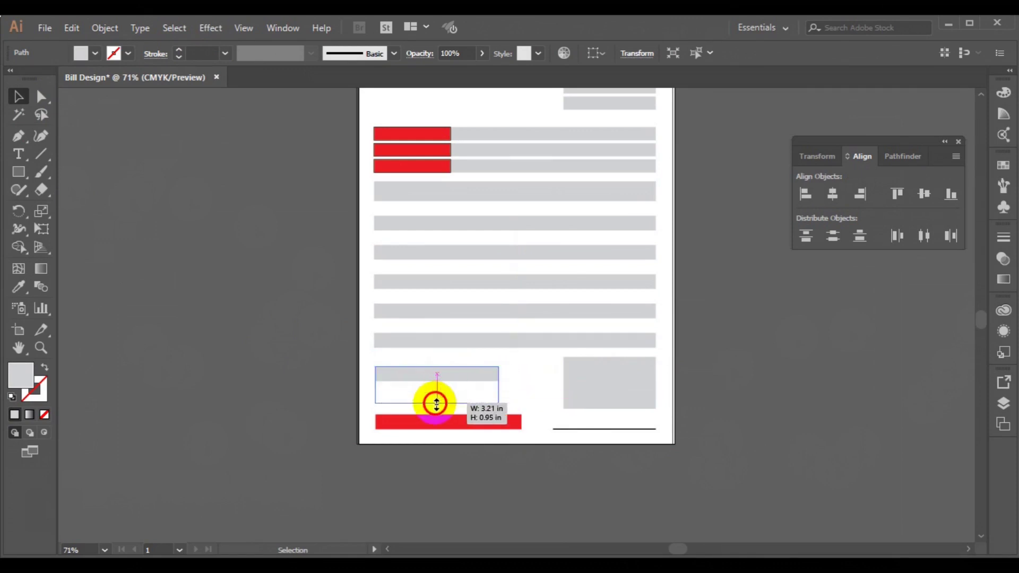
pyautogui.moveTo(437, 367); pyautogui.dragTo(439, 359)
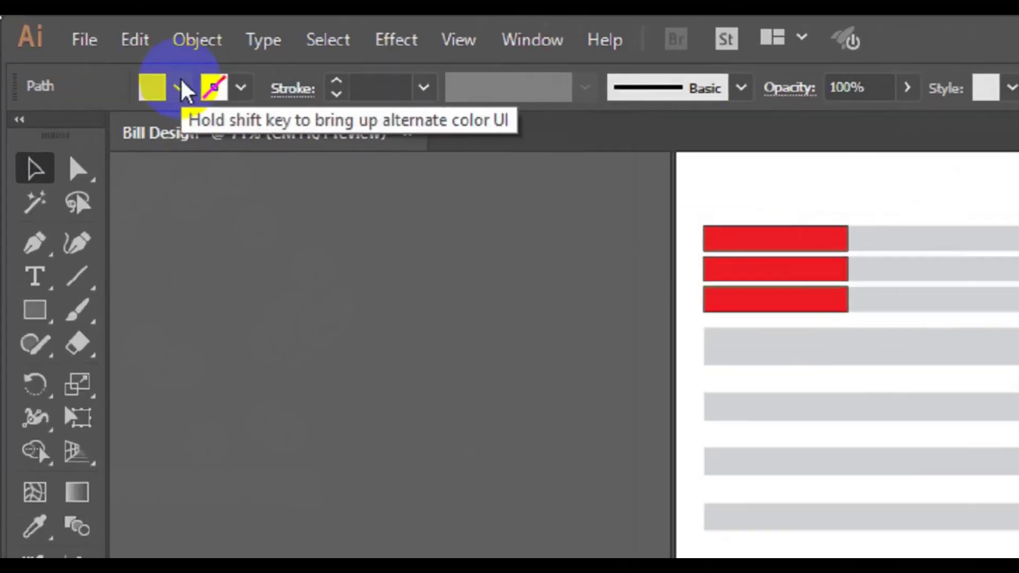
# Give the box no fill and a 1 pt red outline.
pyautogui.click(96, 53)
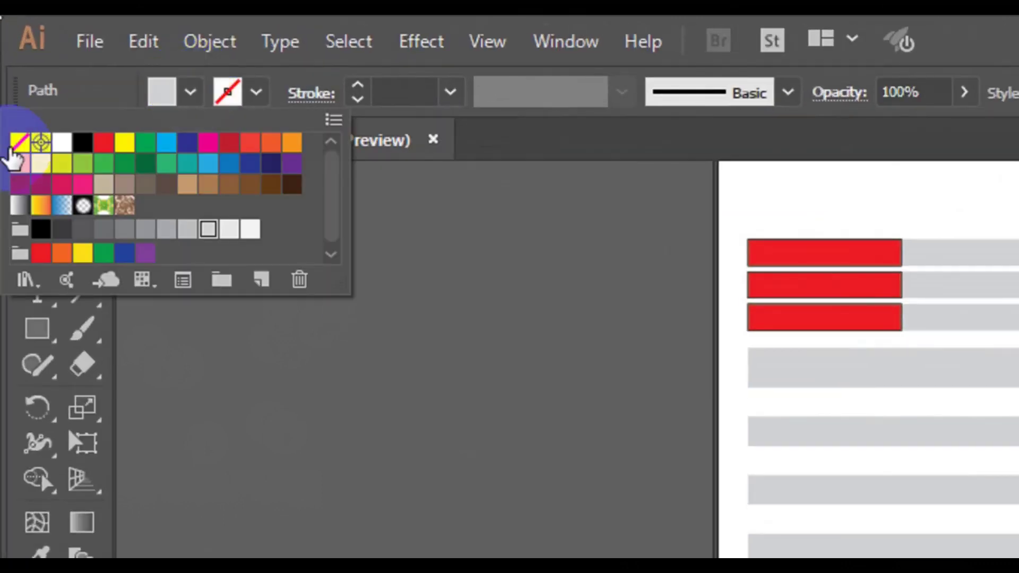
pyautogui.click(19, 144)
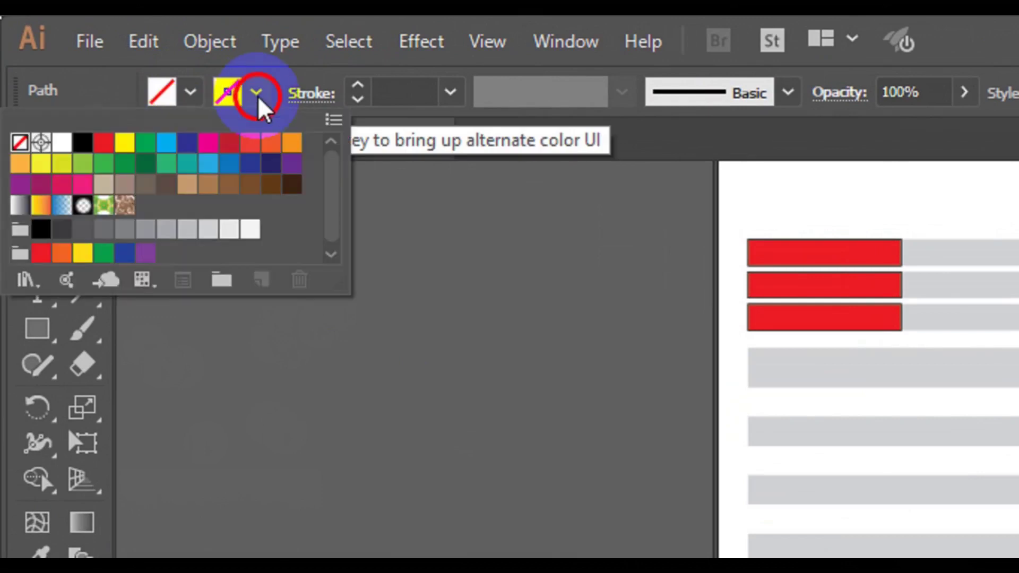
pyautogui.click(256, 97)
pyautogui.click(20, 133)
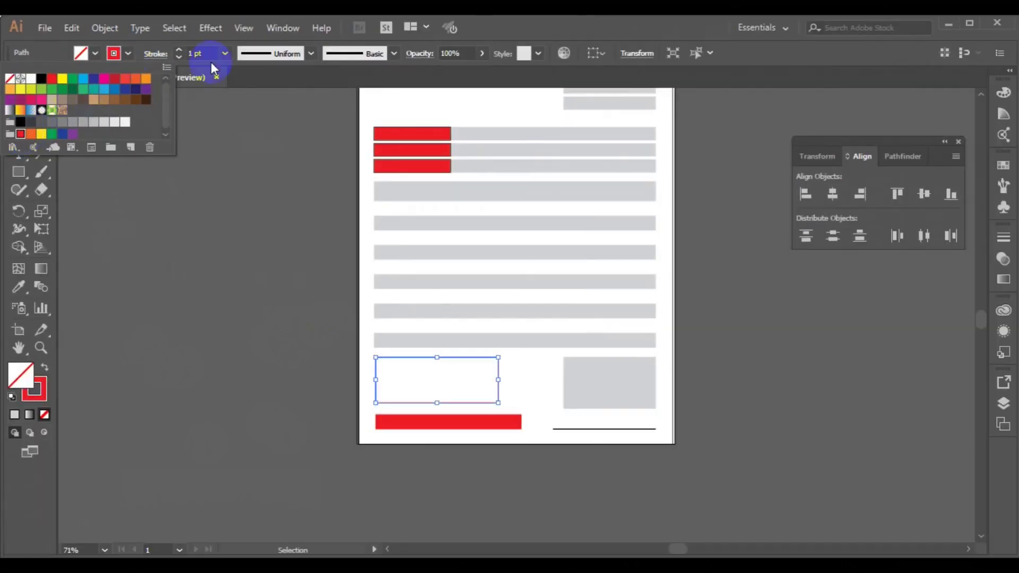
pyautogui.press('Escape')
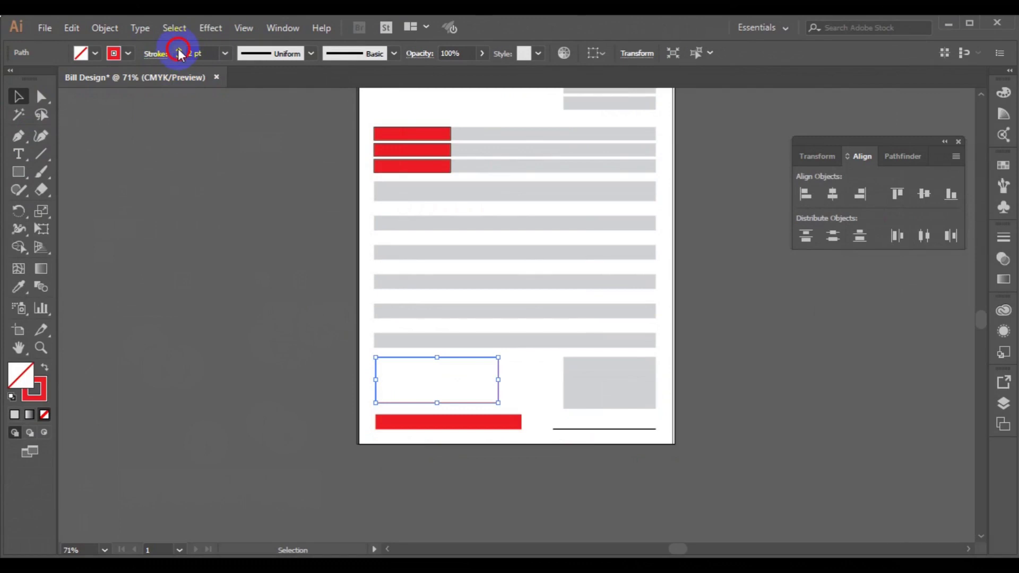
pyautogui.click(203, 226)
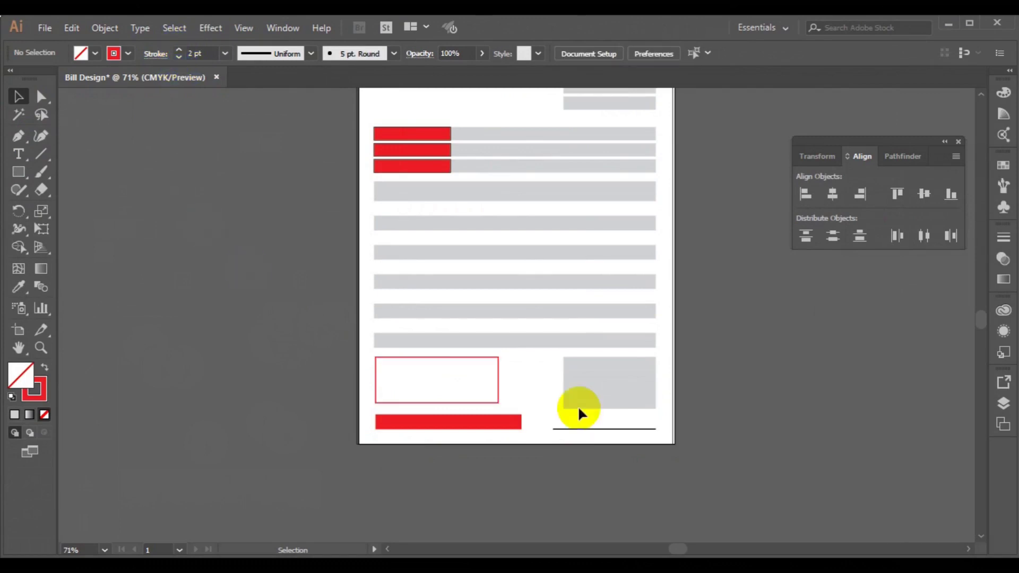
pyautogui.click(489, 403)
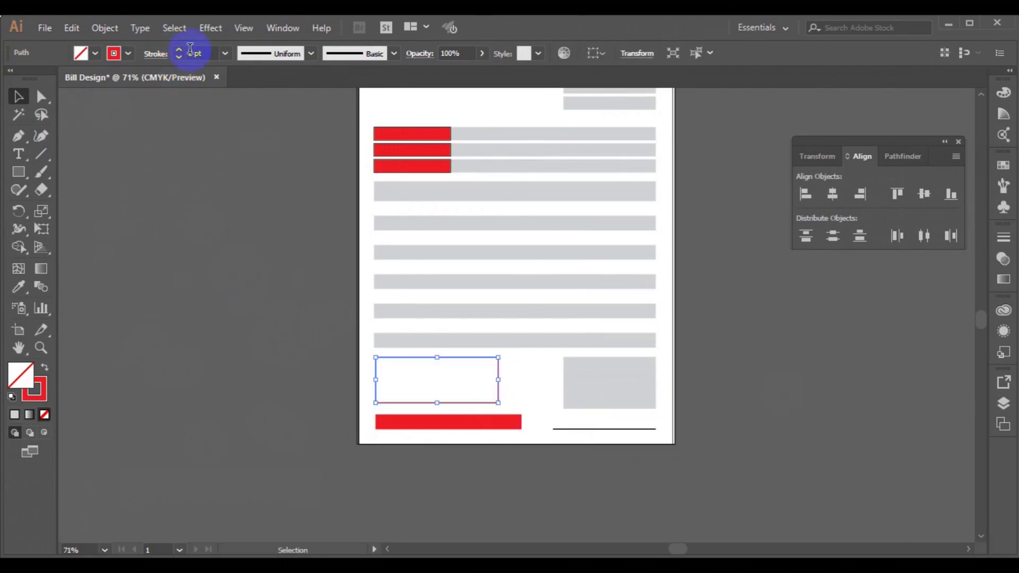
# Fill the bottom strip of the lower-right totals box red.
pyautogui.click(201, 225)
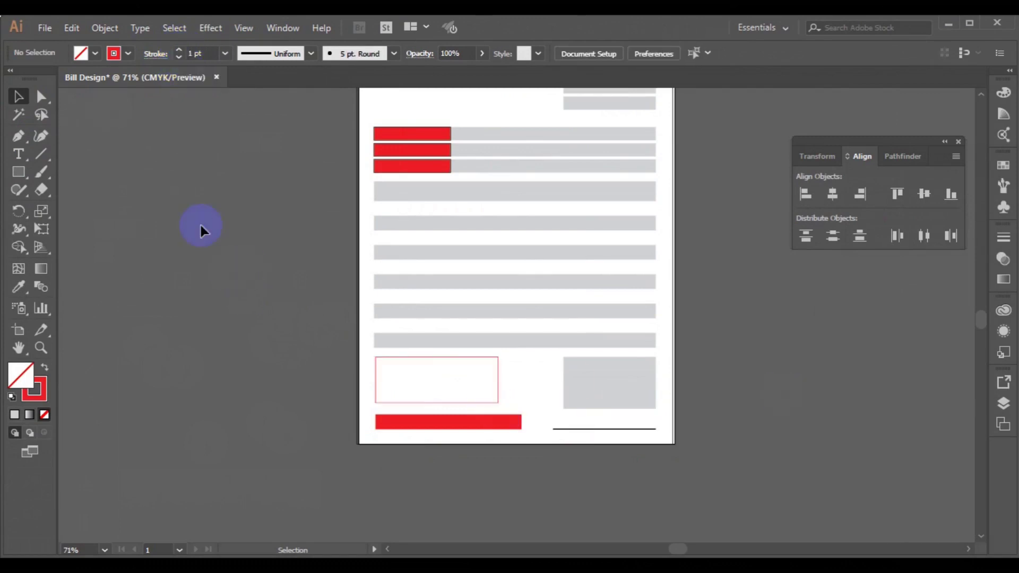
pyautogui.click(620, 406)
pyautogui.click(95, 53)
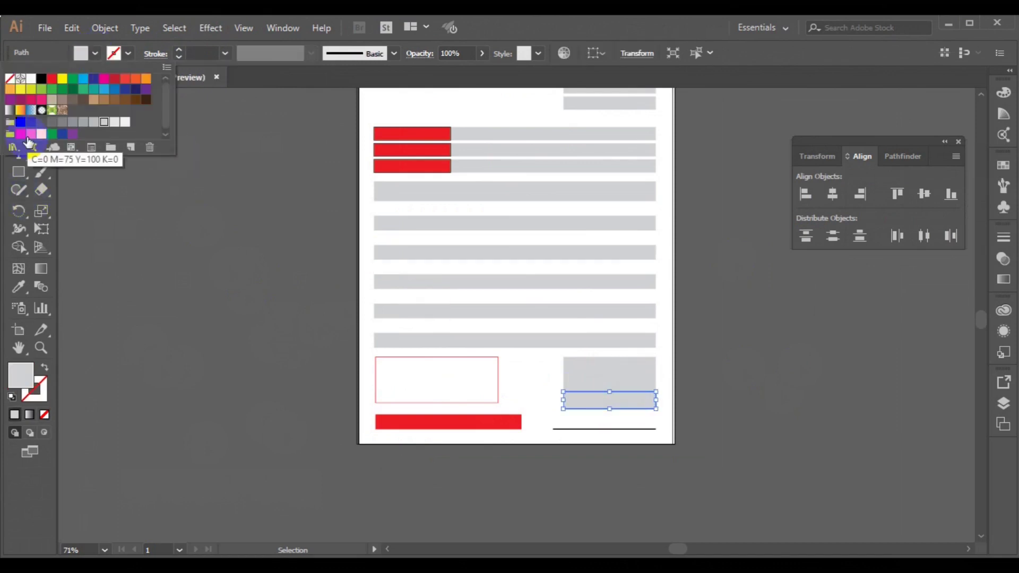
pyautogui.click(114, 79)
pyautogui.click(185, 285)
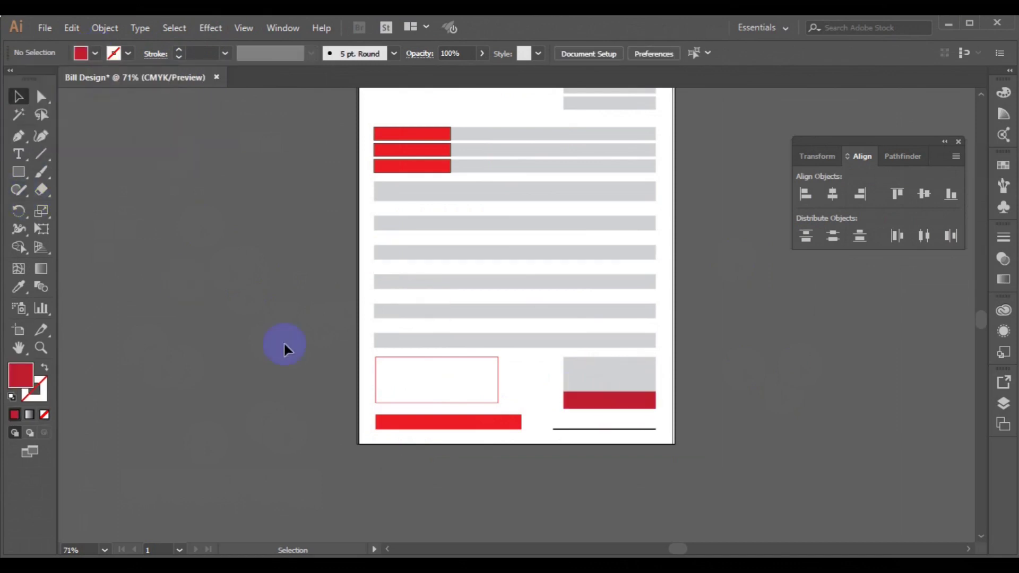
# Check the totals box's grey strip, scroll up, and select the first grey row below the header.
pyautogui.click(620, 366)
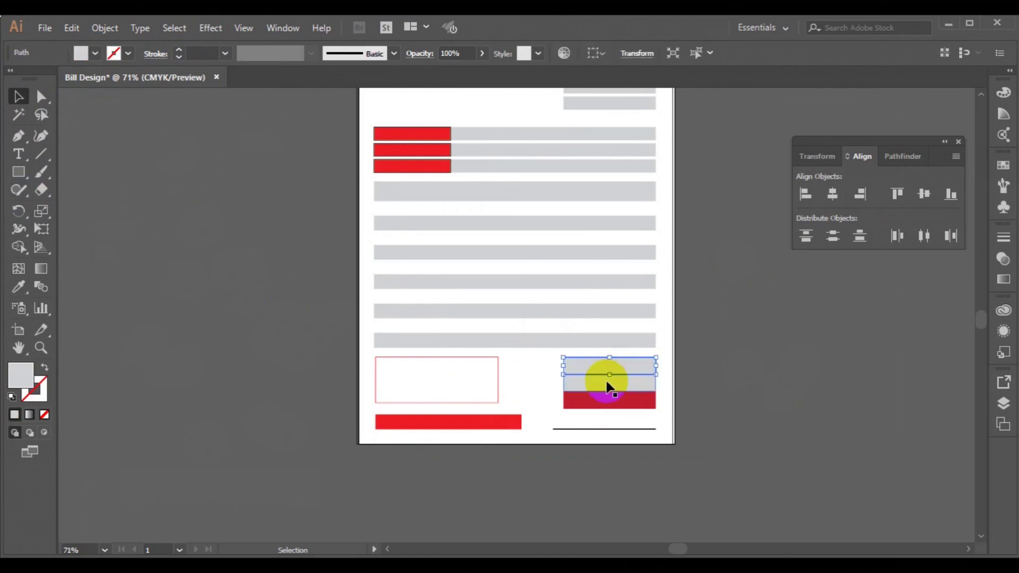
pyautogui.click(681, 392)
pyautogui.moveTo(644, 393); pyautogui.dragTo(772, 392)
pyautogui.click(780, 372)
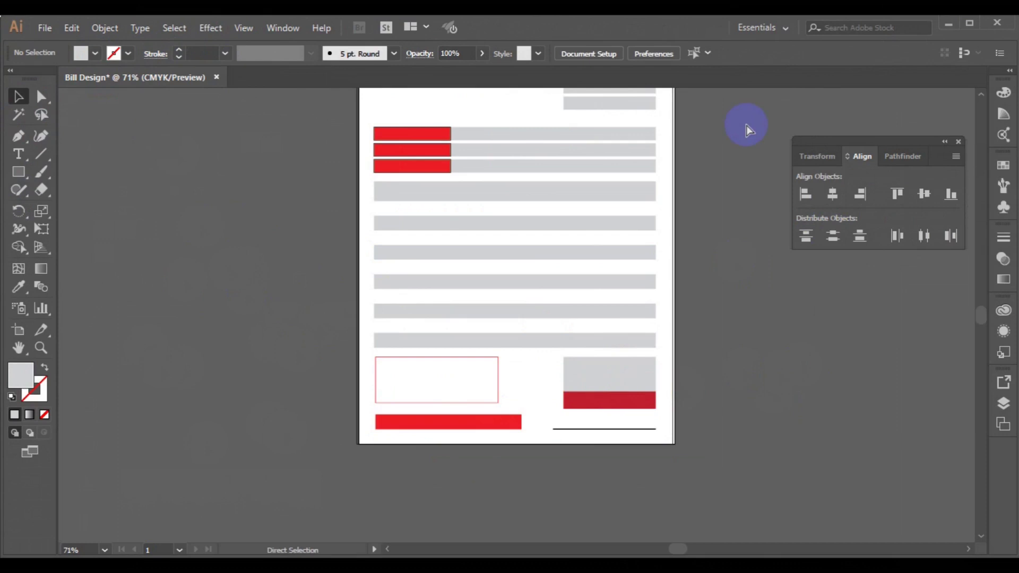
pyautogui.scroll(3, 747, 124)
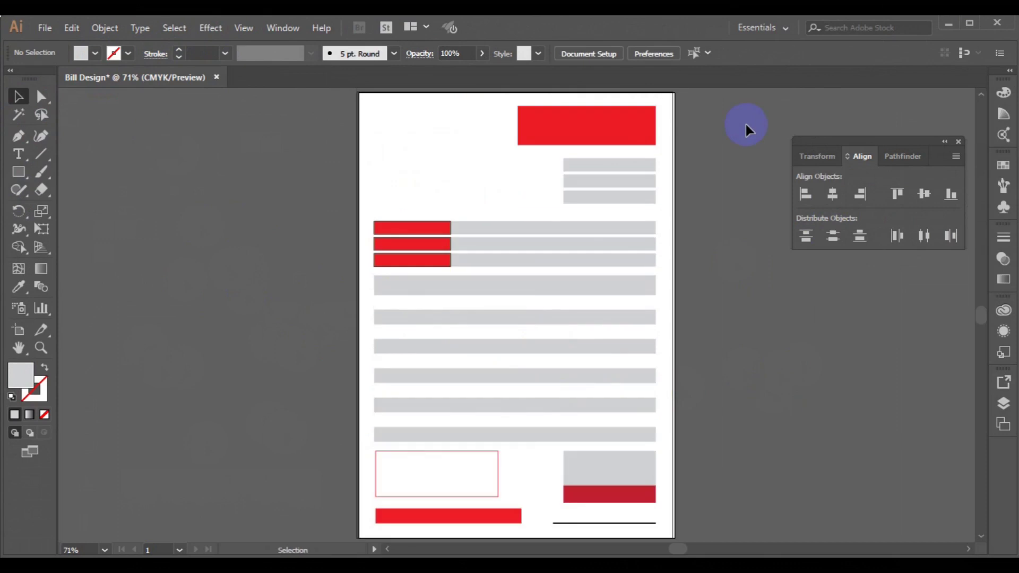
pyautogui.click(531, 282)
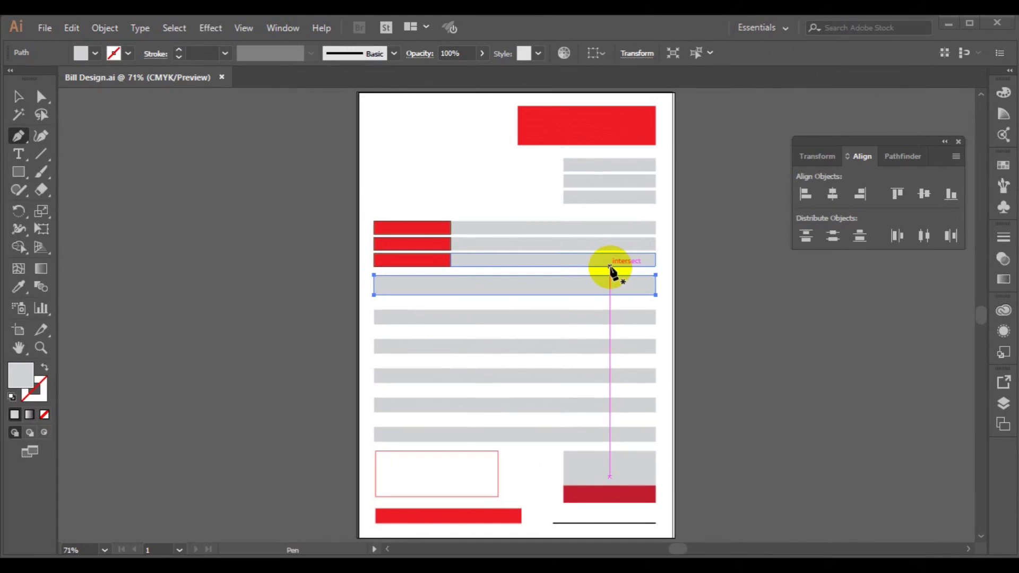
# Zoom to 100% and delete the stray compound path at the artboard's left edge.
pyautogui.press('ctrl')
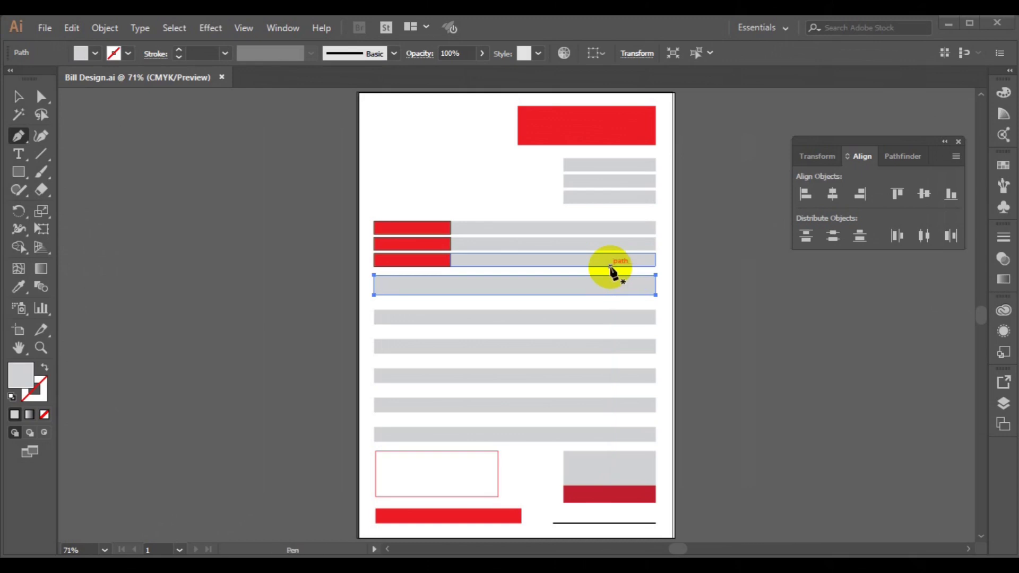
pyautogui.press('v')
pyautogui.click(457, 207)
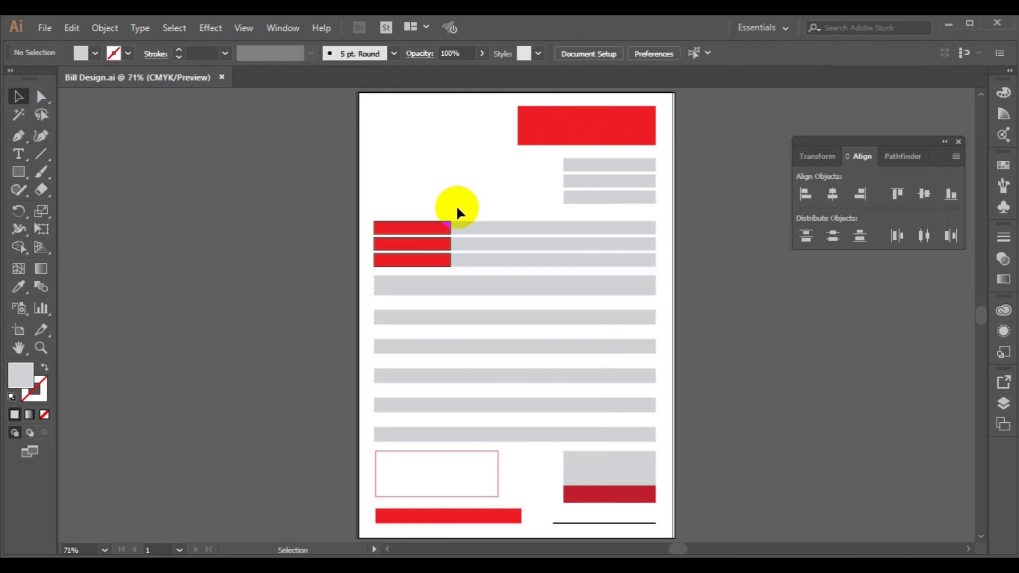
pyautogui.hotkey('ctrl', '1')
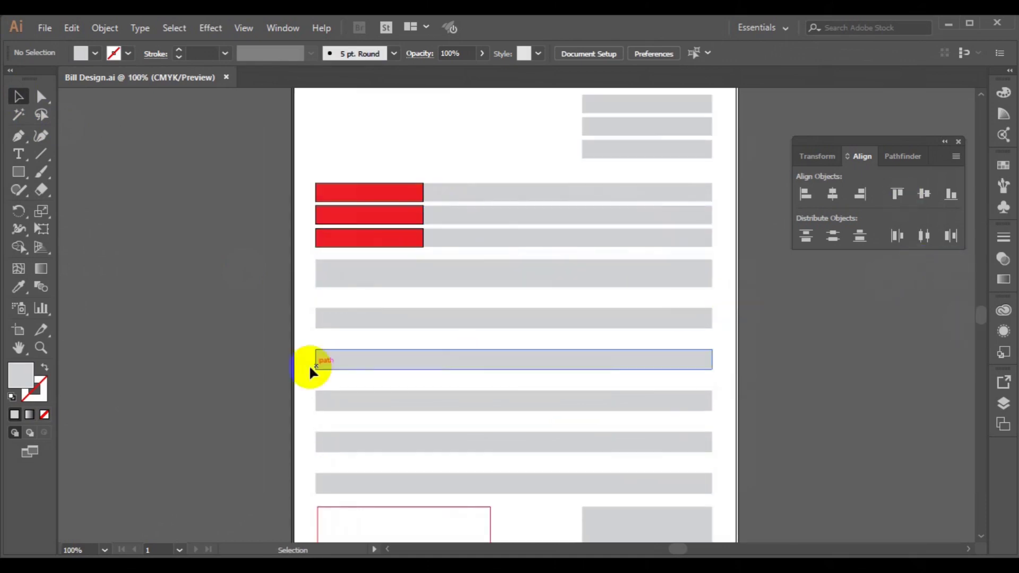
pyautogui.click(293, 378)
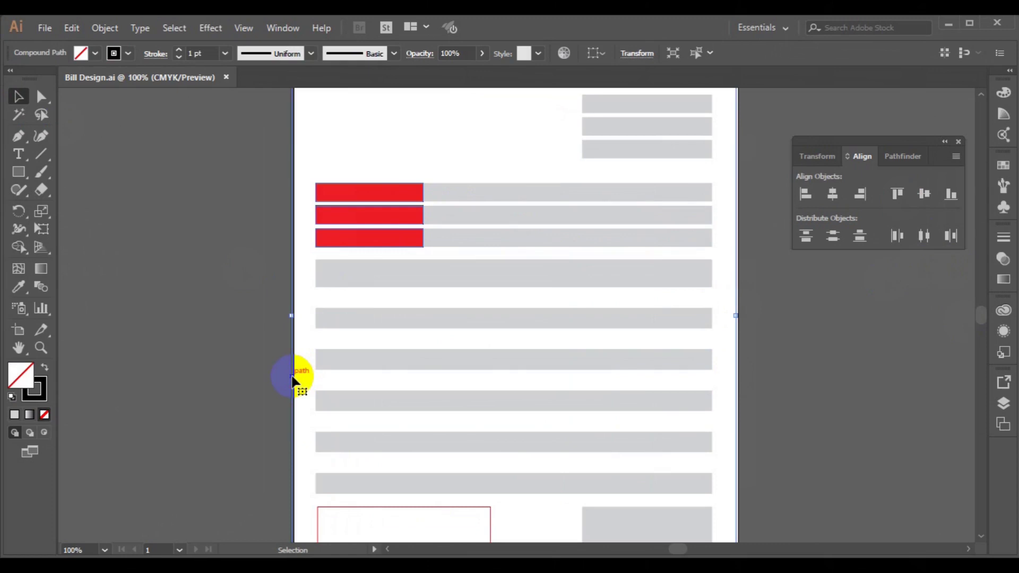
pyautogui.press('Delete')
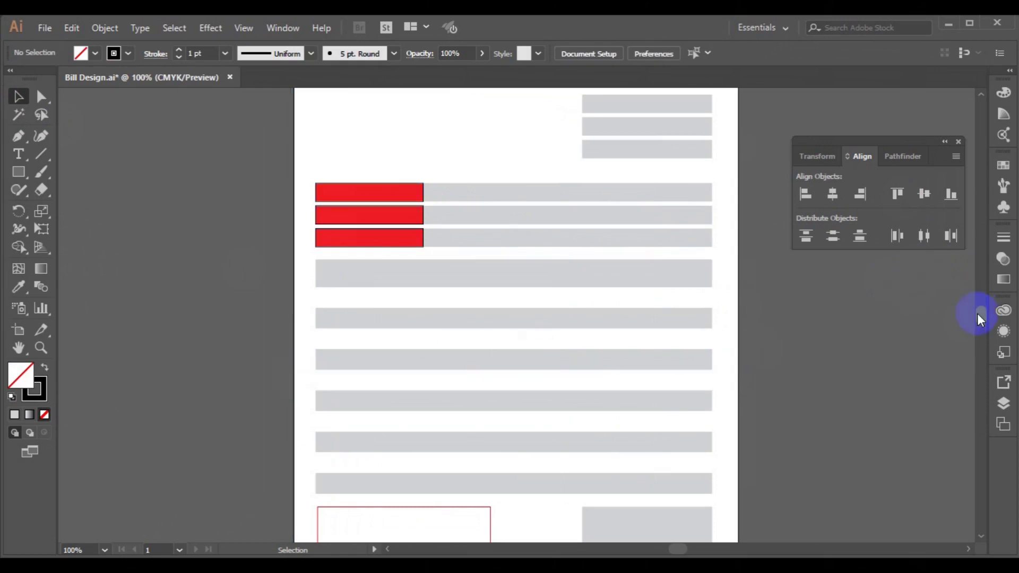
pyautogui.click(978, 335)
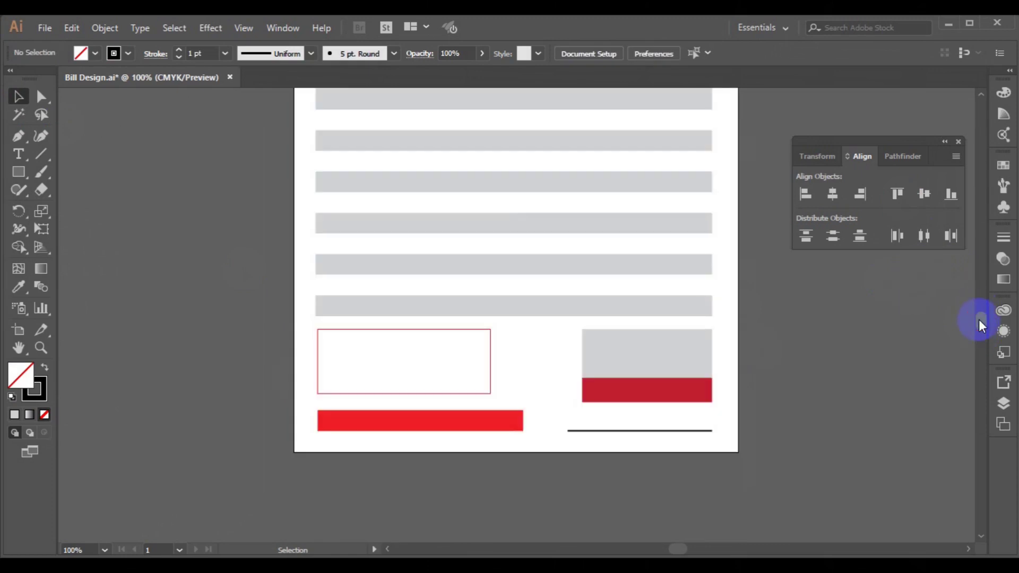
# Outline the three totals box strips in black and widen them toward the left.
pyautogui.click(644, 343)
pyautogui.keyDown('shift'); pyautogui.click(641, 367); pyautogui.keyUp('shift')
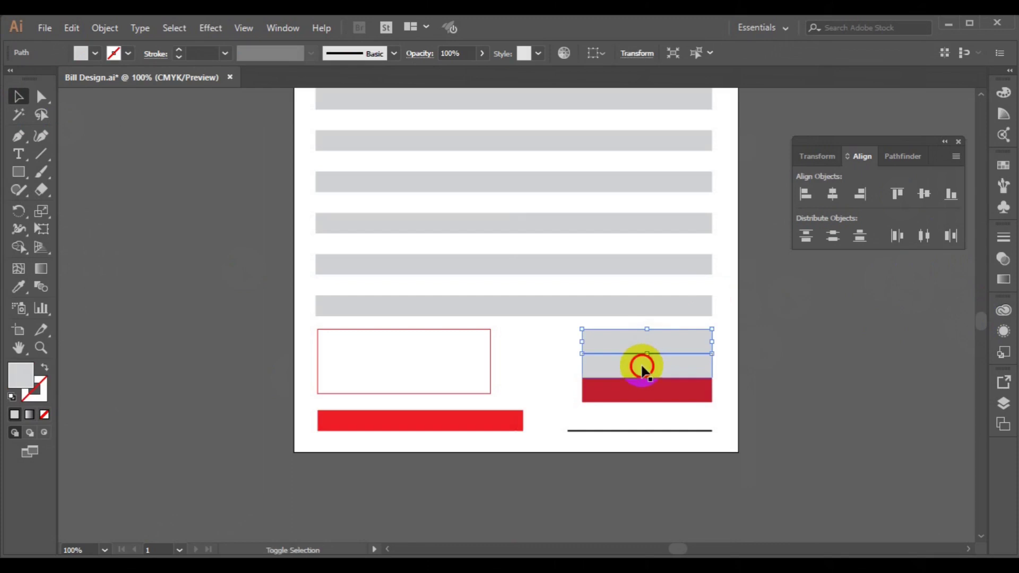
pyautogui.keyDown('shift'); pyautogui.click(635, 394); pyautogui.keyUp('shift')
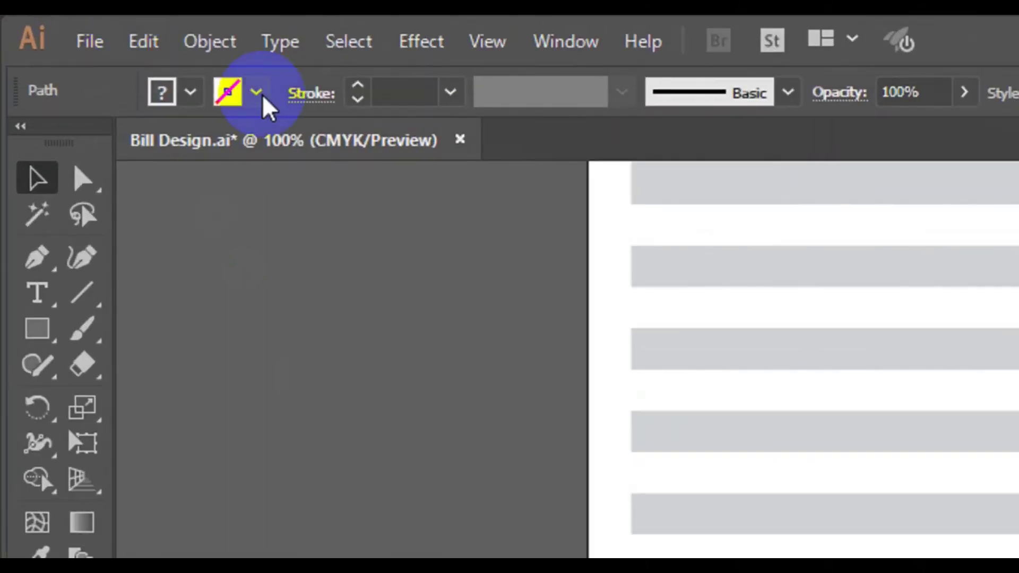
pyautogui.click(128, 53)
pyautogui.click(83, 142)
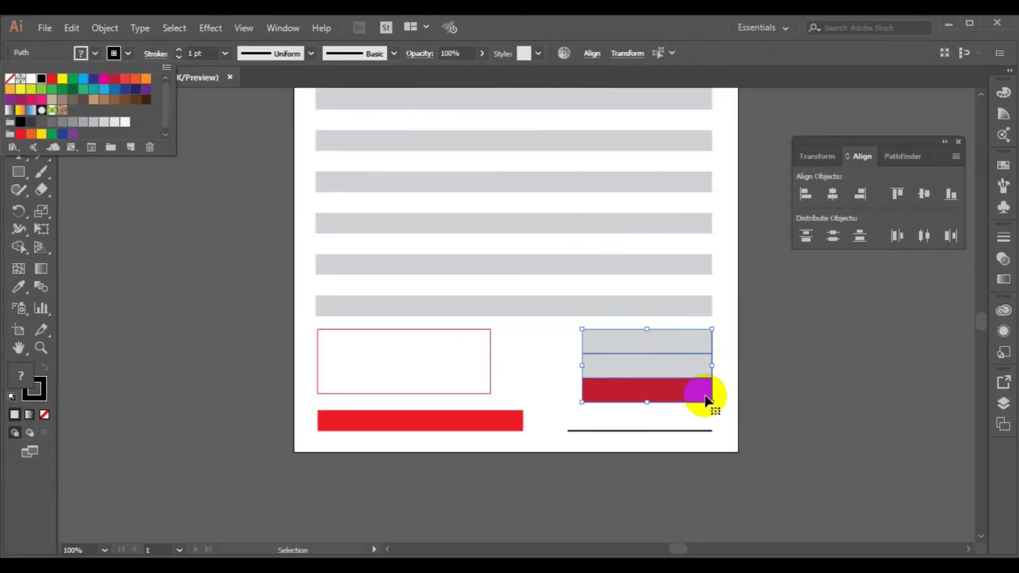
pyautogui.moveTo(584, 368); pyautogui.dragTo(548, 370)
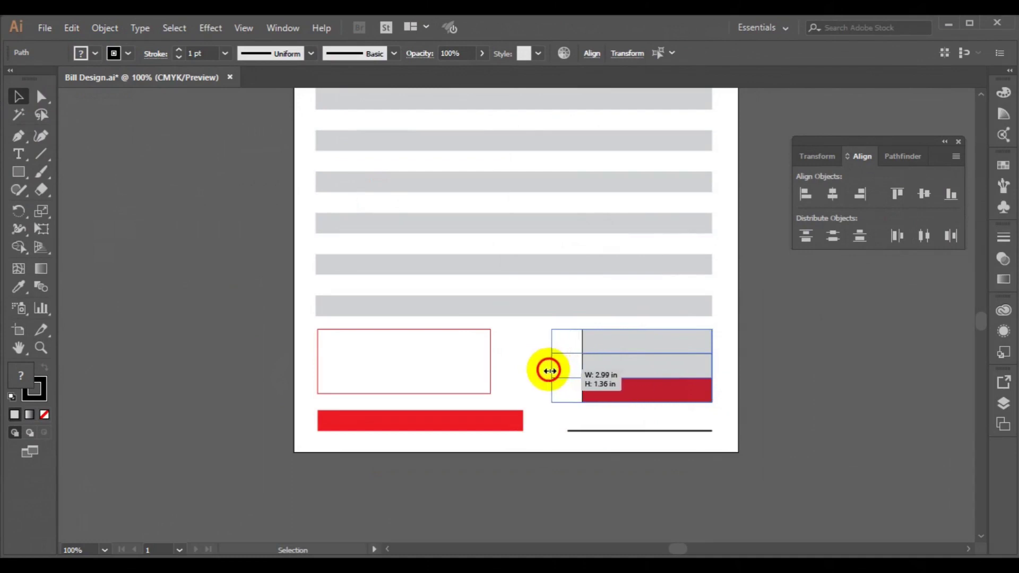
pyautogui.click(750, 368)
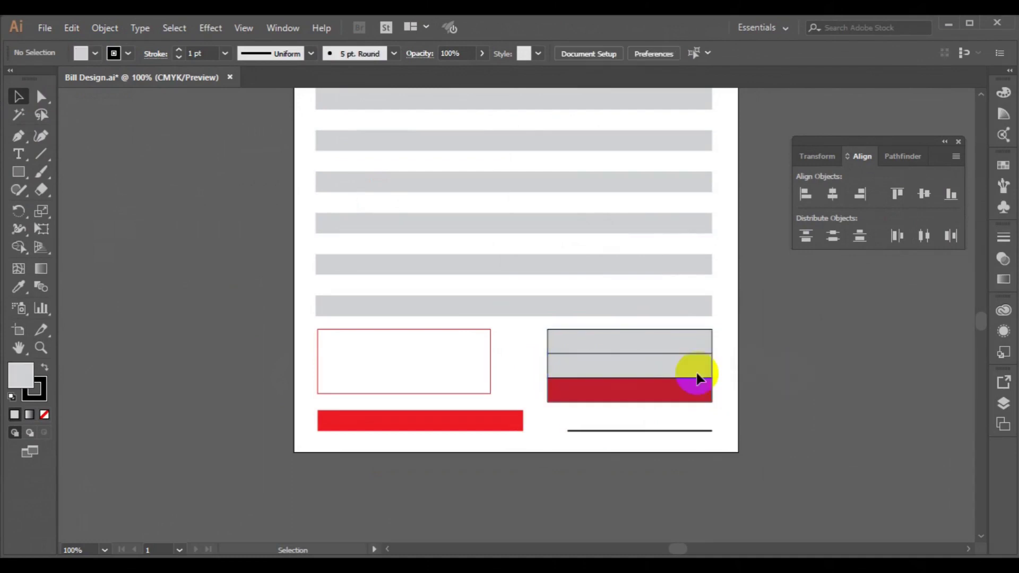
# Remove the middle strip's fill, nudge the box up, and stretch it taller and slightly wider.
pyautogui.click(675, 357)
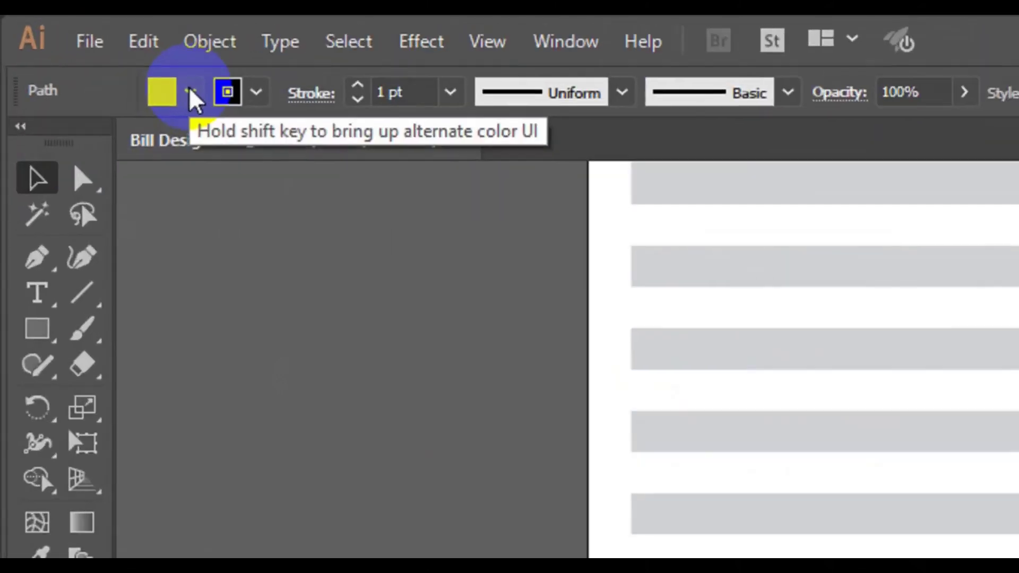
pyautogui.click(128, 68)
pyautogui.click(14, 100)
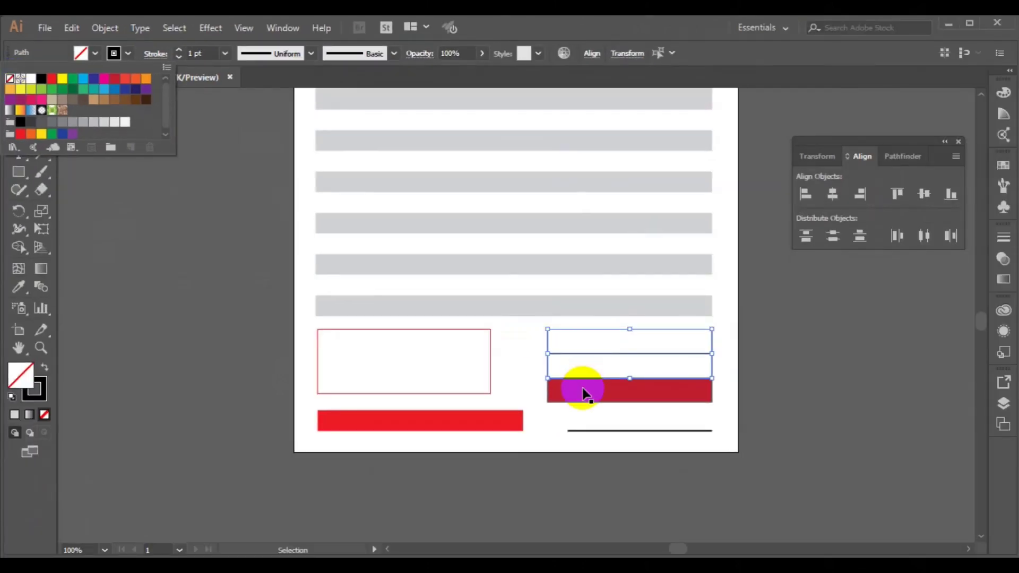
pyautogui.keyDown('shift'); pyautogui.click(583, 393); pyautogui.keyUp('shift')
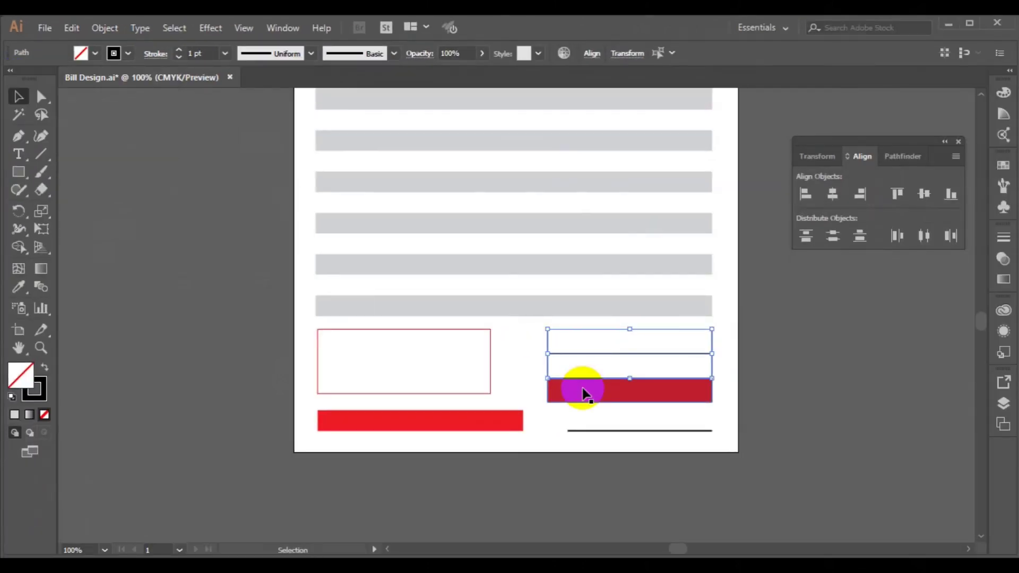
pyautogui.keyDown('shift'); pyautogui.click(584, 392); pyautogui.keyUp('shift')
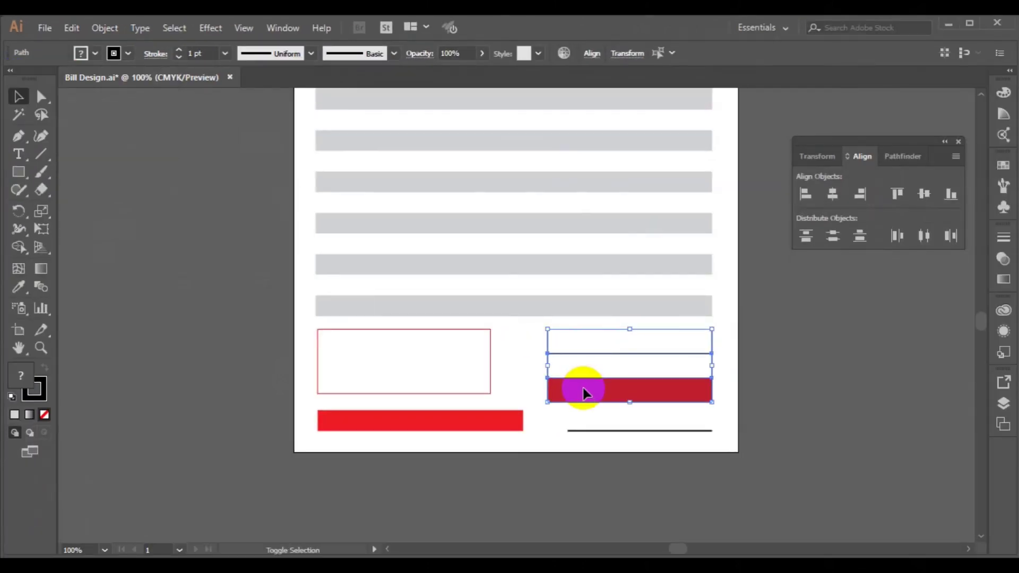
pyautogui.press('Up')
pyautogui.press('Up')
pyautogui.press('Up')
pyautogui.press('Up')
pyautogui.press('Up')
pyautogui.press('Up')
pyautogui.press('Up')
pyautogui.press('Up')
pyautogui.press('Up')
pyautogui.press('Up')
pyautogui.press('Up')
pyautogui.press('Up')
pyautogui.press('Up')
pyautogui.press('Up')
pyautogui.press('Up')
pyautogui.press('Up')
pyautogui.press('Up')
pyautogui.press('Up')
pyautogui.moveTo(630, 393); pyautogui.dragTo(630, 394)
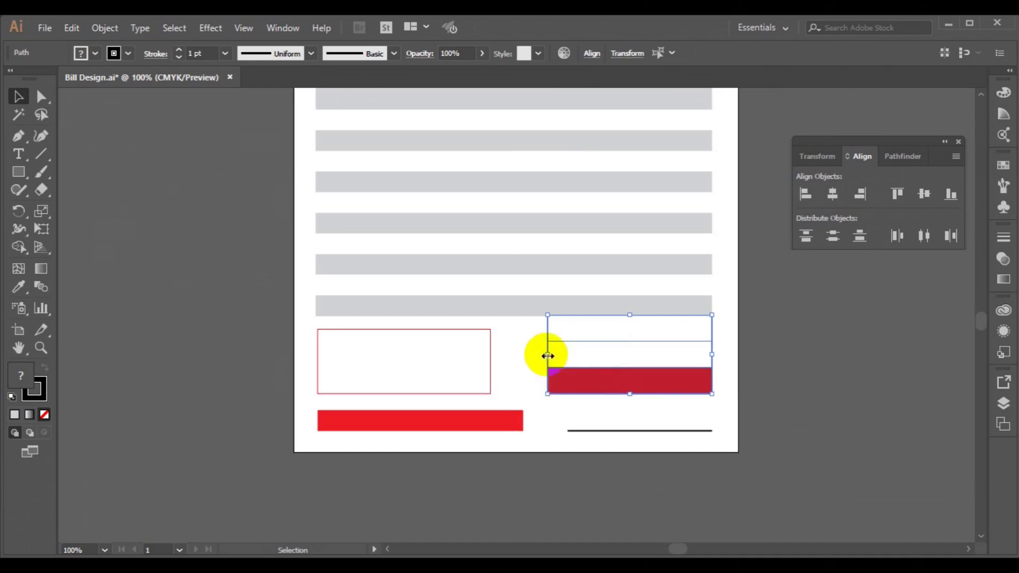
pyautogui.moveTo(548, 358); pyautogui.dragTo(542, 354)
pyautogui.click(820, 376)
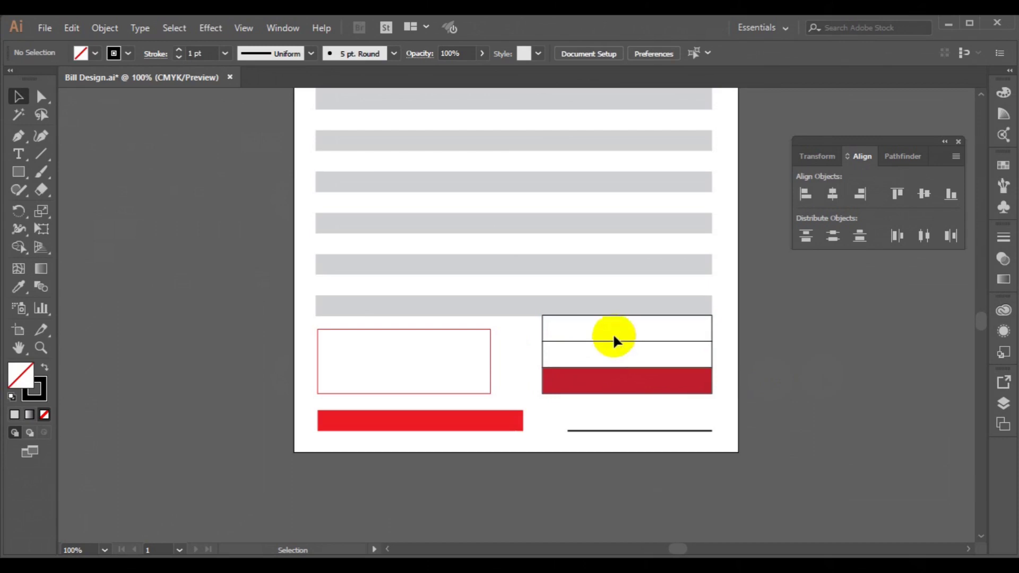
# Set the outline weight of the totals box's two rows and red bar to 0.5 pt.
pyautogui.click(542, 332)
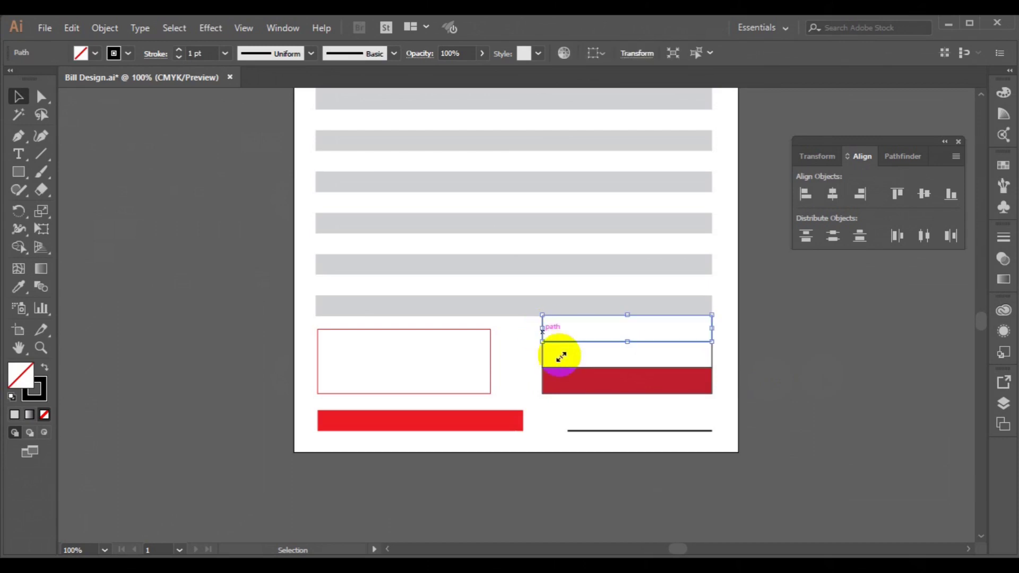
pyautogui.keyDown('shift'); pyautogui.click(549, 361); pyautogui.keyUp('shift')
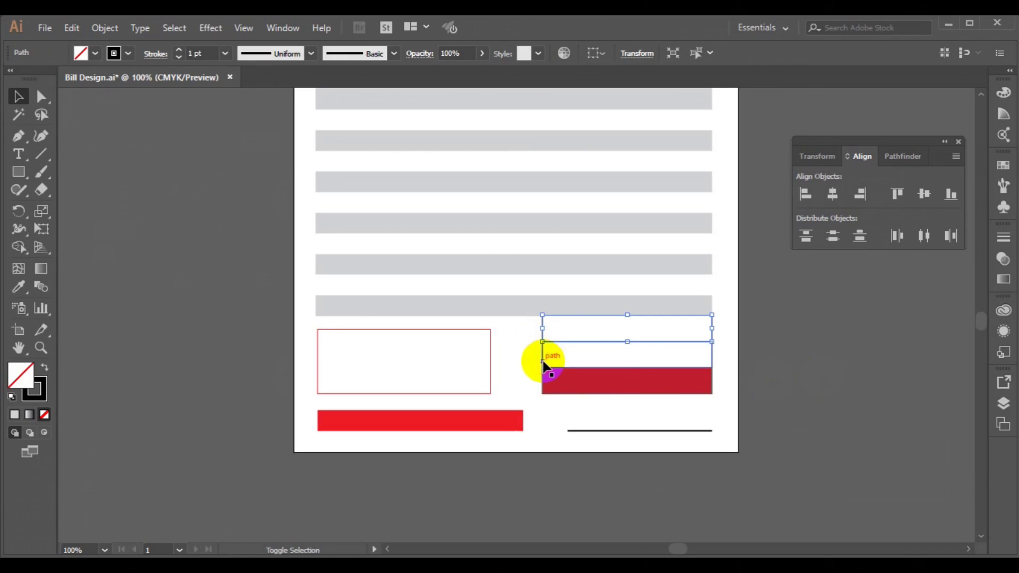
pyautogui.keyDown('shift'); pyautogui.click(542, 391); pyautogui.keyUp('shift')
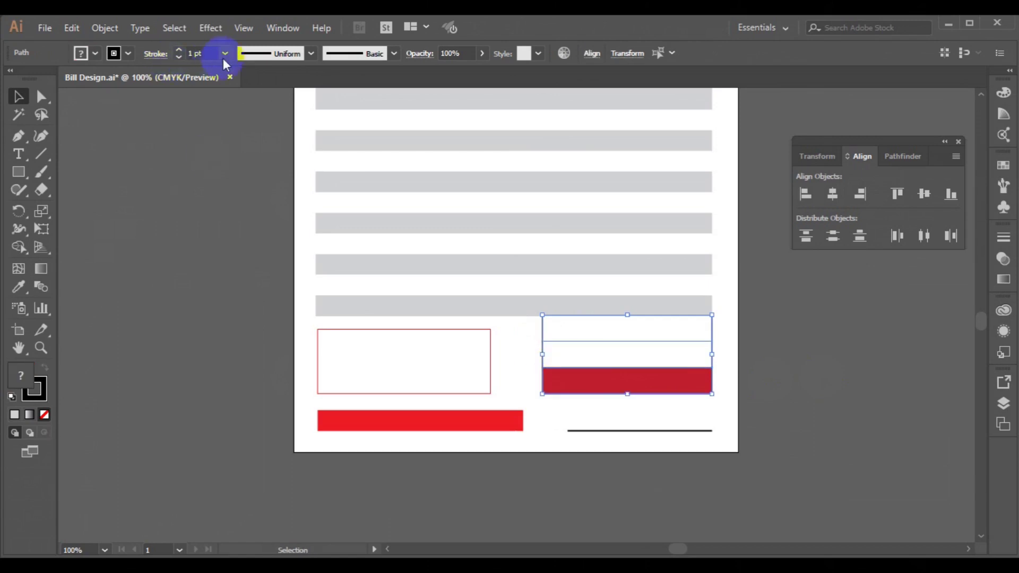
pyautogui.click(179, 57)
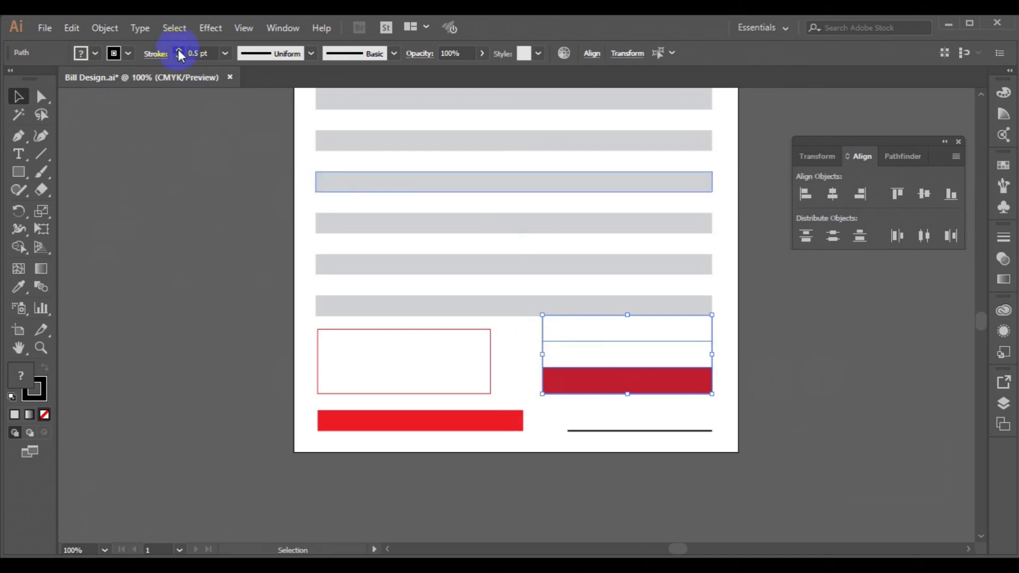
pyautogui.click(773, 373)
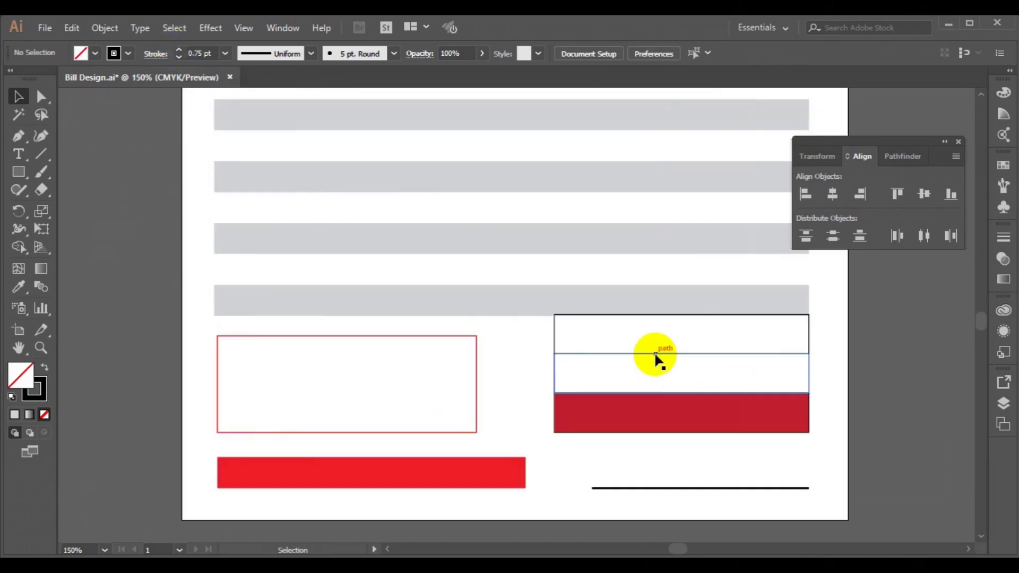
# Delete the totals box's white rows and dark red bar.
pyautogui.click(608, 318)
pyautogui.click(604, 326)
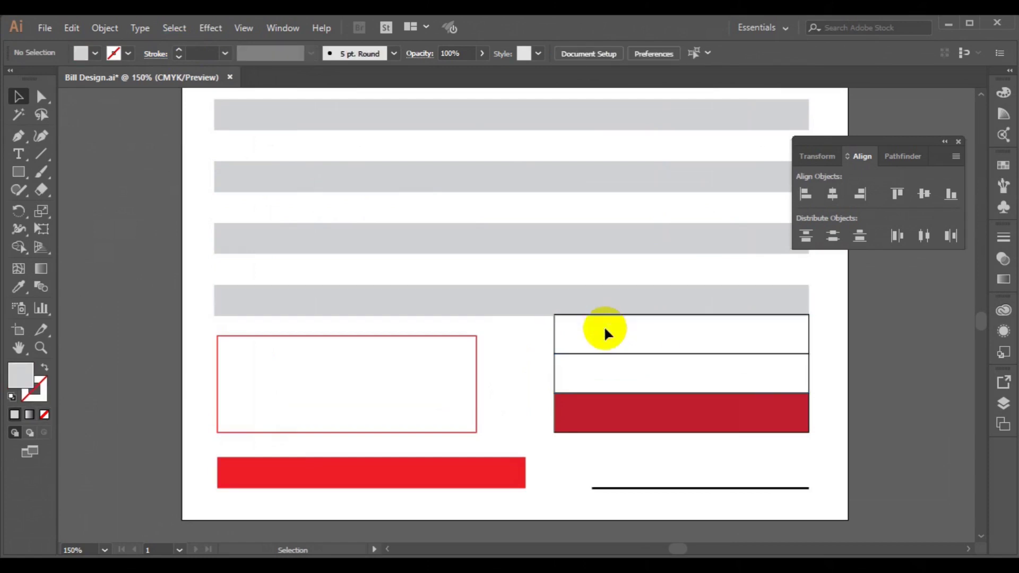
pyautogui.click(553, 338)
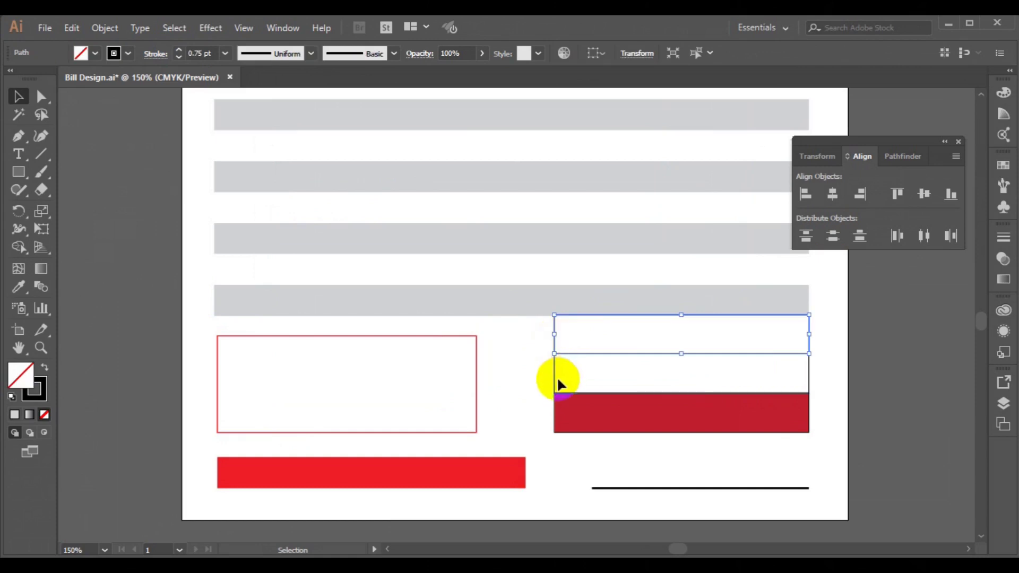
pyautogui.keyDown('shift'); pyautogui.click(560, 398); pyautogui.keyUp('shift')
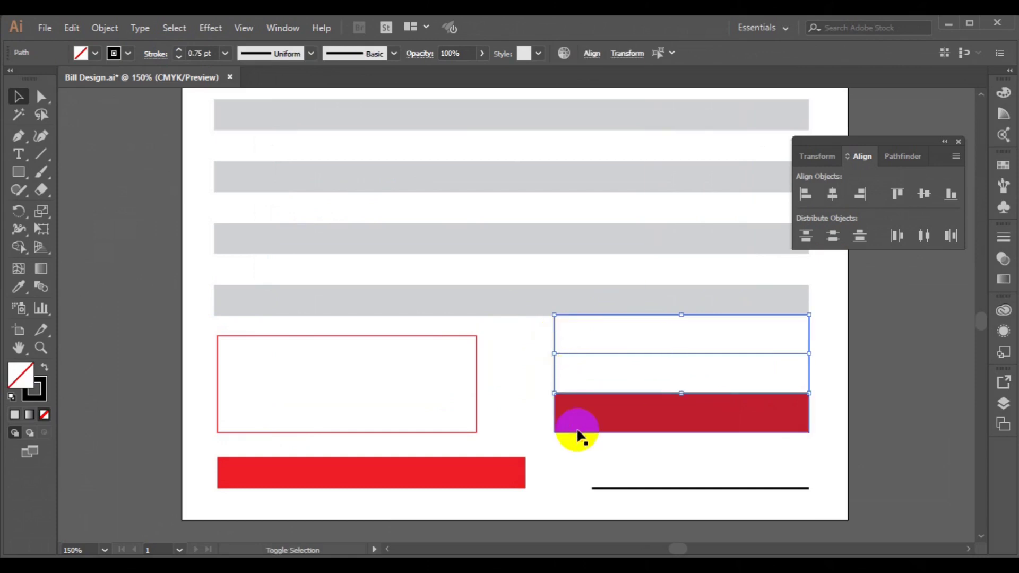
pyautogui.press('Delete')
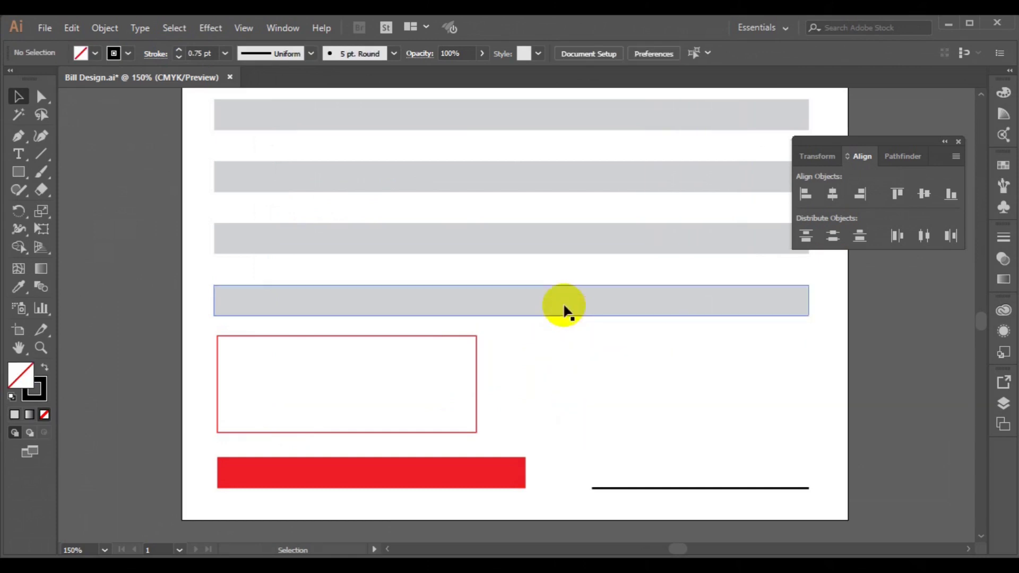
# Duplicate the last grey table row just below the original.
pyautogui.click(564, 308)
pyautogui.moveTo(564, 308); pyautogui.dragTo(565, 337)
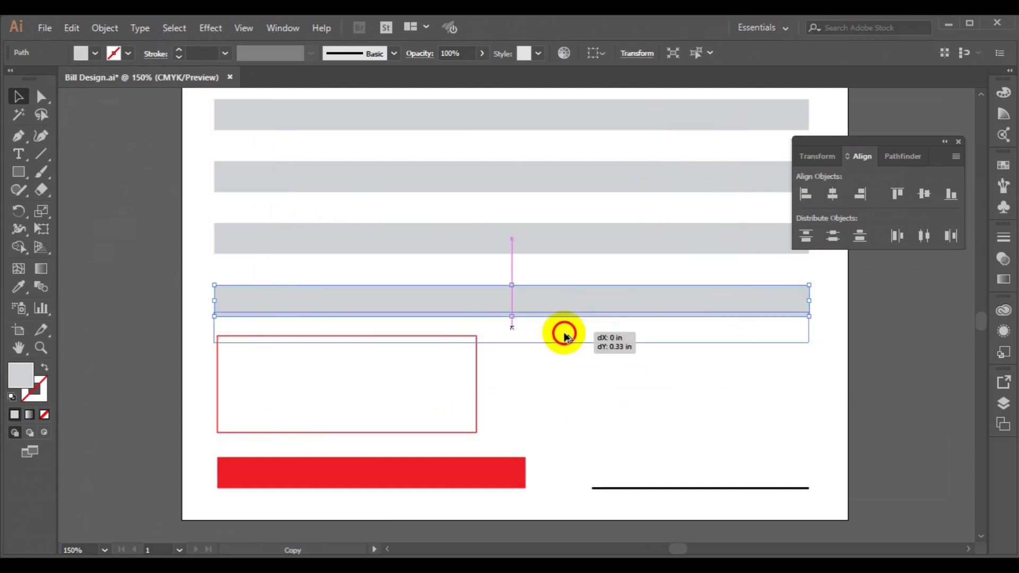
pyautogui.moveTo(565, 335); pyautogui.dragTo(563, 333)
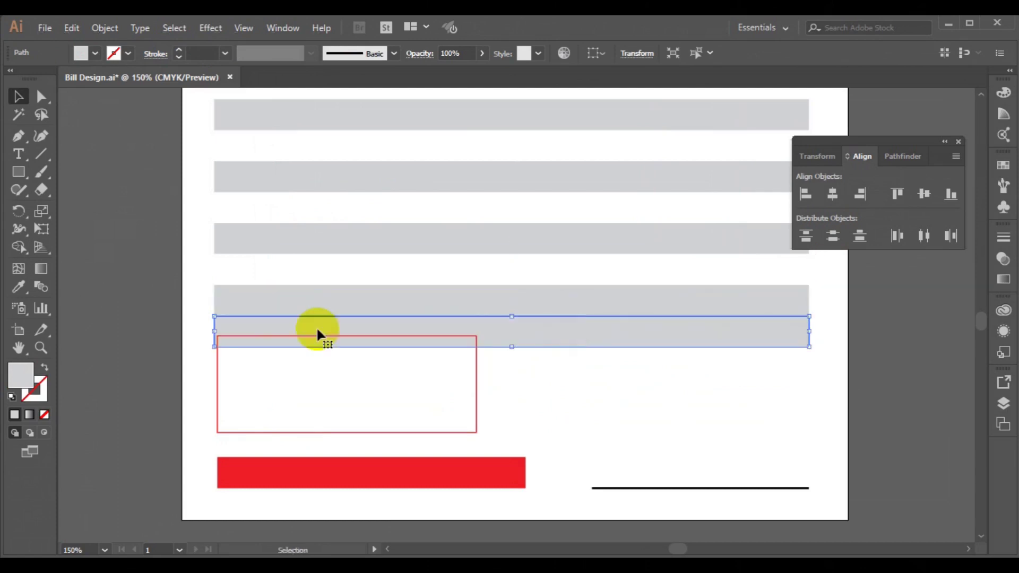
# Resize the grey copy to cover the right half, about 1.22 in tall.
pyautogui.moveTo(214, 331); pyautogui.dragTo(556, 334)
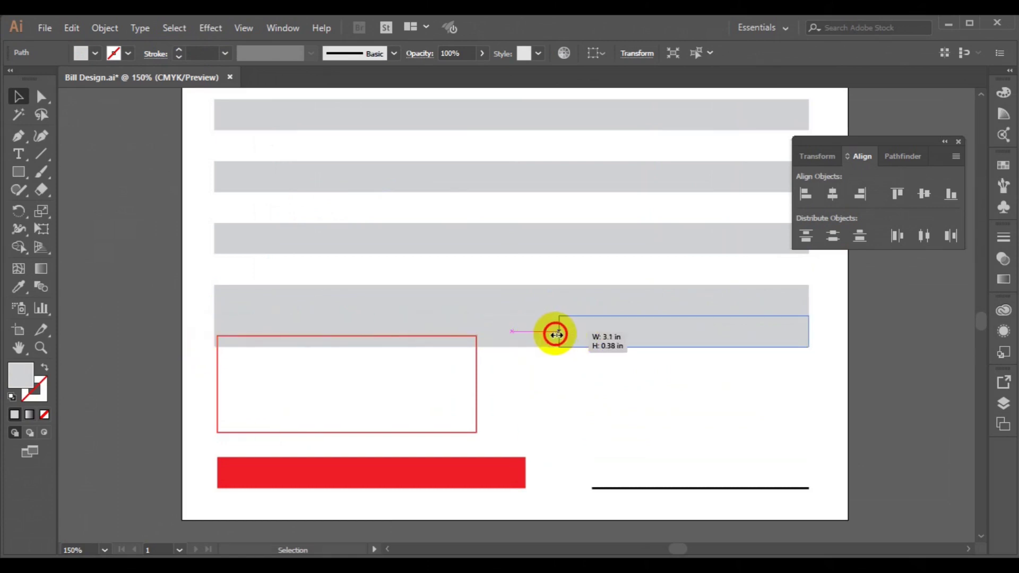
pyautogui.moveTo(555, 334); pyautogui.dragTo(554, 333)
pyautogui.moveTo(682, 347); pyautogui.dragTo(679, 399)
pyautogui.moveTo(680, 411); pyautogui.dragTo(680, 417)
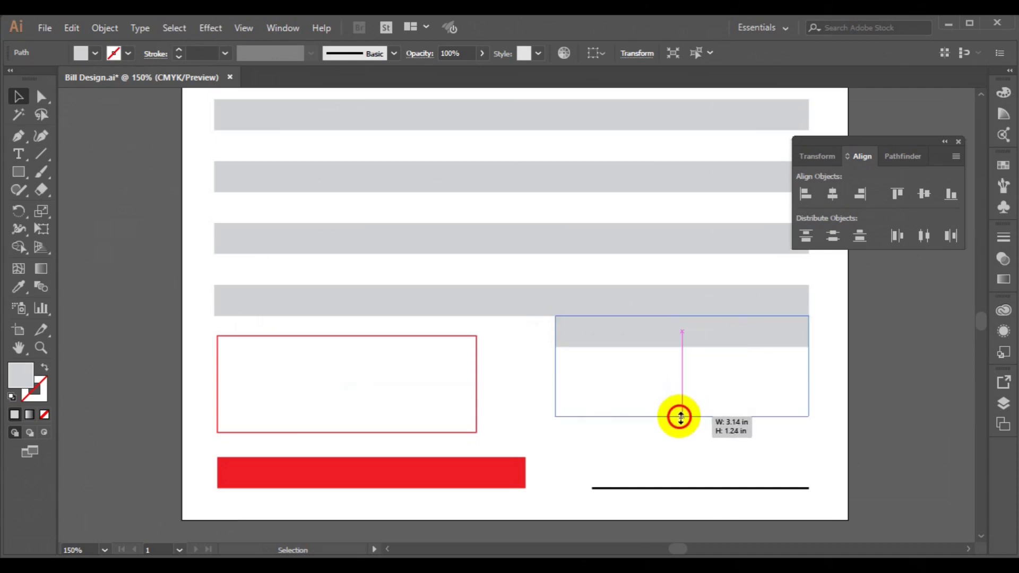
pyautogui.moveTo(680, 417); pyautogui.dragTo(679, 414)
pyautogui.click(397, 413)
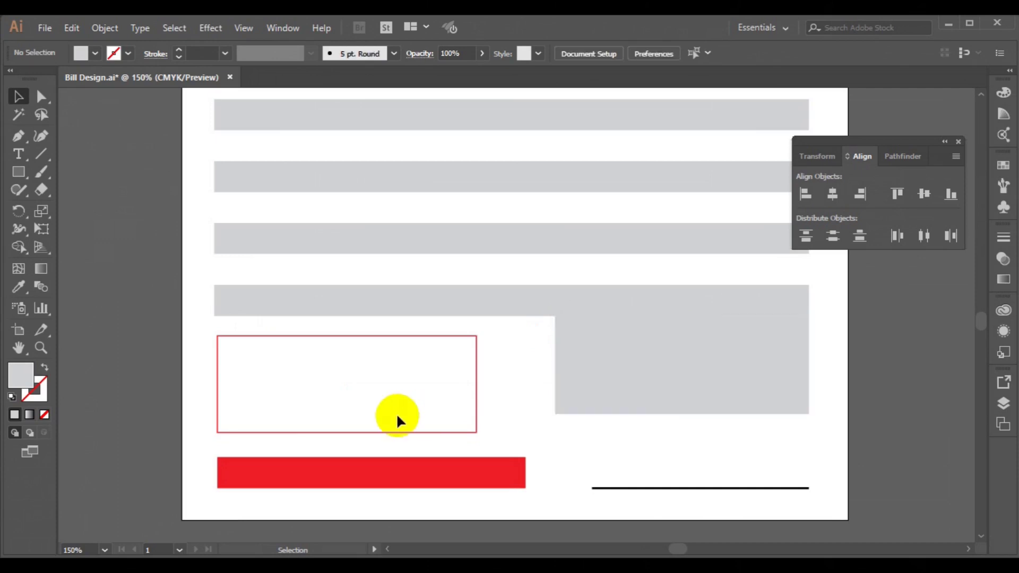
# Move the red-outlined box up slightly and extend the grey rectangle's bottom edge down.
pyautogui.click(374, 432)
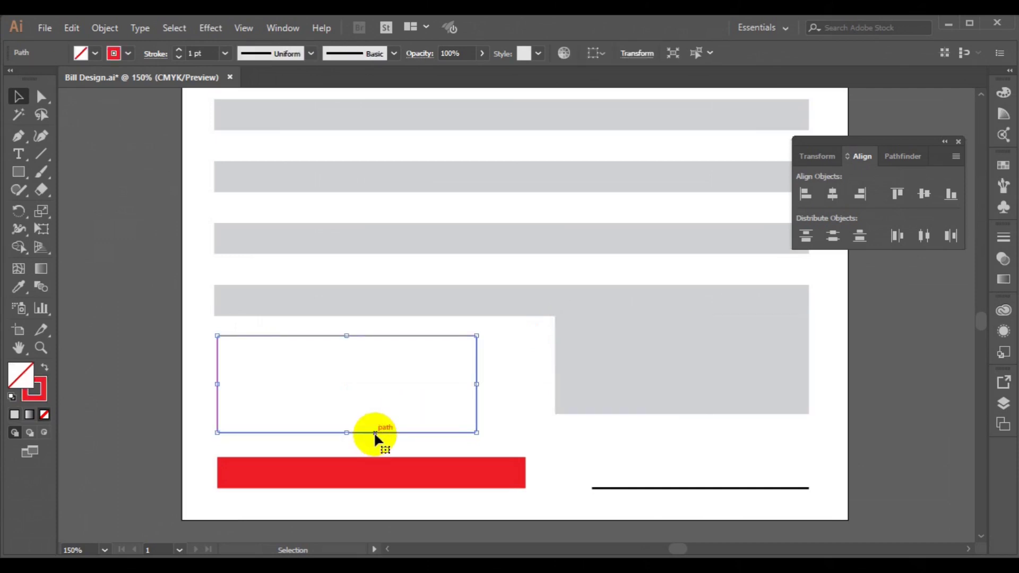
pyautogui.moveTo(374, 432); pyautogui.dragTo(374, 426)
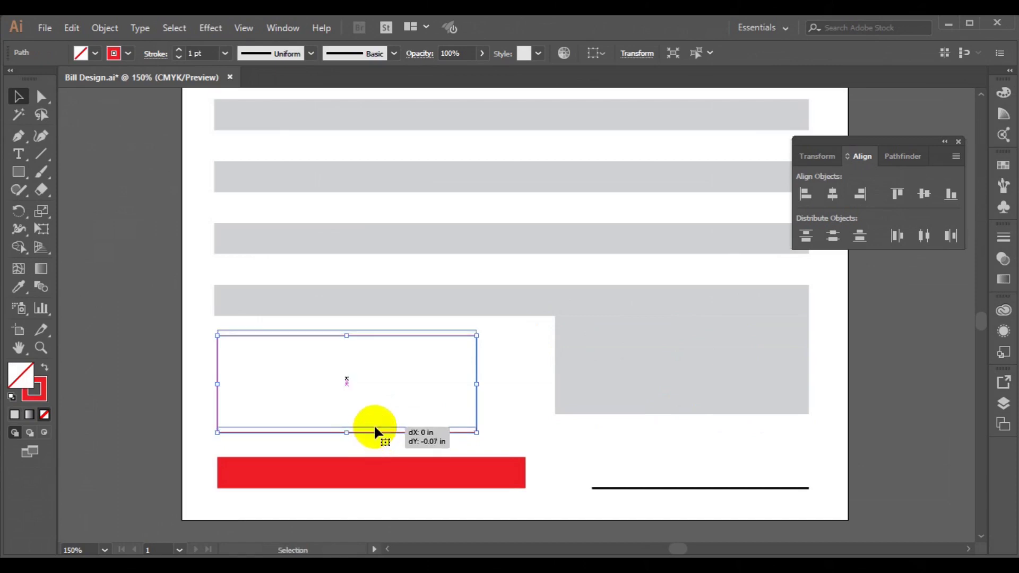
pyautogui.click(582, 407)
pyautogui.moveTo(682, 414); pyautogui.dragTo(684, 426)
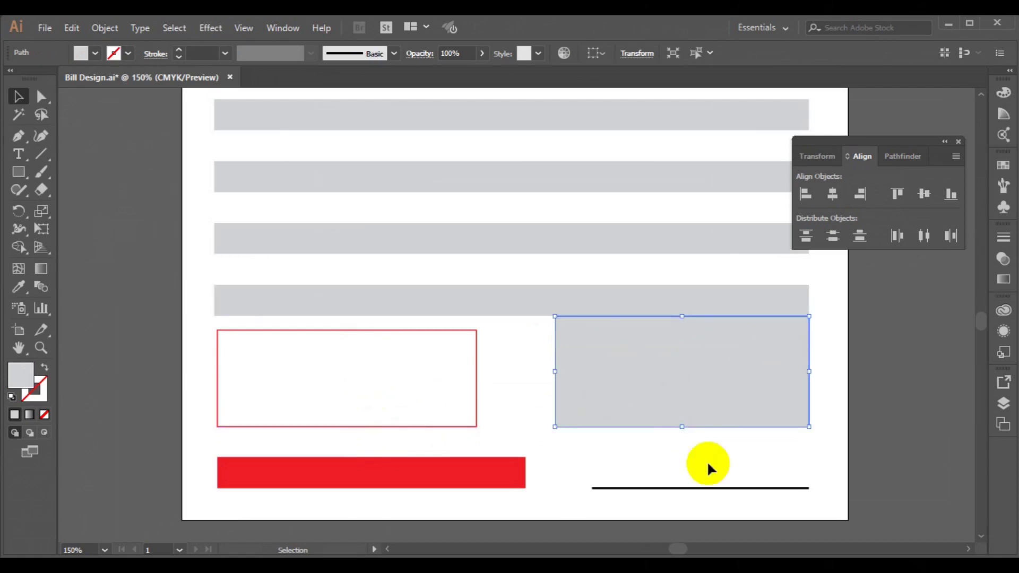
# Nudge the red footer bar and its line upward.
pyautogui.click(522, 485)
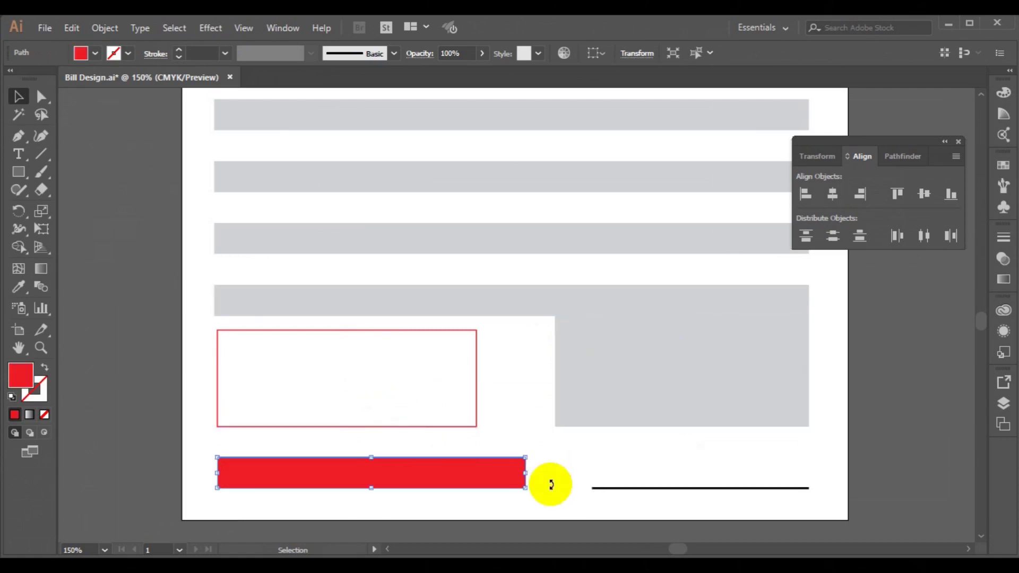
pyautogui.keyDown('shift'); pyautogui.click(594, 488); pyautogui.keyUp('shift')
pyautogui.press('Up')
pyautogui.press('Up')
pyautogui.press('Up')
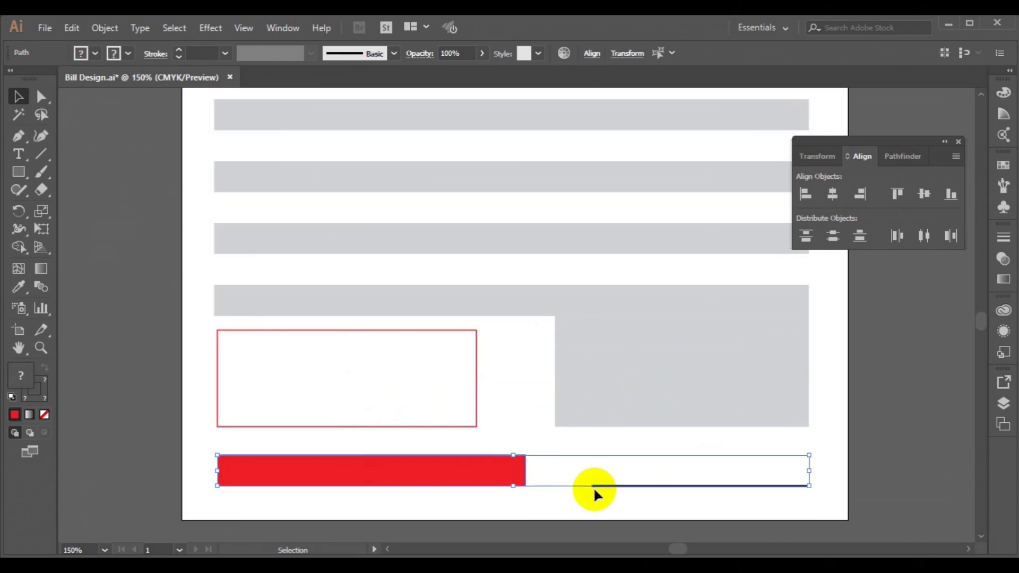
pyautogui.click(896, 428)
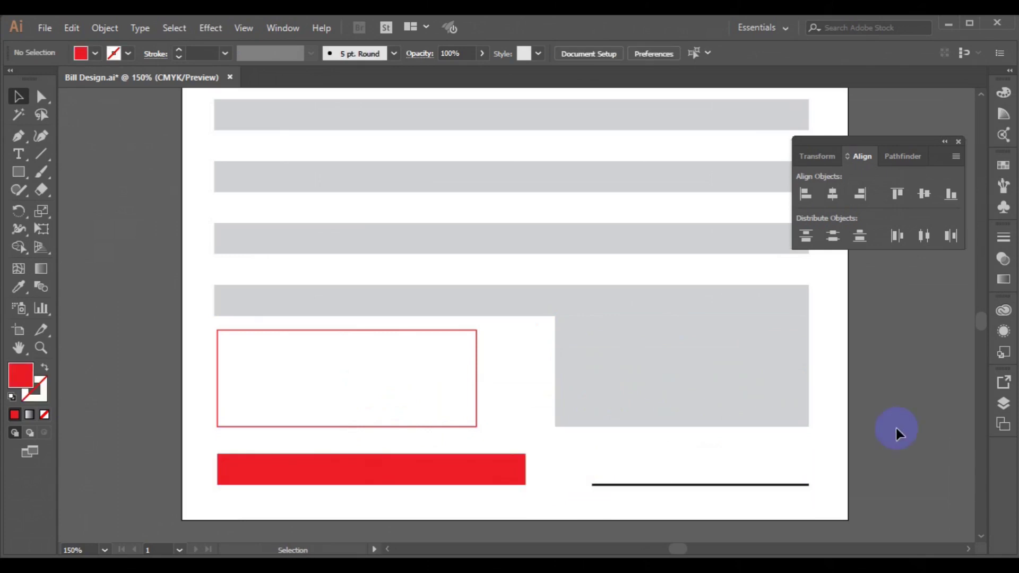
pyautogui.click(598, 398)
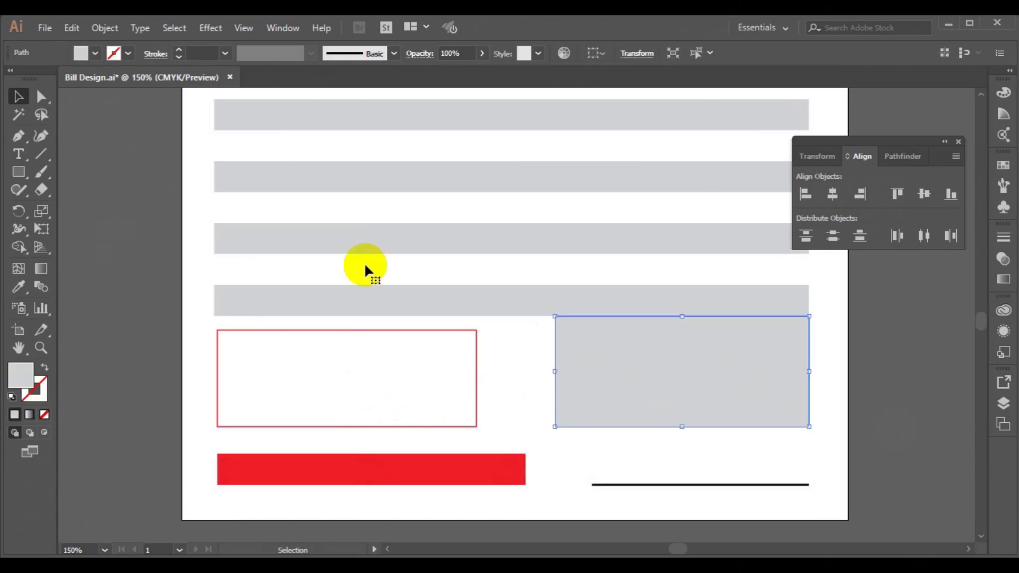
# Split the grey rectangle into a grid of 4 rows using Split Into Grid with preview.
pyautogui.hotkey('alt', 'o')
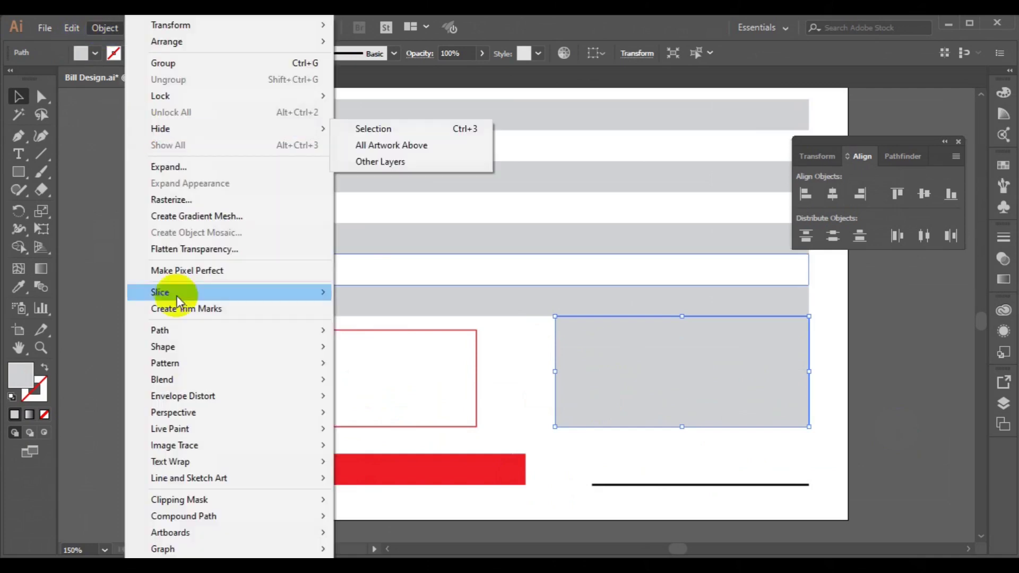
pyautogui.click(390, 494)
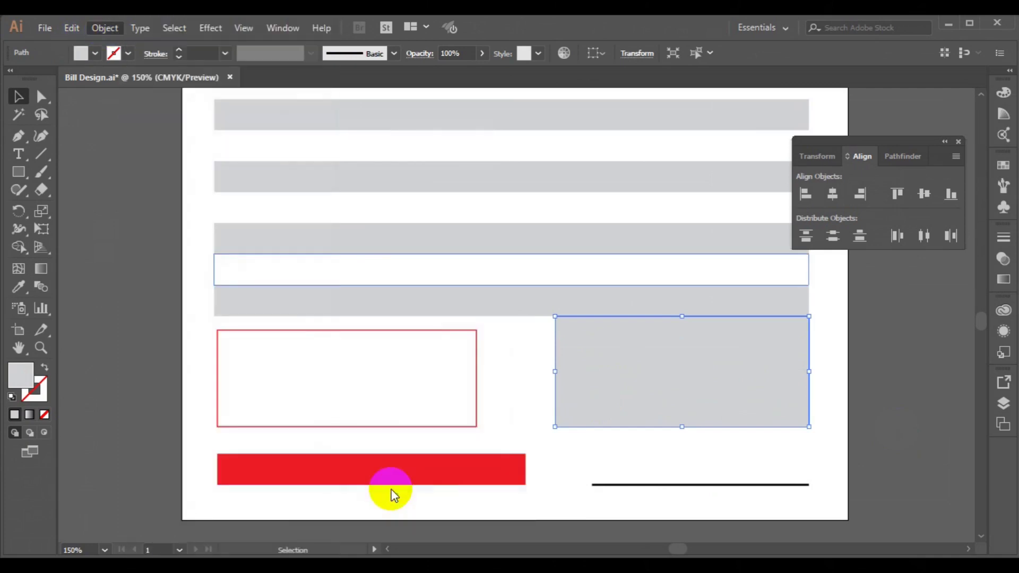
pyautogui.click(715, 293)
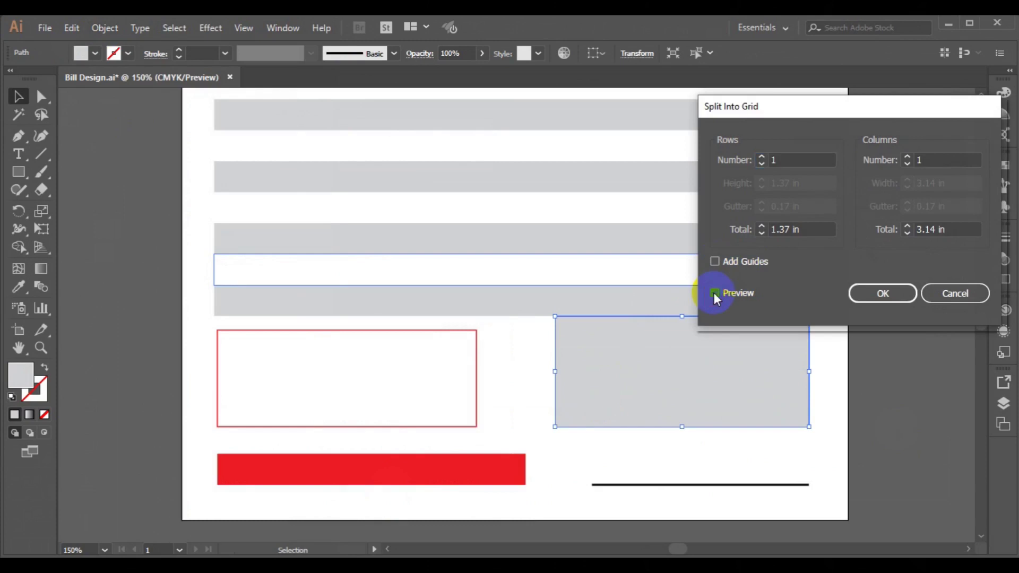
pyautogui.click(760, 157)
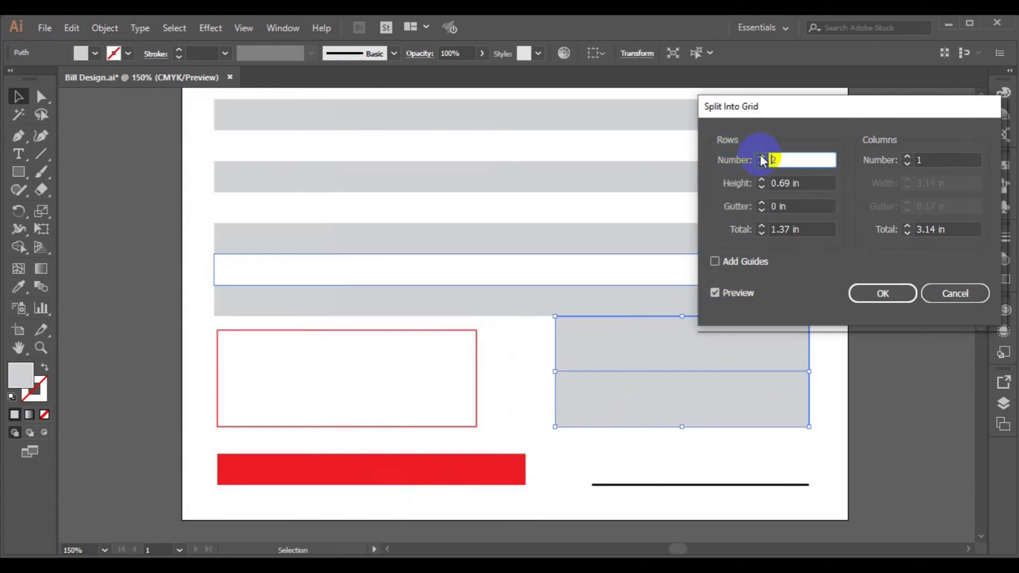
pyautogui.click(760, 157)
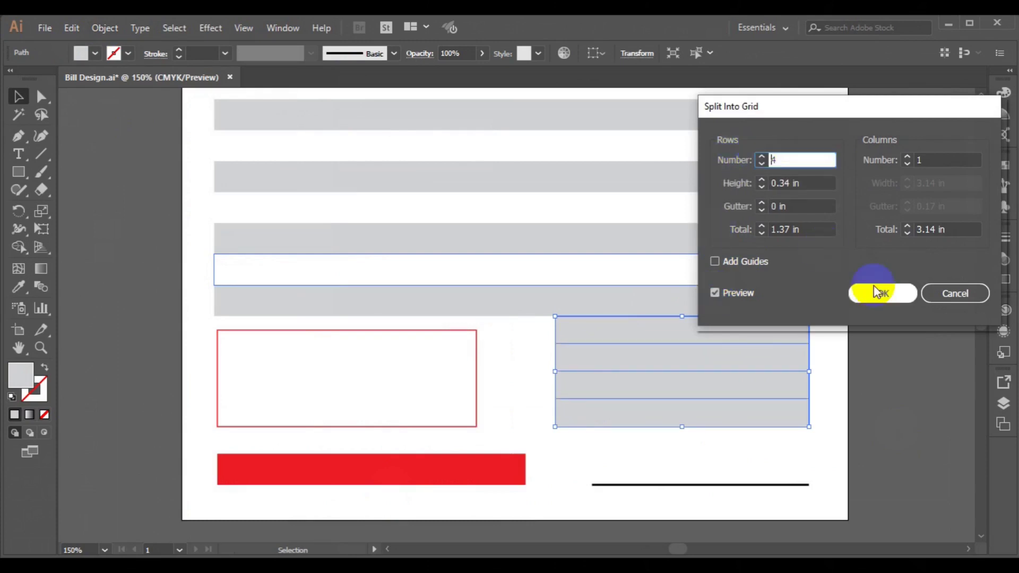
pyautogui.click(875, 293)
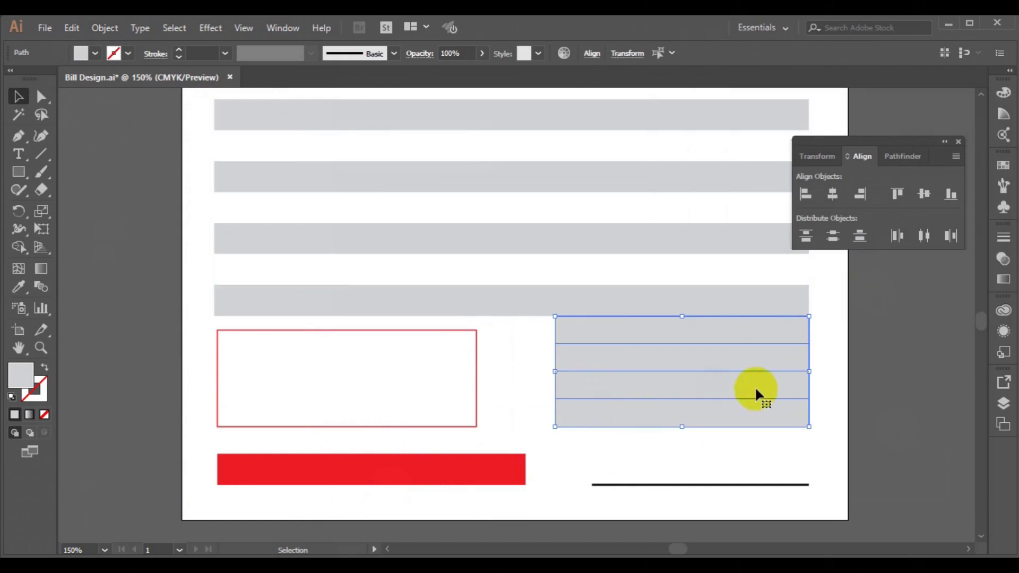
pyautogui.click(816, 410)
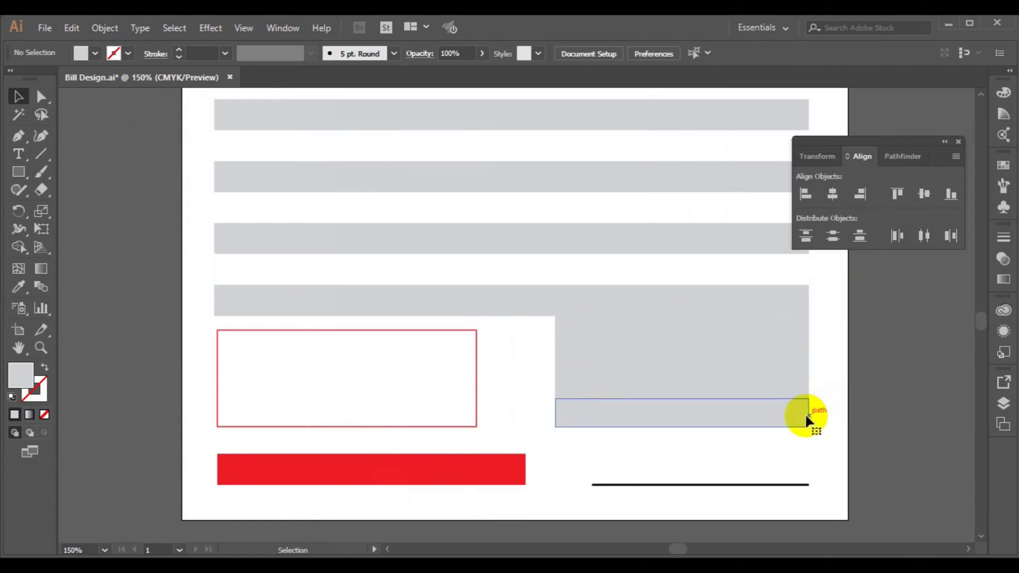
# Fill the bottom row red and remove the fill from the three rows above.
pyautogui.click(804, 412)
pyautogui.click(95, 53)
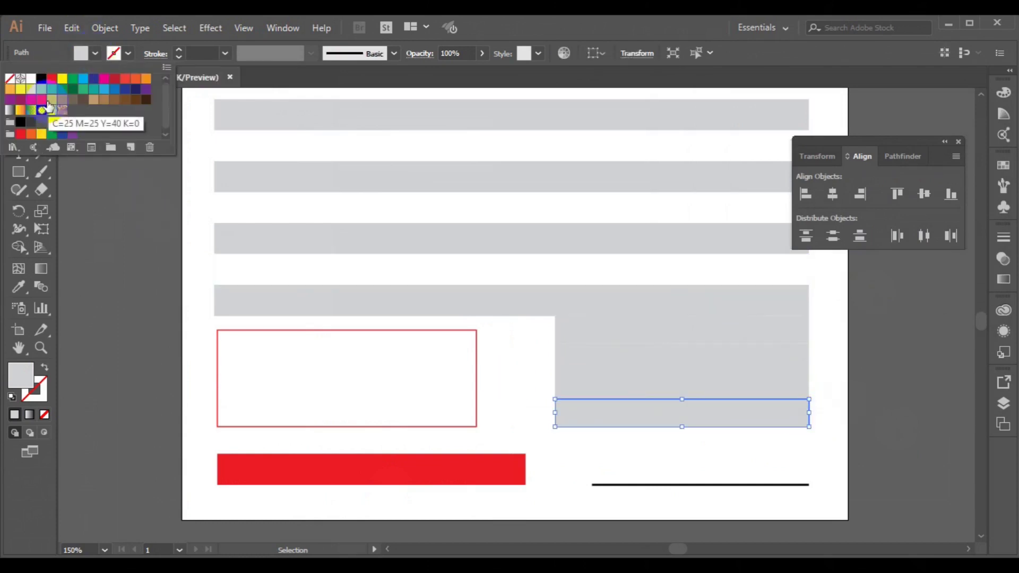
pyautogui.click(20, 134)
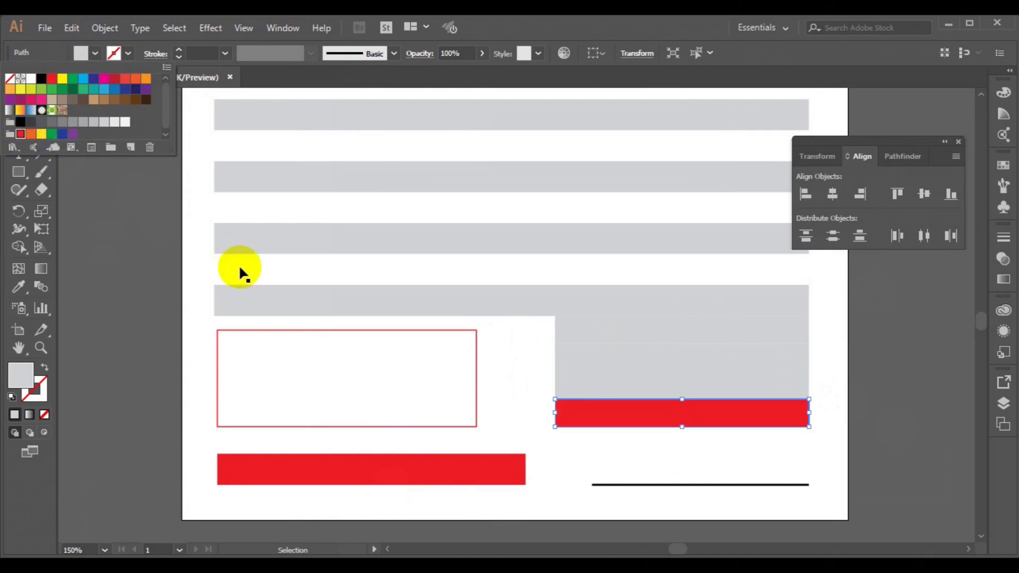
pyautogui.click(565, 378)
pyautogui.keyDown('shift'); pyautogui.click(576, 358); pyautogui.keyUp('shift')
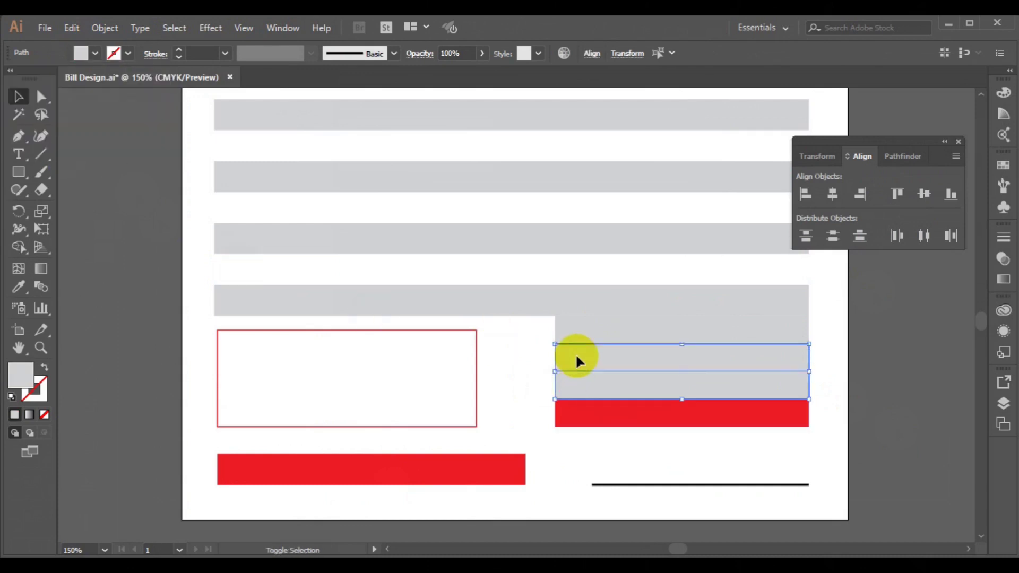
pyautogui.keyDown('shift'); pyautogui.click(570, 326); pyautogui.keyUp('shift')
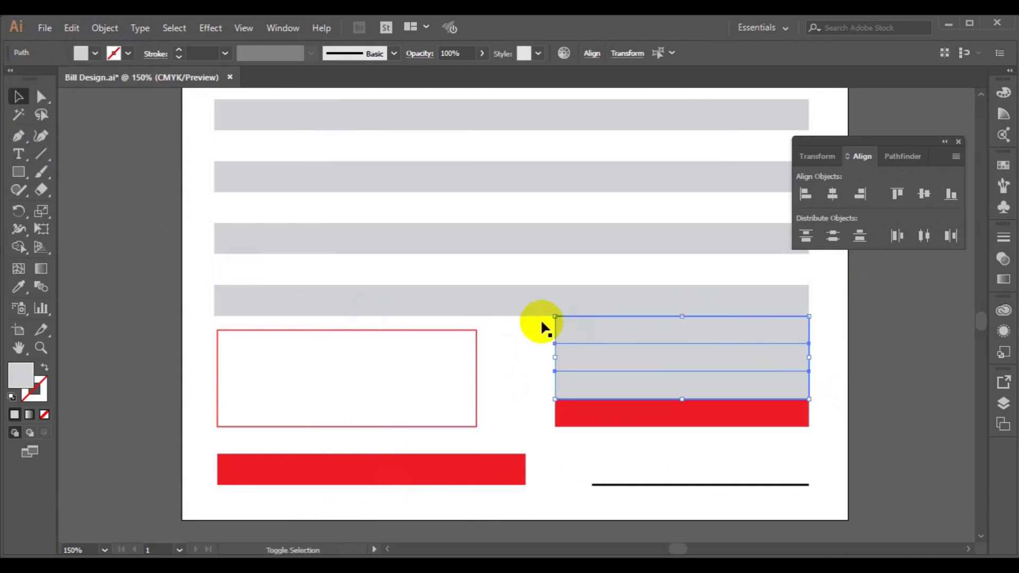
pyautogui.click(96, 54)
pyautogui.click(9, 81)
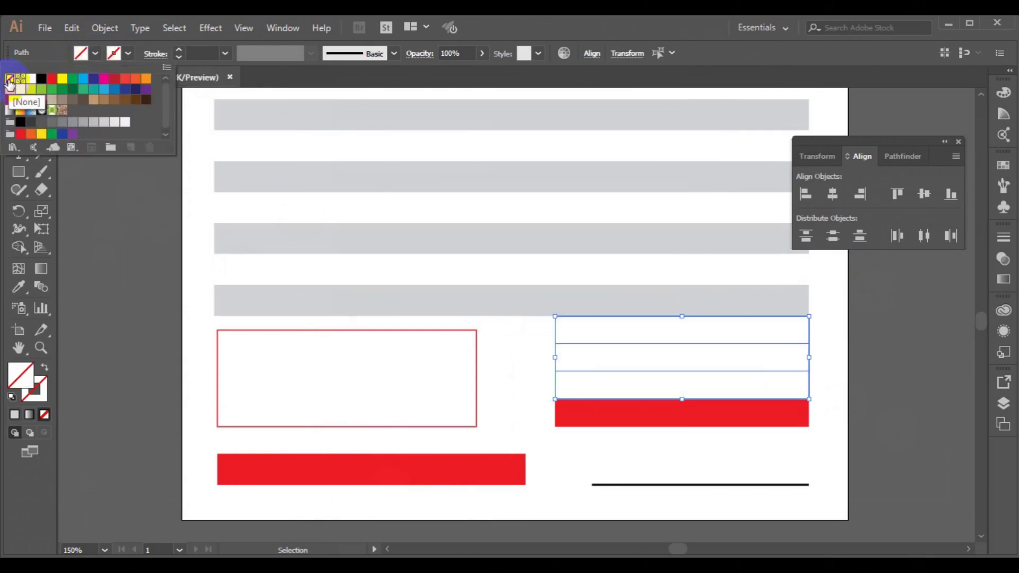
# Give the three upper rows a red outline of 0.75 pt.
pyautogui.click(128, 54)
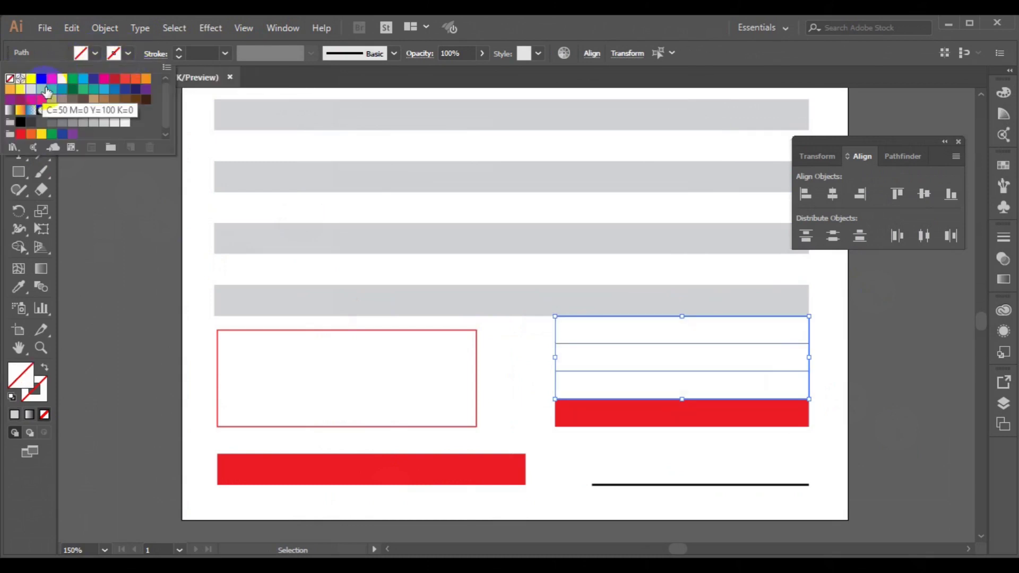
pyautogui.click(19, 135)
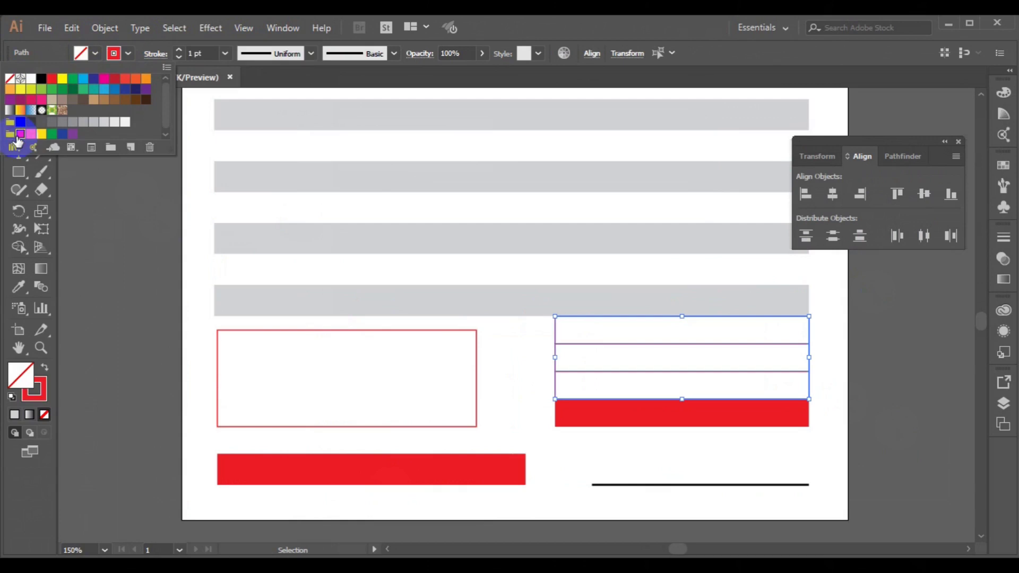
pyautogui.press('Escape')
pyautogui.click(179, 56)
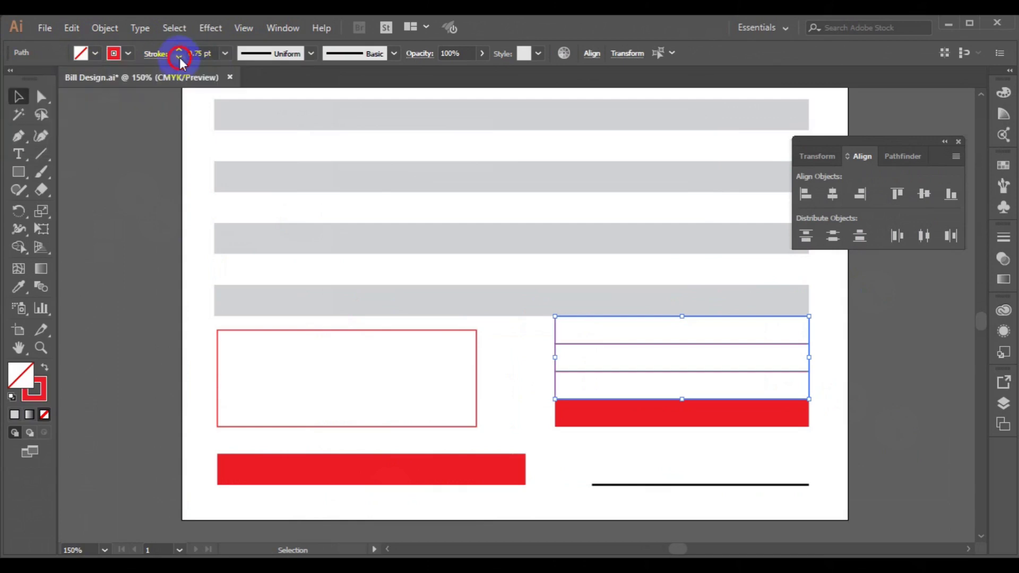
pyautogui.click(131, 187)
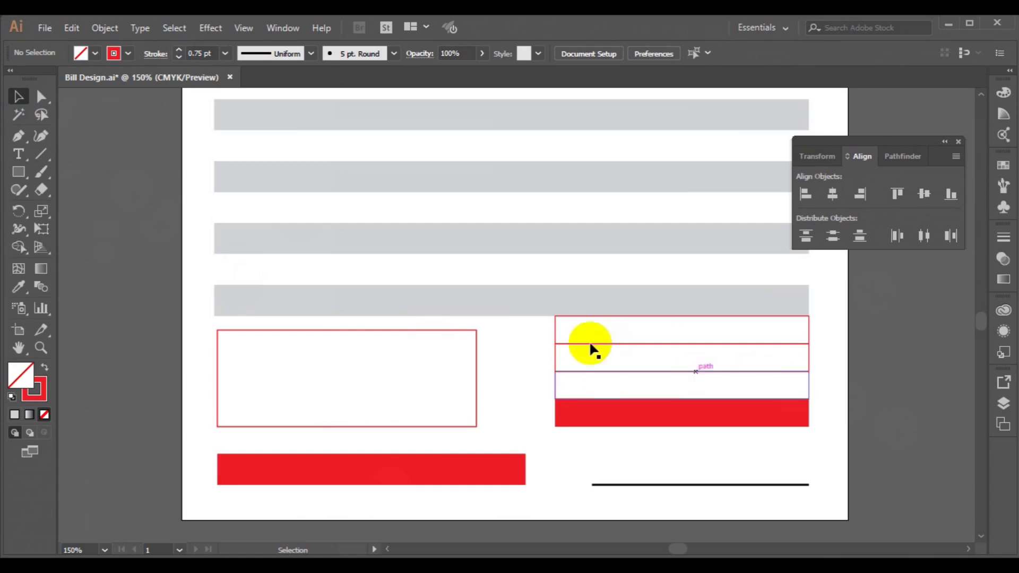
pyautogui.click(555, 338)
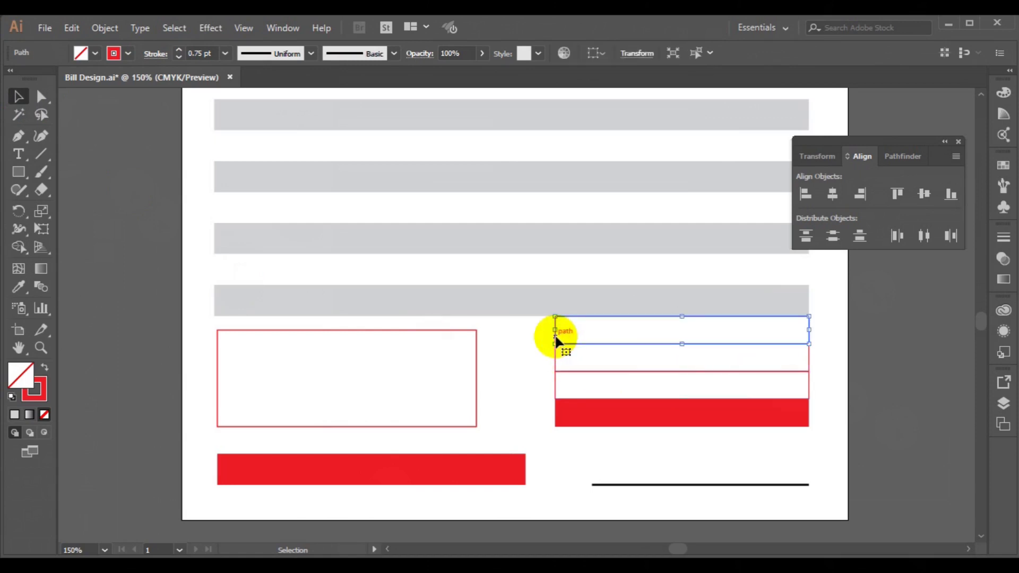
pyautogui.click(870, 291)
# Fit the whole page in view and inspect the totals box's rows and red bar.
pyautogui.hotkey('ctrl', '0')
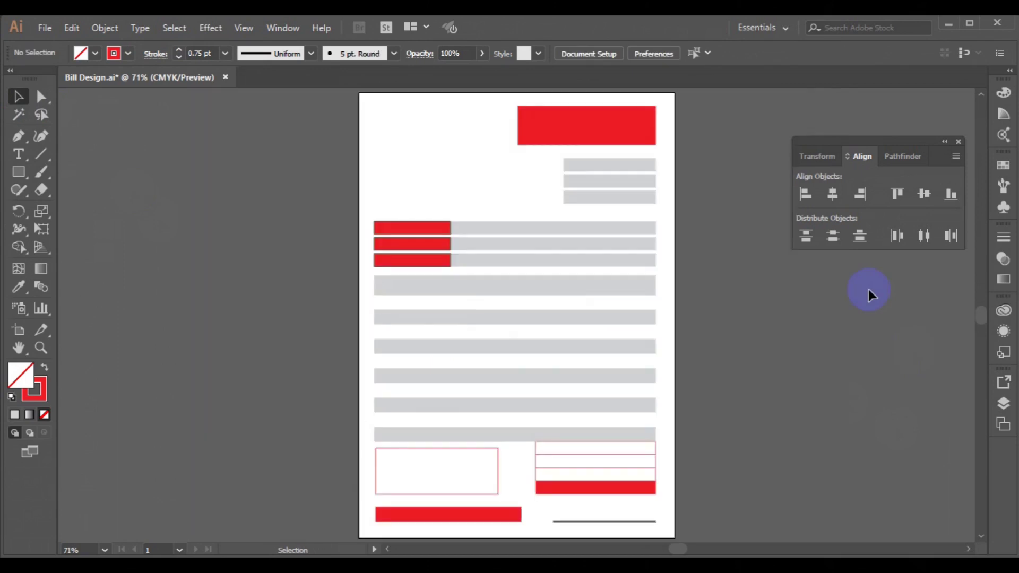
pyautogui.click(568, 456)
pyautogui.keyDown('shift'); pyautogui.click(598, 444); pyautogui.keyUp('shift')
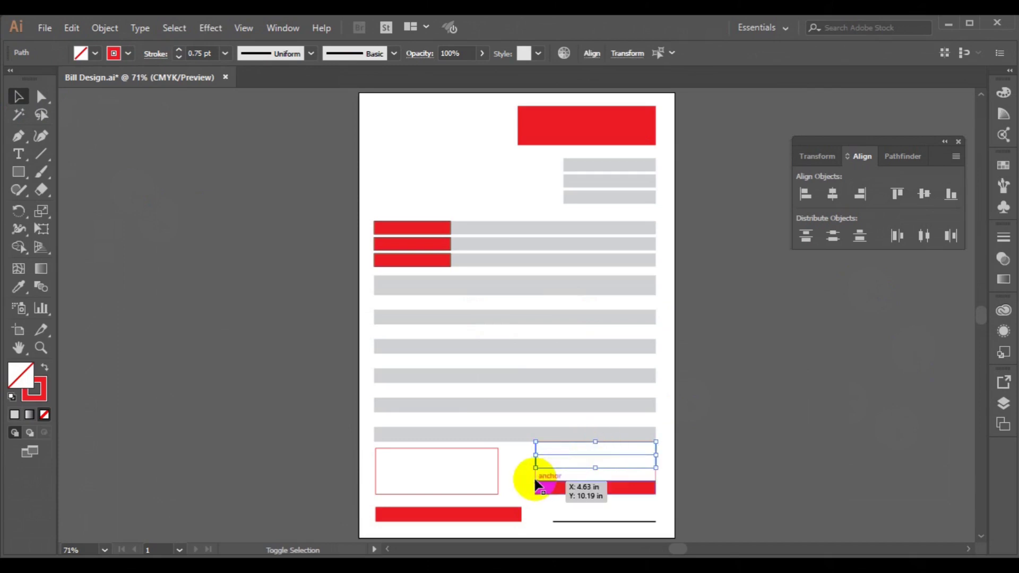
pyautogui.click(750, 452)
pyautogui.click(654, 485)
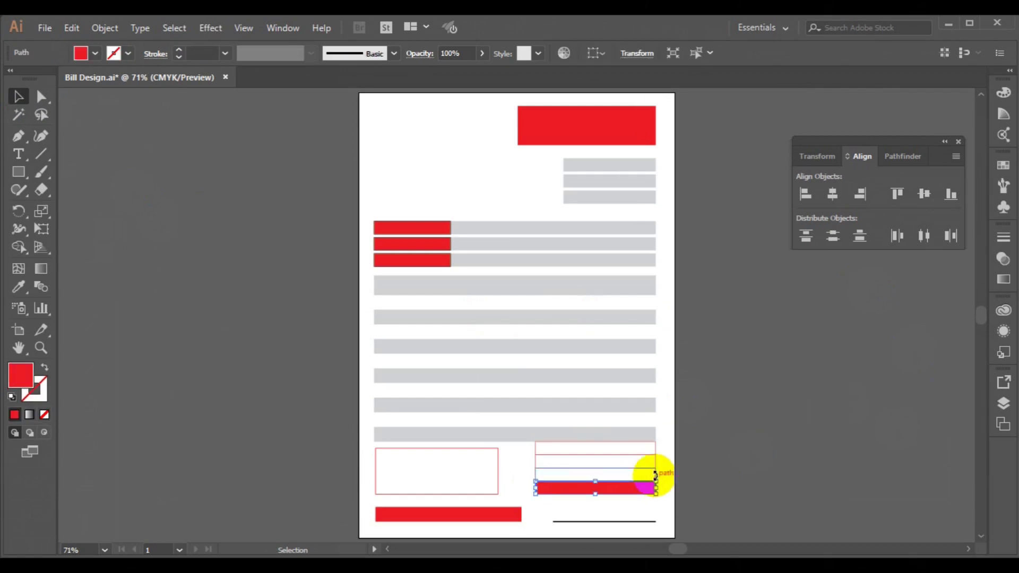
pyautogui.click(727, 446)
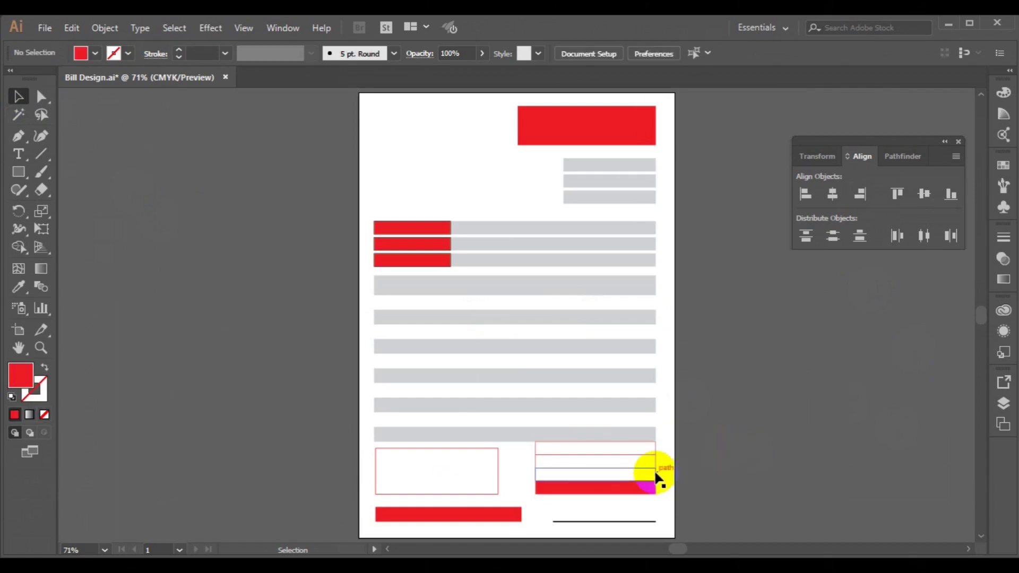
# Make the outlines of the totals box's three rows grey.
pyautogui.click(656, 475)
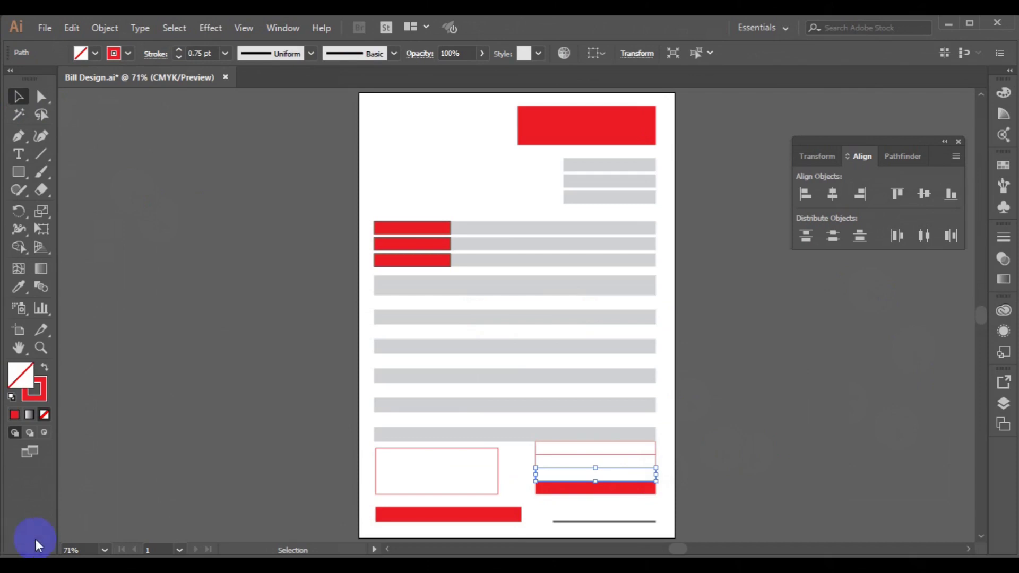
pyautogui.keyDown('shift'); pyautogui.click(534, 455); pyautogui.keyUp('shift')
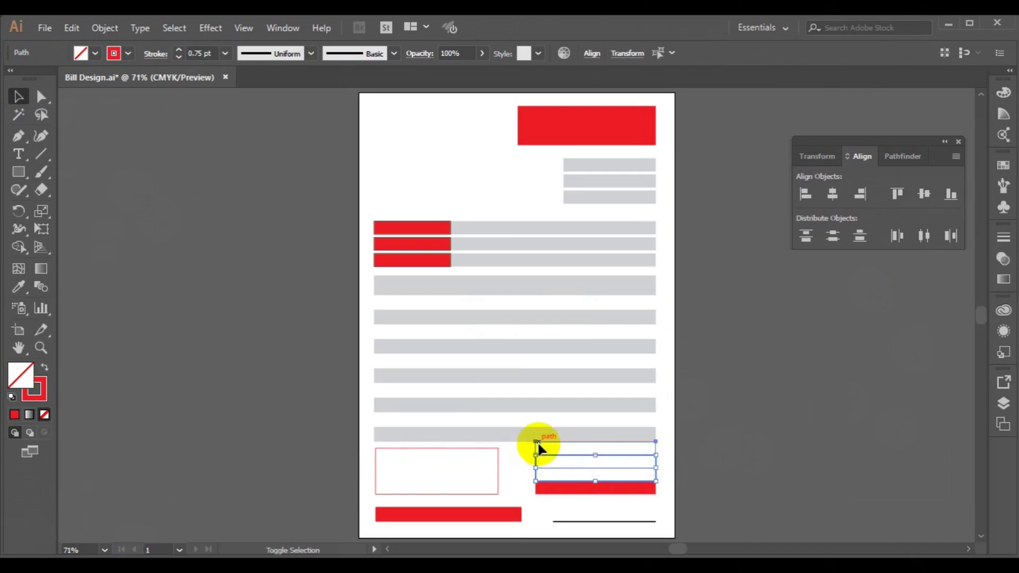
pyautogui.keyDown('shift'); pyautogui.click(538, 443); pyautogui.keyUp('shift')
pyautogui.click(127, 54)
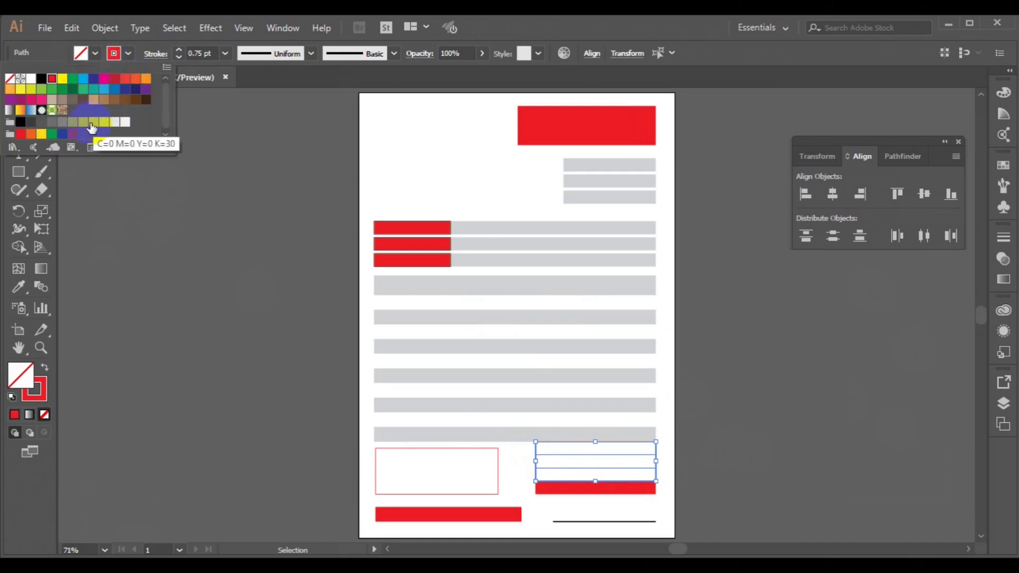
pyautogui.click(93, 124)
pyautogui.click(291, 314)
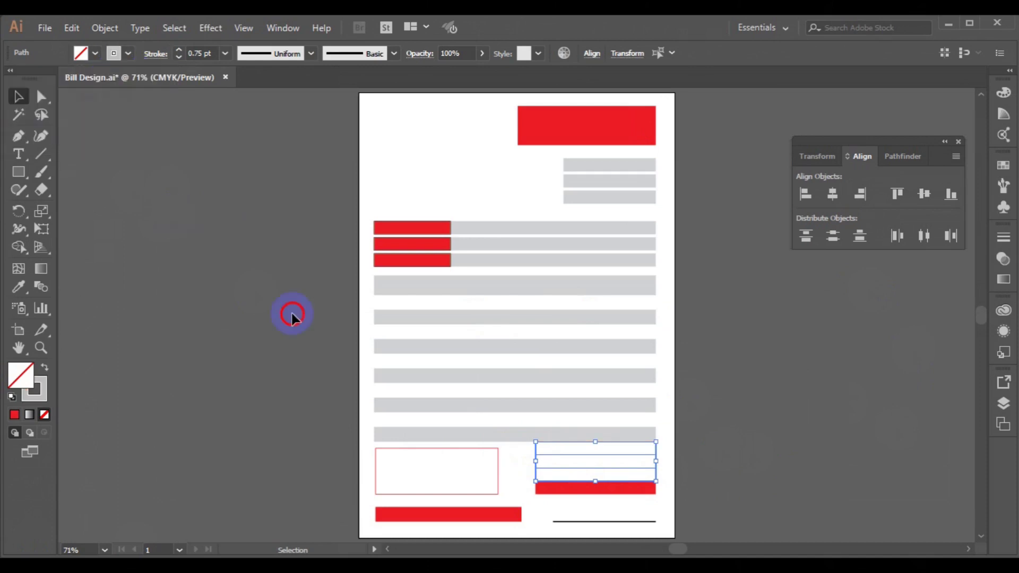
pyautogui.click(291, 316)
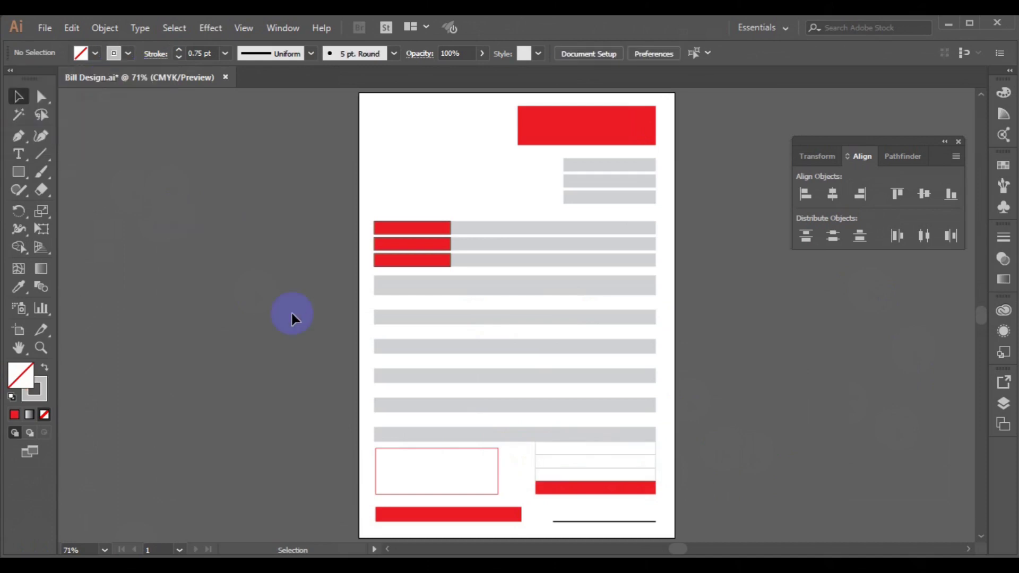
# Give the red bottom bar a 0.75 pt red outline and zoom to 100%.
pyautogui.click(593, 491)
pyautogui.click(95, 53)
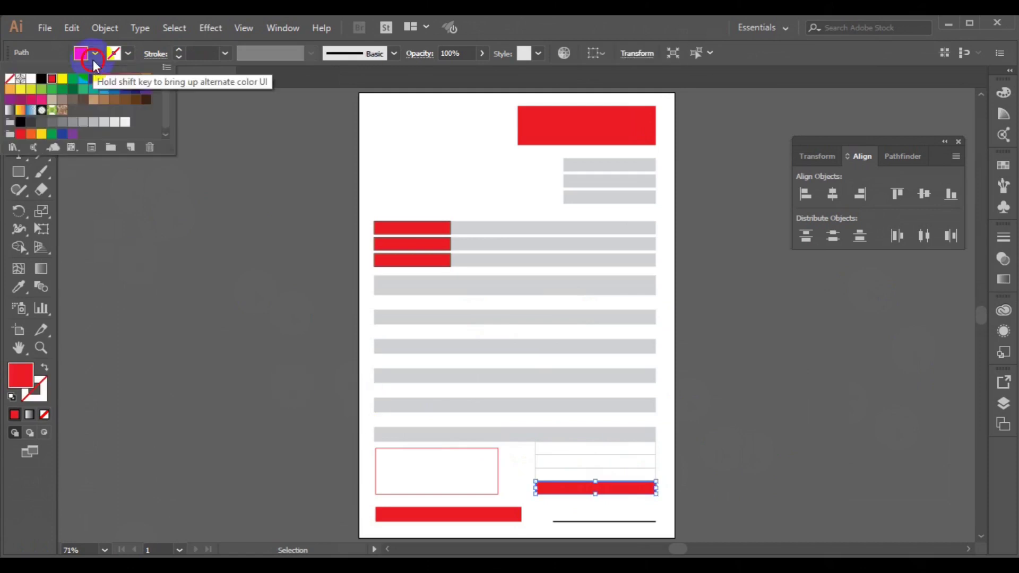
pyautogui.click(128, 53)
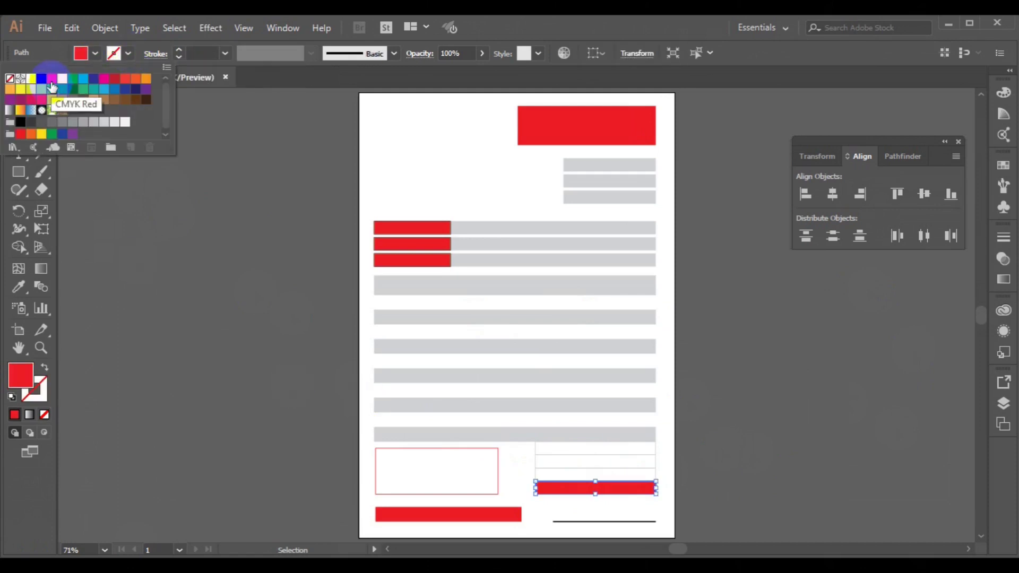
pyautogui.click(51, 80)
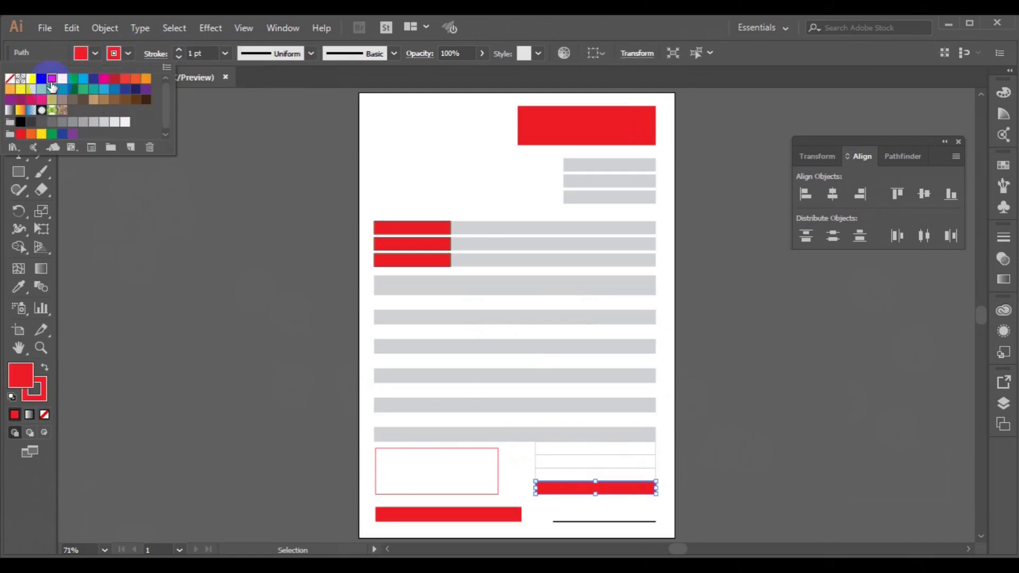
pyautogui.click(179, 57)
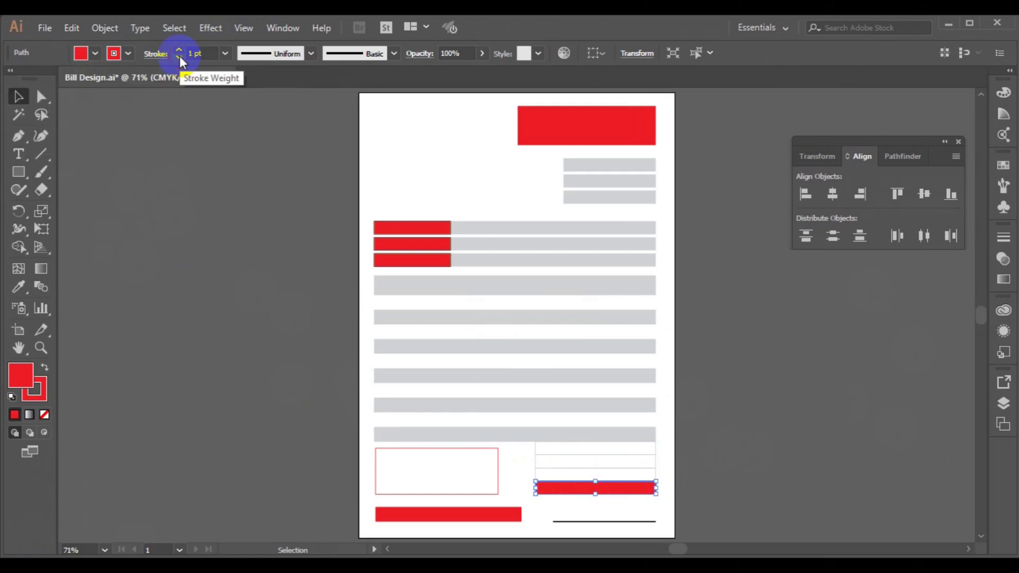
pyautogui.click(230, 243)
pyautogui.hotkey('ctrl', '1')
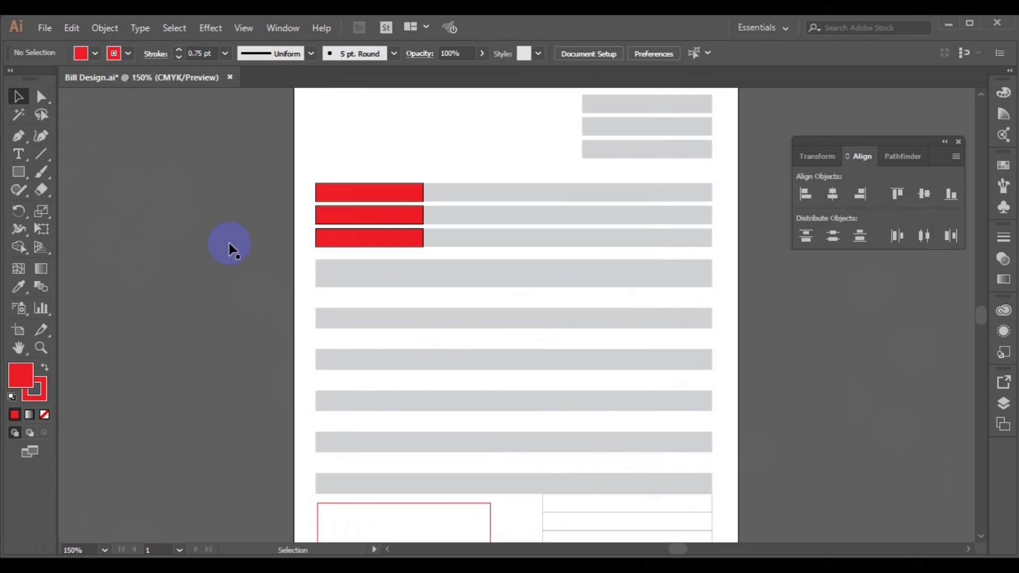
# Zoom and scroll until the totals box is in view at 100%.
pyautogui.hotkey('ctrl', '+')
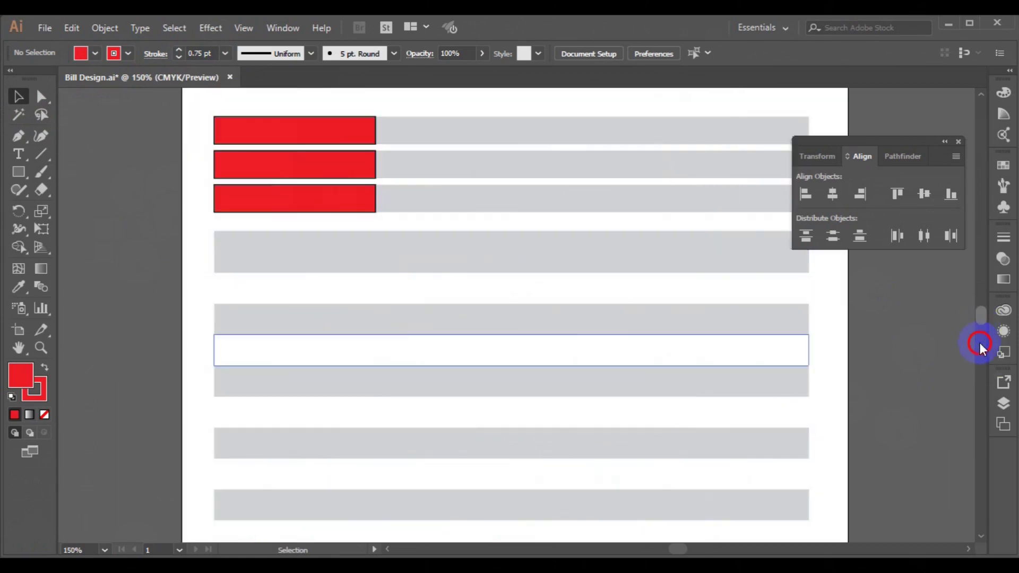
pyautogui.click(980, 342)
pyautogui.hotkey('ctrl', '0')
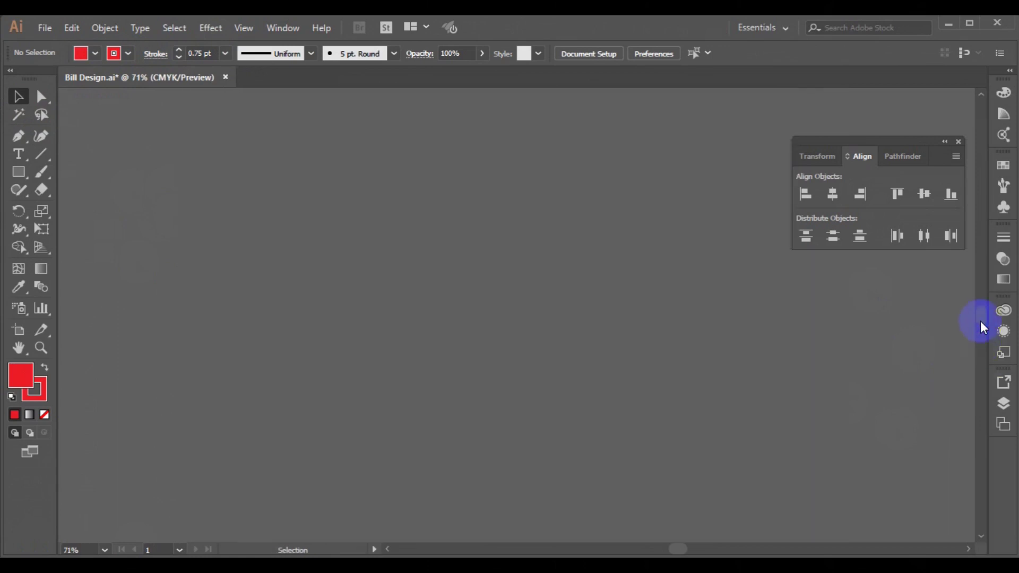
pyautogui.moveTo(980, 337); pyautogui.dragTo(979, 306)
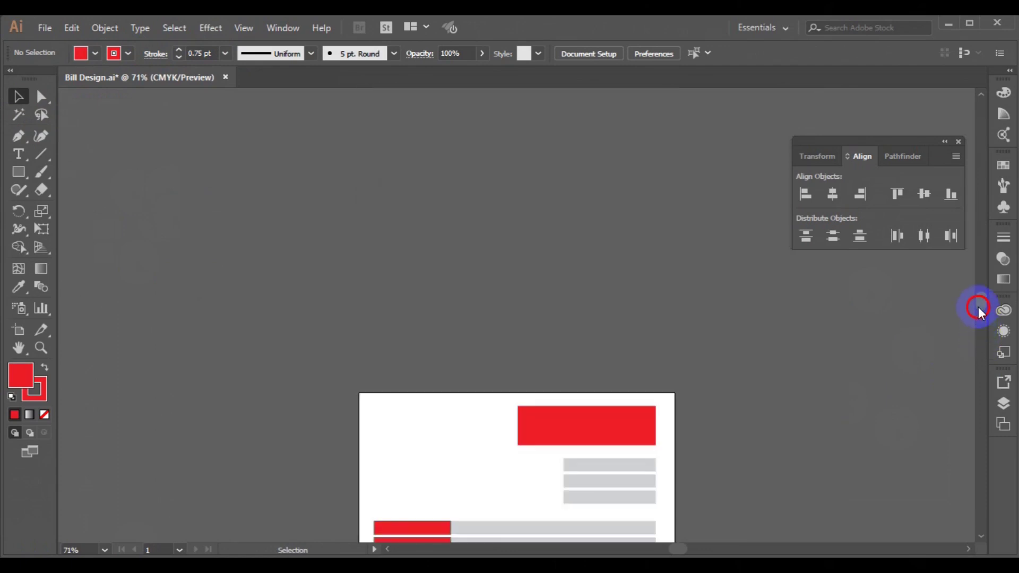
pyautogui.click(978, 334)
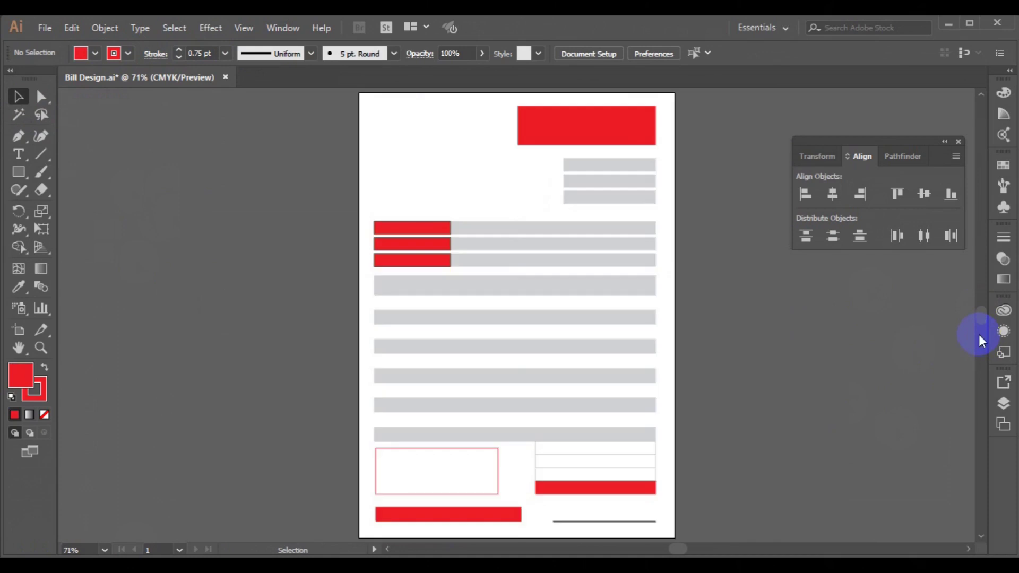
pyautogui.hotkey('ctrl', '1')
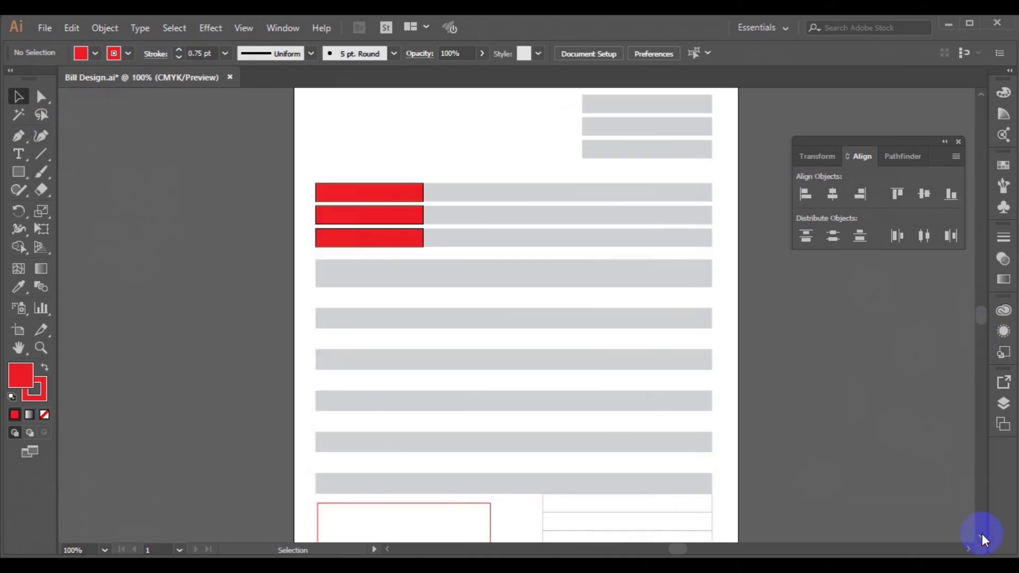
pyautogui.click(978, 330)
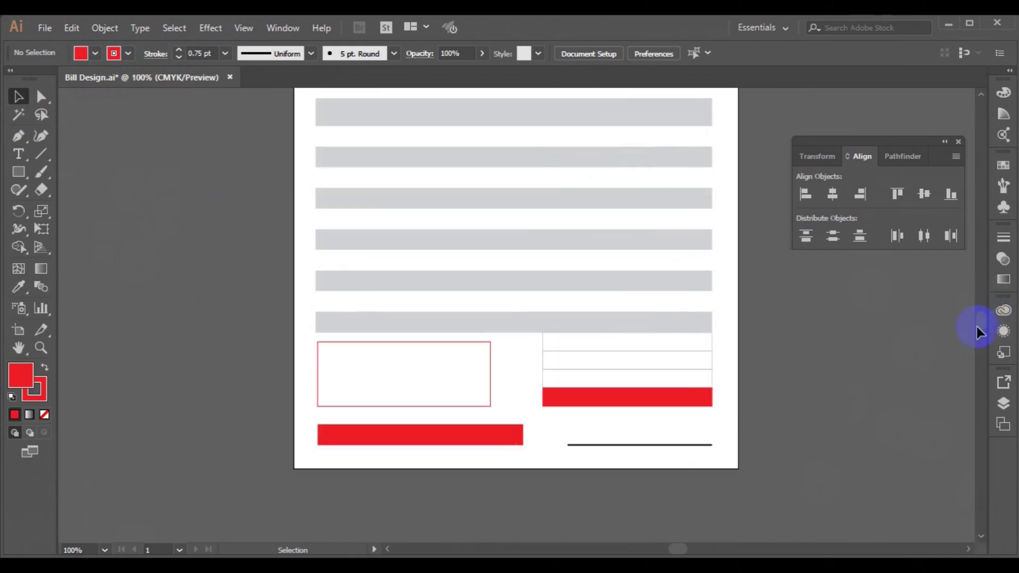
# Check the totals box's three outlined rows and red bar, then scroll to the top.
pyautogui.click(545, 350)
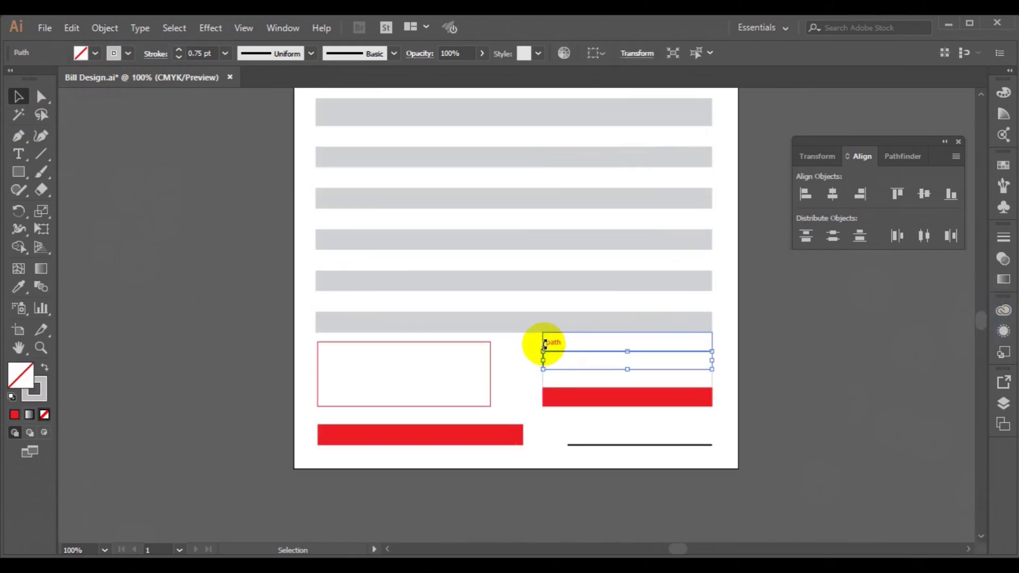
pyautogui.click(543, 334)
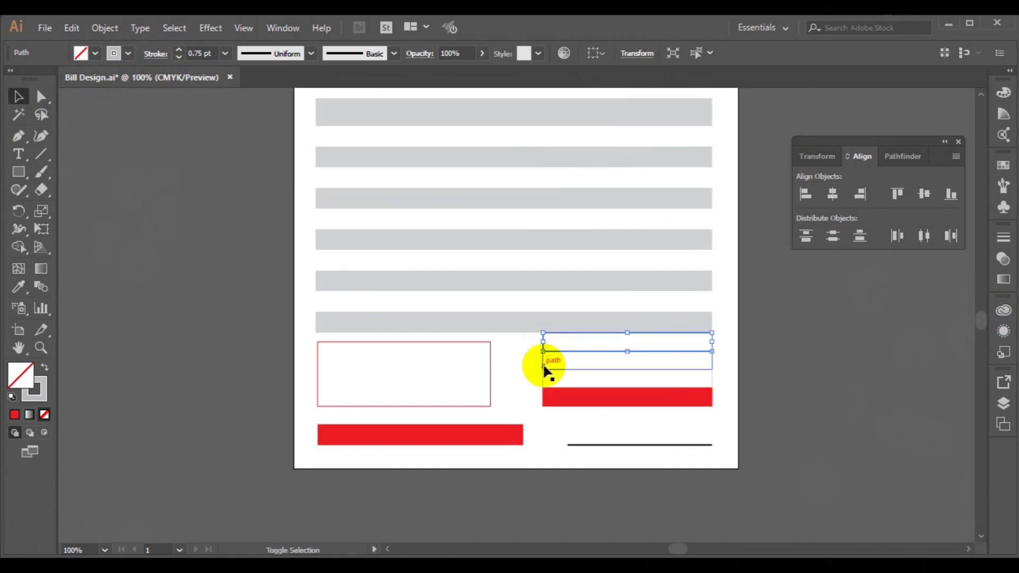
pyautogui.keyDown('shift'); pyautogui.click(544, 365); pyautogui.keyUp('shift')
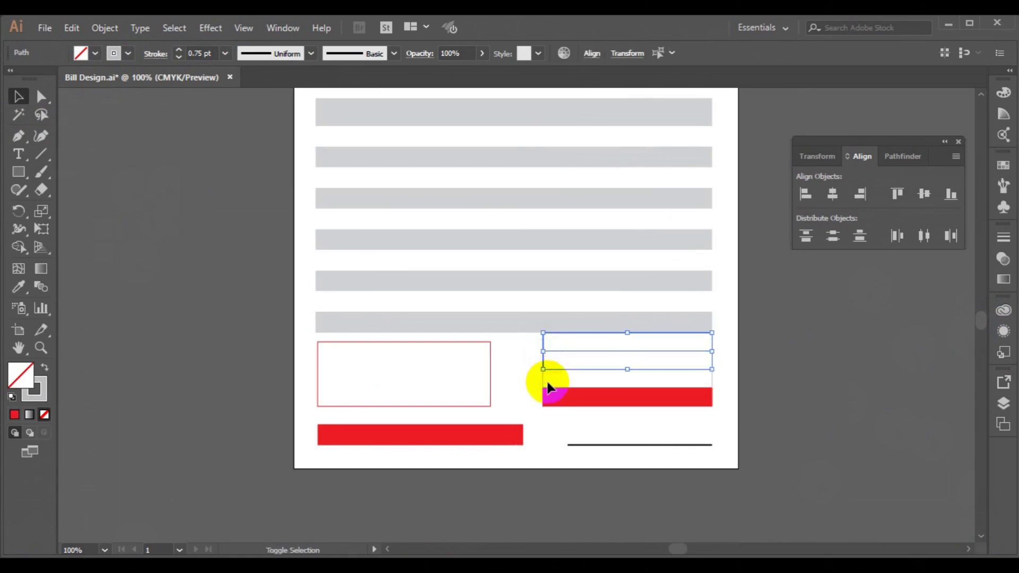
pyautogui.keyDown('shift'); pyautogui.click(544, 388); pyautogui.keyUp('shift')
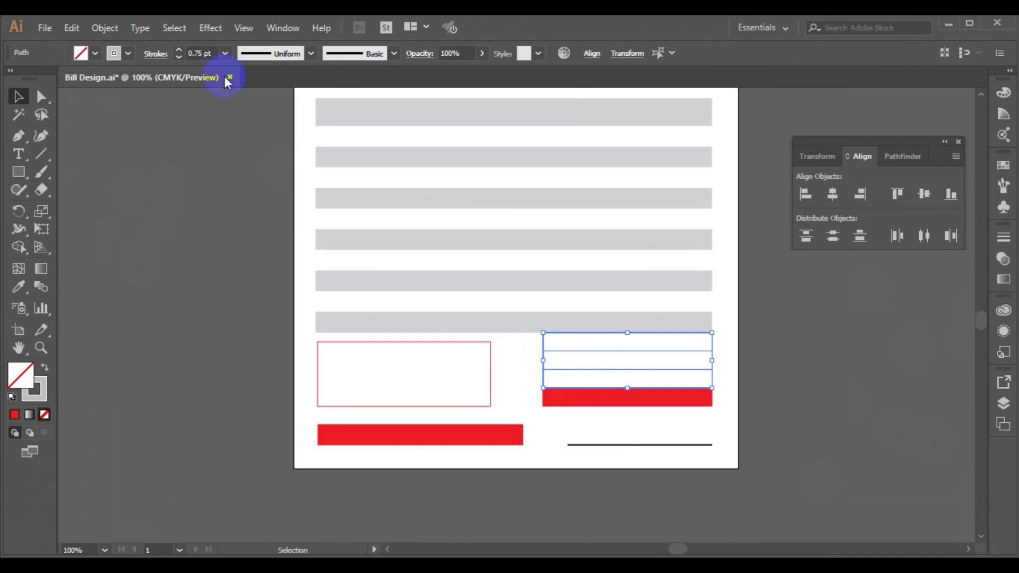
pyautogui.click(587, 399)
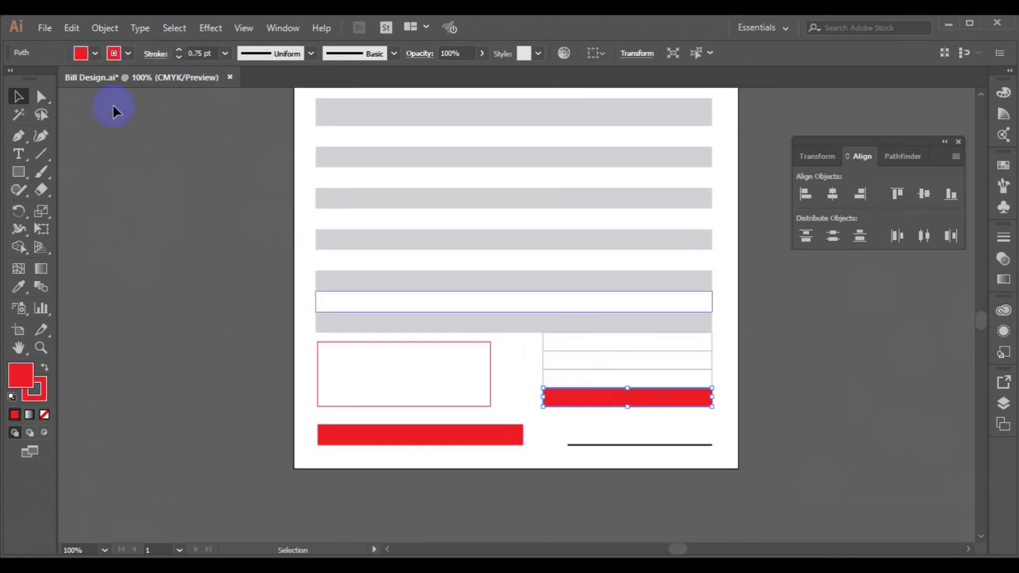
pyautogui.click(148, 186)
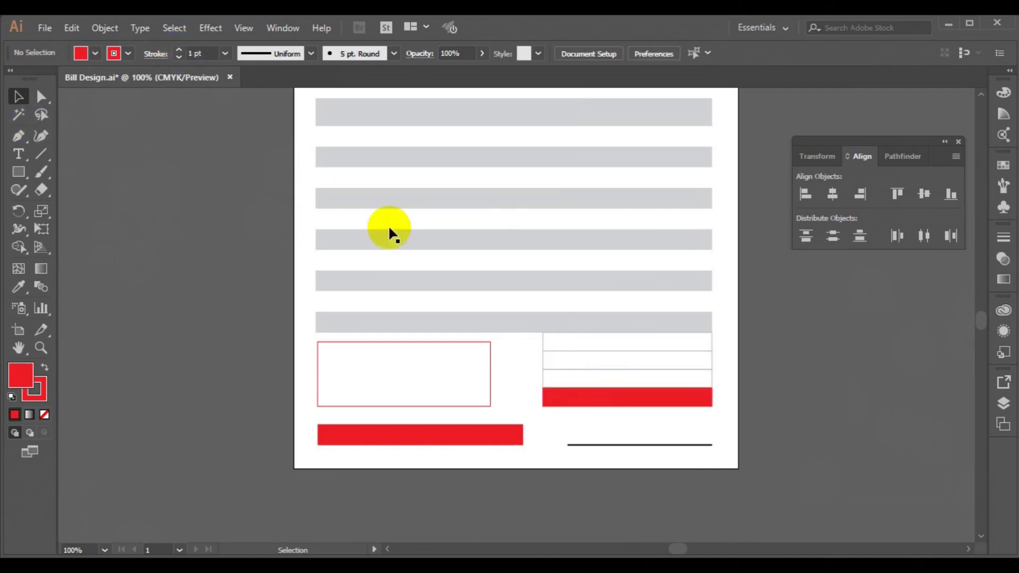
pyautogui.click(981, 95)
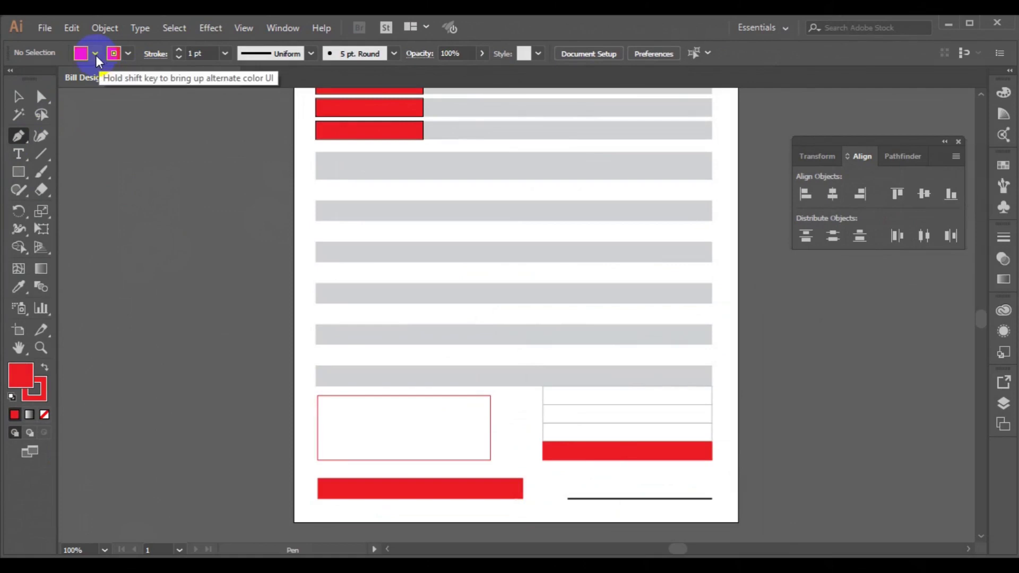
# Set the fill to None and the stroke to light grey.
pyautogui.click(95, 55)
pyautogui.click(10, 79)
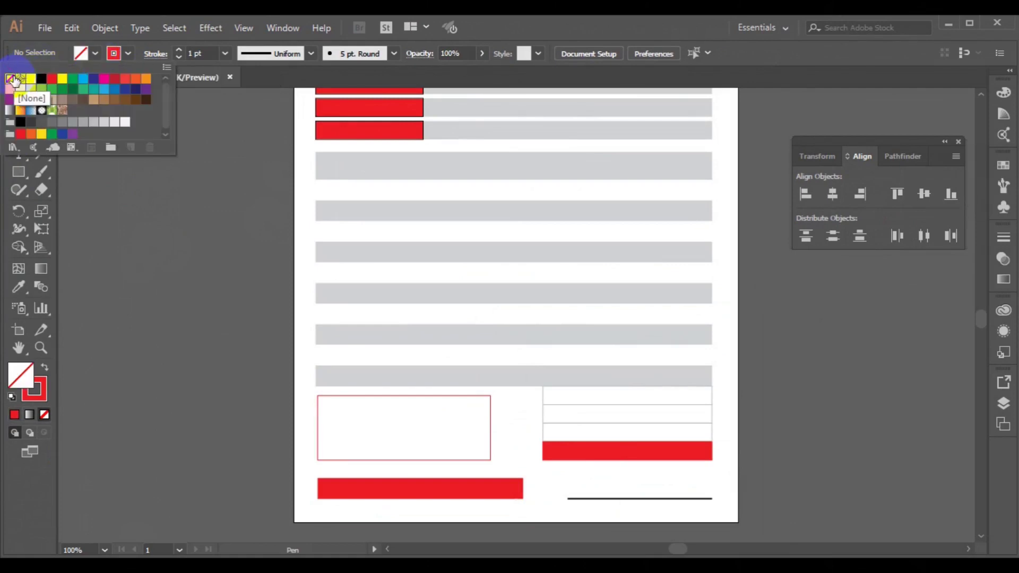
pyautogui.click(128, 55)
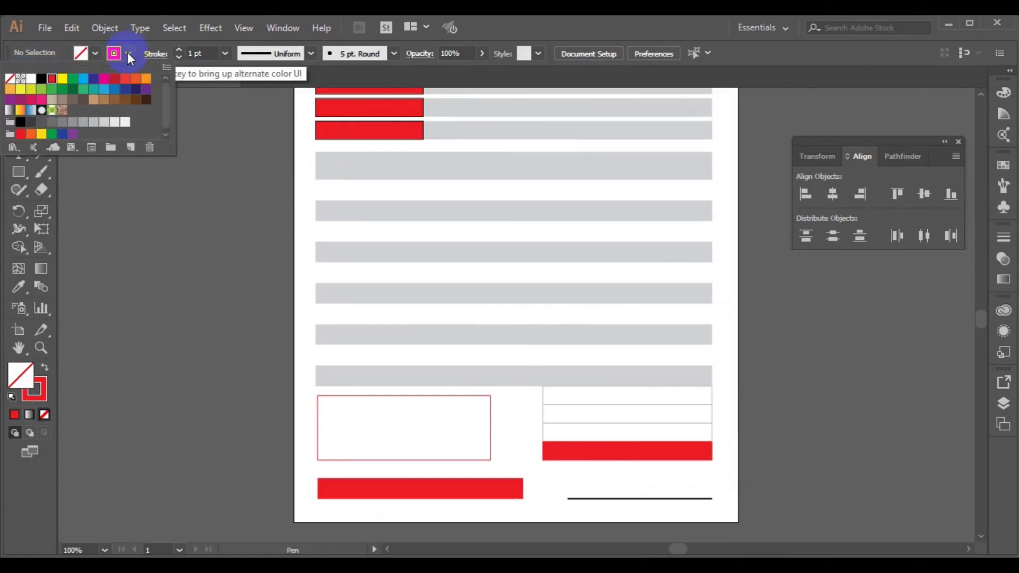
pyautogui.click(93, 122)
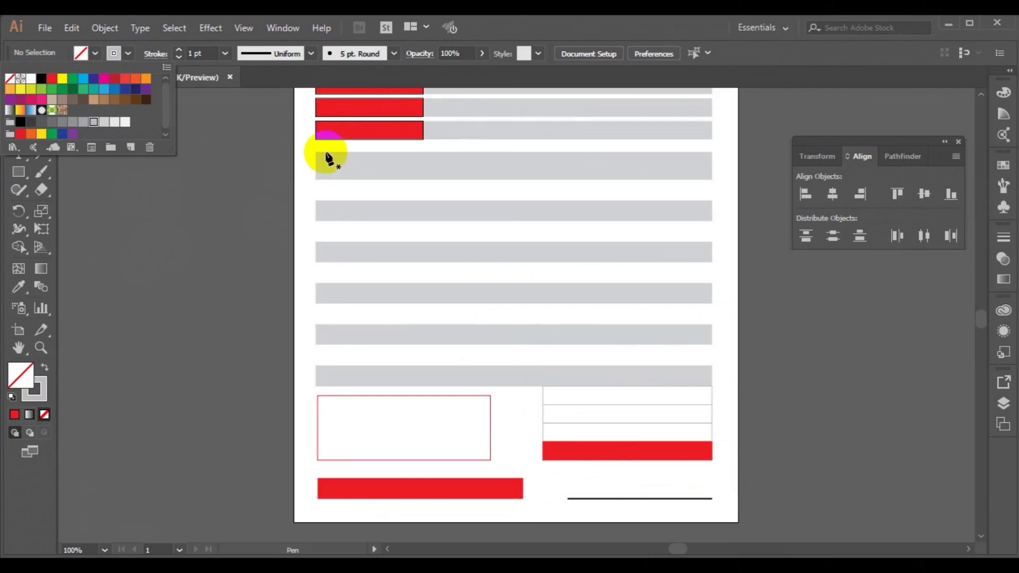
pyautogui.click(631, 156)
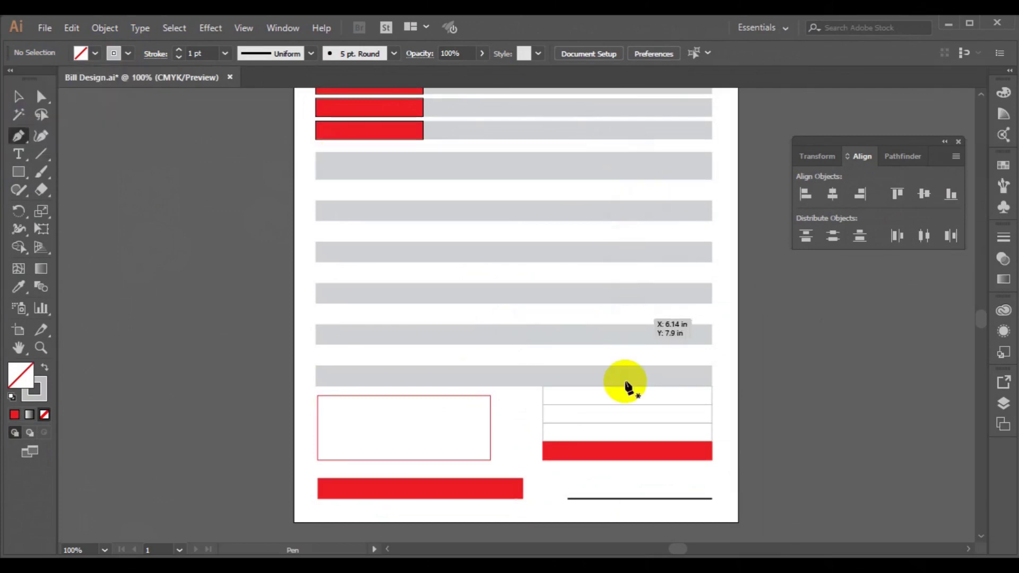
# Draw the first two vertical dividers from the top grey row down through the table.
pyautogui.click(639, 153)
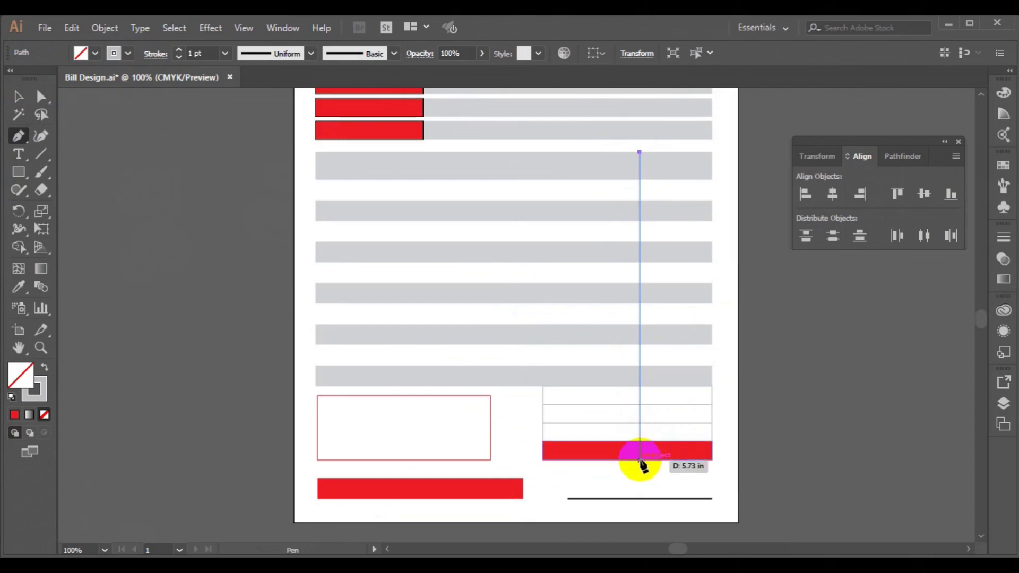
pyautogui.click(640, 459)
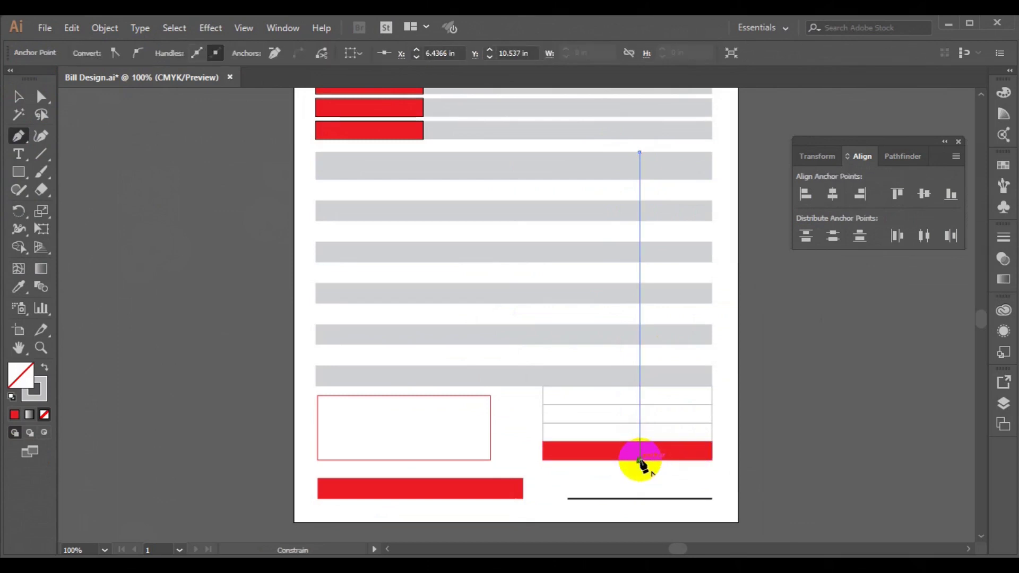
pyautogui.keyDown('ctrl'); pyautogui.click(717, 471); pyautogui.keyUp('ctrl')
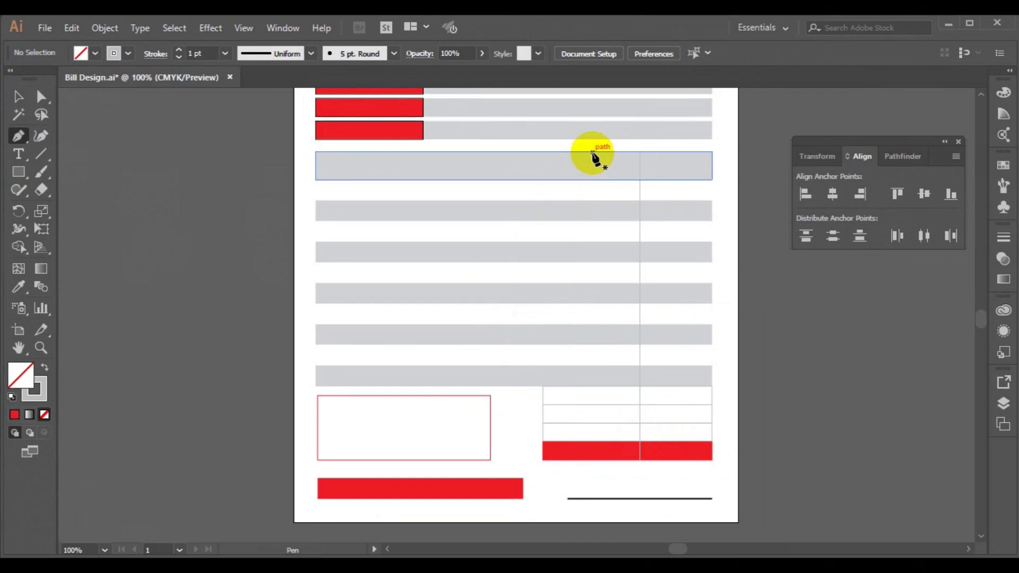
pyautogui.click(592, 152)
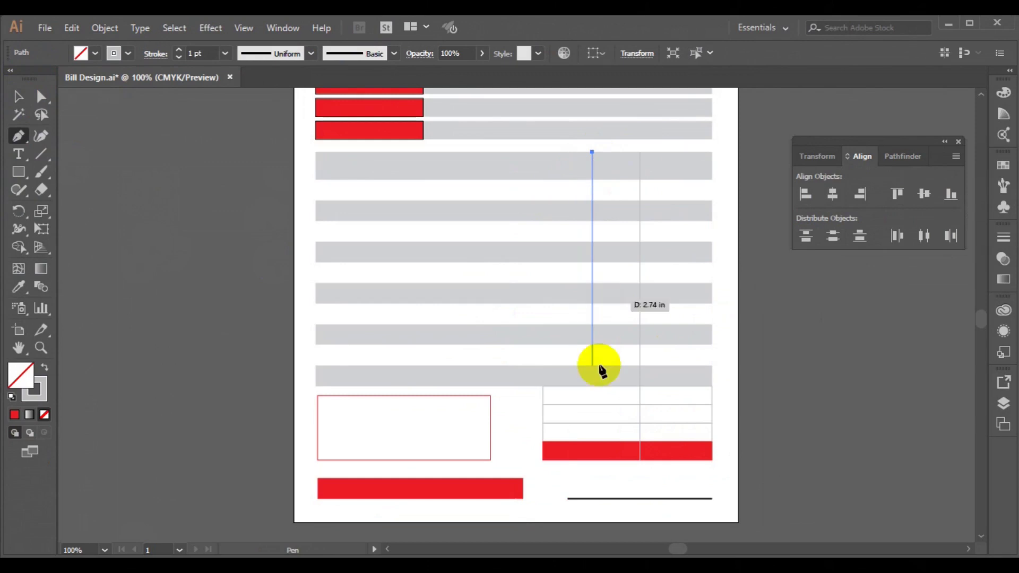
pyautogui.click(592, 384)
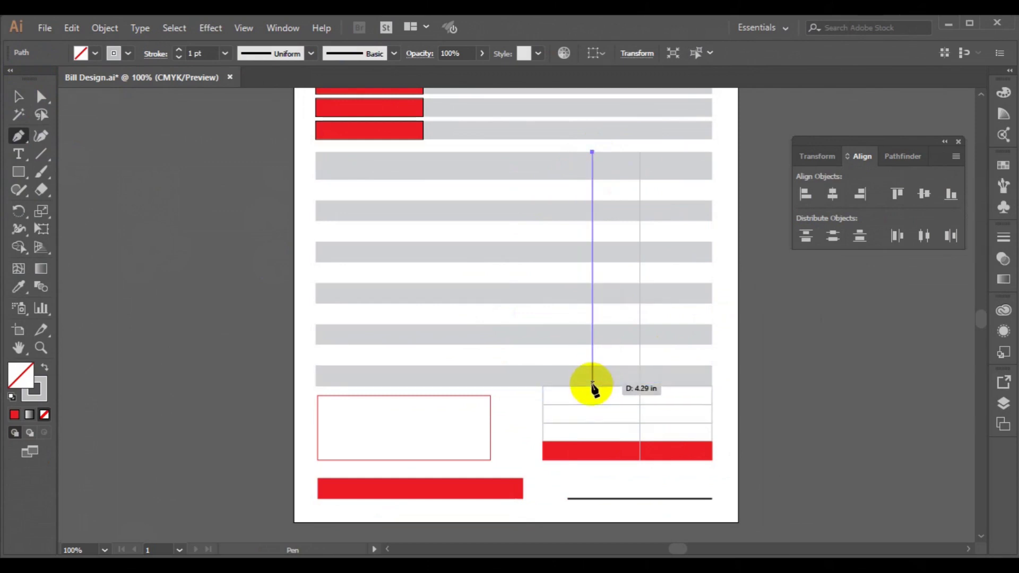
pyautogui.keyDown('ctrl'); pyautogui.click(732, 424); pyautogui.keyUp('ctrl')
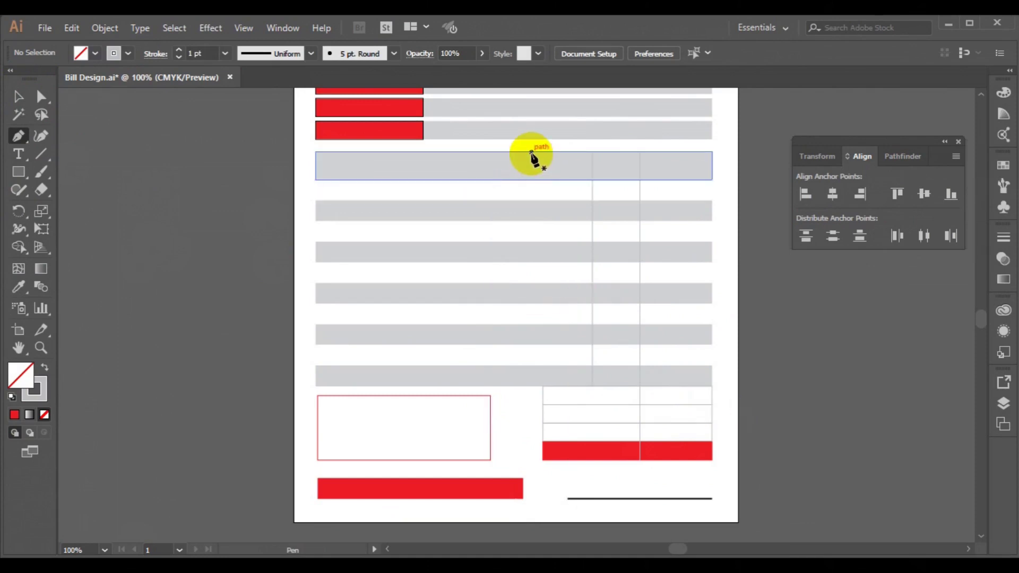
# Draw the third and fourth vertical dividers down to the last grey row.
pyautogui.click(531, 152)
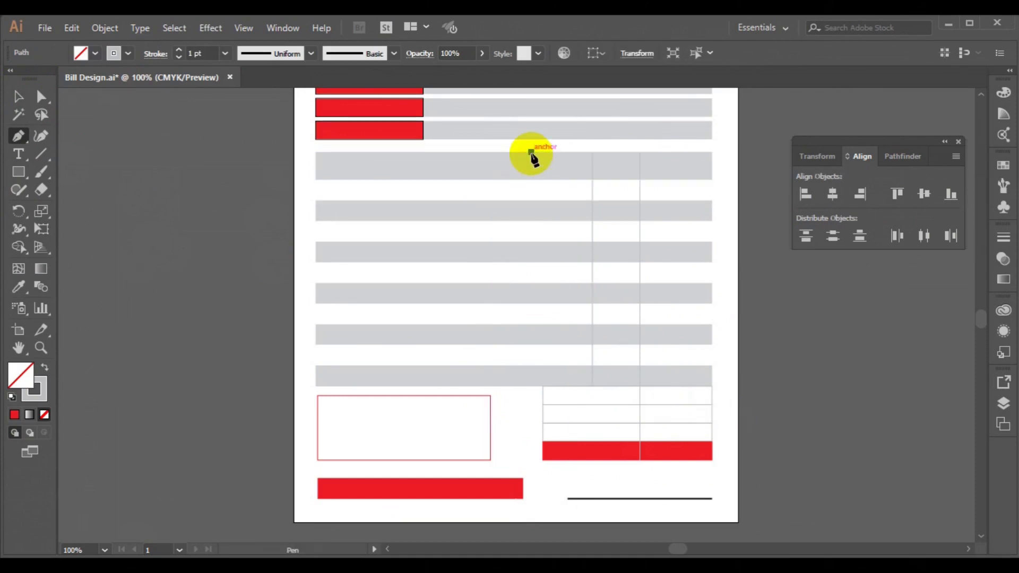
pyautogui.click(530, 386)
pyautogui.keyDown('ctrl'); pyautogui.click(843, 407); pyautogui.keyUp('ctrl')
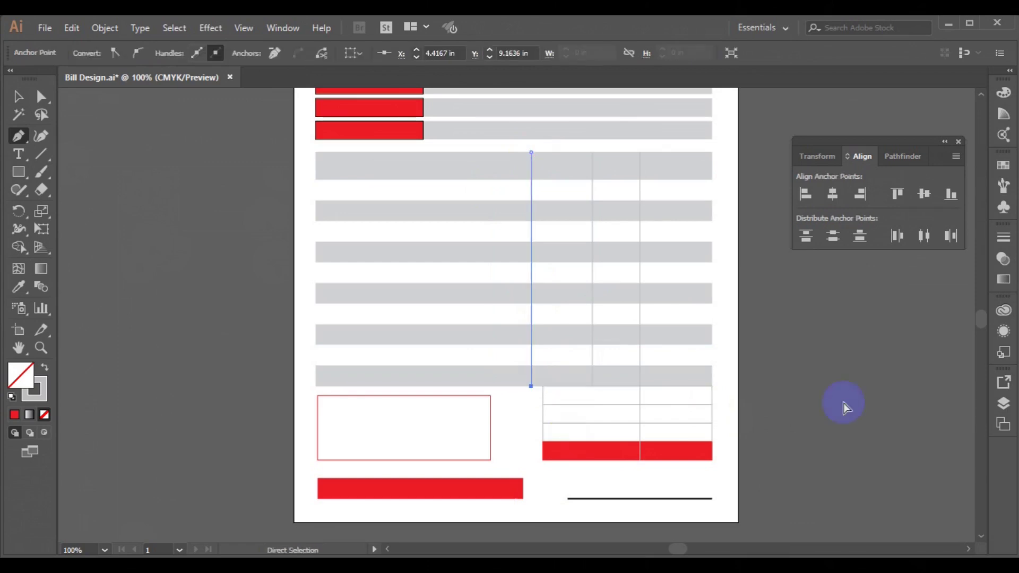
pyautogui.click(343, 154)
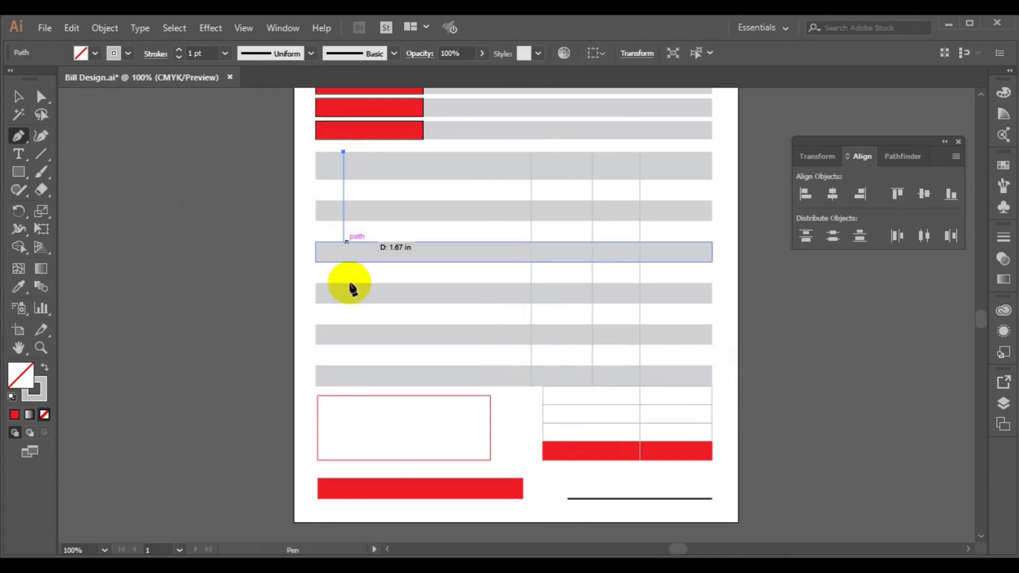
pyautogui.click(343, 386)
pyautogui.keyDown('ctrl'); pyautogui.click(170, 452); pyautogui.keyUp('ctrl')
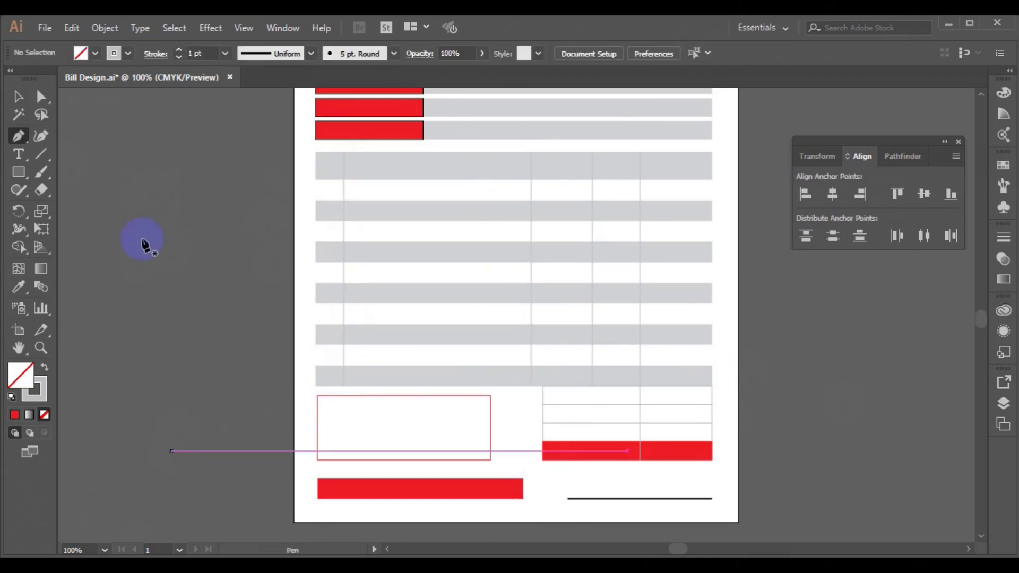
pyautogui.click(20, 97)
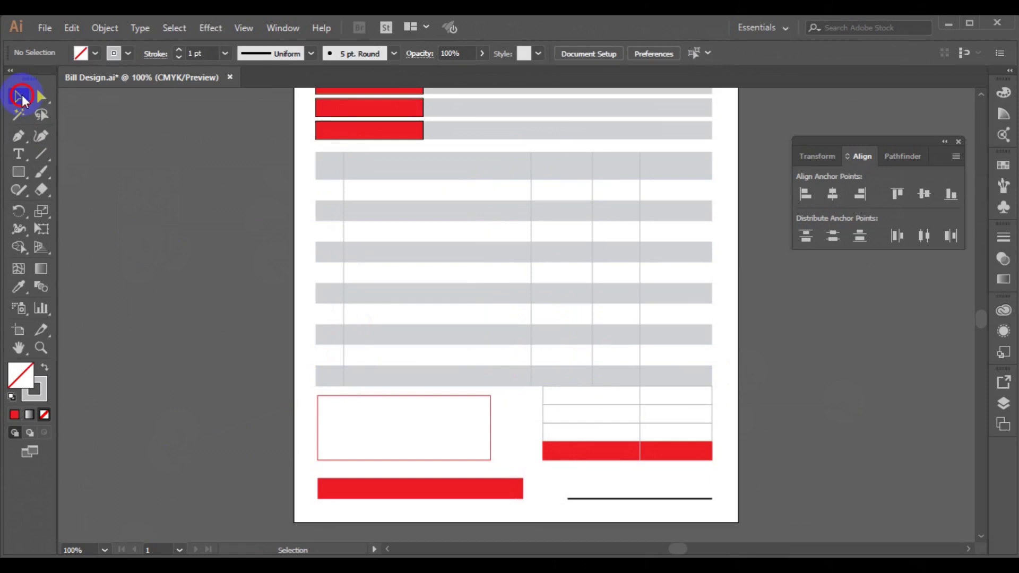
# Give the four column divider lines a 1.7 pt stroke weight.
pyautogui.click(342, 315)
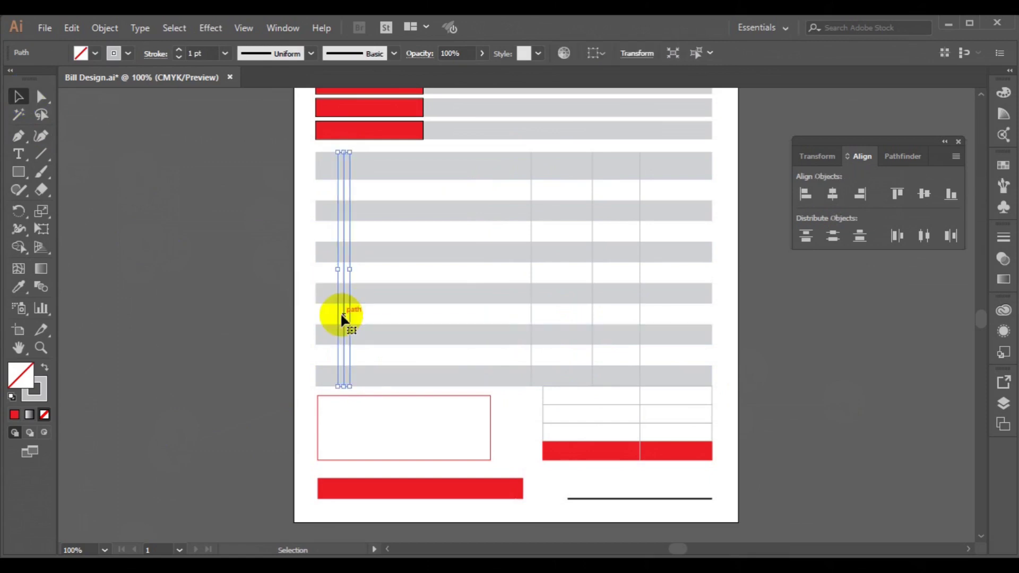
pyautogui.keyDown('shift'); pyautogui.click(531, 313); pyautogui.keyUp('shift')
pyautogui.keyDown('shift'); pyautogui.click(593, 313); pyautogui.keyUp('shift')
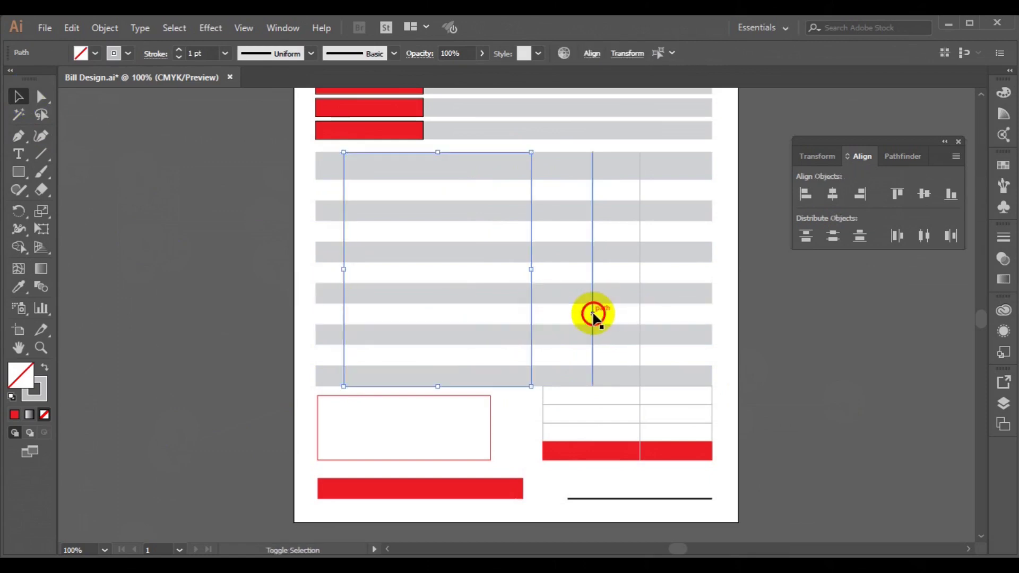
pyautogui.keyDown('shift'); pyautogui.click(639, 354); pyautogui.keyUp('shift')
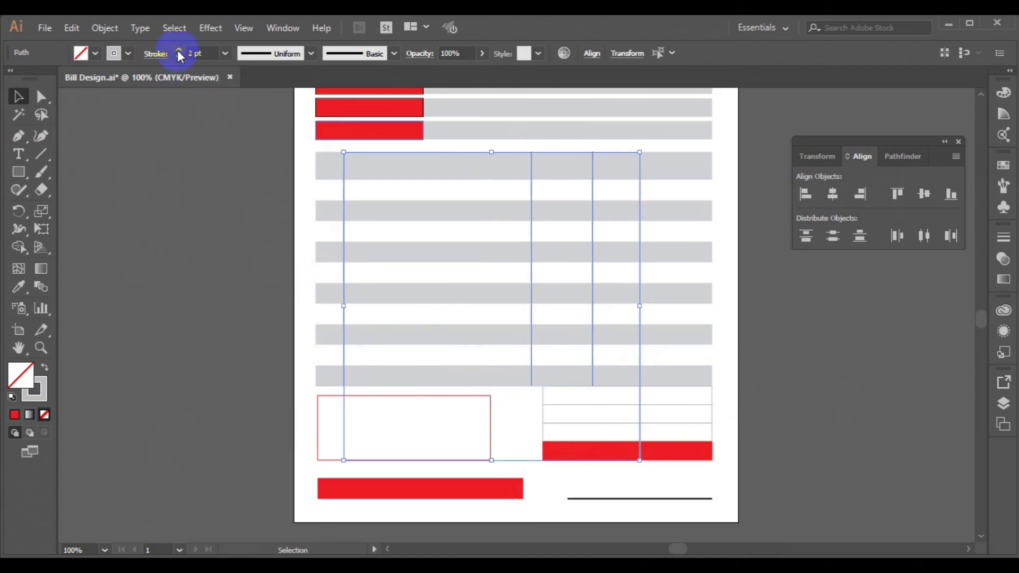
pyautogui.click(180, 125)
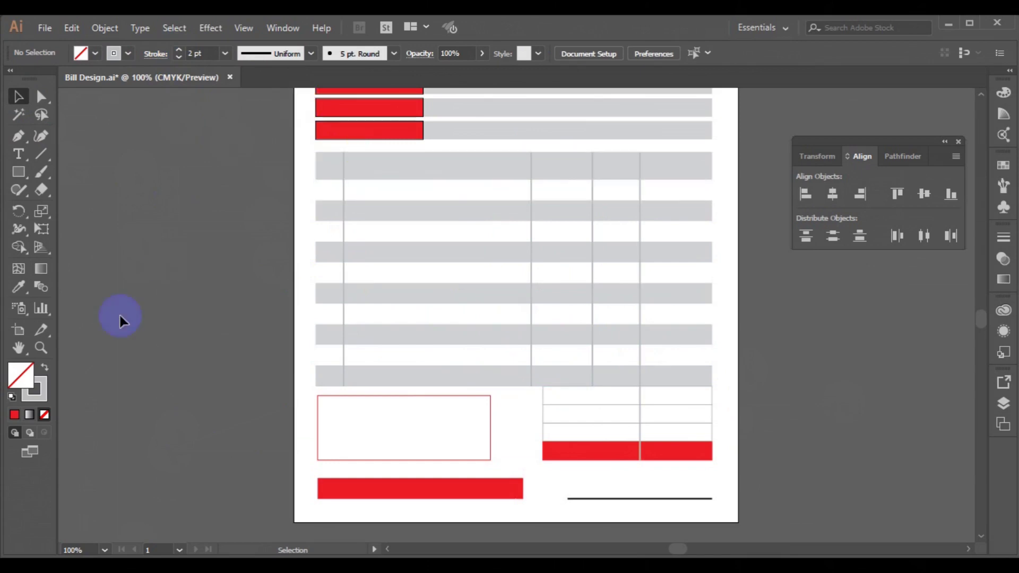
pyautogui.click(344, 359)
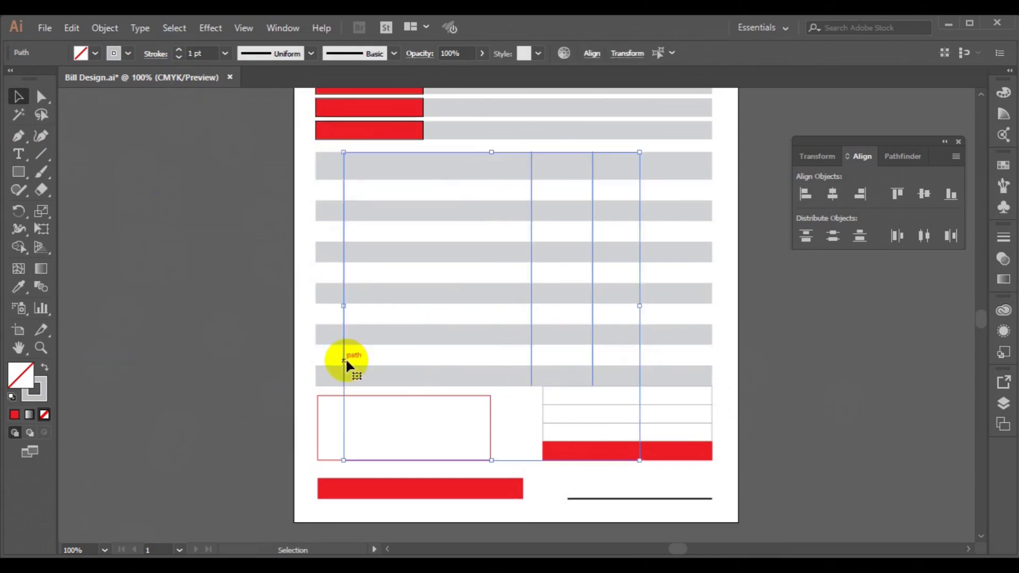
pyautogui.click(194, 53)
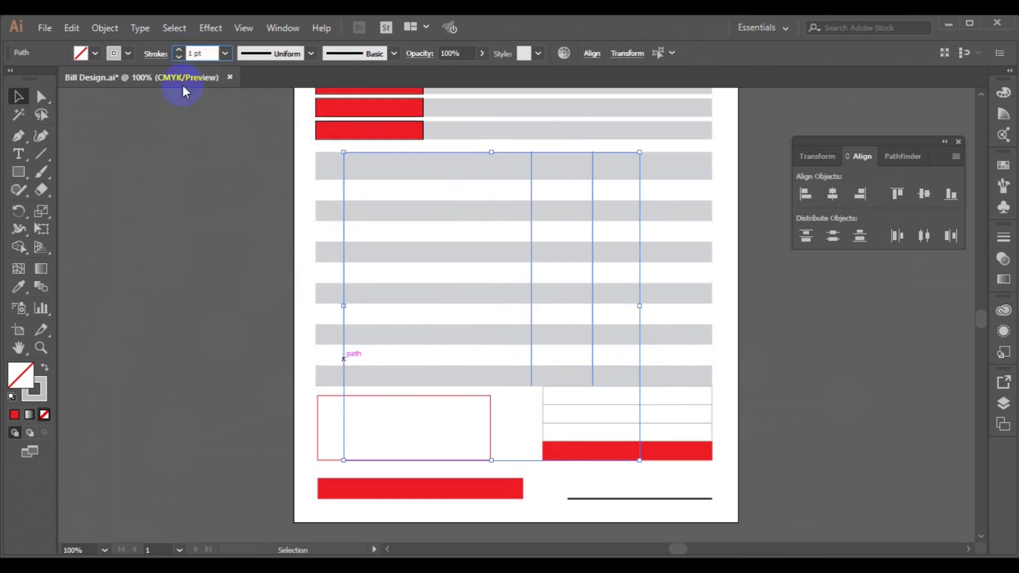
pyautogui.write('1')
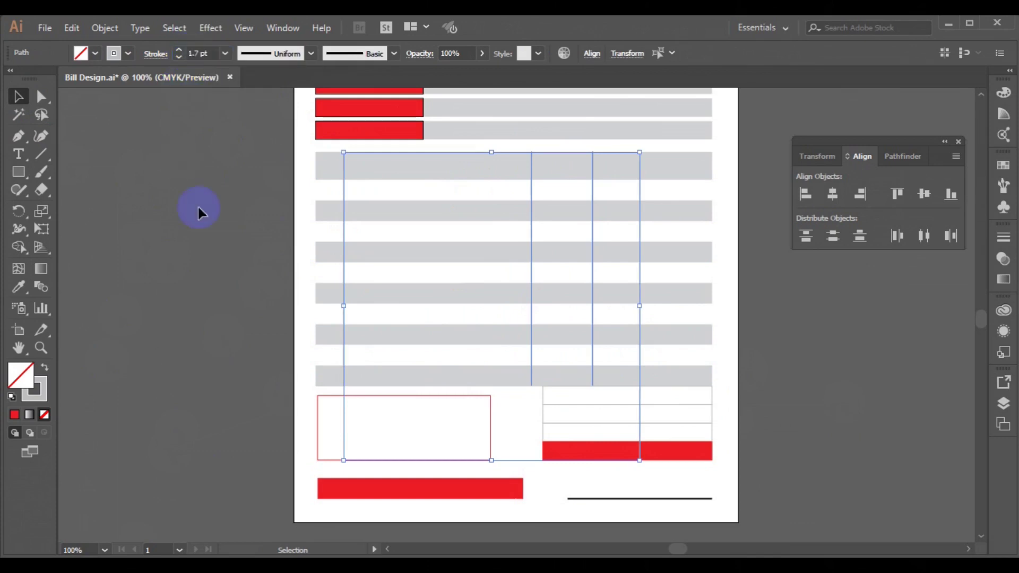
pyautogui.click(197, 205)
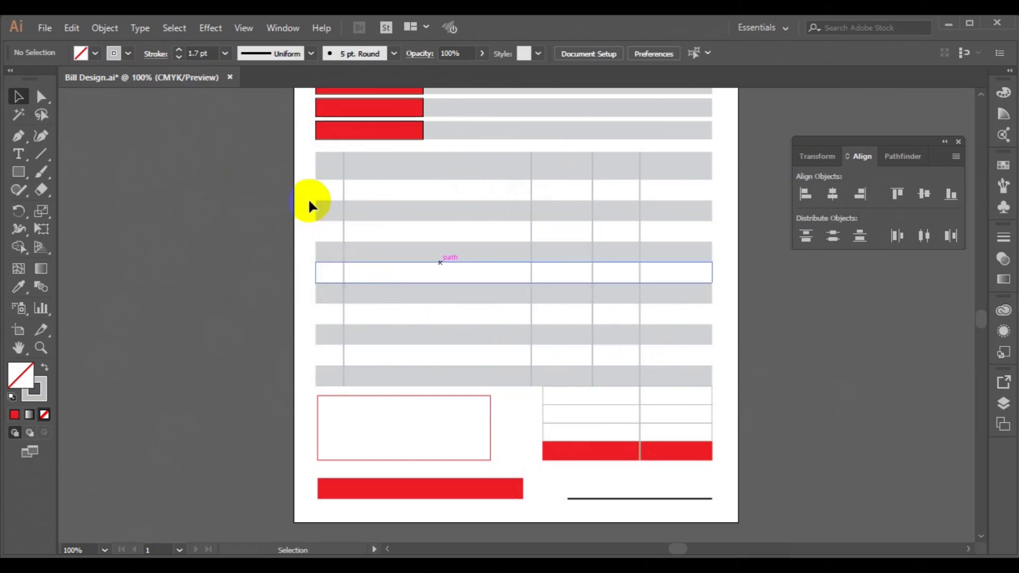
pyautogui.moveTo(224, 129); pyautogui.dragTo(484, 239)
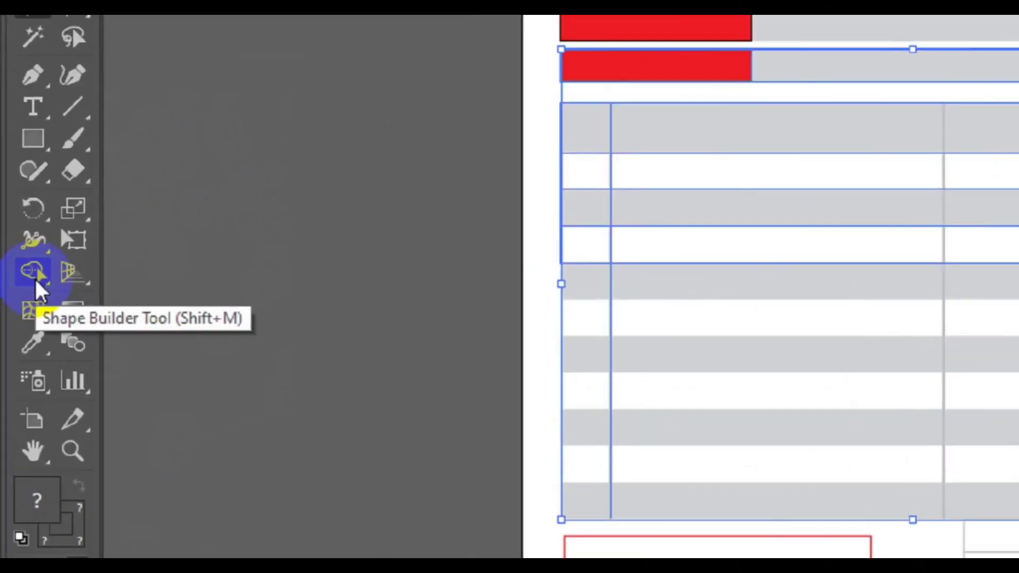
# Try filling the top row black with Shape Builder, then undo it.
pyautogui.click(35, 284)
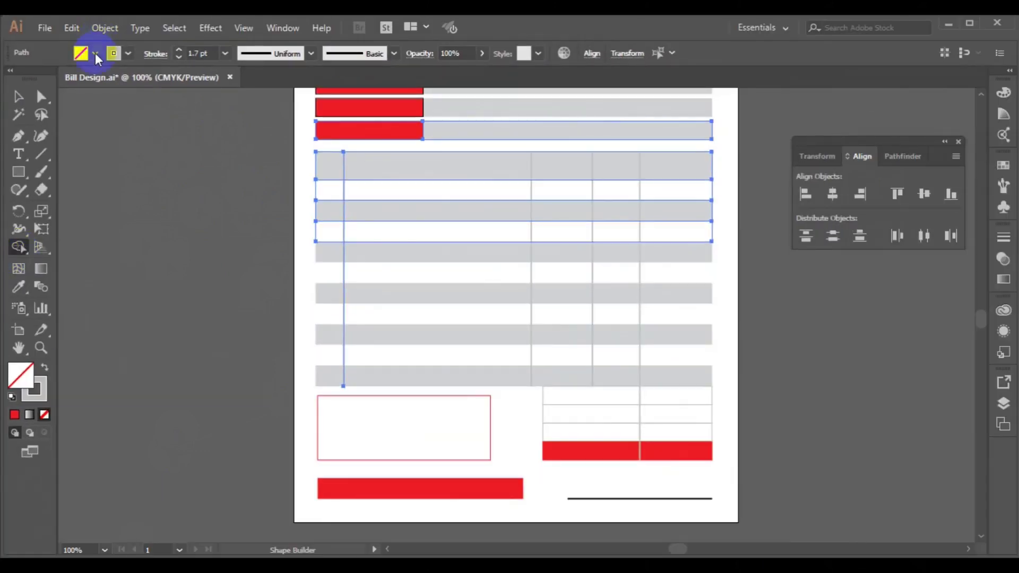
pyautogui.click(96, 54)
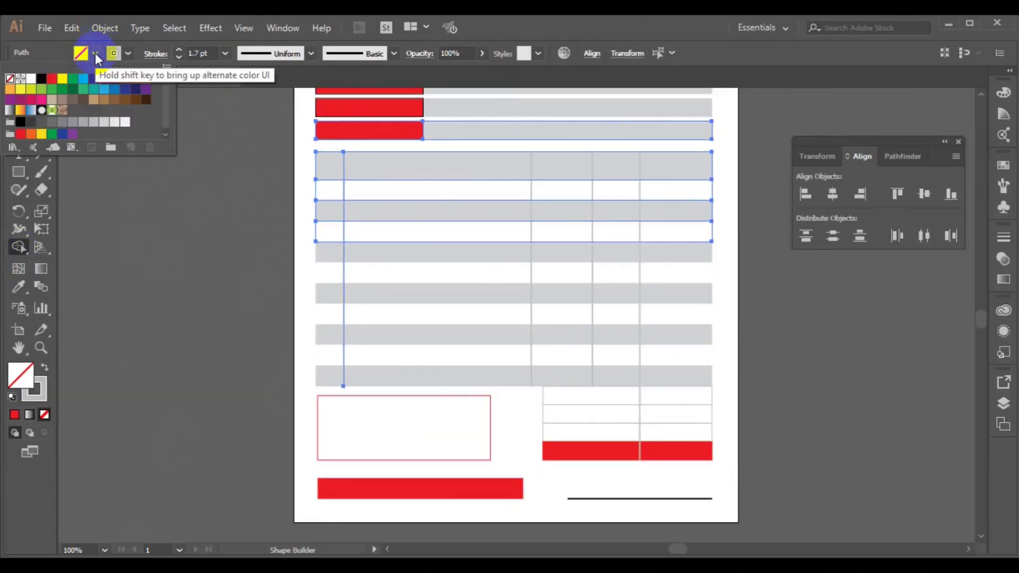
pyautogui.click(42, 83)
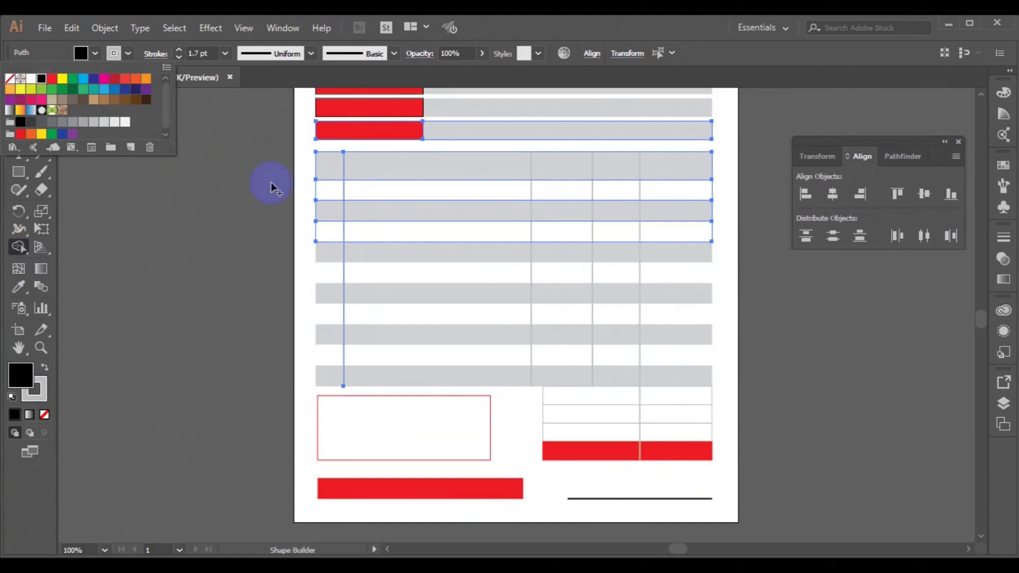
pyautogui.click(328, 168)
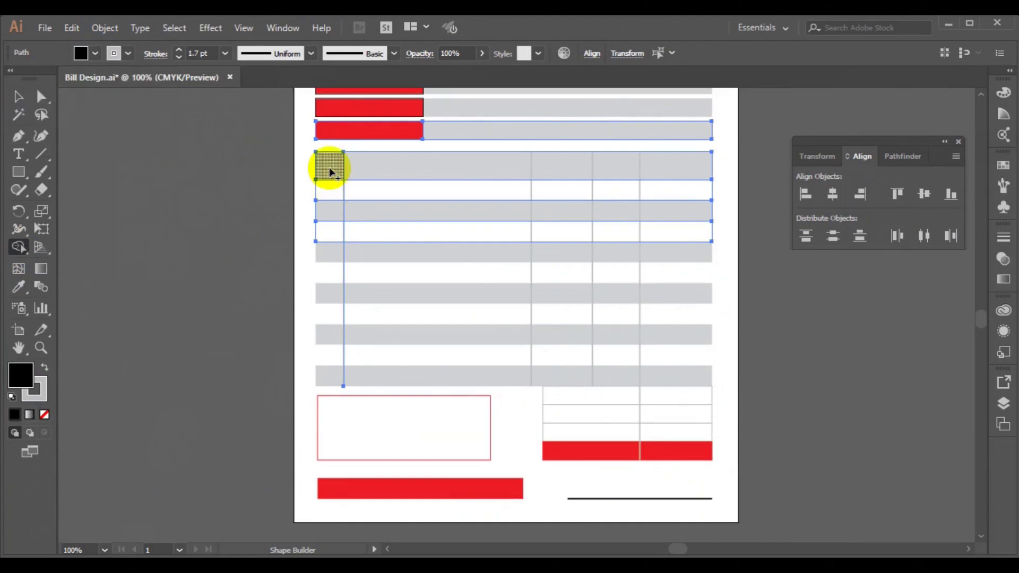
pyautogui.click(461, 168)
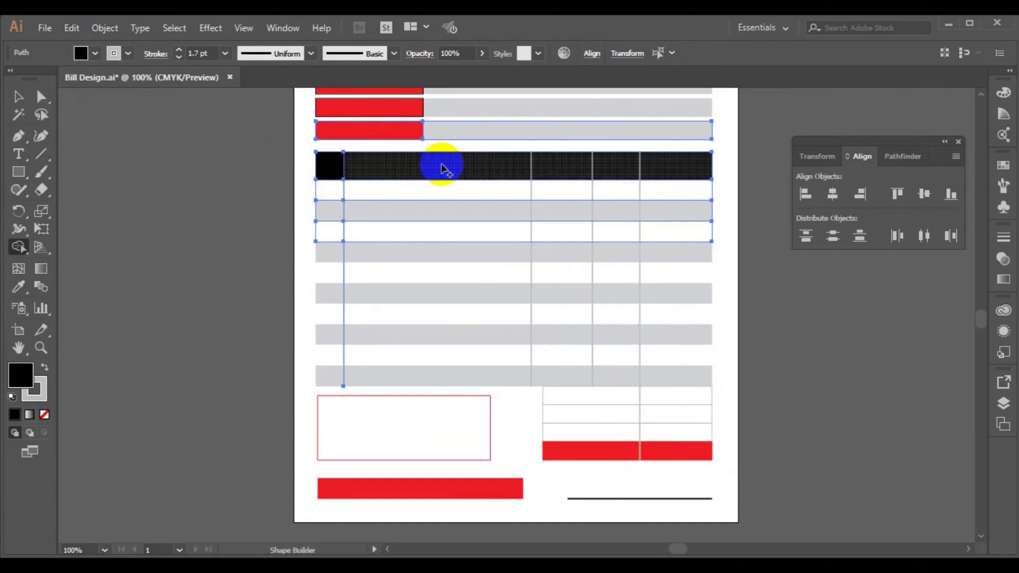
pyautogui.hotkey('ctrl', 'z')
# Stretch the three divider lines up to reach the top row.
pyautogui.click(43, 99)
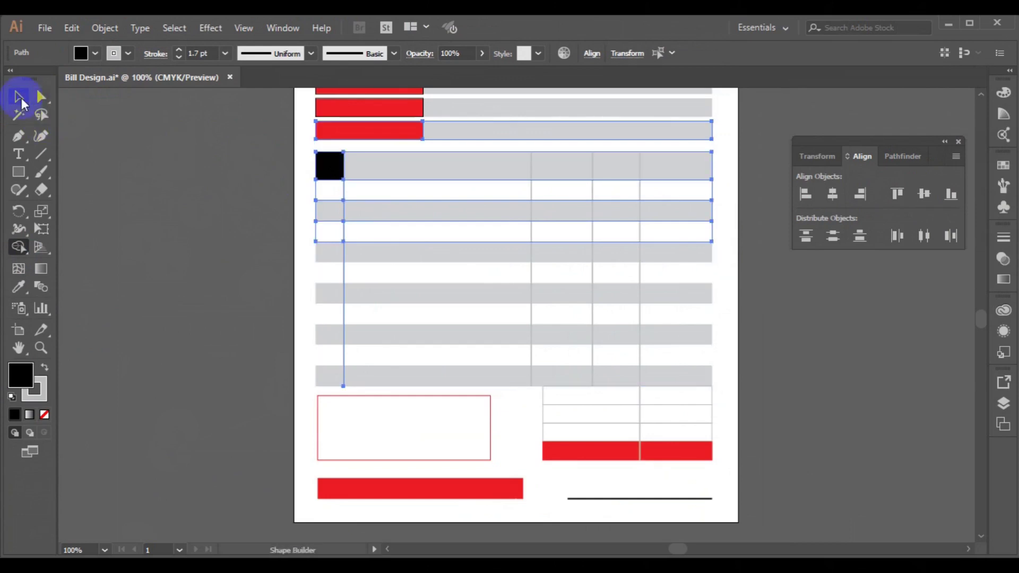
pyautogui.click(531, 181)
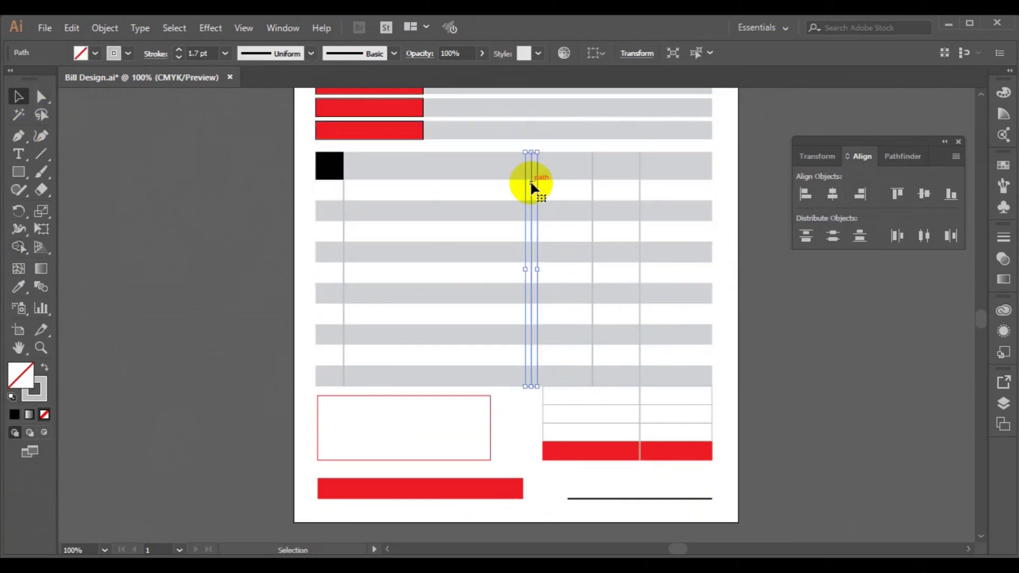
pyautogui.keyDown('shift'); pyautogui.click(594, 187); pyautogui.keyUp('shift')
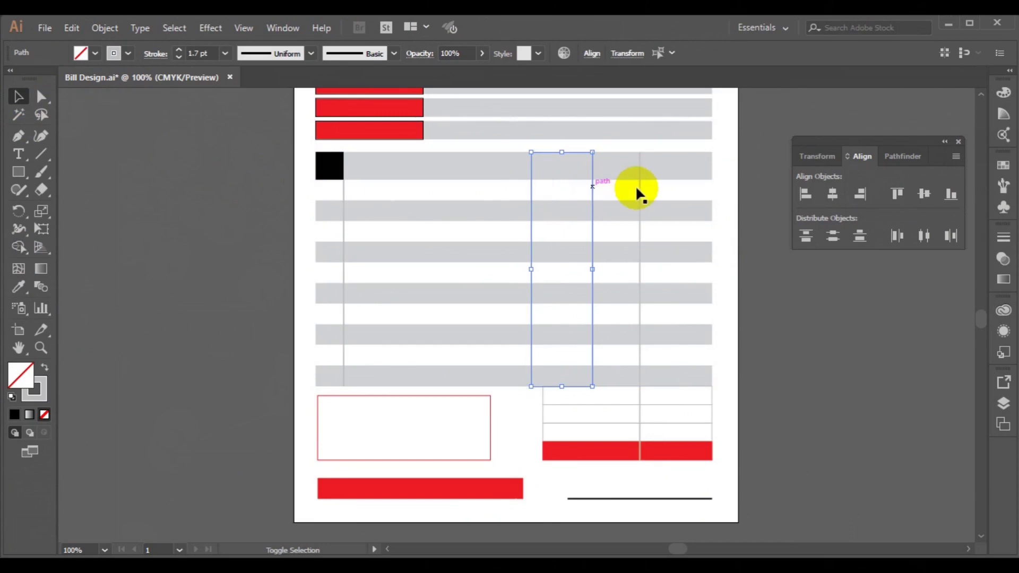
pyautogui.keyDown('shift'); pyautogui.click(639, 188); pyautogui.keyUp('shift')
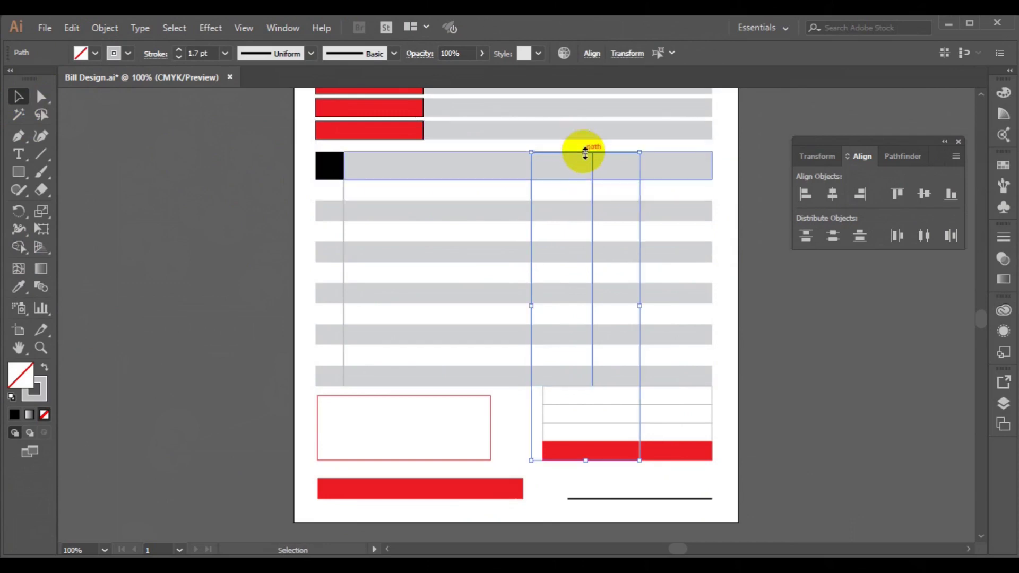
pyautogui.moveTo(584, 151); pyautogui.dragTo(584, 146)
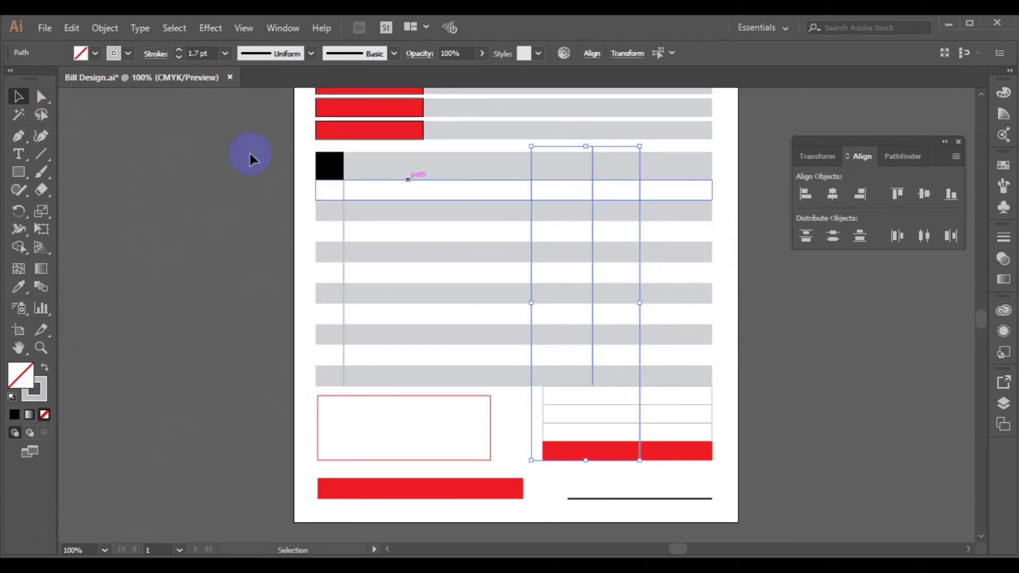
pyautogui.keyDown('shift'); pyautogui.click(390, 174); pyautogui.keyUp('shift')
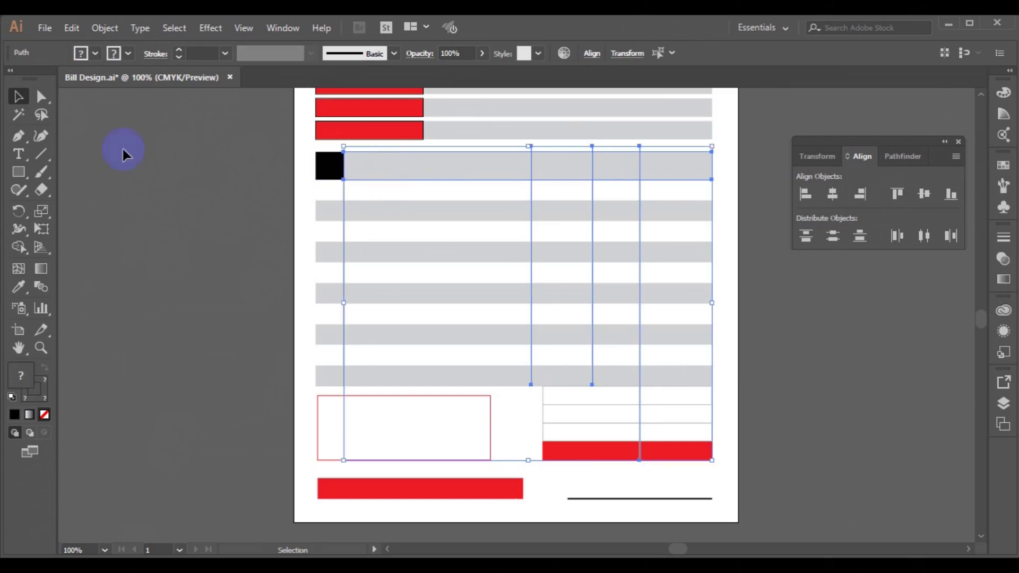
# Split the top row at the dividers and fill each cell black with no stroke.
pyautogui.click(19, 246)
pyautogui.click(400, 166)
pyautogui.click(94, 52)
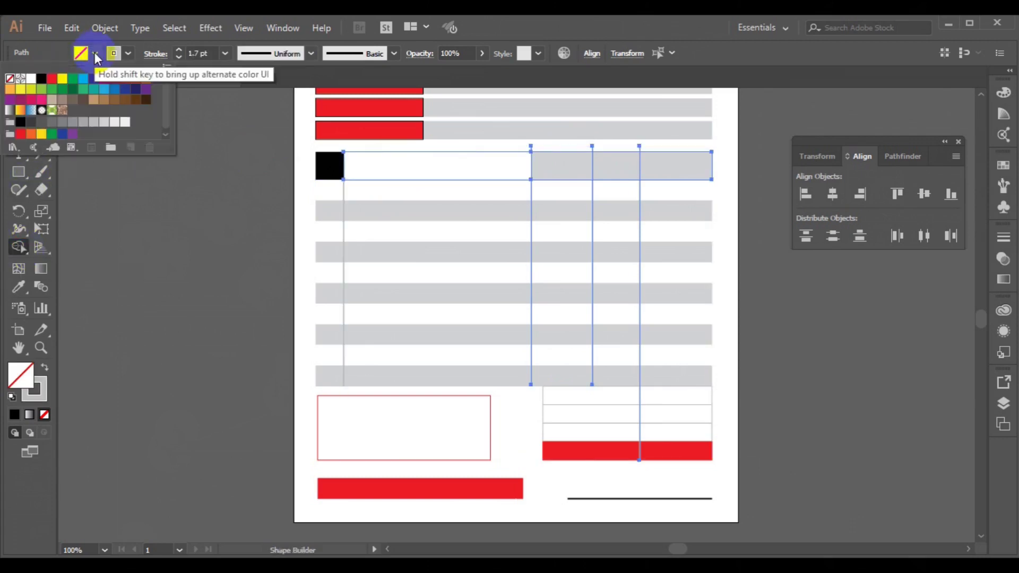
pyautogui.click(41, 78)
pyautogui.click(128, 54)
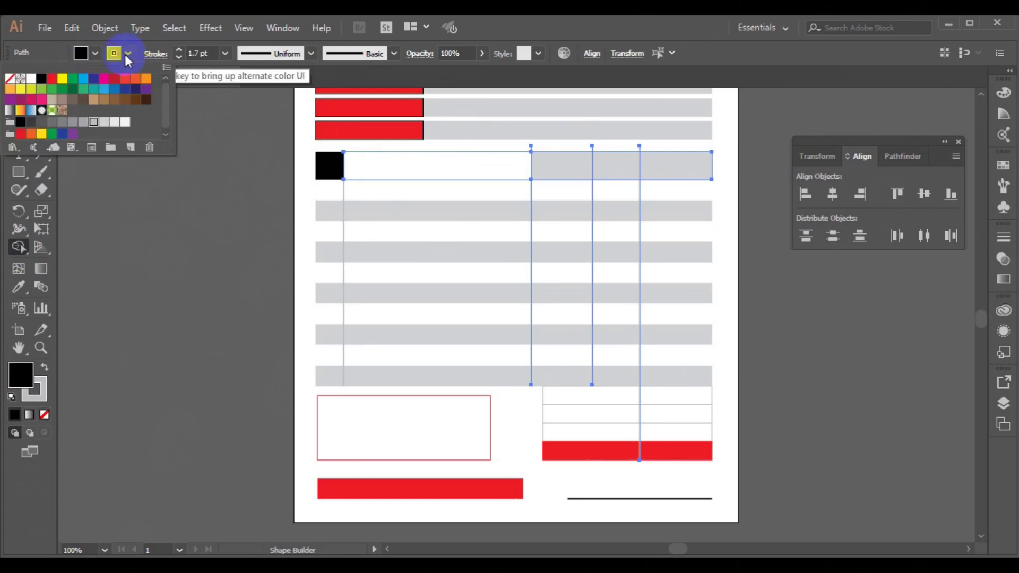
pyautogui.click(9, 78)
pyautogui.click(388, 166)
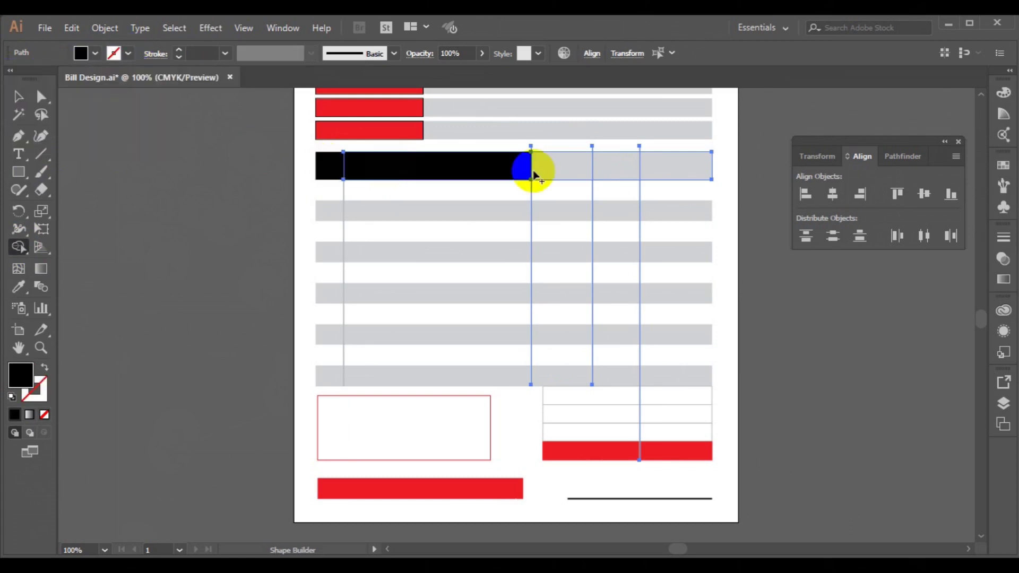
pyautogui.click(602, 171)
pyautogui.click(558, 170)
pyautogui.click(691, 164)
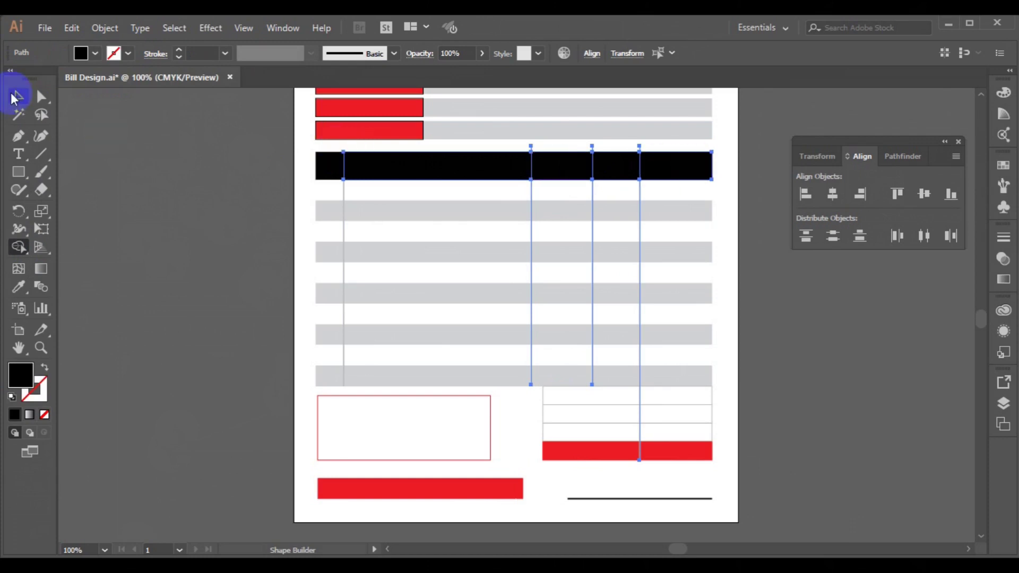
pyautogui.click(16, 97)
pyautogui.click(180, 209)
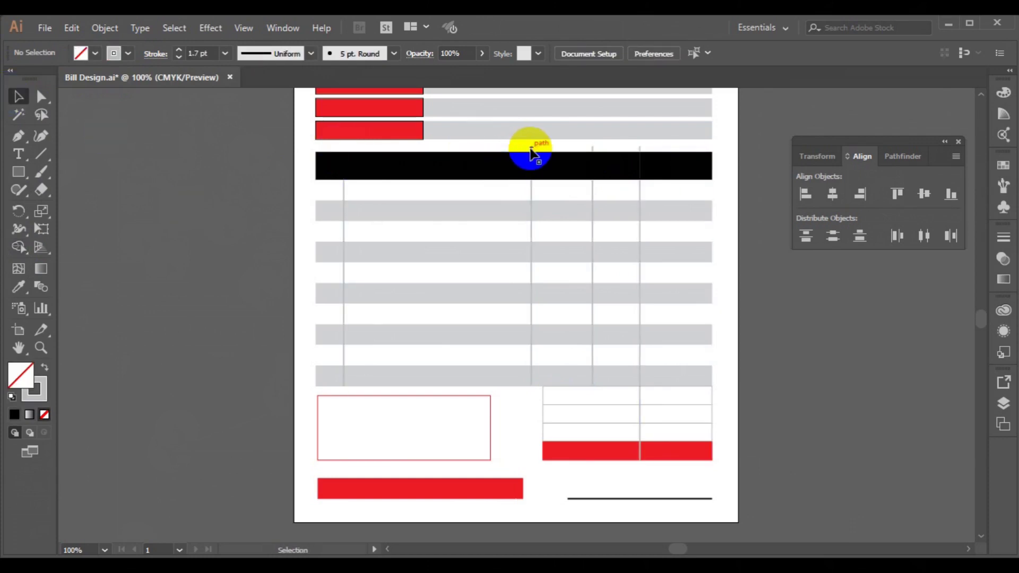
# Bring the divider lines in front of the black header row.
pyautogui.click(531, 151)
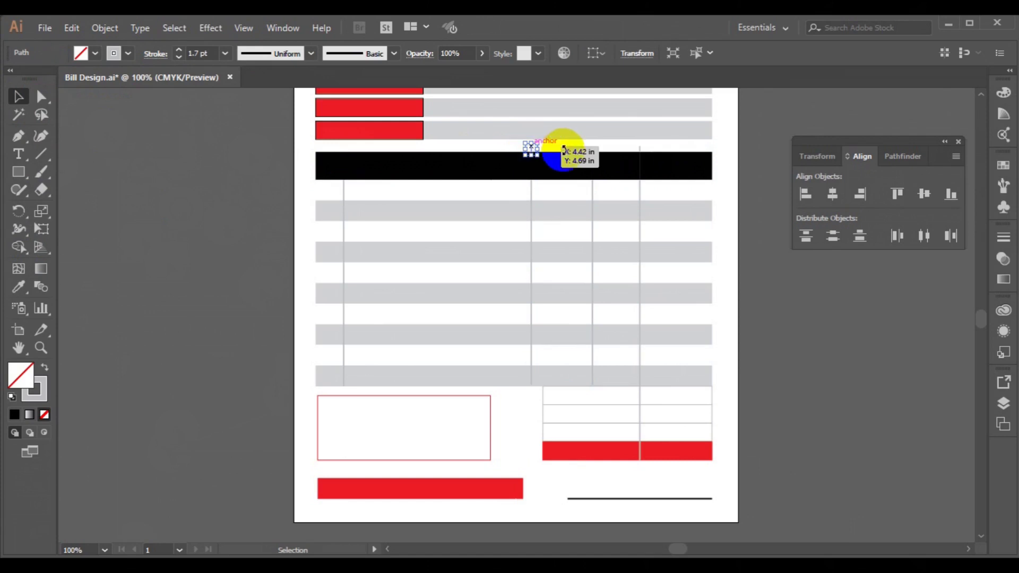
pyautogui.hotkey('ctrl', '=')
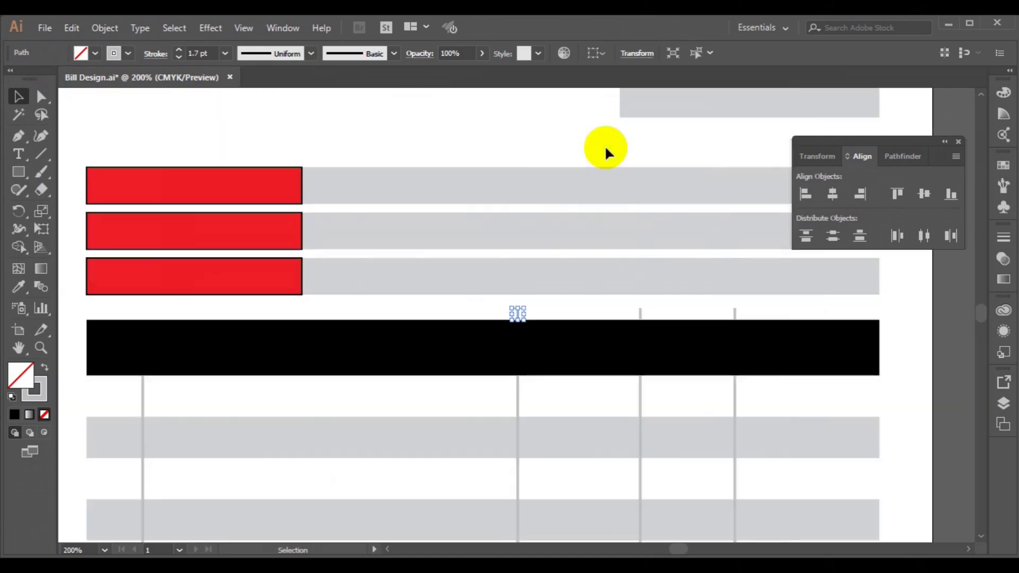
pyautogui.moveTo(518, 314); pyautogui.dragTo(640, 313)
pyautogui.keyDown('shift'); pyautogui.click(734, 314); pyautogui.keyUp('shift')
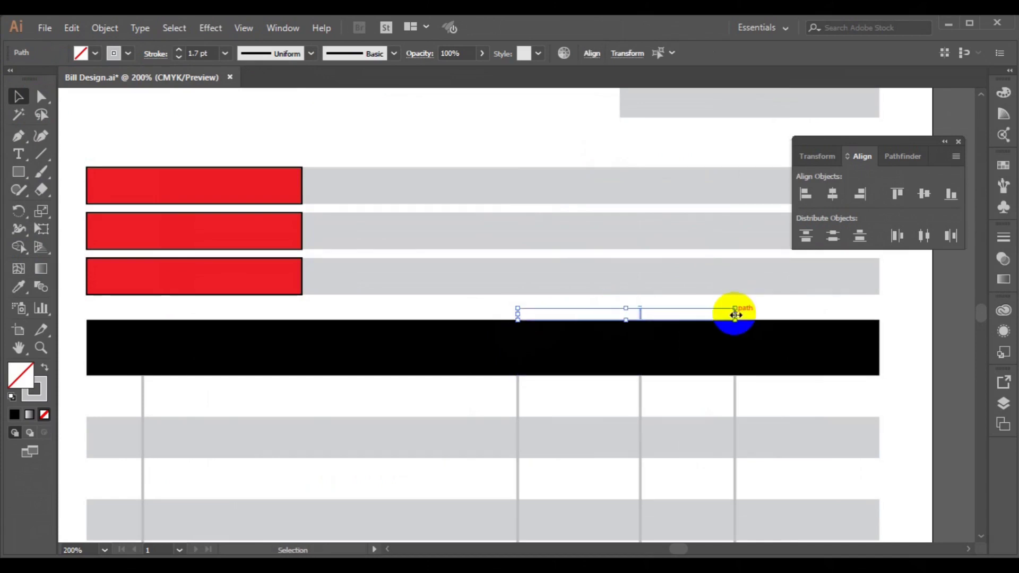
pyautogui.rightClick(735, 313)
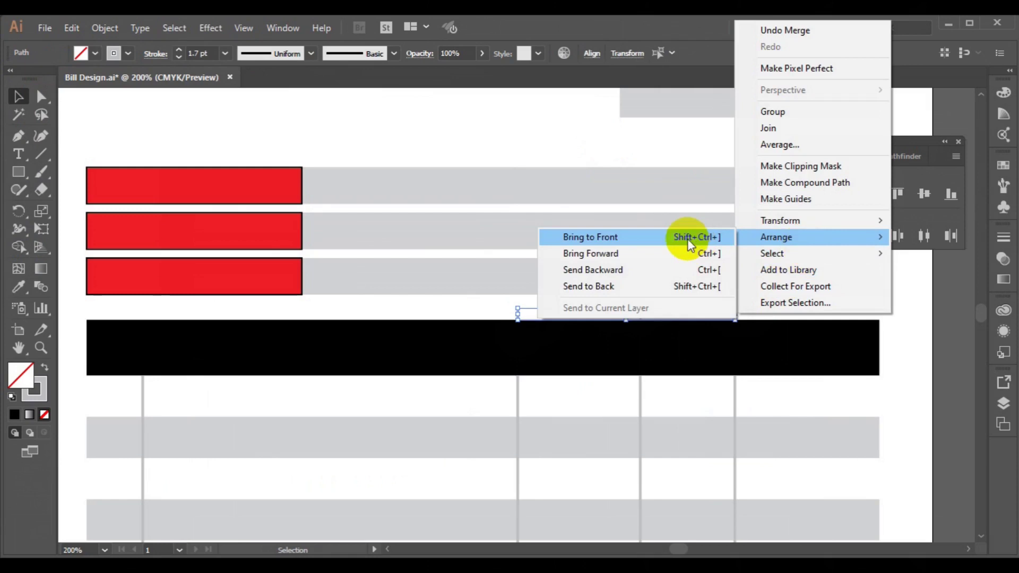
pyautogui.click(610, 236)
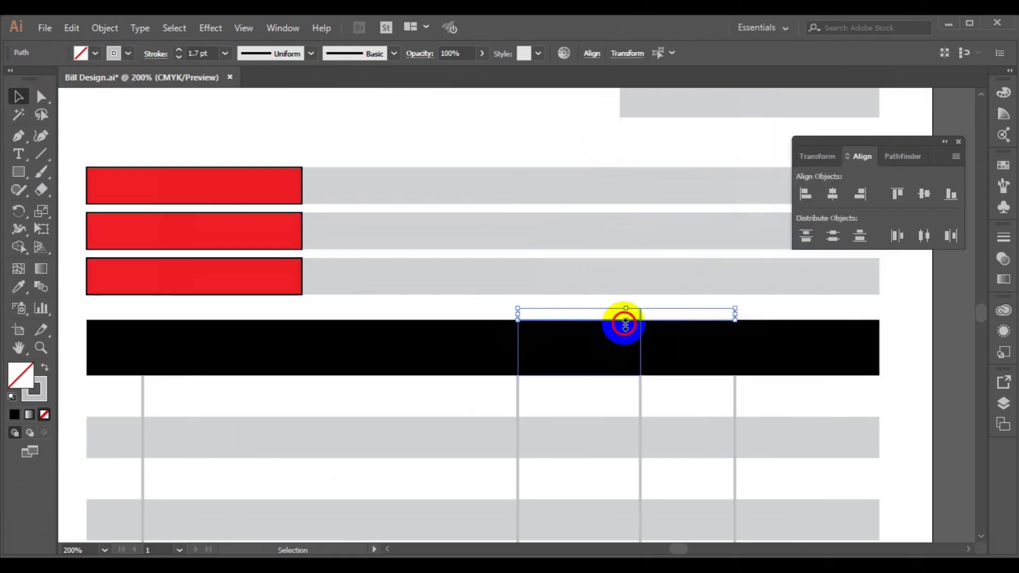
# Extend the dividers' tops, including the first divider, to the header's top edge.
pyautogui.moveTo(625, 324); pyautogui.dragTo(626, 378)
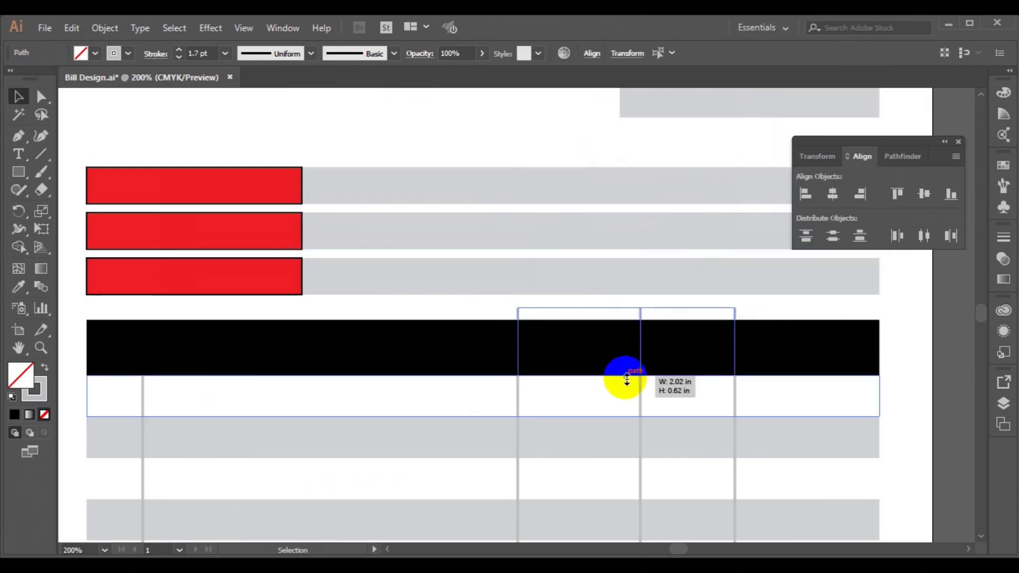
pyautogui.moveTo(626, 378)
pyautogui.mouseDown()
pyautogui.moveTo(627, 309)
pyautogui.moveTo(628, 320)
pyautogui.mouseUp()
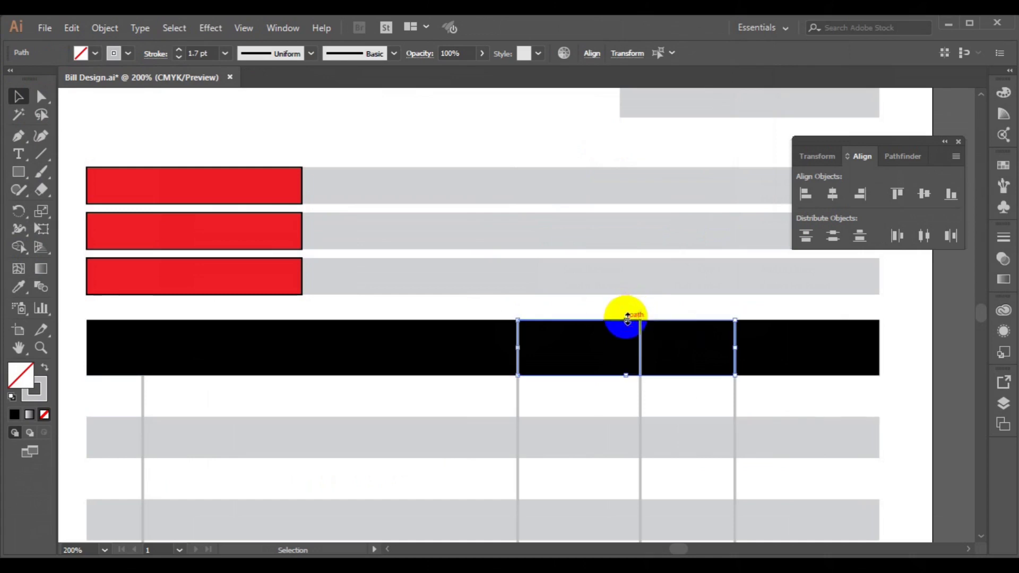
pyautogui.click(936, 359)
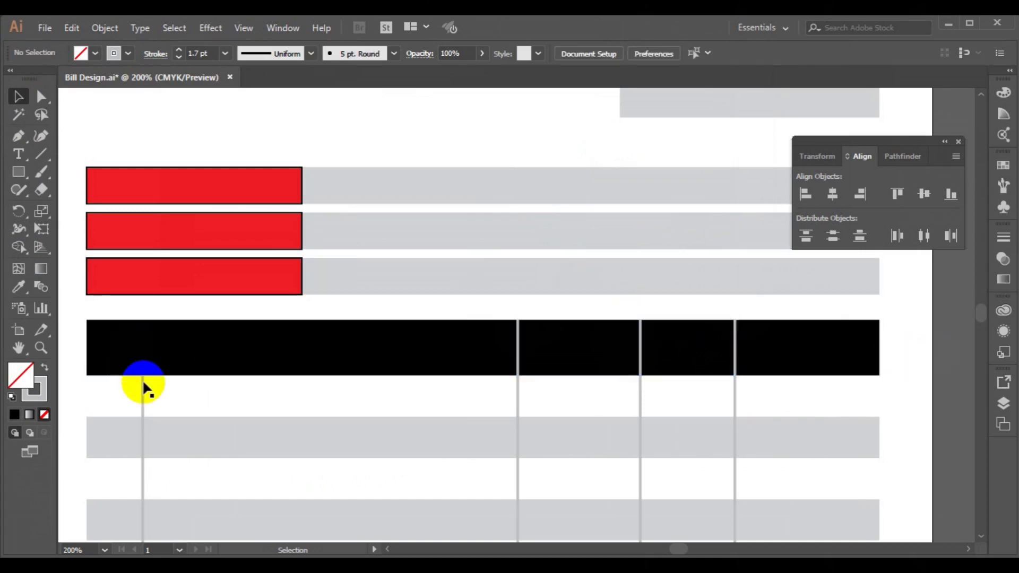
pyautogui.moveTo(142, 385); pyautogui.dragTo(145, 319)
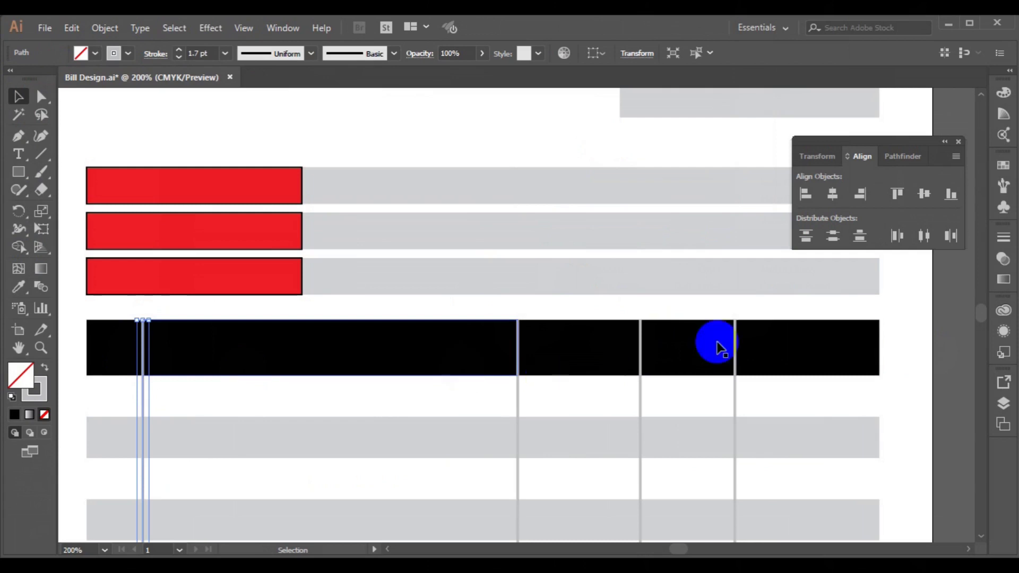
# Fill the three rightmost header cells red, keeping the first two black, and fit the page.
pyautogui.click(922, 346)
pyautogui.click(602, 340)
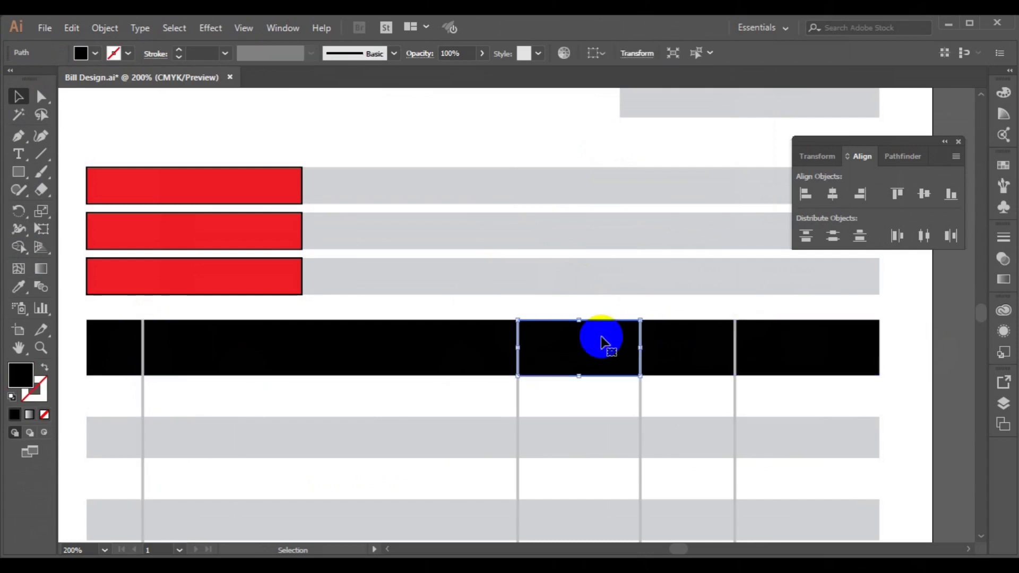
pyautogui.click(94, 59)
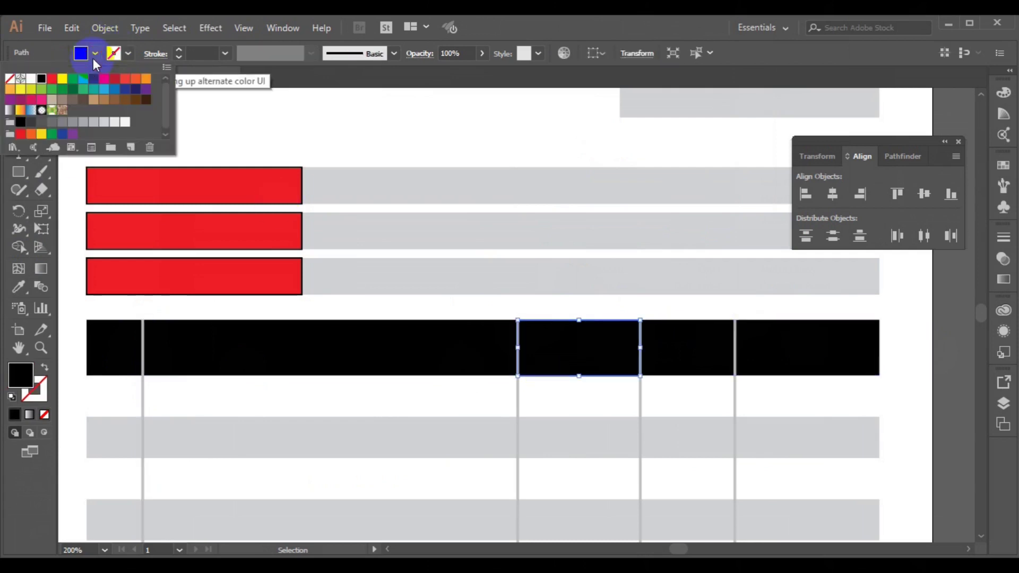
pyautogui.click(701, 356)
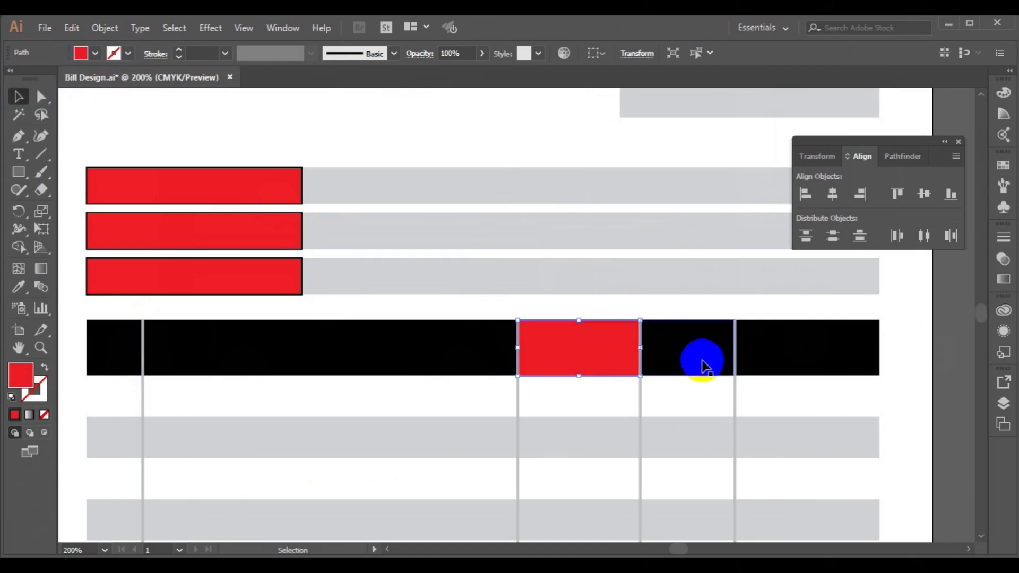
pyautogui.keyDown('shift'); pyautogui.click(781, 361); pyautogui.keyUp('shift')
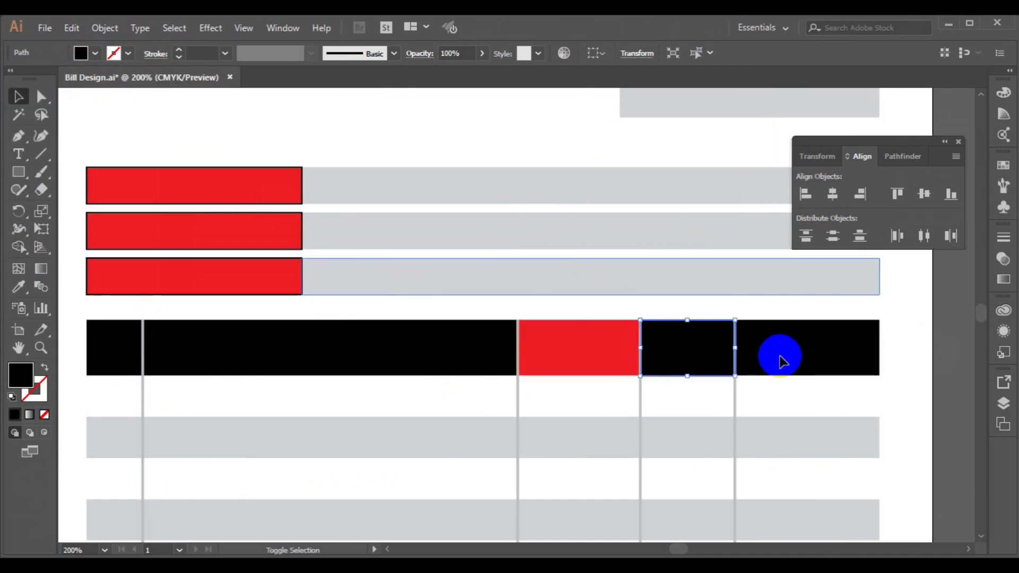
pyautogui.click(95, 53)
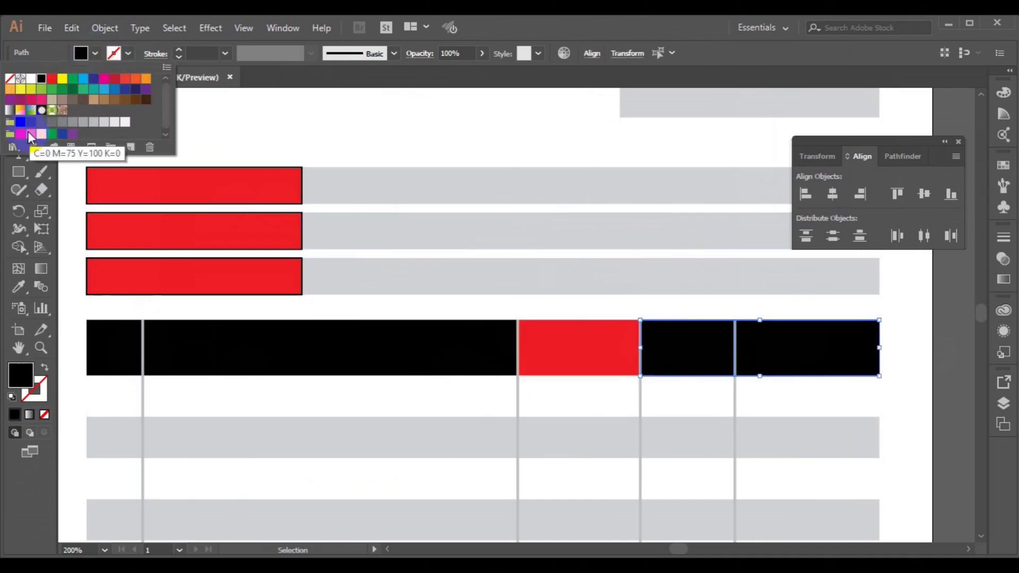
pyautogui.click(52, 78)
pyautogui.press('ctrl')
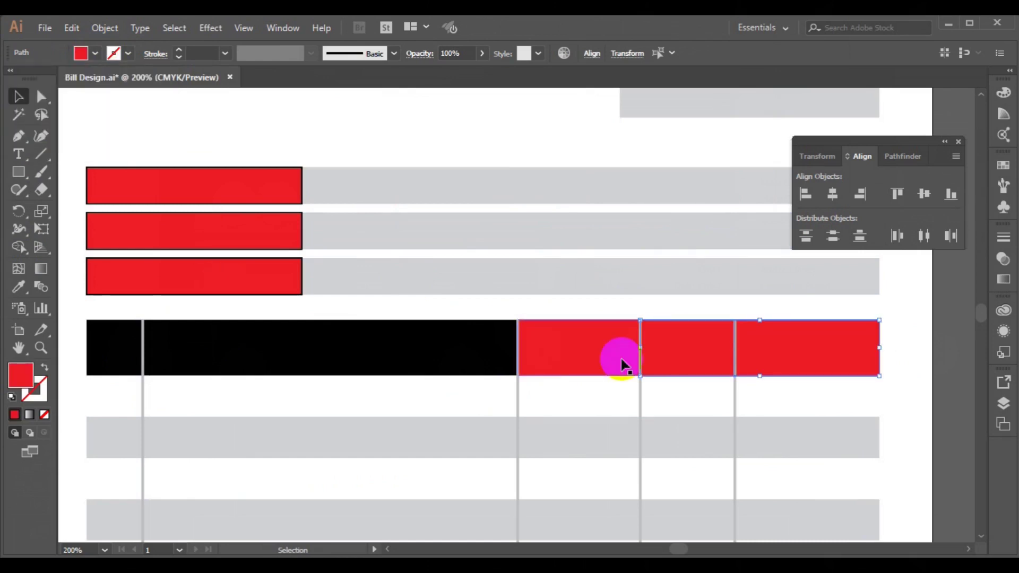
pyautogui.hotkey('ctrl', '0')
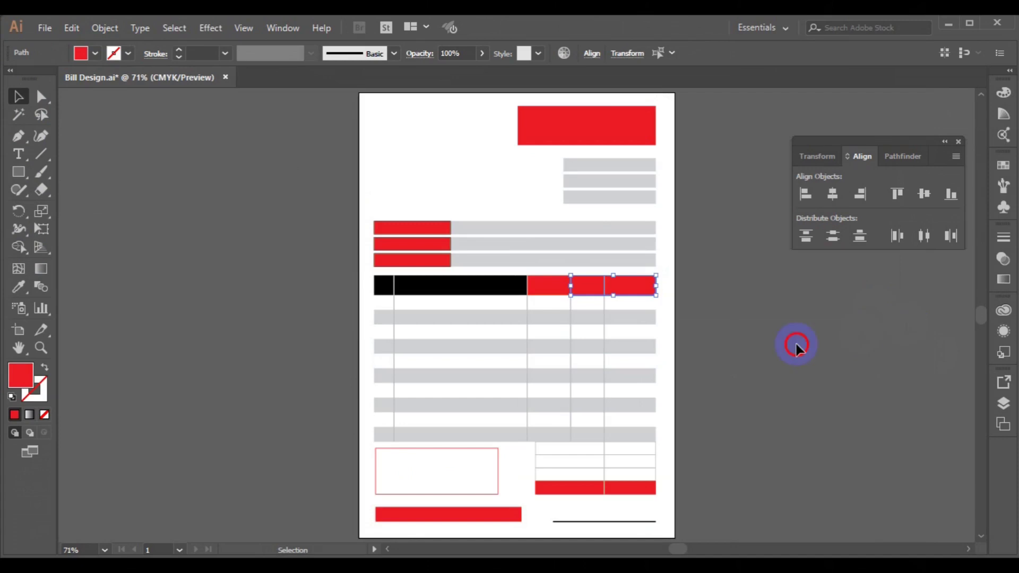
pyautogui.click(796, 345)
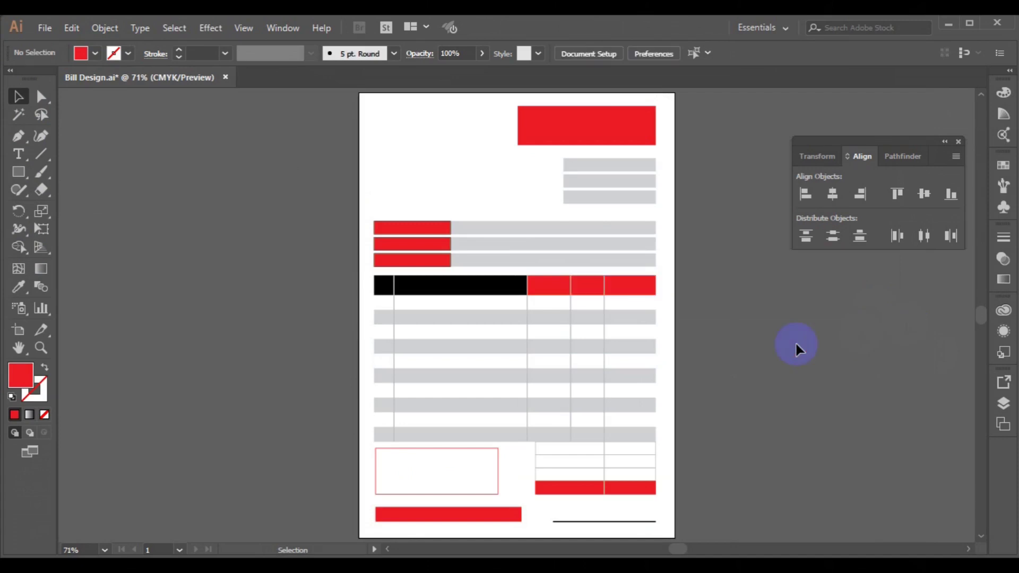
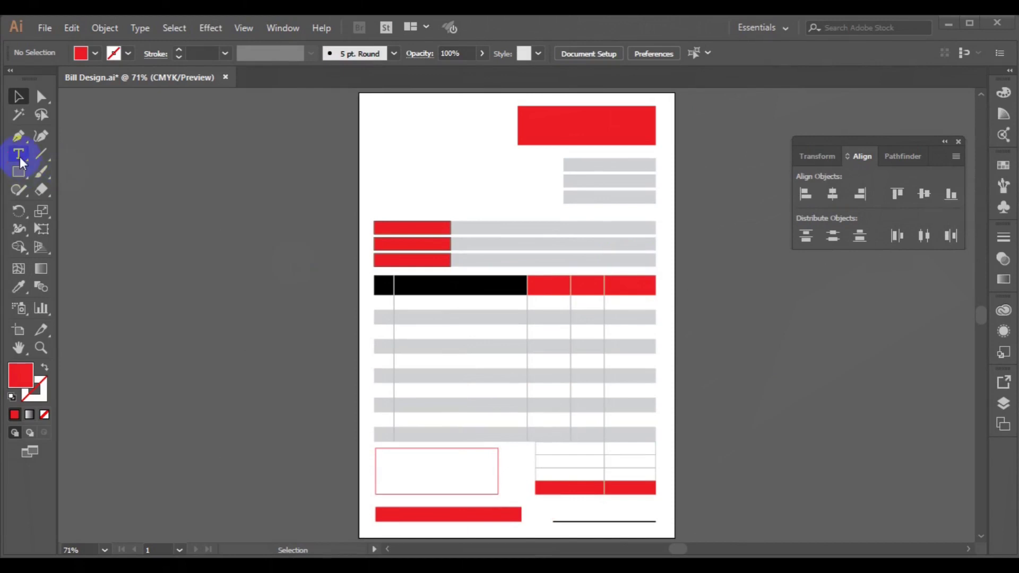
# Zoom in, close the Align panel and start a text label beside the first grey bar.
pyautogui.hotkey('ctrl', '+')
pyautogui.hotkey('ctrl', '+')
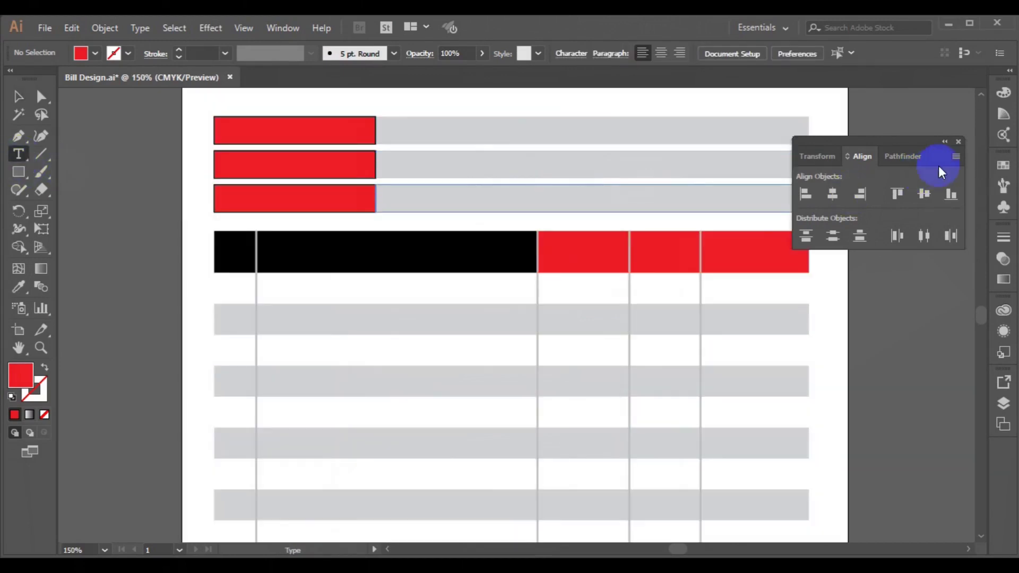
pyautogui.click(958, 142)
pyautogui.click(981, 93)
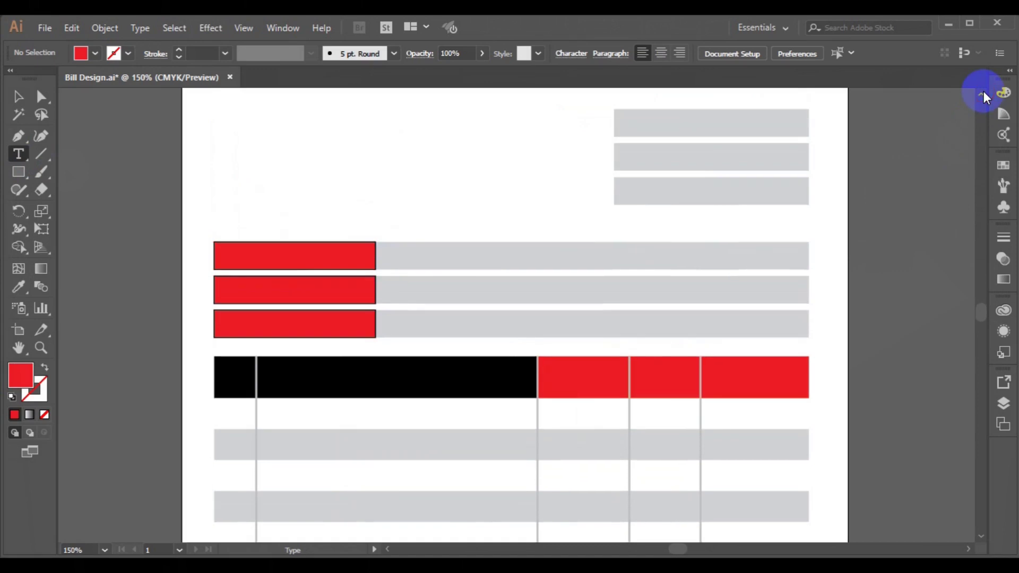
pyautogui.click(536, 198)
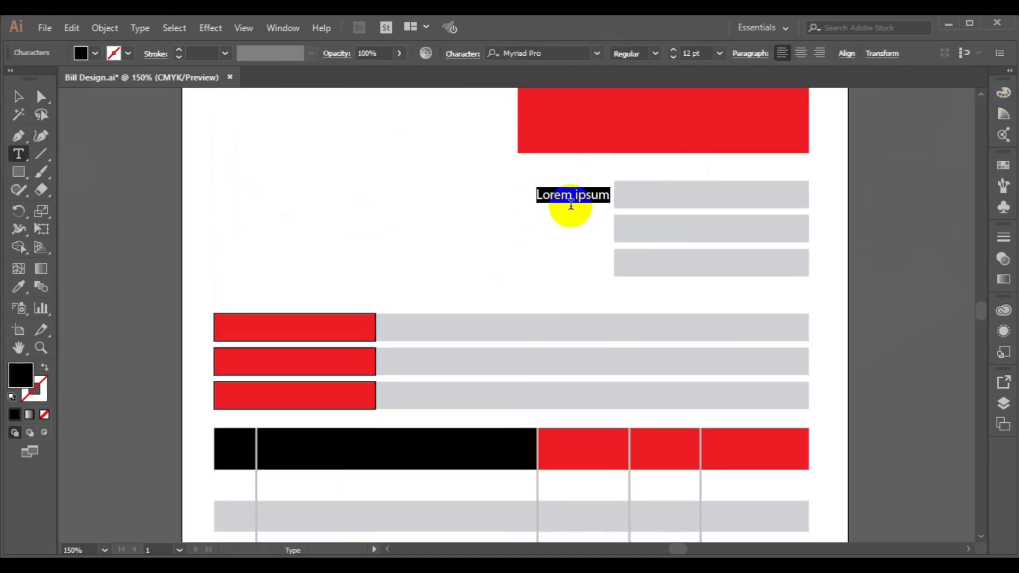
# Type the label 'Invoice No' in Roboto Medium 9 pt.
pyautogui.click(596, 53)
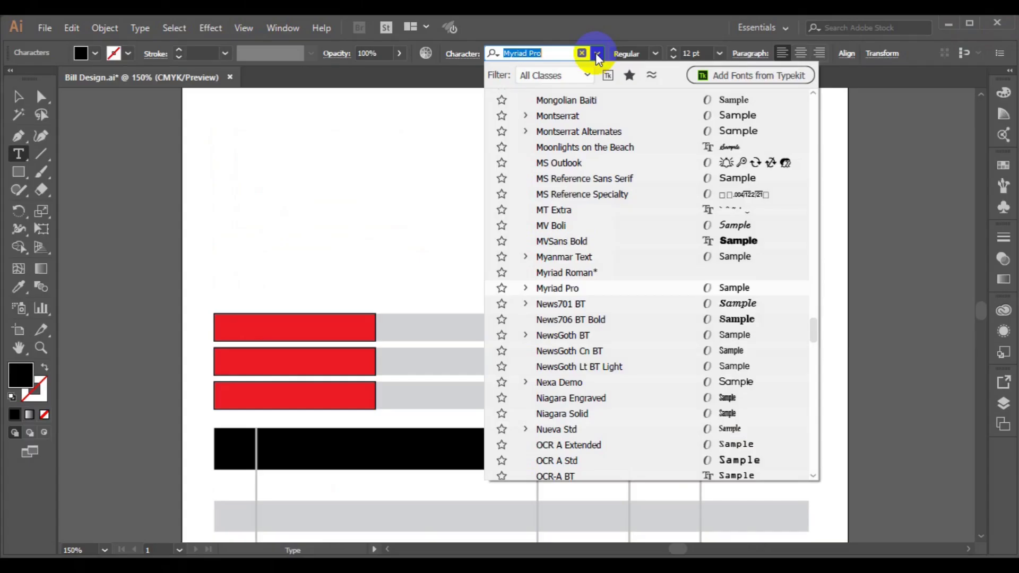
pyautogui.write('robo')
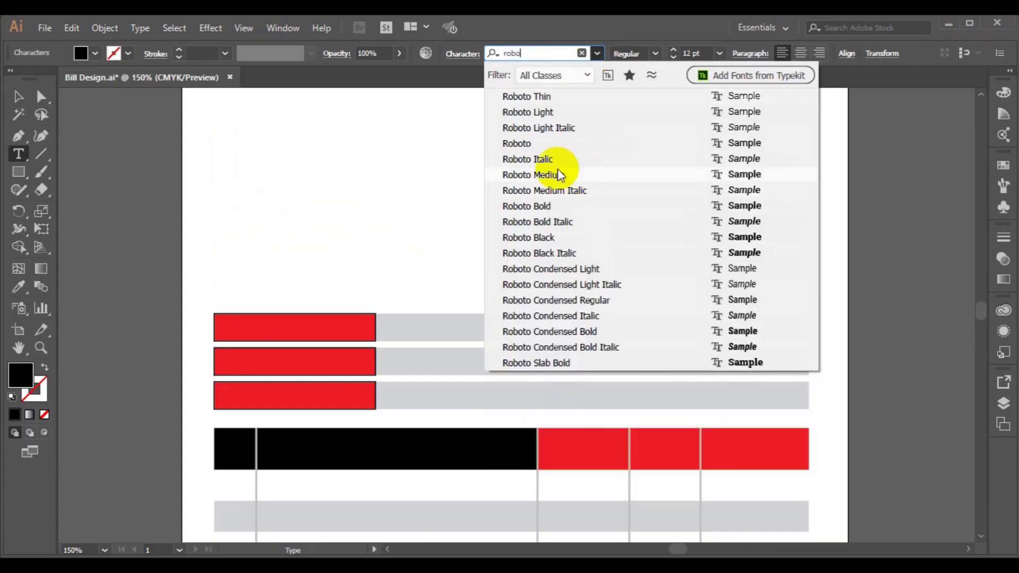
pyautogui.click(606, 166)
pyautogui.click(719, 53)
pyautogui.click(745, 121)
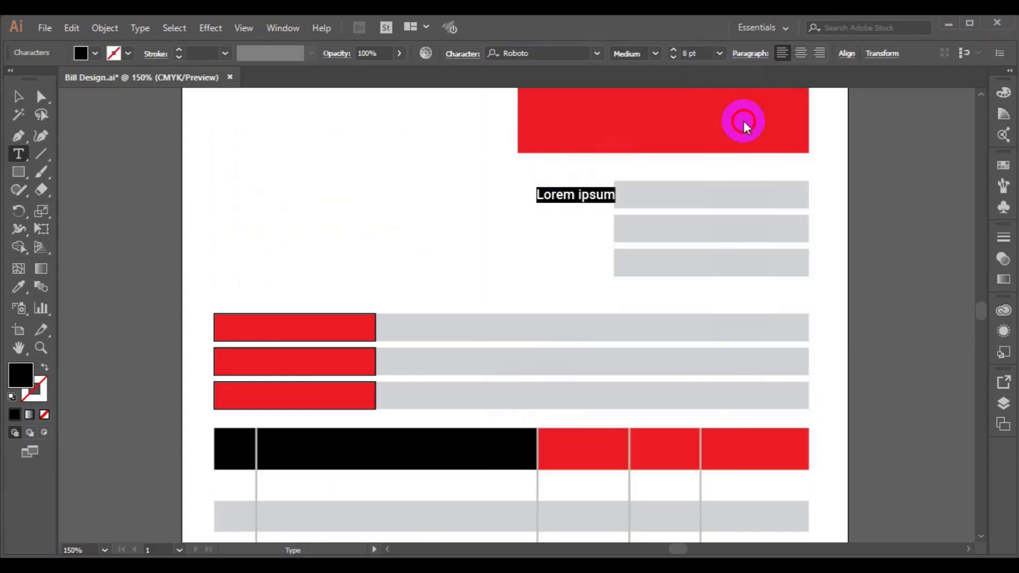
pyautogui.moveTo(589, 196); pyautogui.dragTo(538, 197)
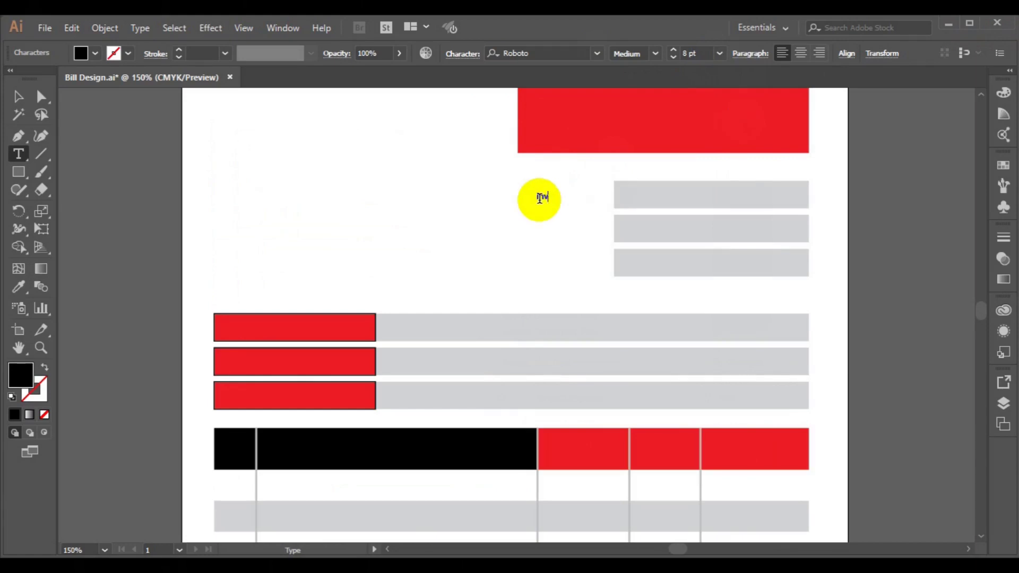
pyautogui.moveTo(541, 205); pyautogui.dragTo(582, 152)
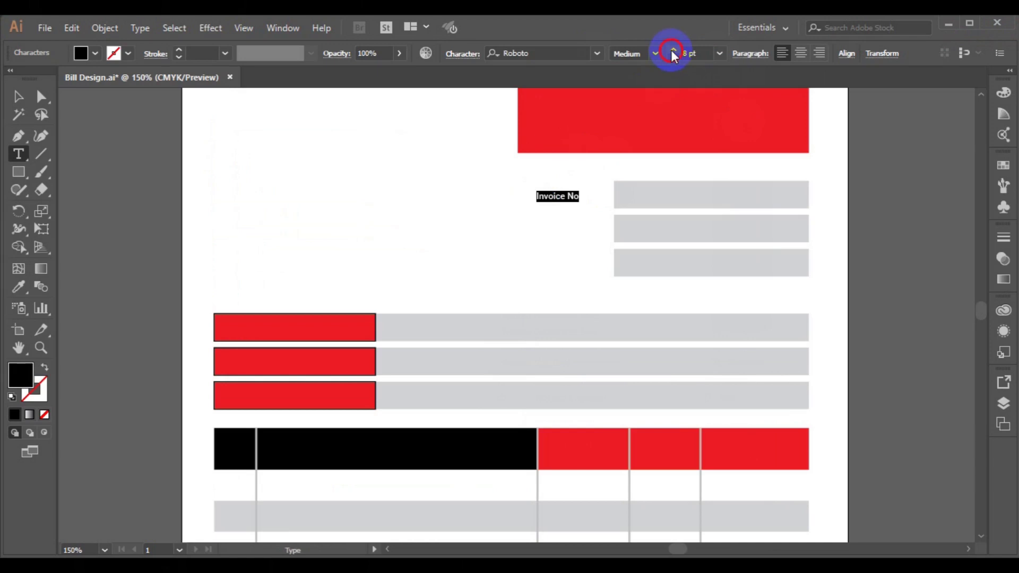
pyautogui.press('Escape')
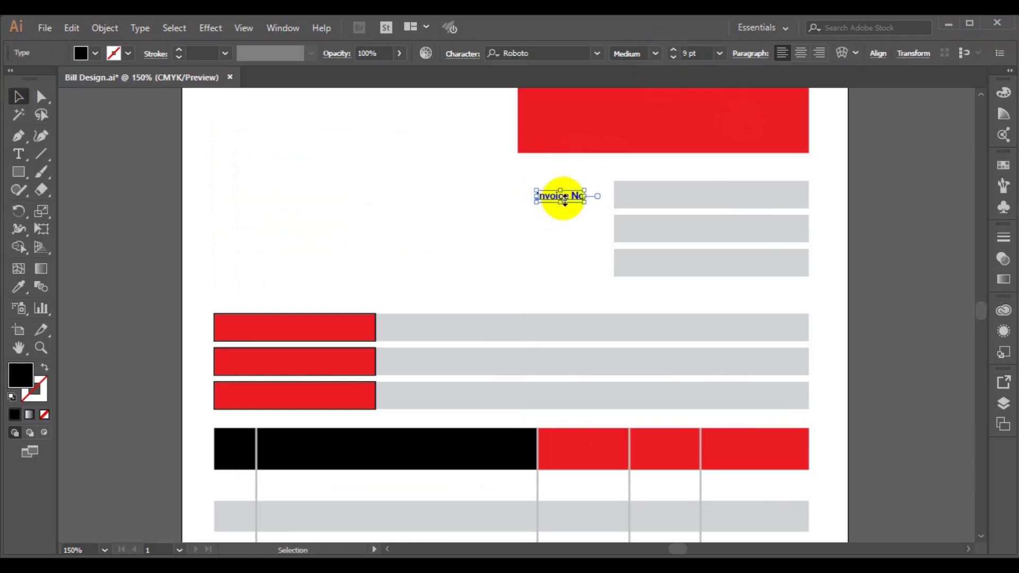
pyautogui.hotkey('ctrl', '+')
# Copy Invoice No beside the second grey bar and vertically centre it on that bar.
pyautogui.moveTo(502, 319)
pyautogui.mouseDown()
pyautogui.moveTo(507, 311)
pyautogui.moveTo(527, 361)
pyautogui.mouseUp()
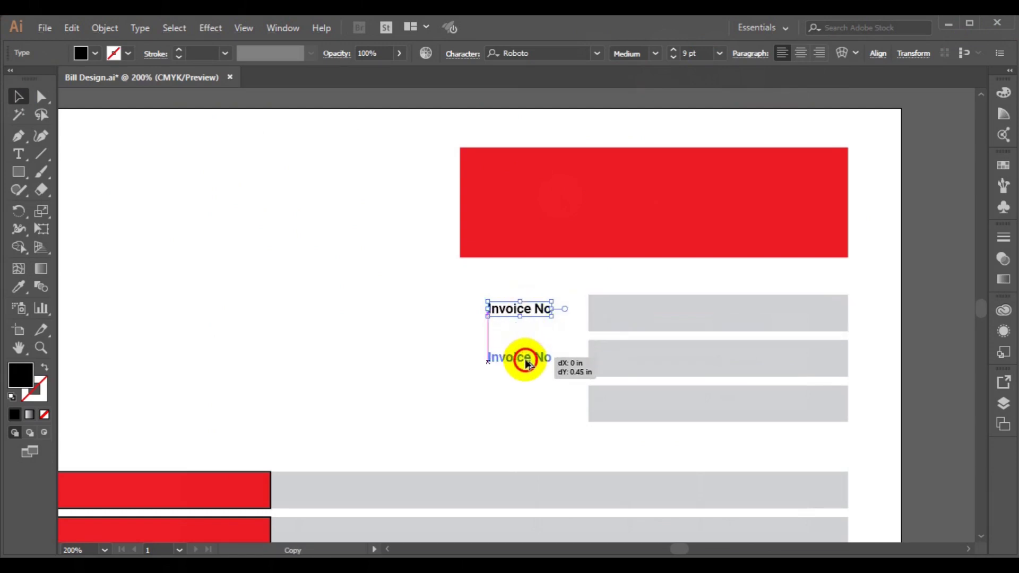
pyautogui.moveTo(527, 362); pyautogui.dragTo(528, 364)
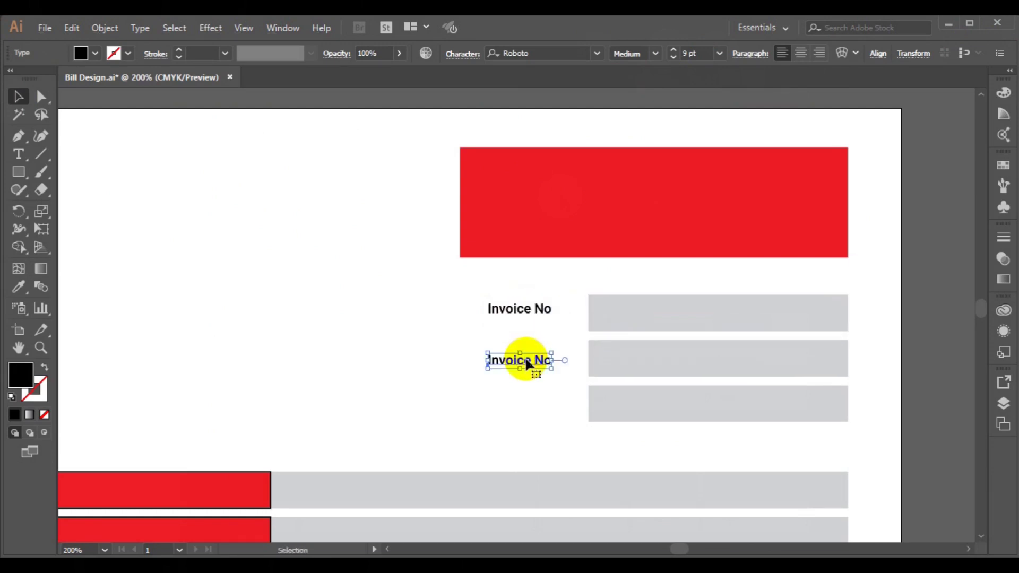
pyautogui.keyDown('shift'); pyautogui.click(635, 371); pyautogui.keyUp('shift')
pyautogui.click(510, 52)
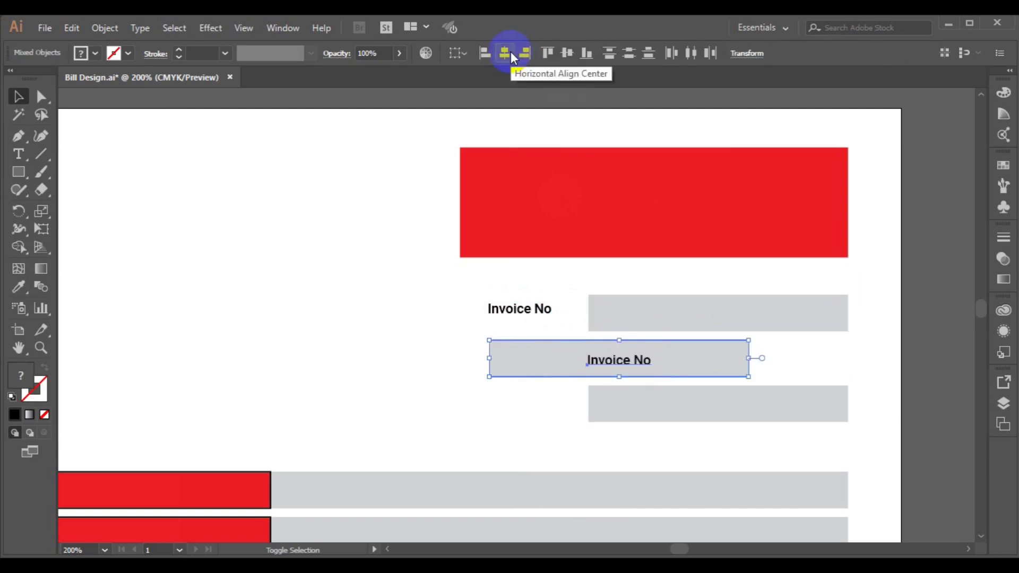
pyautogui.hotkey('ctrl', 'z')
pyautogui.click(568, 54)
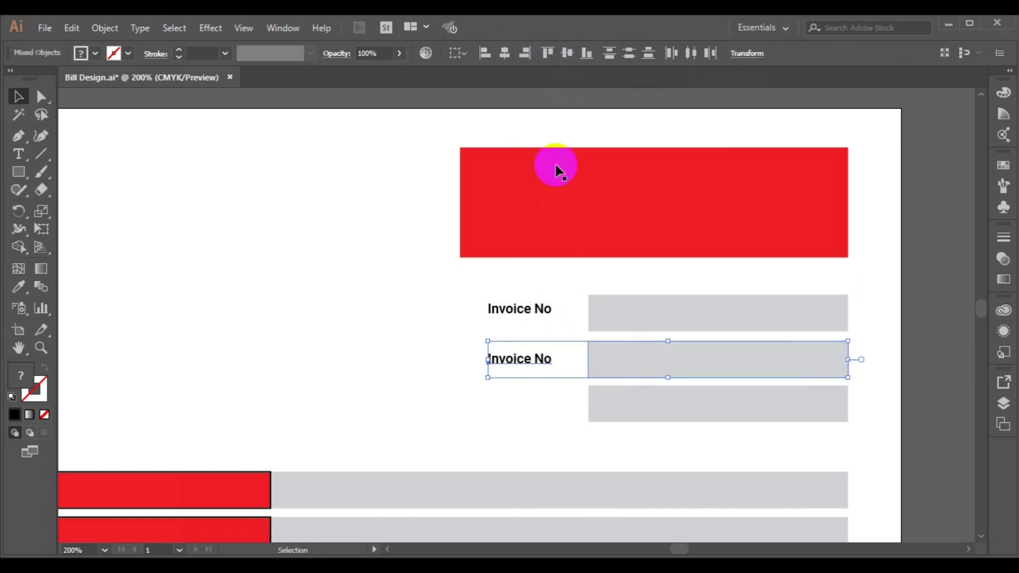
# Vertically centre the first label on its bar, then copy and centre a label on the third bar.
pyautogui.click(537, 309)
pyautogui.keyDown('shift'); pyautogui.click(594, 315); pyautogui.keyUp('shift')
pyautogui.click(502, 59)
pyautogui.hotkey('ctrl', 'z')
pyautogui.click(575, 59)
pyautogui.moveTo(537, 361); pyautogui.dragTo(534, 402)
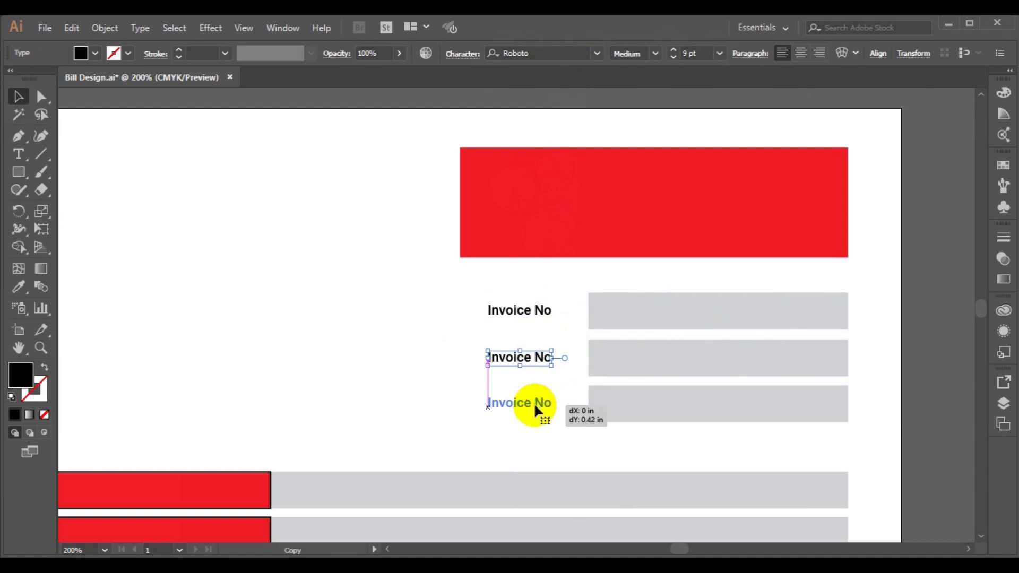
pyautogui.keyDown('shift'); pyautogui.click(619, 416); pyautogui.keyUp('shift')
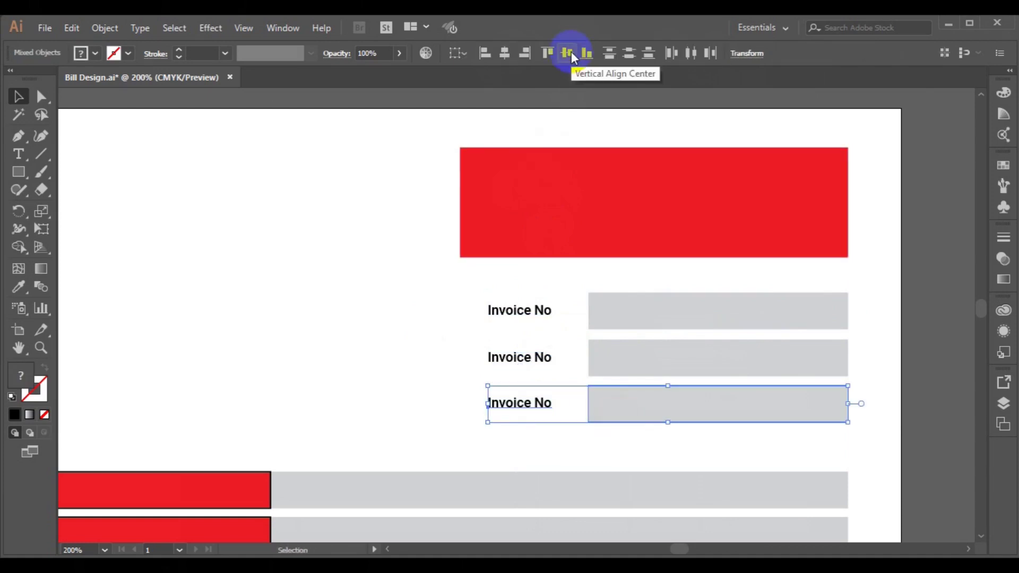
pyautogui.click(498, 363)
# Retype the second label as 'Ref No' and shift it right.
pyautogui.press('t')
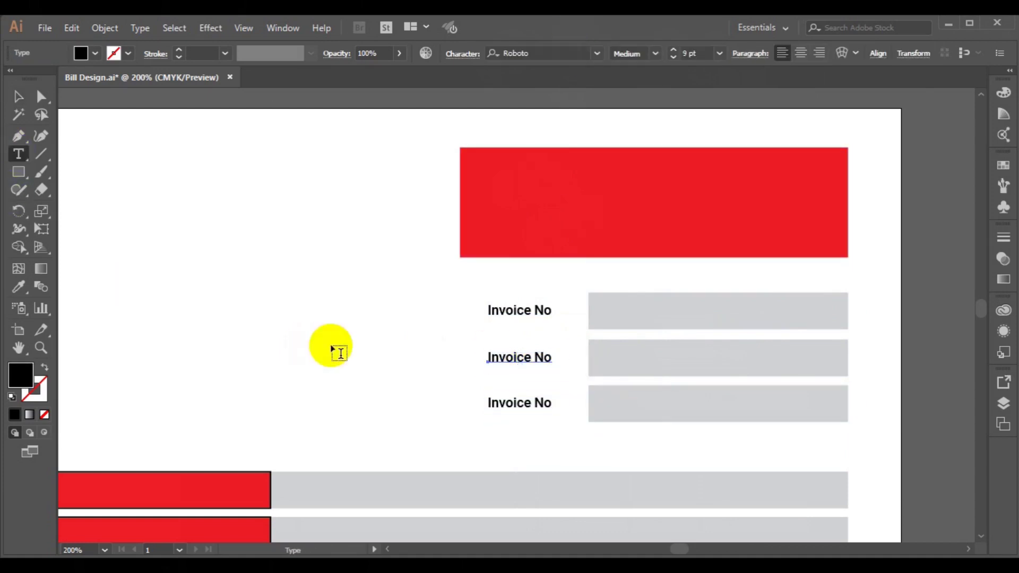
pyautogui.tripleClick(504, 363)
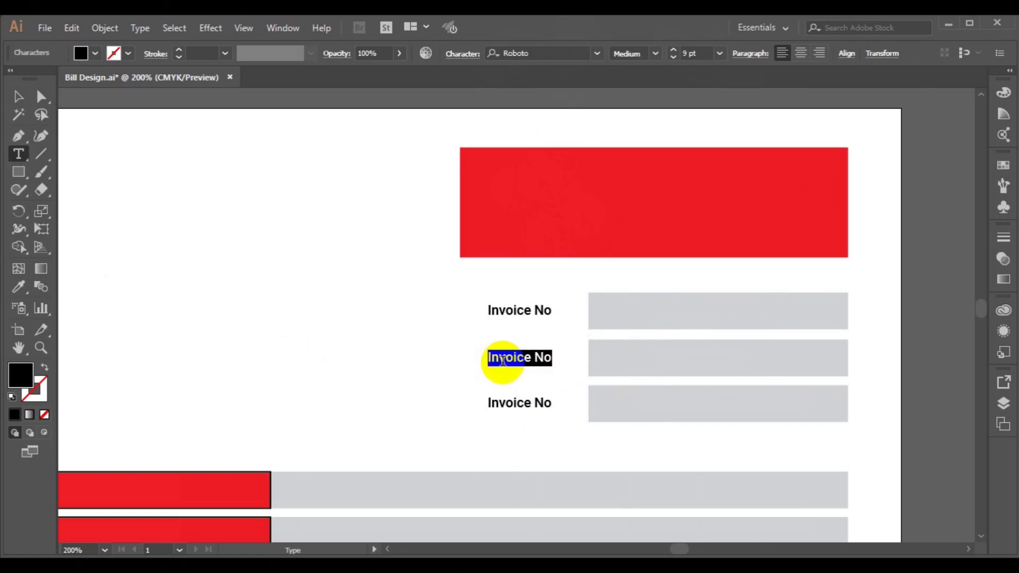
pyautogui.write('Ref No')
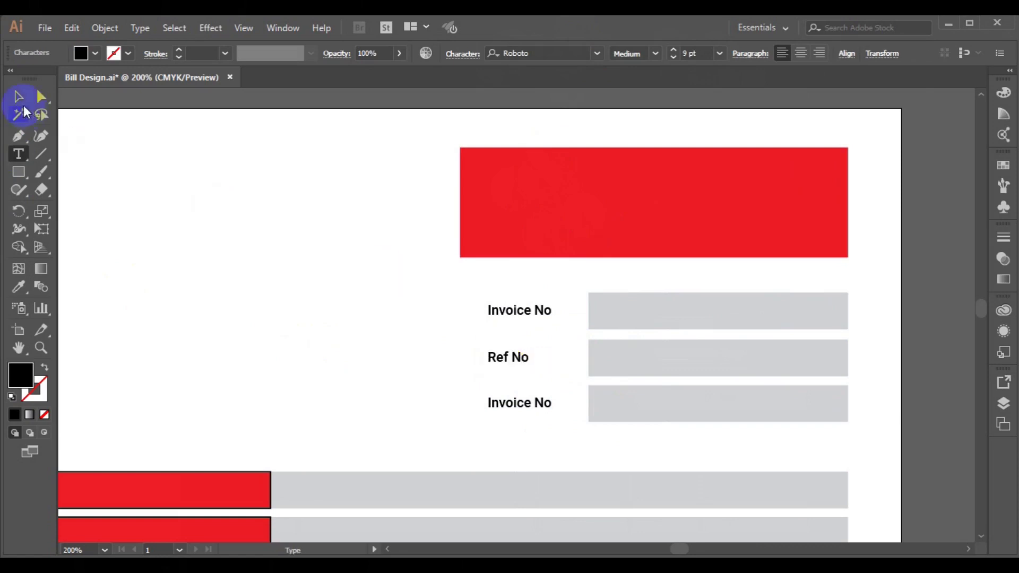
pyautogui.click(18, 97)
pyautogui.moveTo(503, 360); pyautogui.dragTo(523, 364)
# Retype the third label as 'Date' and move it right.
pyautogui.click(528, 410)
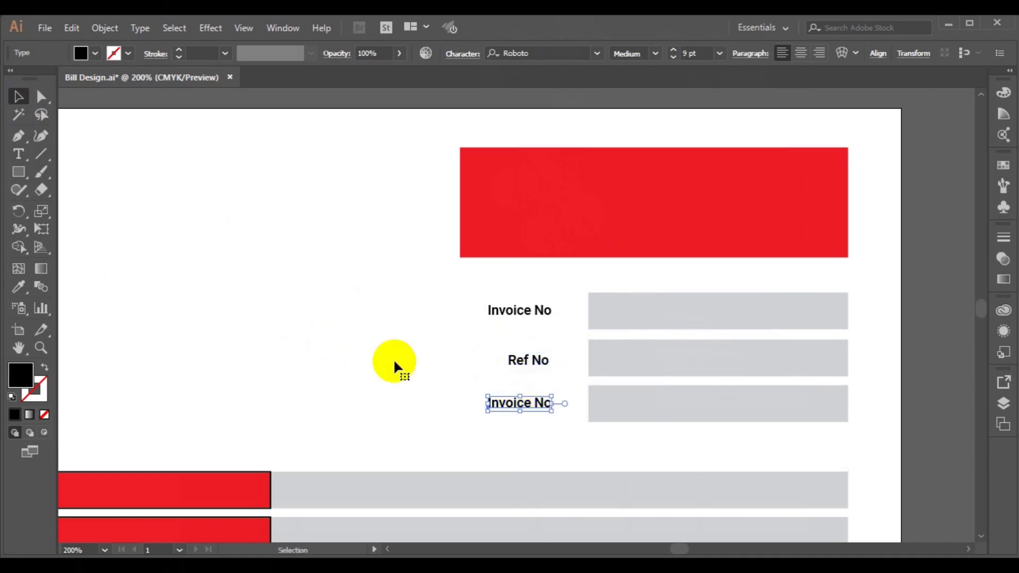
pyautogui.click(18, 155)
pyautogui.tripleClick(488, 403)
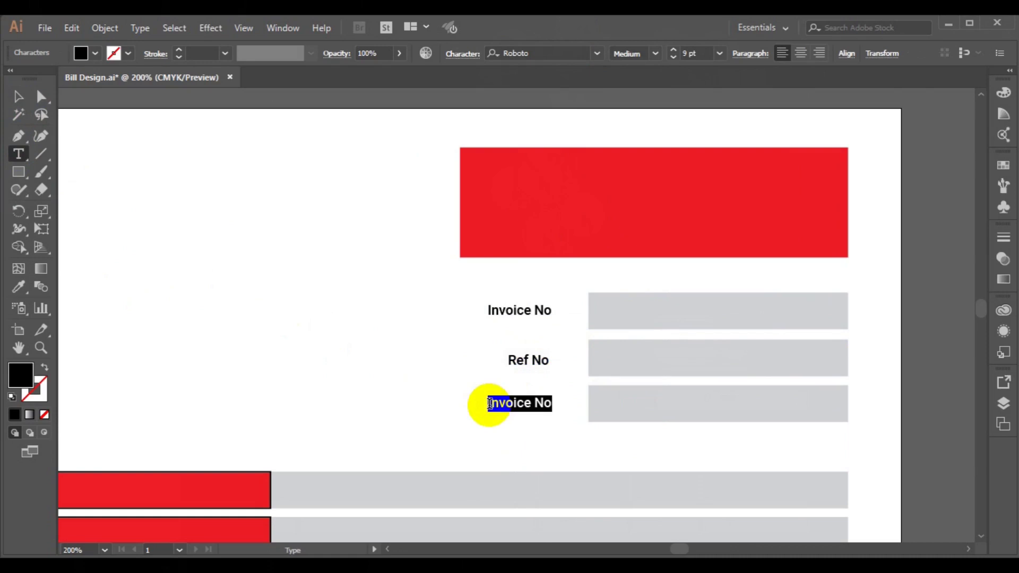
pyautogui.write('DaAT')
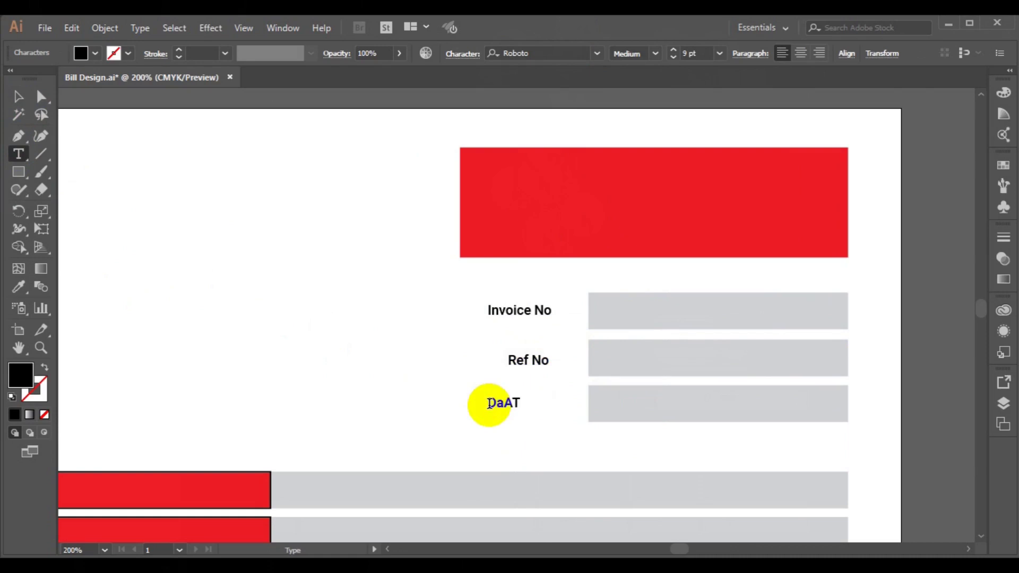
pyautogui.click(17, 97)
pyautogui.click(525, 407)
pyautogui.moveTo(524, 406); pyautogui.dragTo(533, 407)
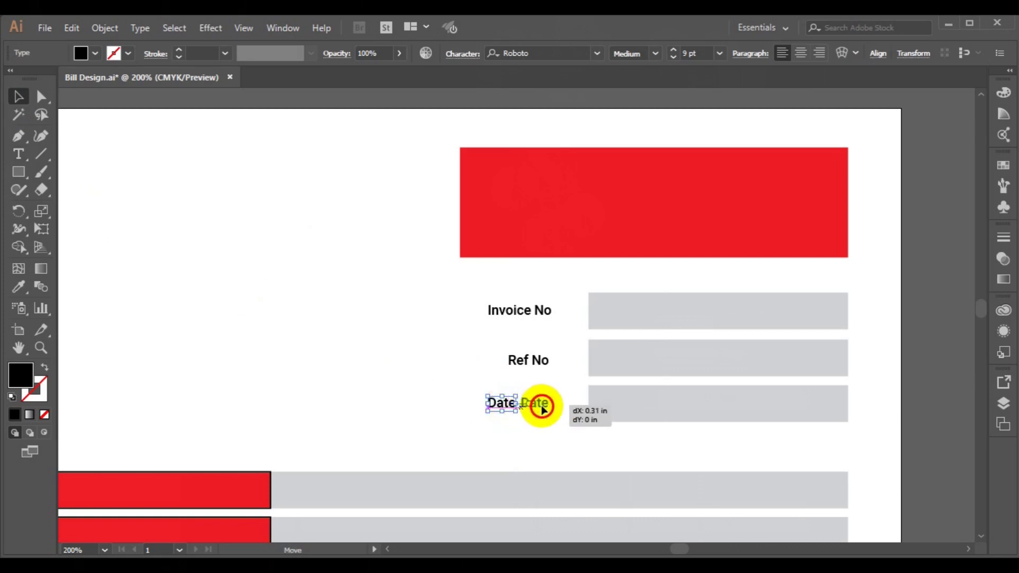
pyautogui.moveTo(532, 408); pyautogui.dragTo(538, 406)
# Right-align and group Ref No and Date, right-align all three labels, then copy Invoice No into the banner.
pyautogui.keyDown('shift'); pyautogui.click(528, 358); pyautogui.keyUp('shift')
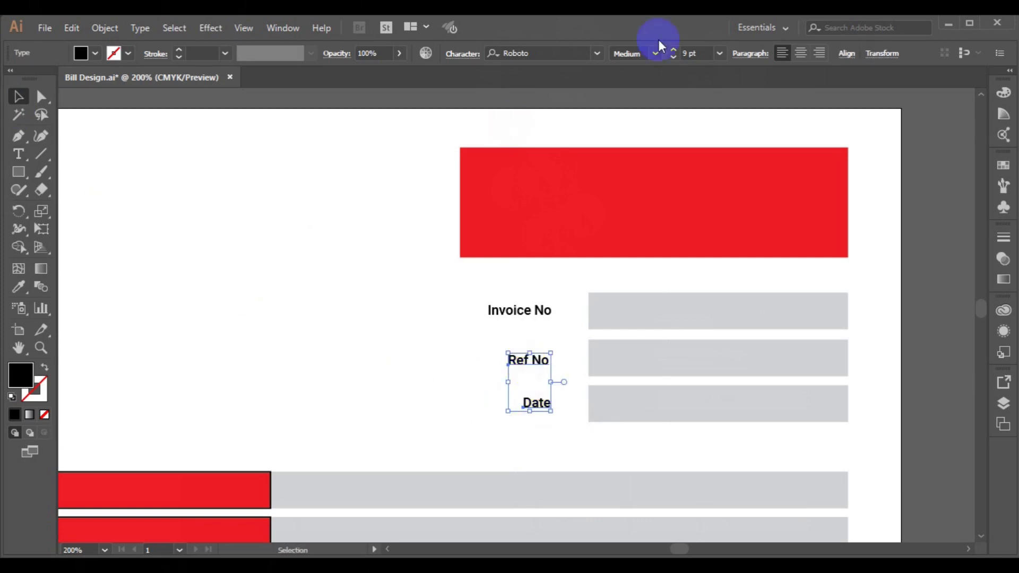
pyautogui.click(846, 53)
pyautogui.click(750, 93)
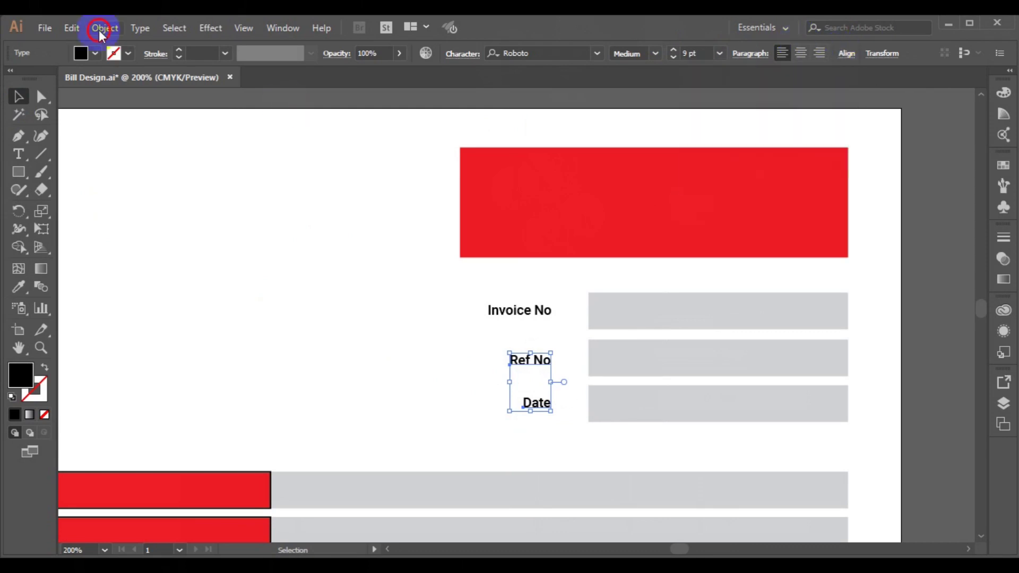
pyautogui.click(101, 29)
pyautogui.click(133, 62)
pyautogui.keyDown('shift'); pyautogui.click(511, 313); pyautogui.keyUp('shift')
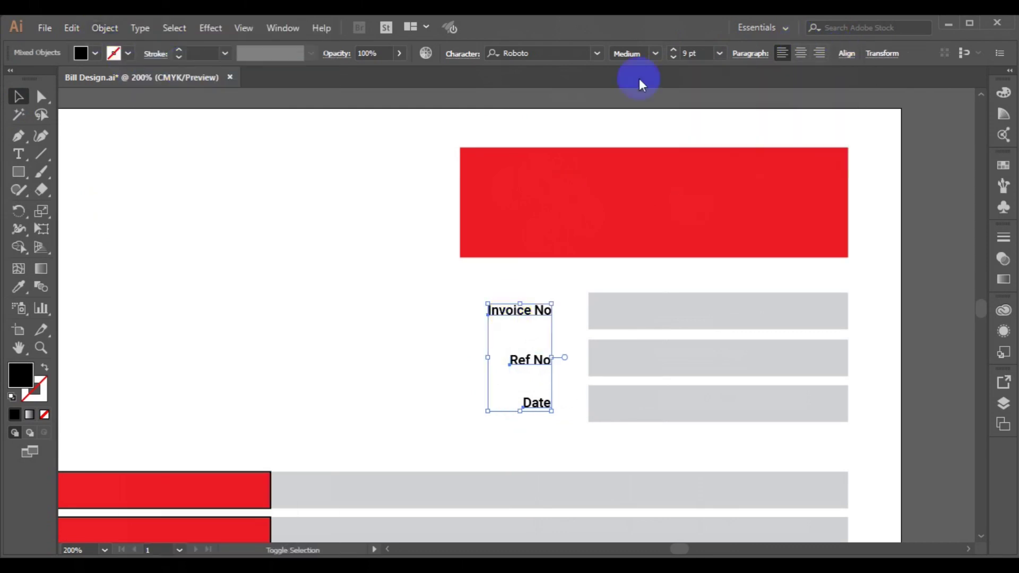
pyautogui.click(846, 54)
pyautogui.click(750, 94)
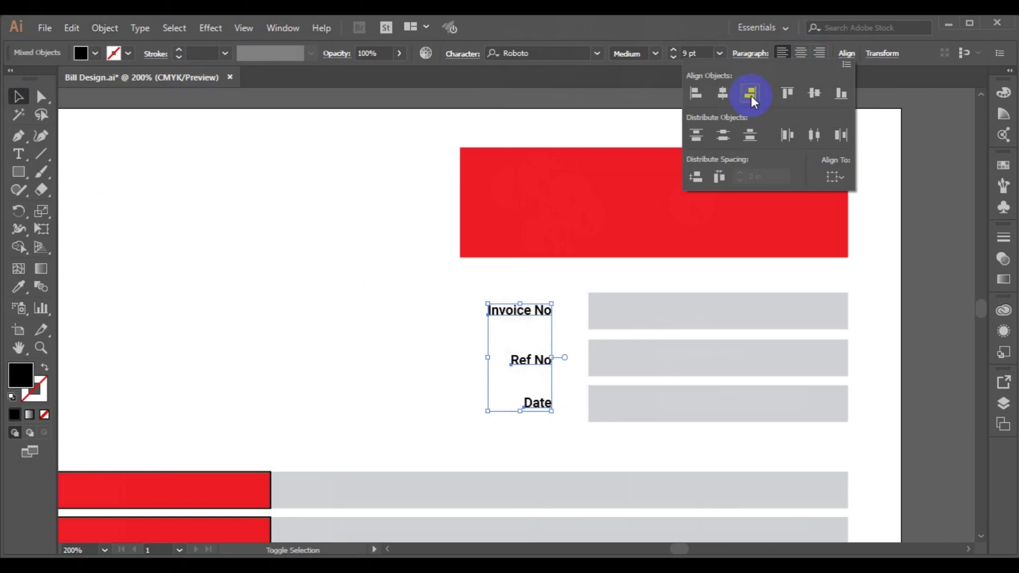
pyautogui.press('Right')
pyautogui.press('Right')
pyautogui.press('Right')
pyautogui.press('Right')
pyautogui.press('Right')
pyautogui.press('Right')
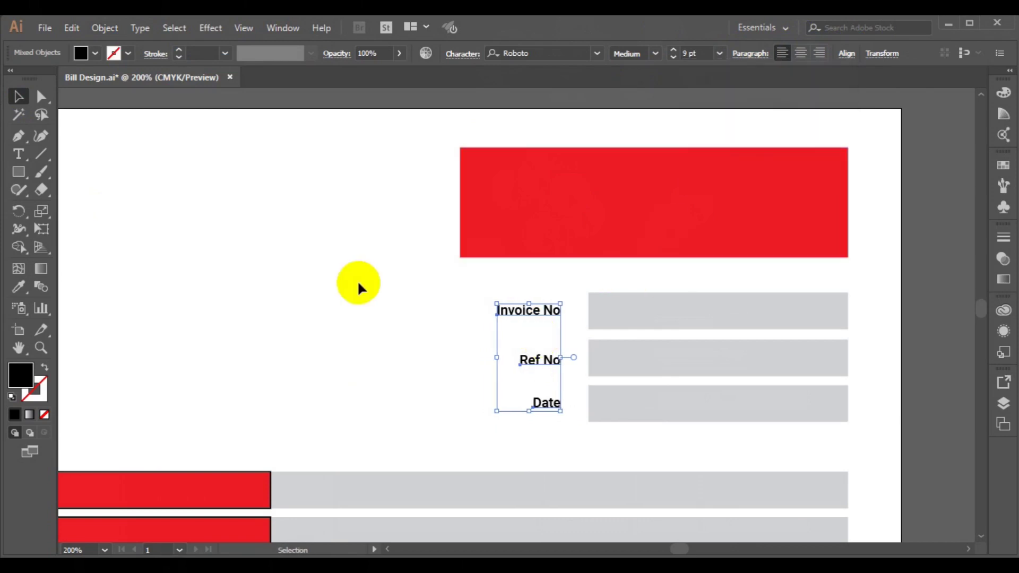
pyautogui.click(371, 289)
pyautogui.click(512, 309)
pyautogui.moveTo(512, 309); pyautogui.dragTo(598, 192)
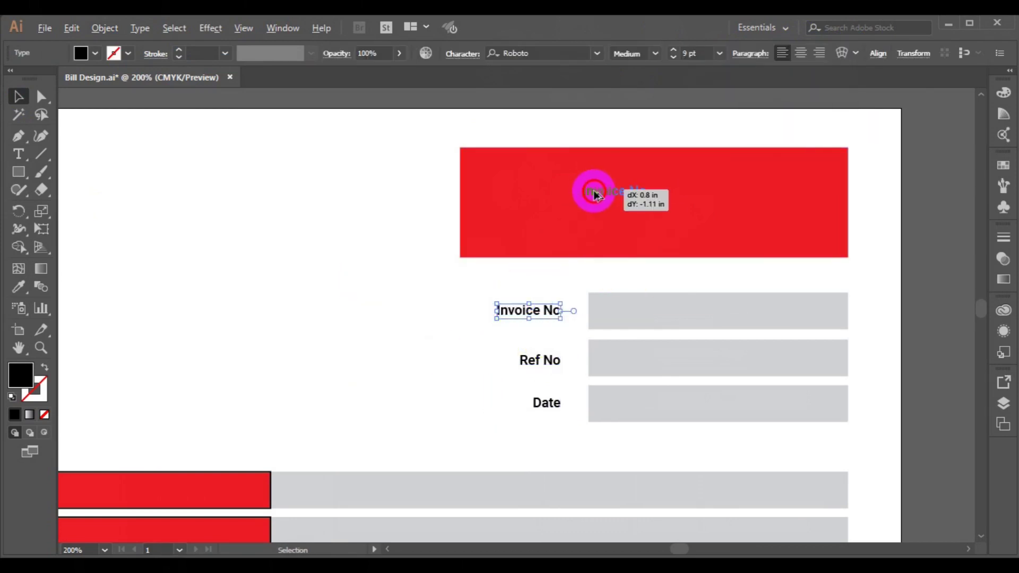
# Replace the banner text with 'QOUTE' in the Black font weight.
pyautogui.press('t')
pyautogui.click(596, 193)
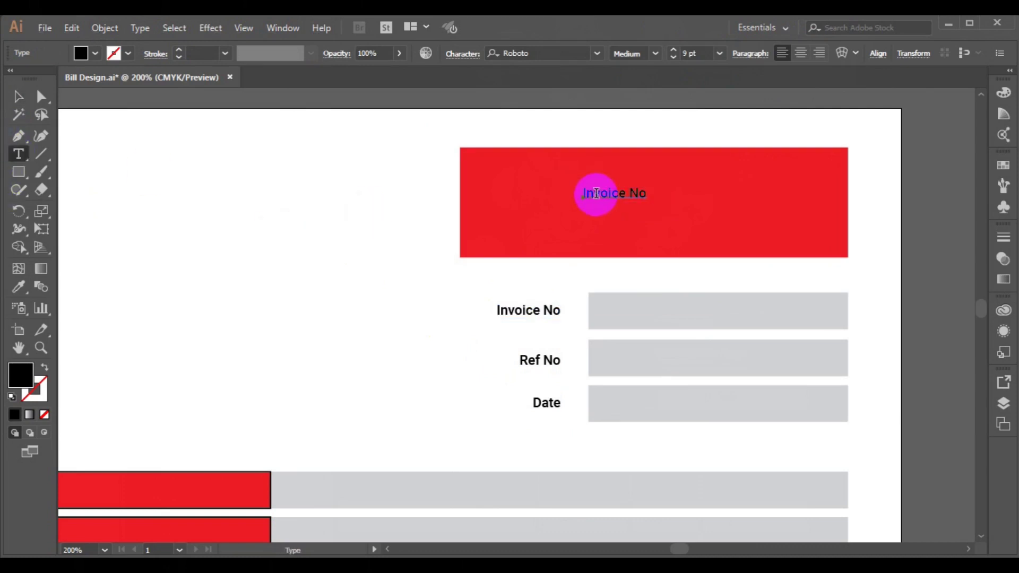
pyautogui.tripleClick(596, 194)
pyautogui.write('QOUTE')
pyautogui.doubleClick(595, 193)
pyautogui.click(657, 54)
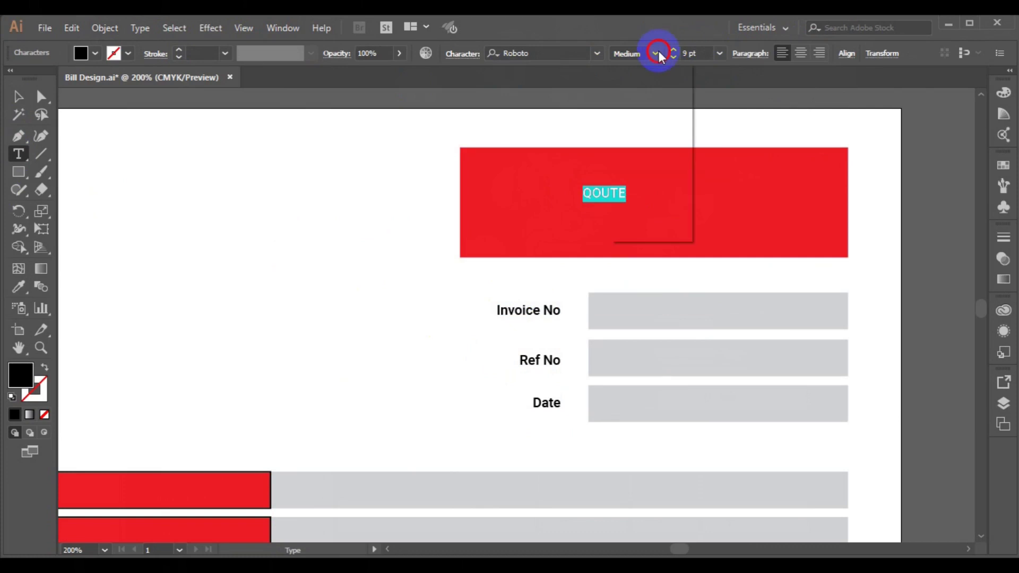
pyautogui.click(654, 221)
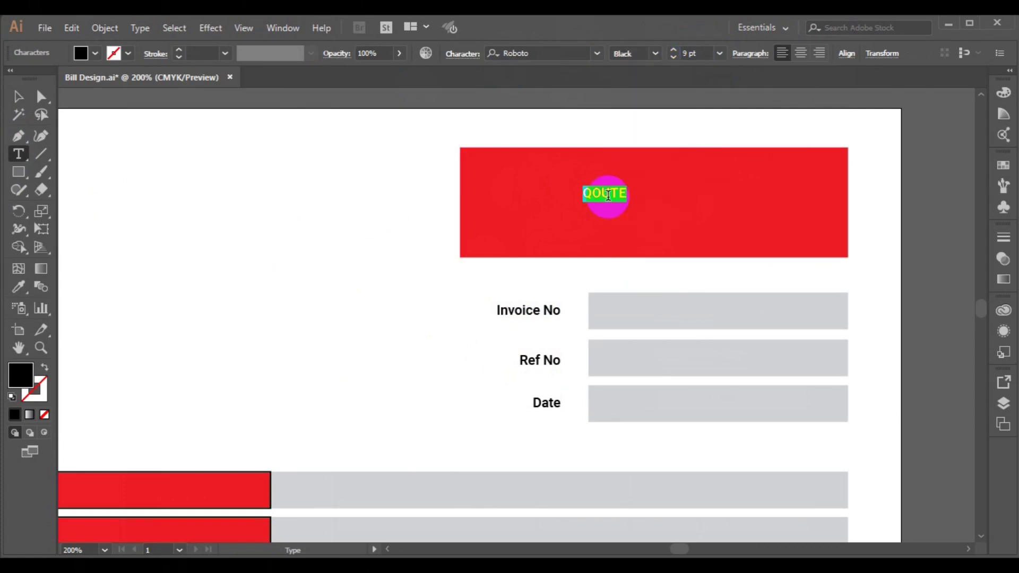
# Make the QOUTE heading 36 pt with a white fill.
pyautogui.write('BILL')
pyautogui.hotkey('ctrl', 'z')
pyautogui.click(719, 53)
pyautogui.click(743, 269)
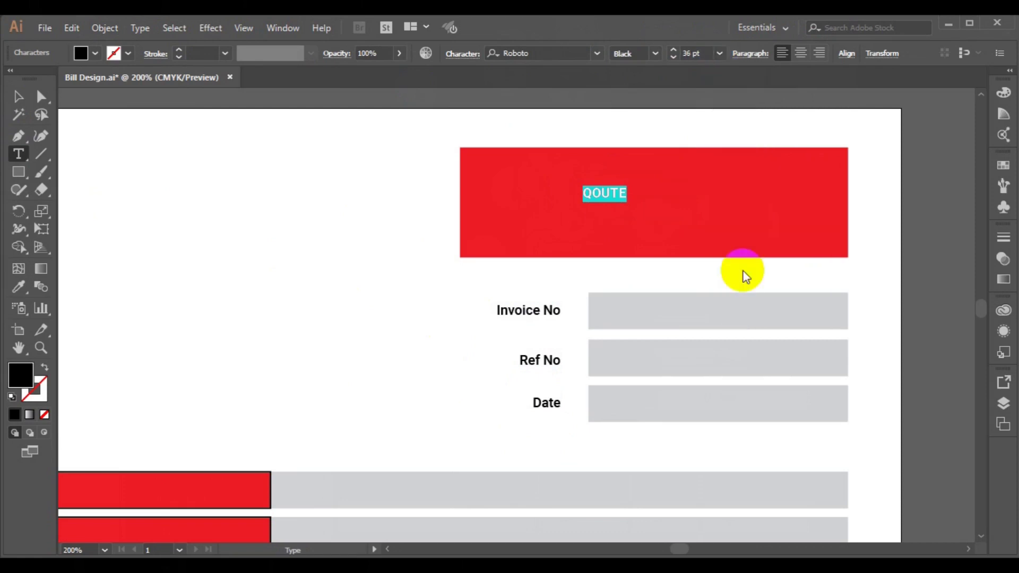
pyautogui.click(720, 55)
pyautogui.click(737, 234)
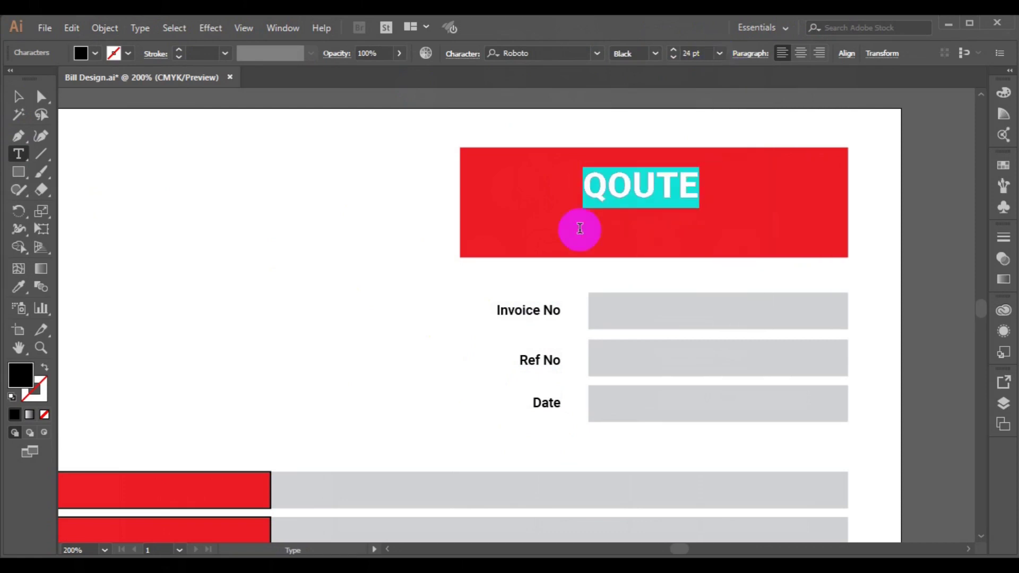
pyautogui.click(719, 53)
pyautogui.click(740, 263)
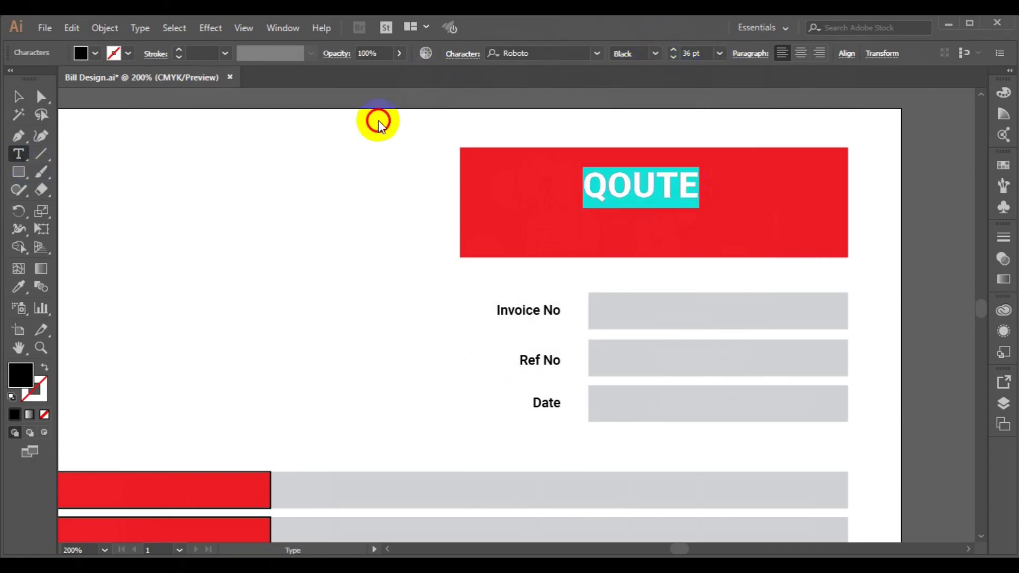
pyautogui.click(95, 53)
pyautogui.click(31, 82)
# Vertically centre QOUTE in the red banner and copy a label into the first red bar.
pyautogui.click(18, 96)
pyautogui.click(618, 197)
pyautogui.keyDown('shift'); pyautogui.click(543, 237); pyautogui.keyUp('shift')
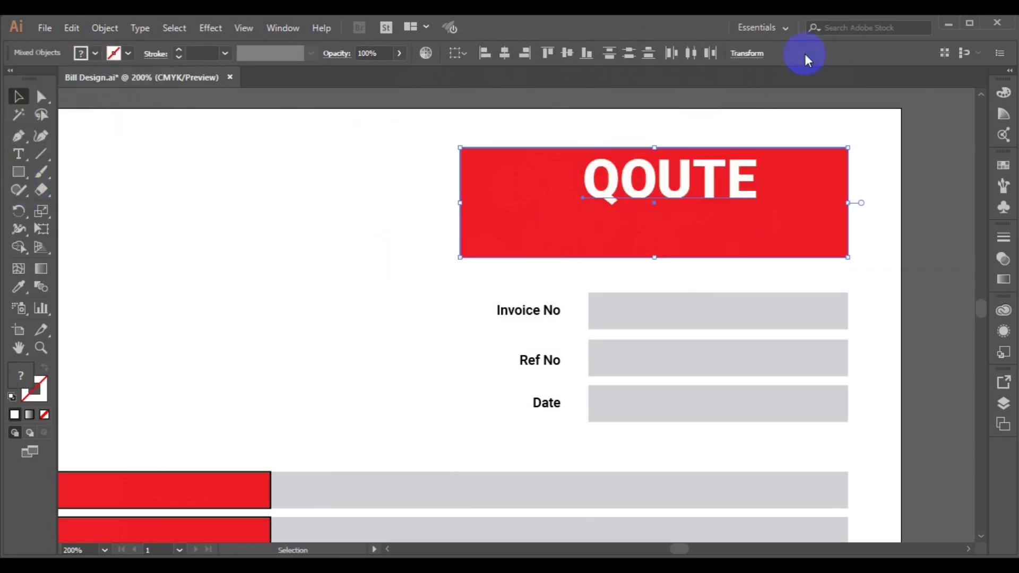
pyautogui.click(565, 53)
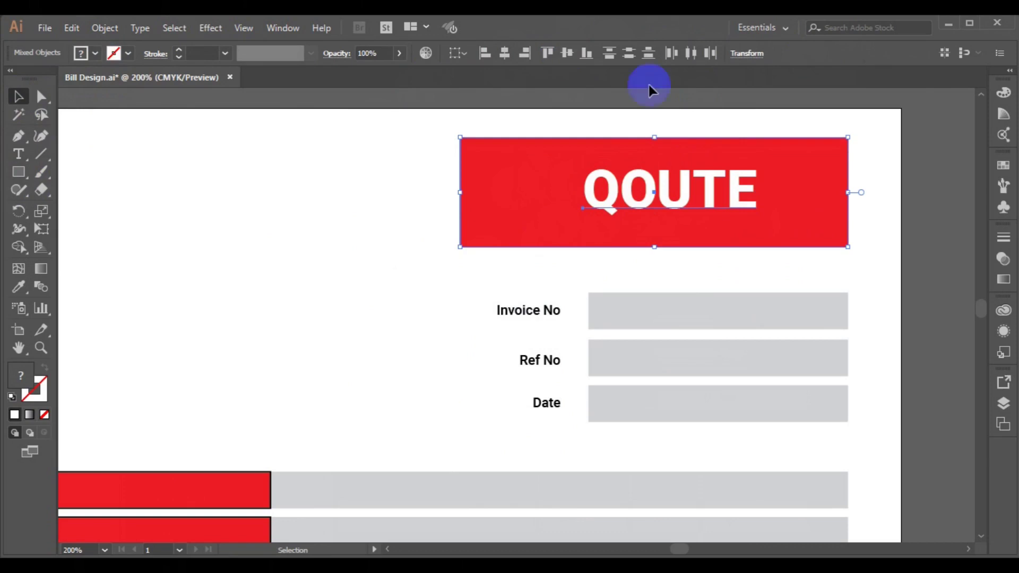
pyautogui.click(318, 253)
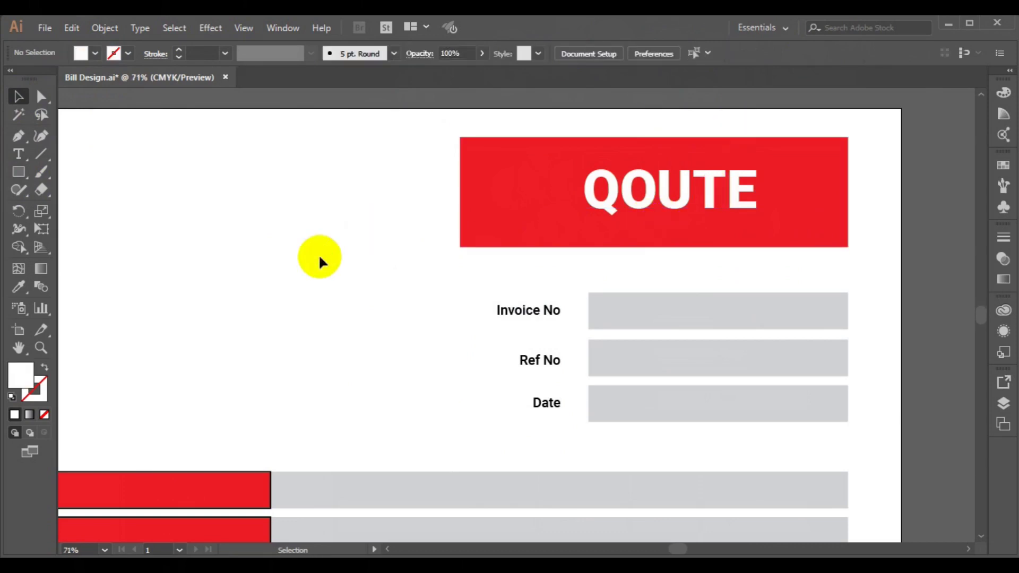
pyautogui.hotkey('ctrl', '0')
pyautogui.moveTo(534, 171); pyautogui.dragTo(405, 232)
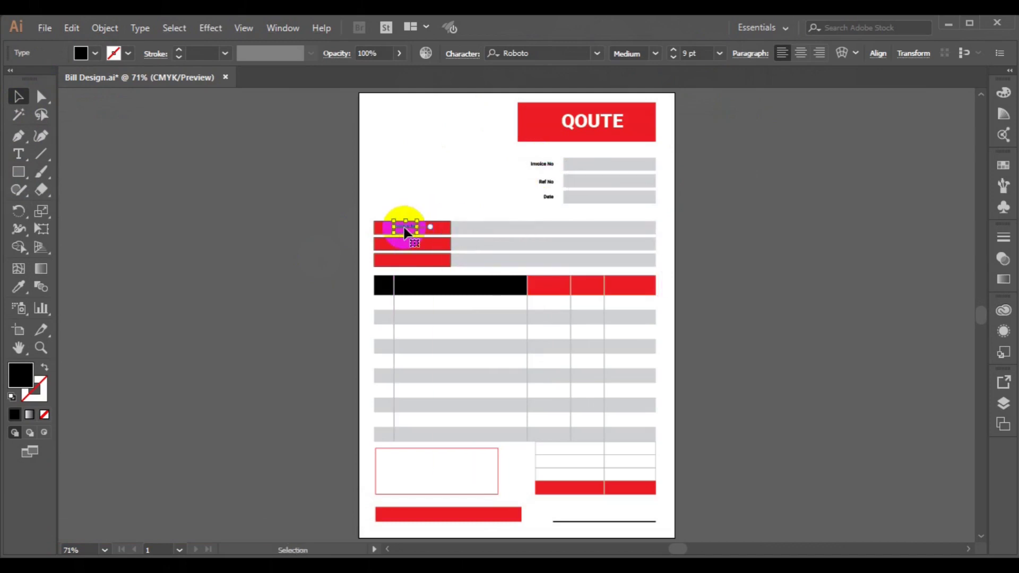
# Retype the first red bar's label as 'Name' in bold white 12 pt.
pyautogui.hotkey('ctrl', '=')
pyautogui.hotkey('ctrl', '=')
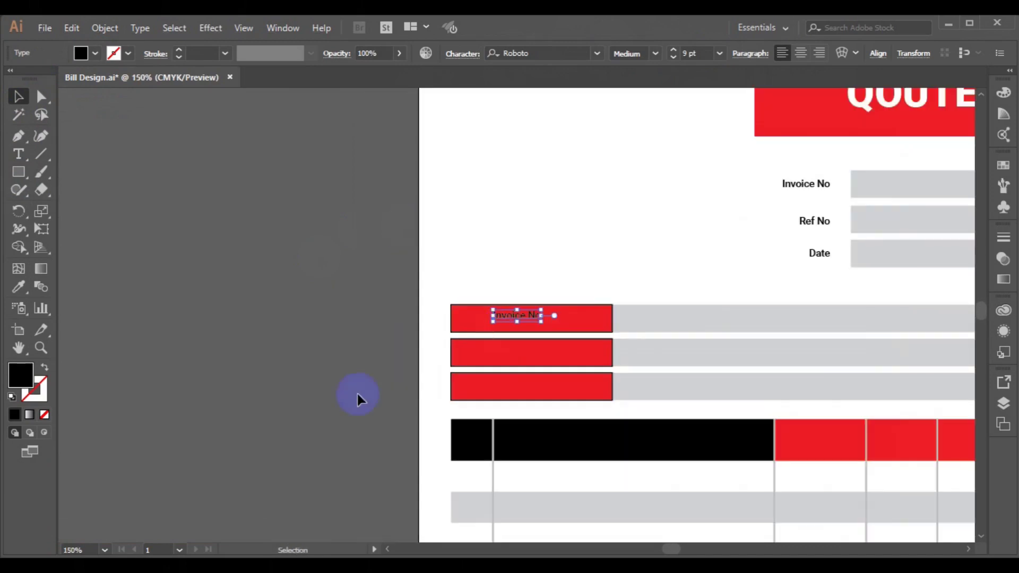
pyautogui.click(23, 153)
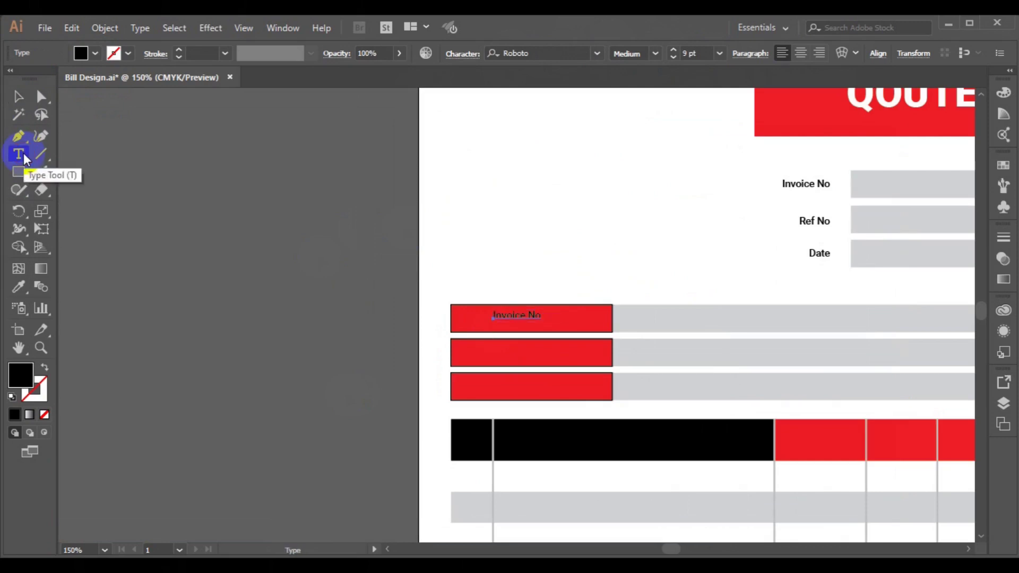
pyautogui.tripleClick(517, 315)
pyautogui.write('Nam')
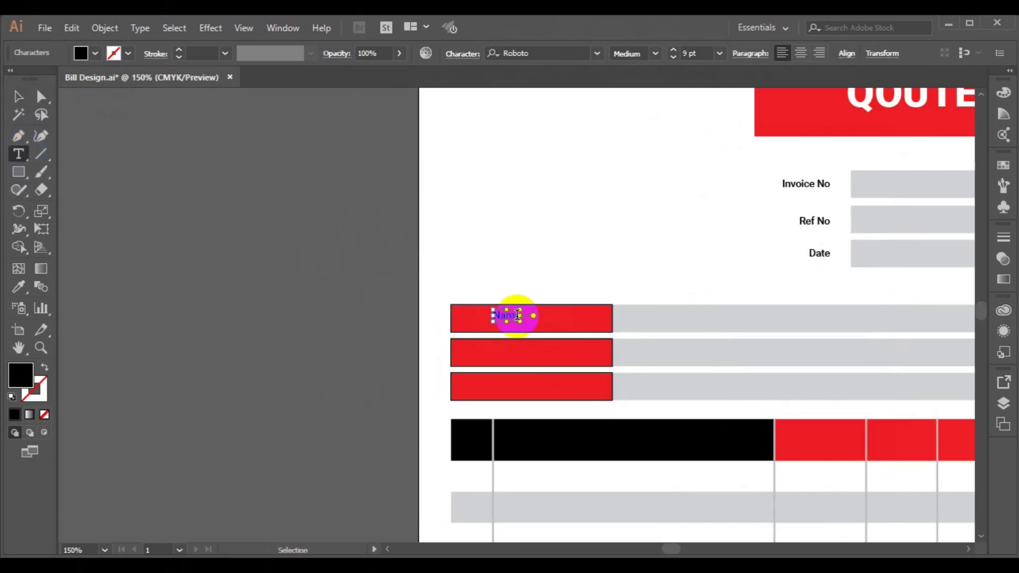
pyautogui.doubleClick(517, 315)
pyautogui.click(654, 53)
pyautogui.click(644, 184)
pyautogui.click(720, 54)
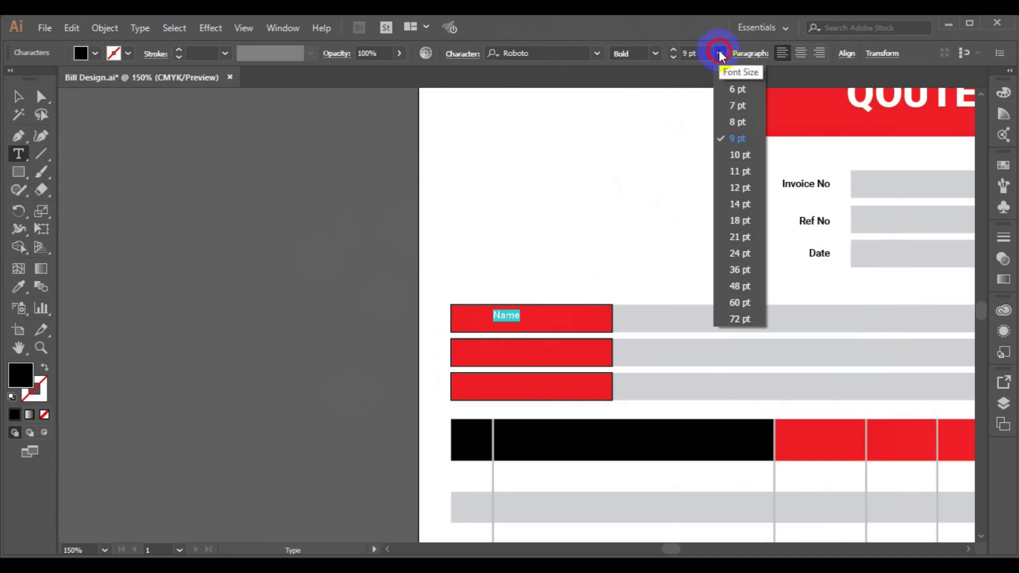
pyautogui.click(745, 187)
pyautogui.click(95, 53)
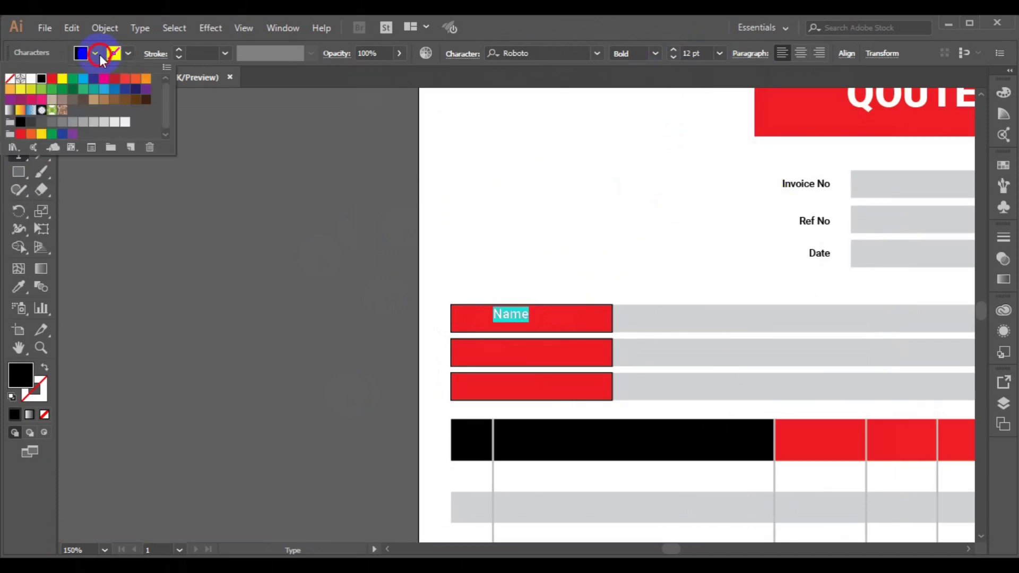
pyautogui.click(30, 78)
# Copy the Name label into the other red bars and retype them as Telephone and Address.
pyautogui.click(19, 96)
pyautogui.click(520, 315)
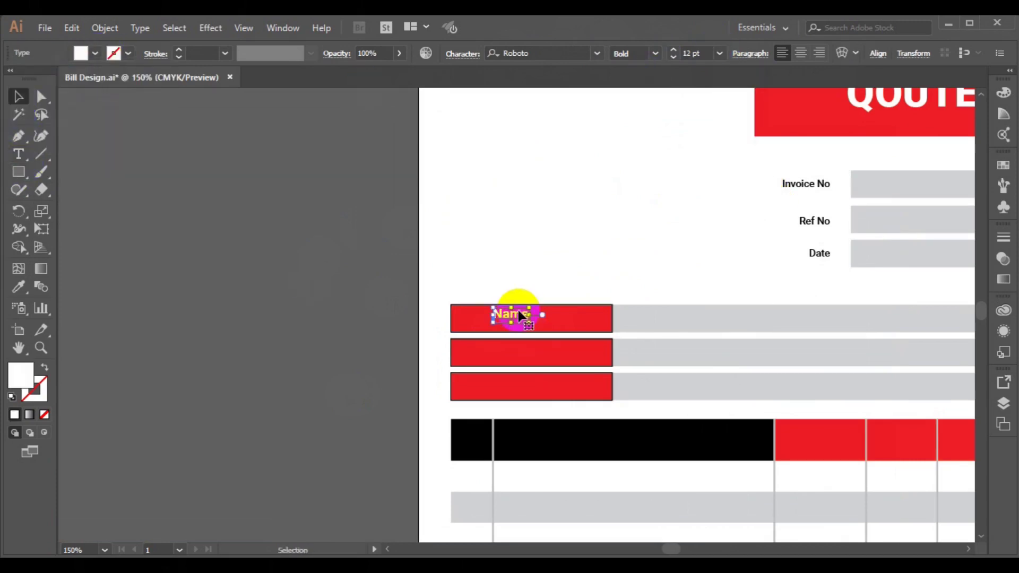
pyautogui.moveTo(527, 323); pyautogui.dragTo(501, 323)
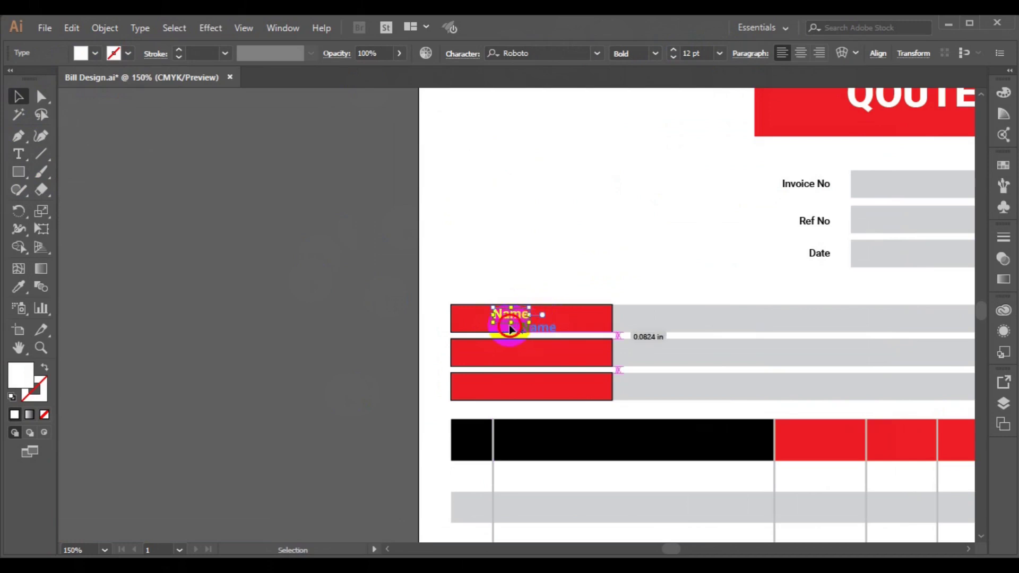
pyautogui.moveTo(501, 323)
pyautogui.mouseDown()
pyautogui.moveTo(490, 326)
pyautogui.moveTo(492, 388)
pyautogui.mouseUp()
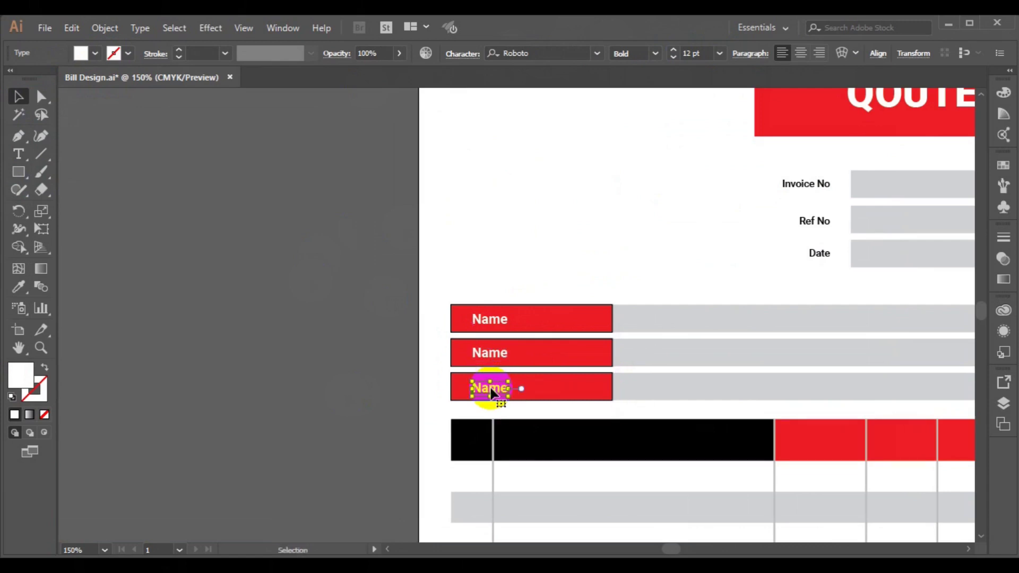
pyautogui.click(18, 155)
pyautogui.doubleClick(479, 353)
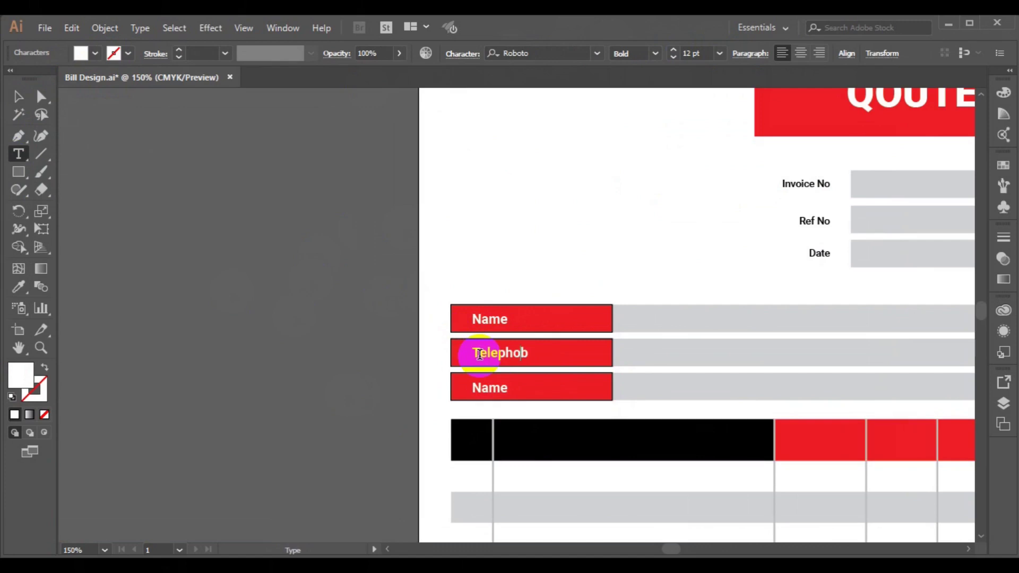
pyautogui.write('e')
# Right-align the Address label with Telephone and group the two.
pyautogui.doubleClick(493, 392)
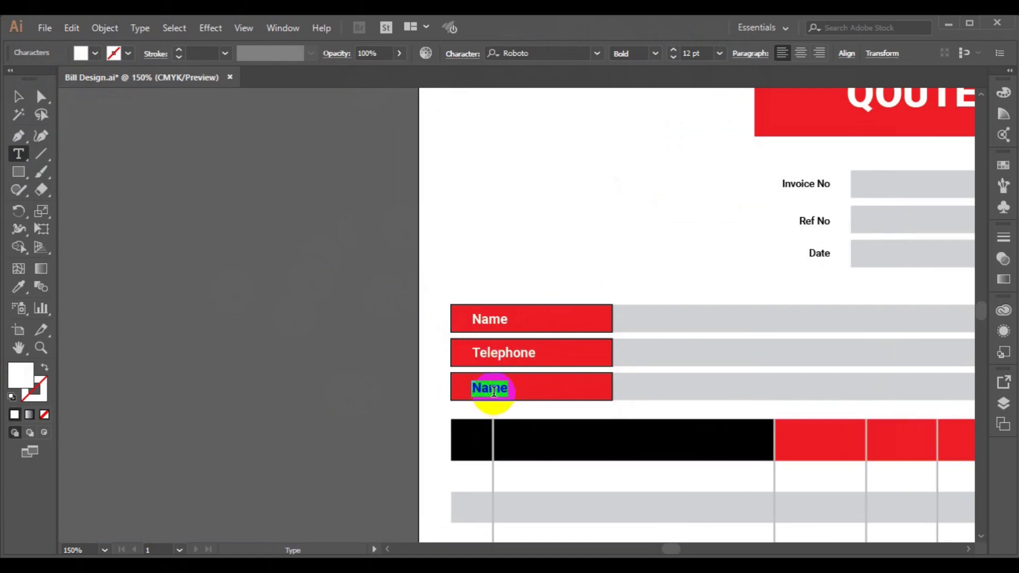
pyautogui.write('Address')
pyautogui.click(18, 97)
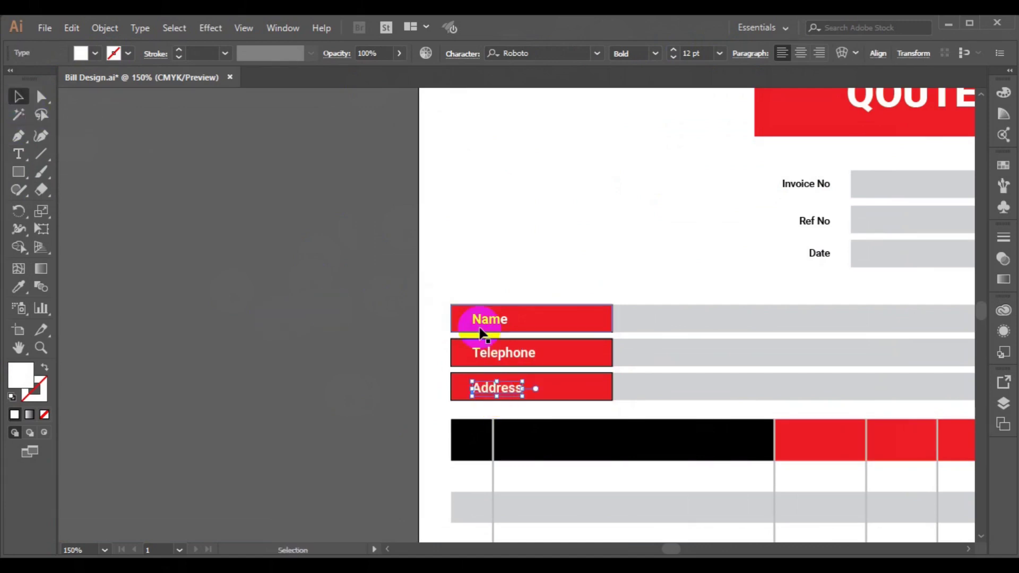
pyautogui.keyDown('shift'); pyautogui.click(477, 355); pyautogui.keyUp('shift')
pyautogui.click(847, 55)
pyautogui.click(758, 94)
pyautogui.click(109, 29)
pyautogui.click(163, 63)
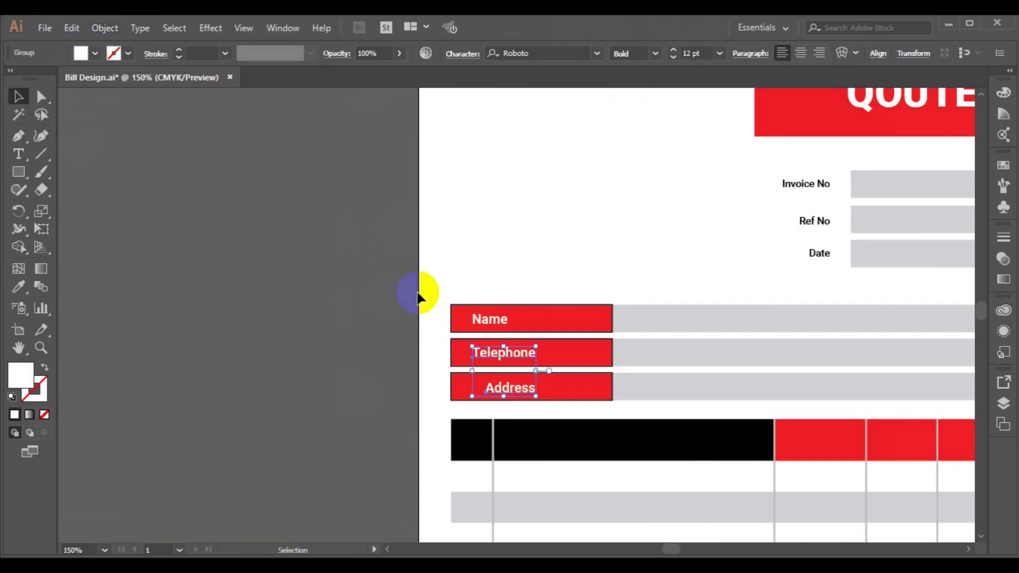
# Right-align Name with the other two labels and group all three.
pyautogui.keyDown('shift'); pyautogui.click(488, 321); pyautogui.keyUp('shift')
pyautogui.click(847, 55)
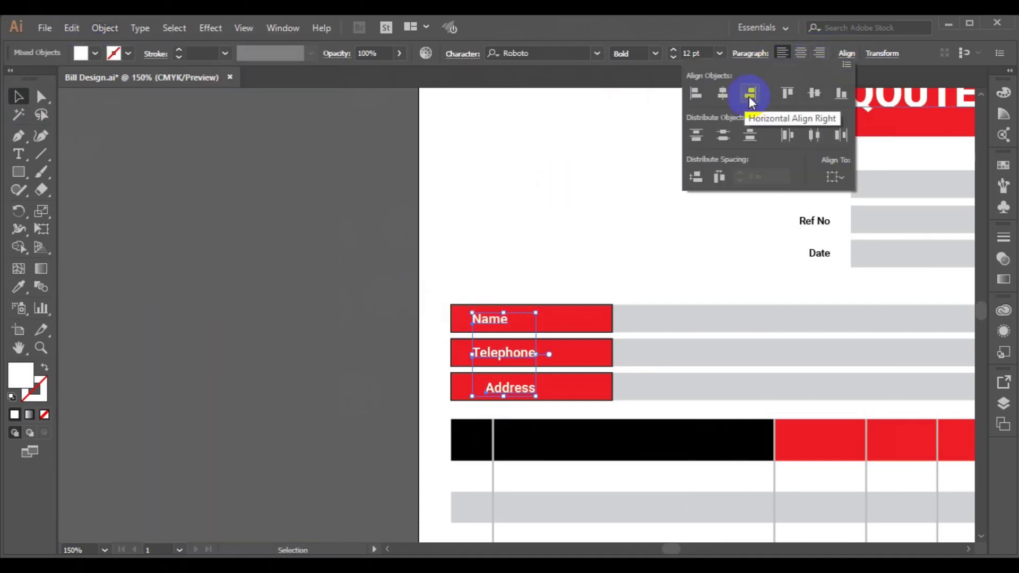
pyautogui.click(753, 97)
pyautogui.click(102, 32)
pyautogui.click(157, 62)
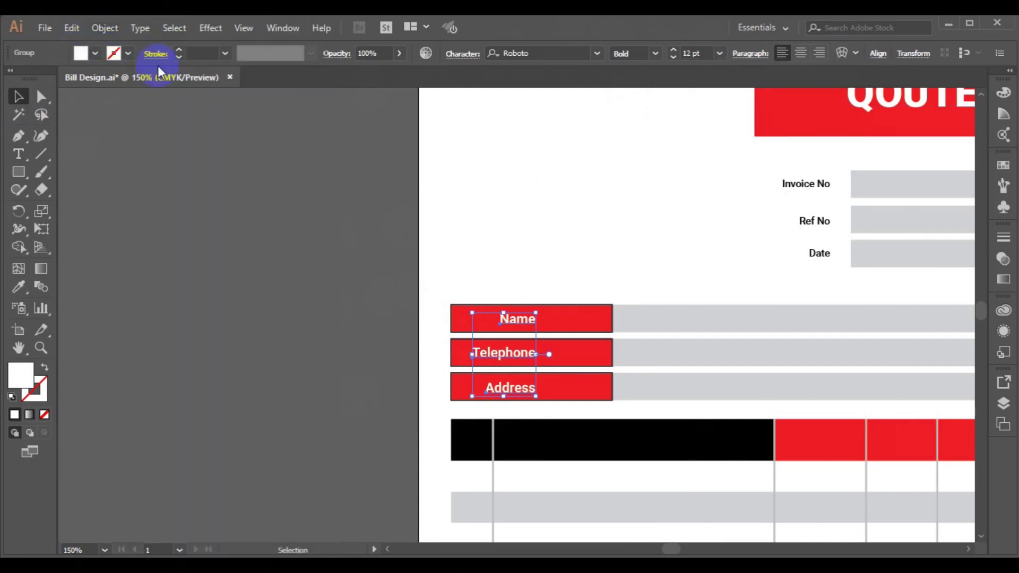
pyautogui.click(272, 302)
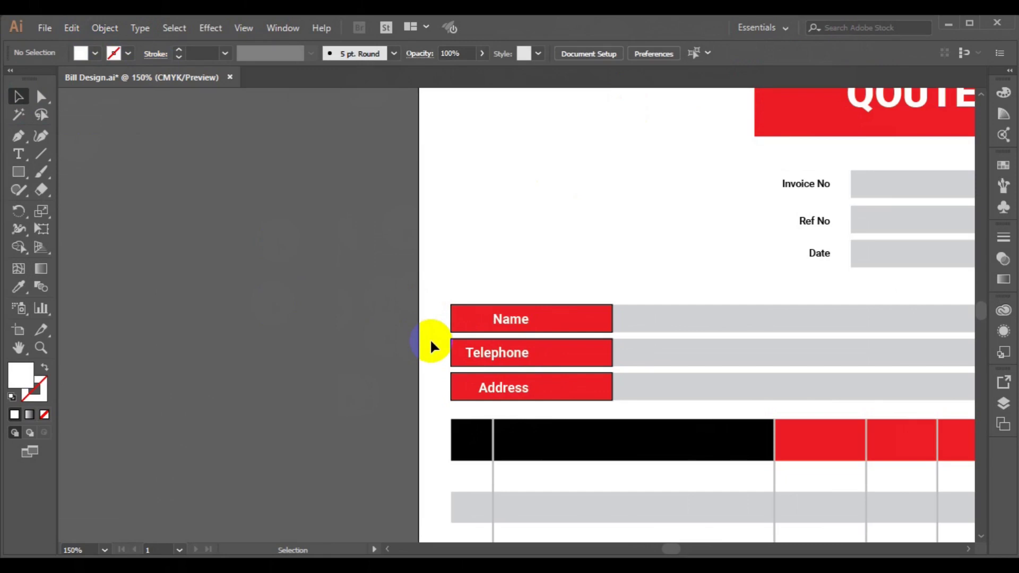
# Ungroup the three labels and re-centre Name within its red bar.
pyautogui.hotkey('ctrl', '0')
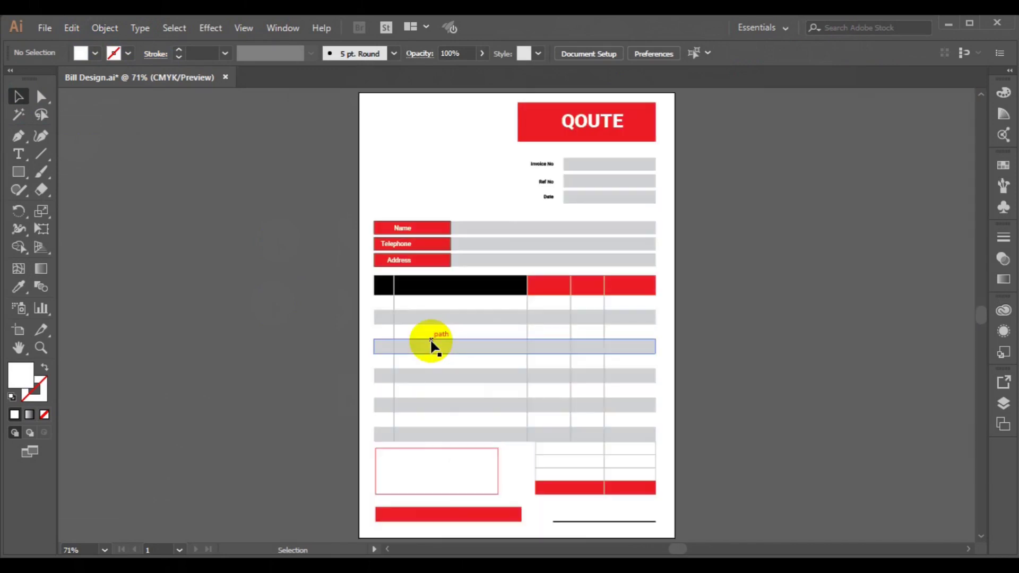
pyautogui.click(402, 228)
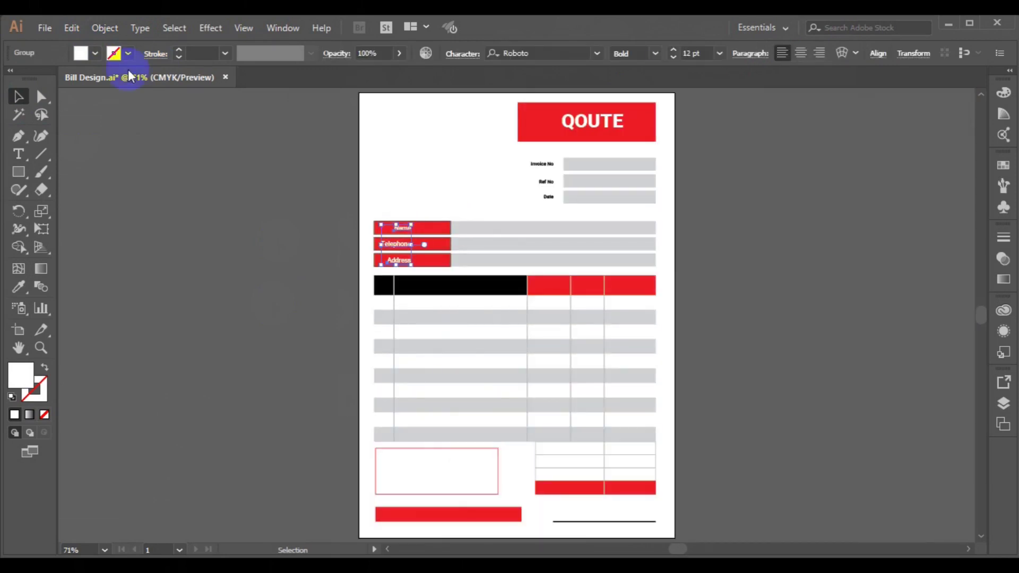
pyautogui.click(105, 27)
pyautogui.click(168, 79)
pyautogui.click(193, 253)
pyautogui.click(399, 227)
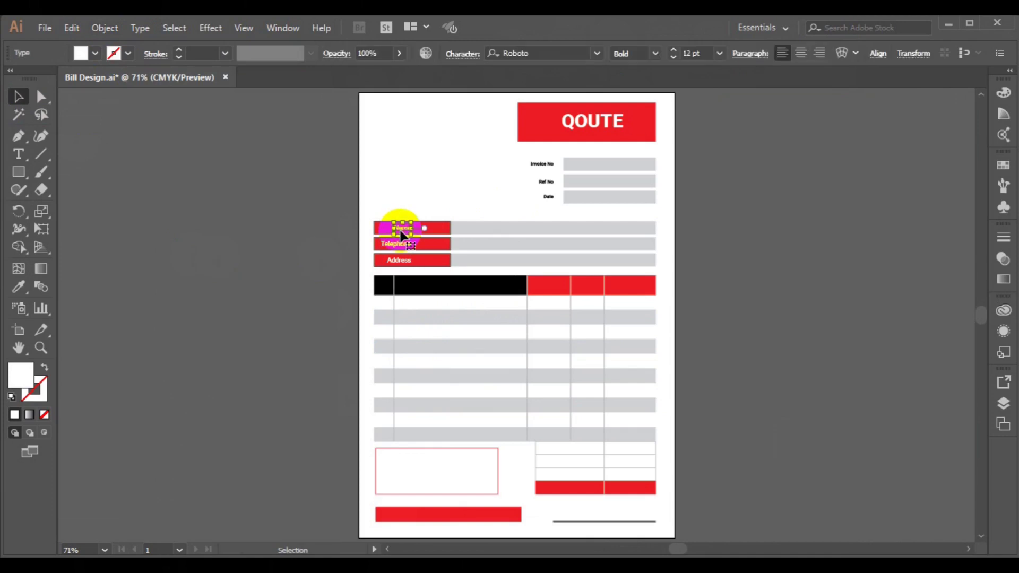
pyautogui.moveTo(401, 229); pyautogui.dragTo(383, 287)
pyautogui.click(266, 250)
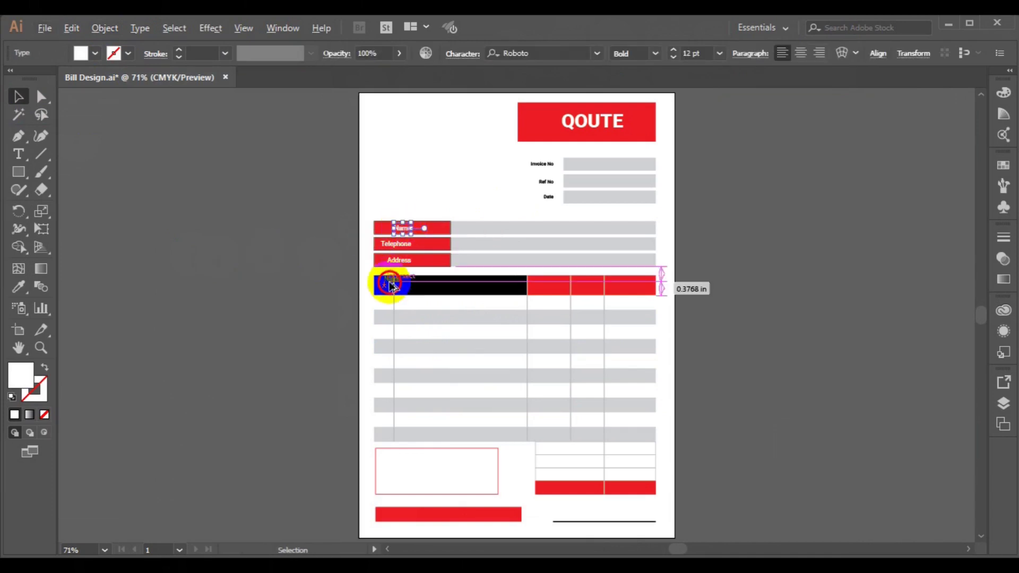
# Retype the black header's text as 'S/N' and drag a copy to the next cell.
pyautogui.hotkey('ctrl', '=')
pyautogui.hotkey('ctrl', '=')
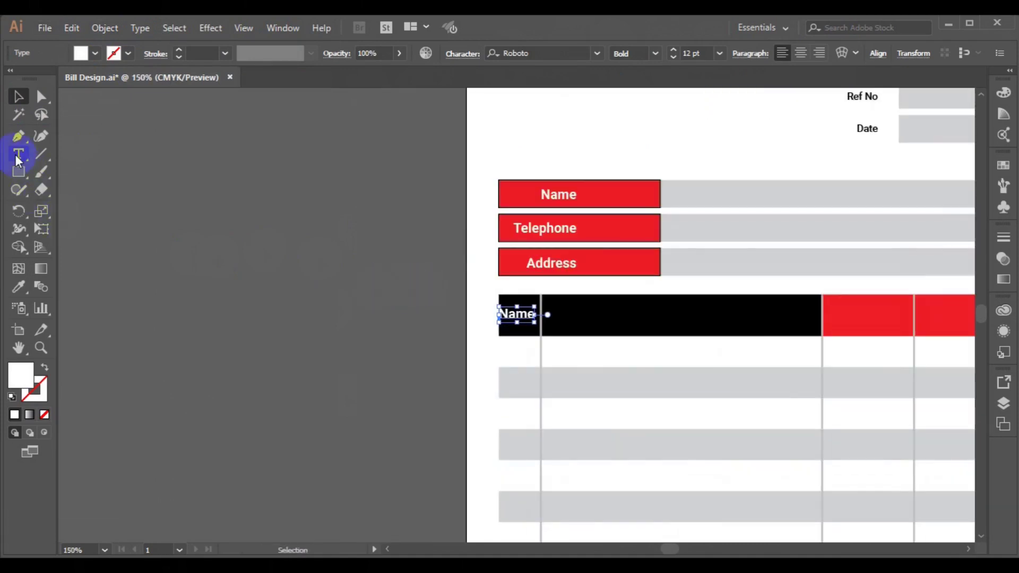
pyautogui.click(18, 157)
pyautogui.doubleClick(514, 314)
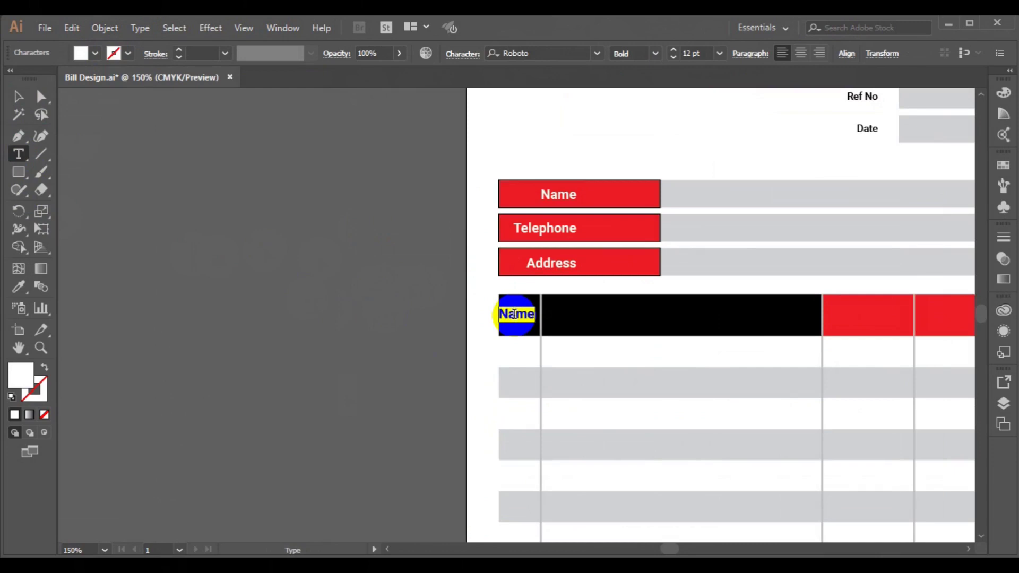
pyautogui.write('S/N')
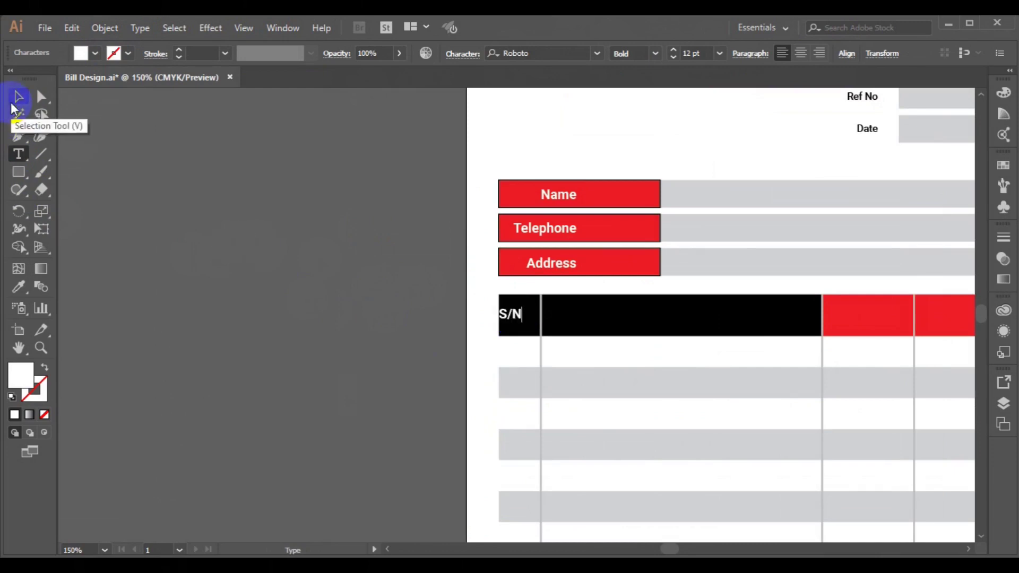
pyautogui.click(18, 96)
pyautogui.click(516, 315)
pyautogui.moveTo(517, 317); pyautogui.dragTo(634, 316)
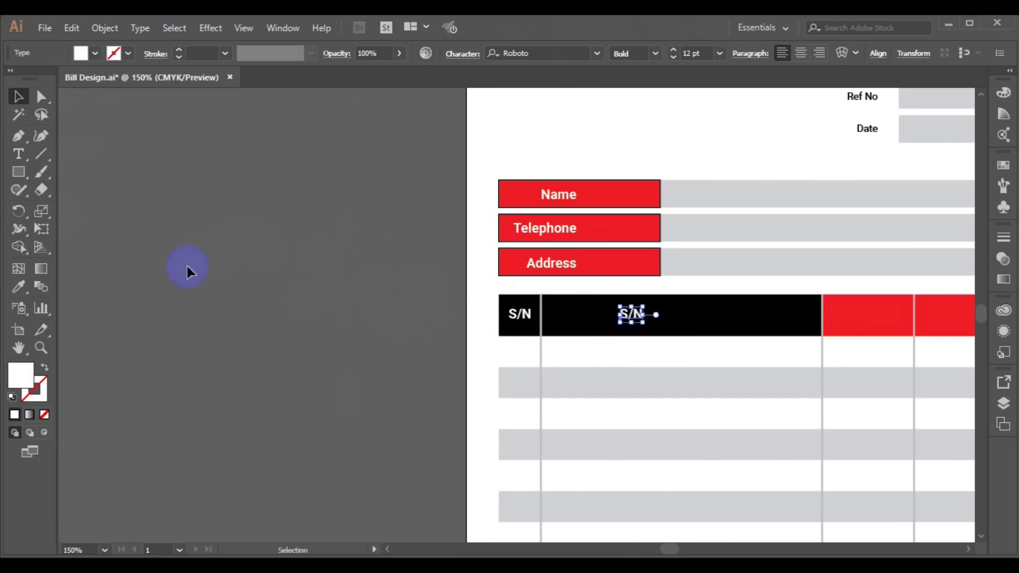
# Retype the copied header label as 'ITEMS DESCRIPTION'.
pyautogui.click(18, 154)
pyautogui.click(629, 315)
pyautogui.doubleClick(629, 314)
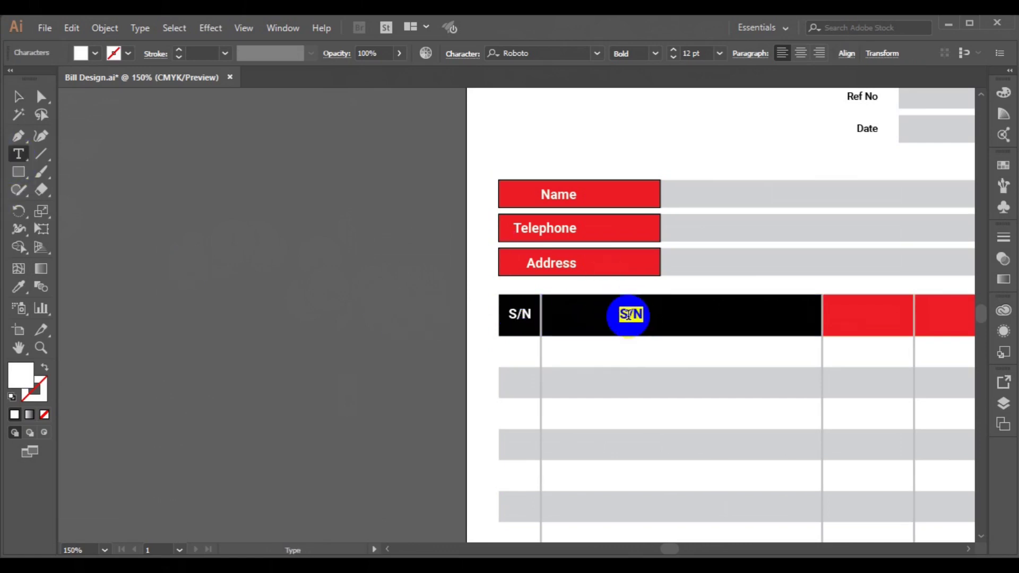
pyautogui.write('ITEMS DESCRIPTION')
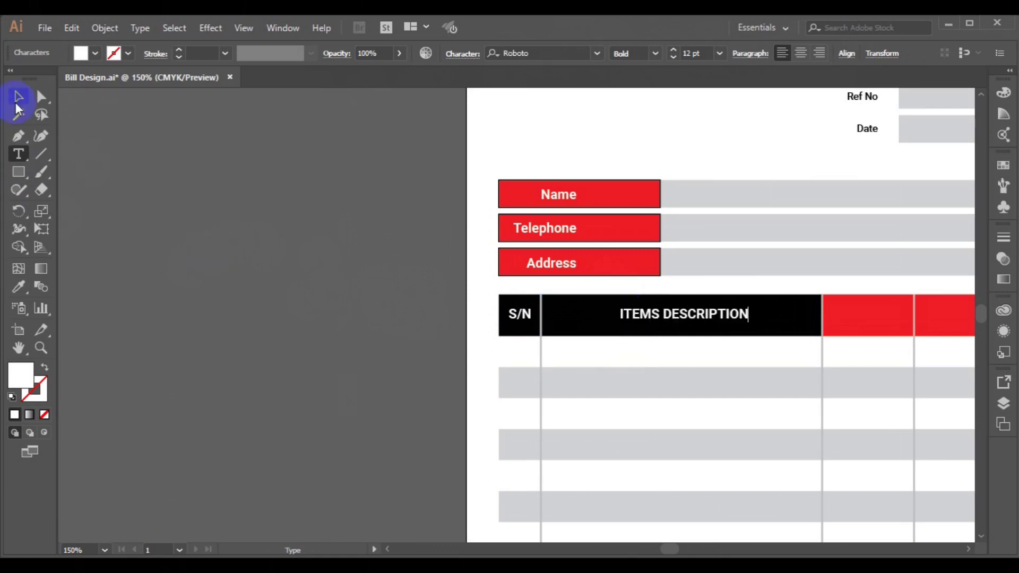
pyautogui.click(18, 96)
pyautogui.moveTo(687, 552); pyautogui.dragTo(645, 552)
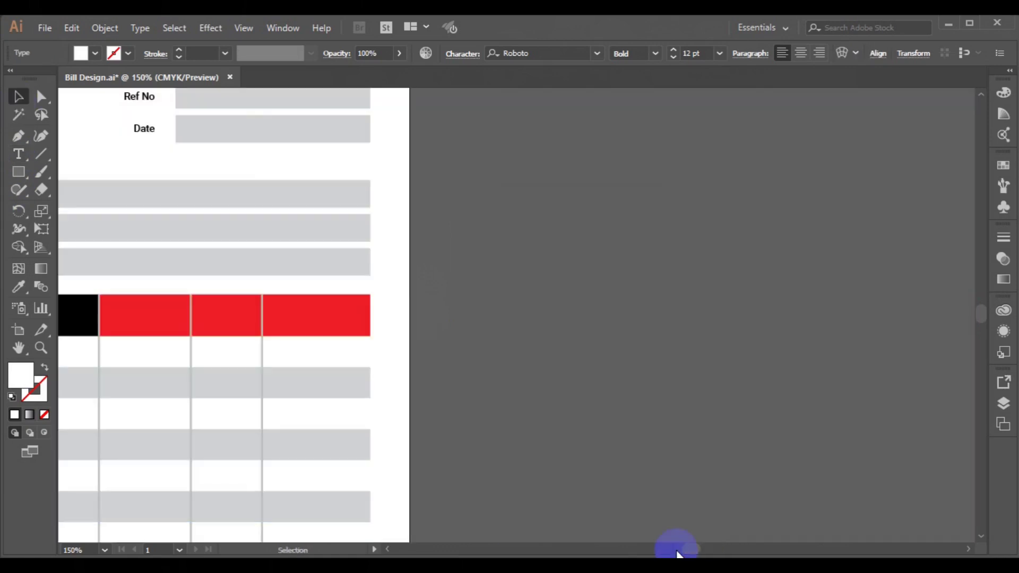
# Copy the ITEMS DESCRIPTION label into the first red column and retitle it QTY.
pyautogui.hotkey('ctrl', '0')
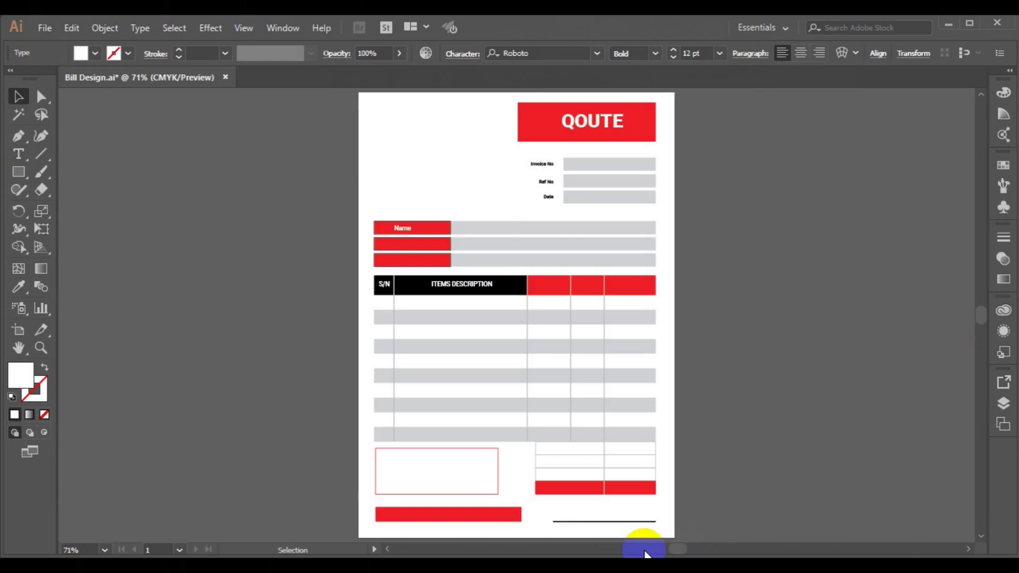
pyautogui.moveTo(451, 285); pyautogui.dragTo(547, 291)
pyautogui.click(18, 154)
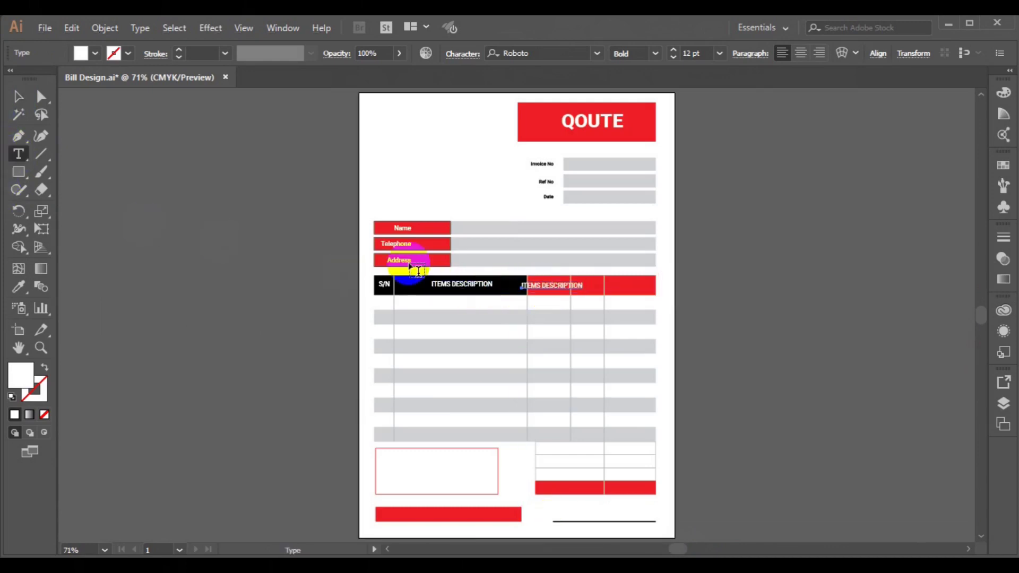
pyautogui.tripleClick(543, 285)
pyautogui.write('QTY')
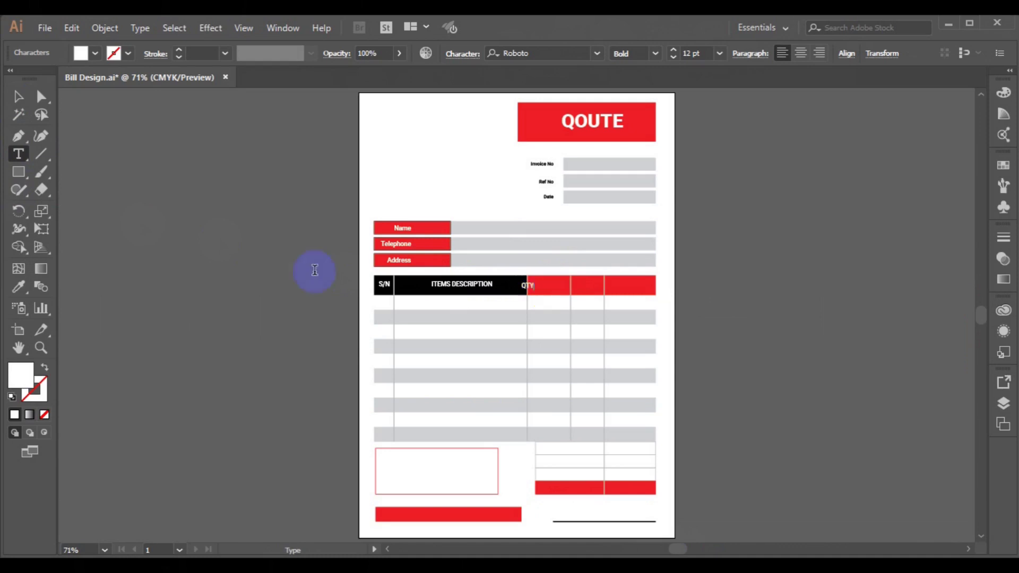
pyautogui.click(17, 98)
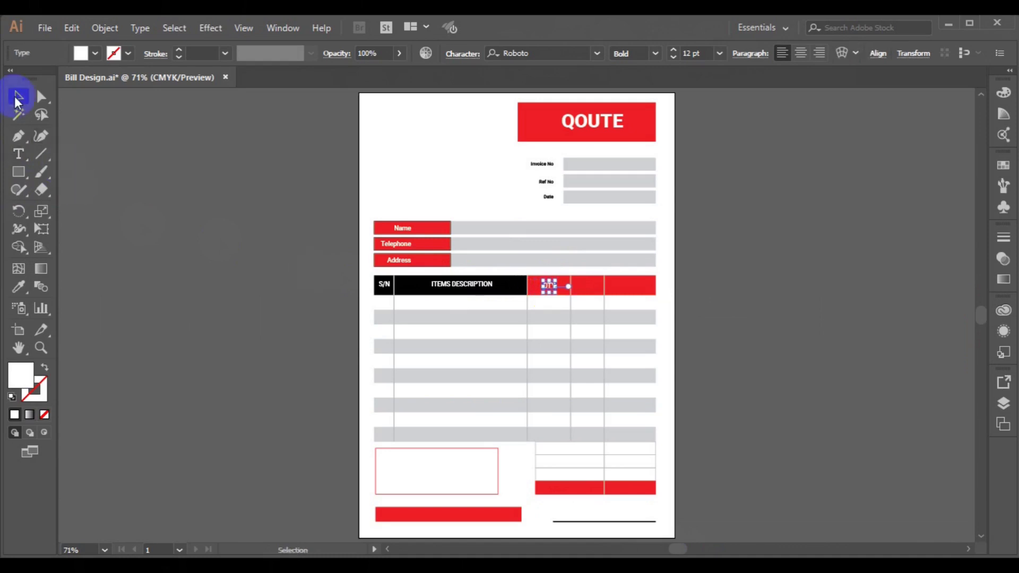
# Add RATE and AMOUNT labels to the second and third red columns.
pyautogui.click(547, 287)
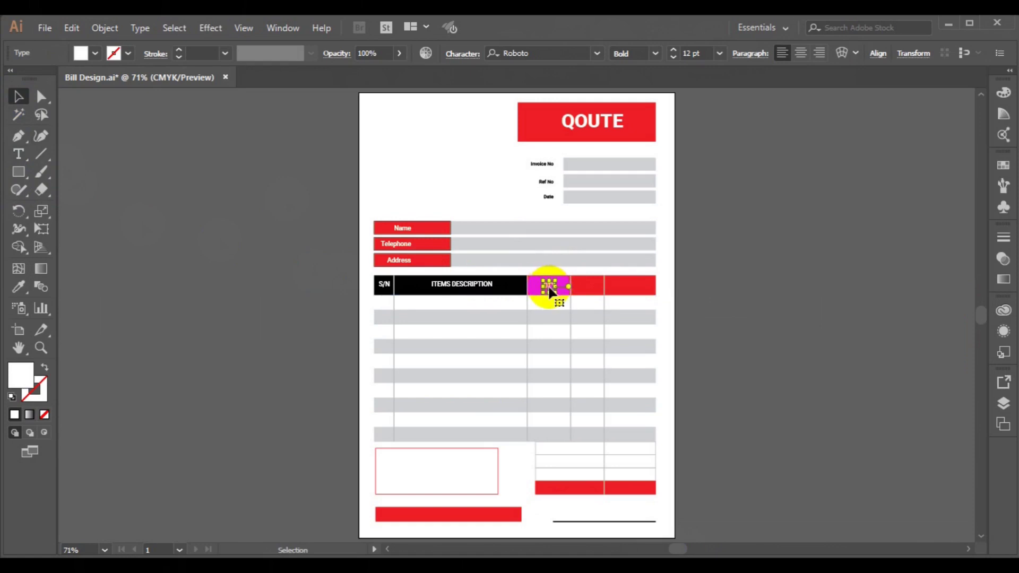
pyautogui.moveTo(550, 291); pyautogui.dragTo(584, 288)
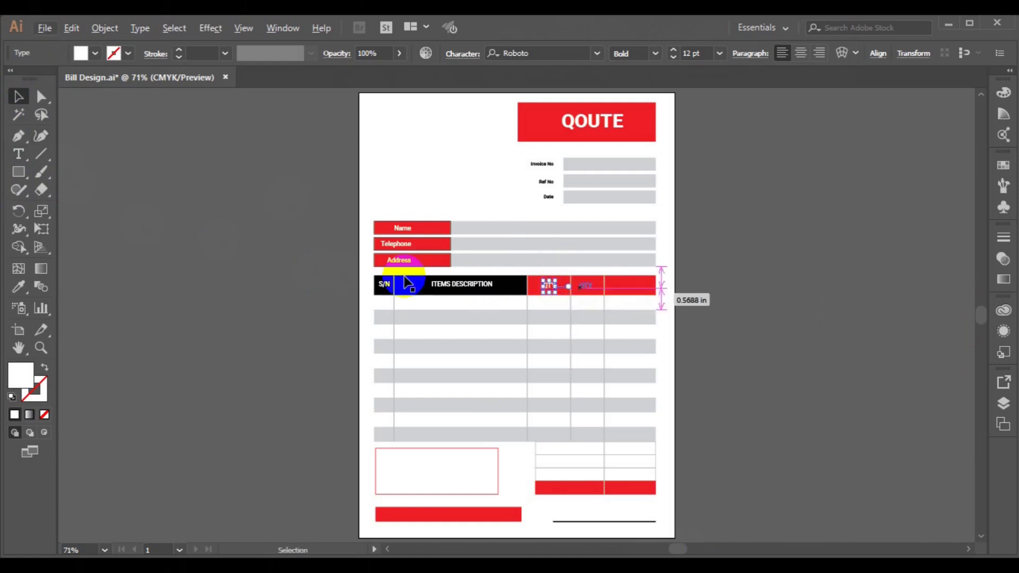
pyautogui.click(18, 154)
pyautogui.click(585, 285)
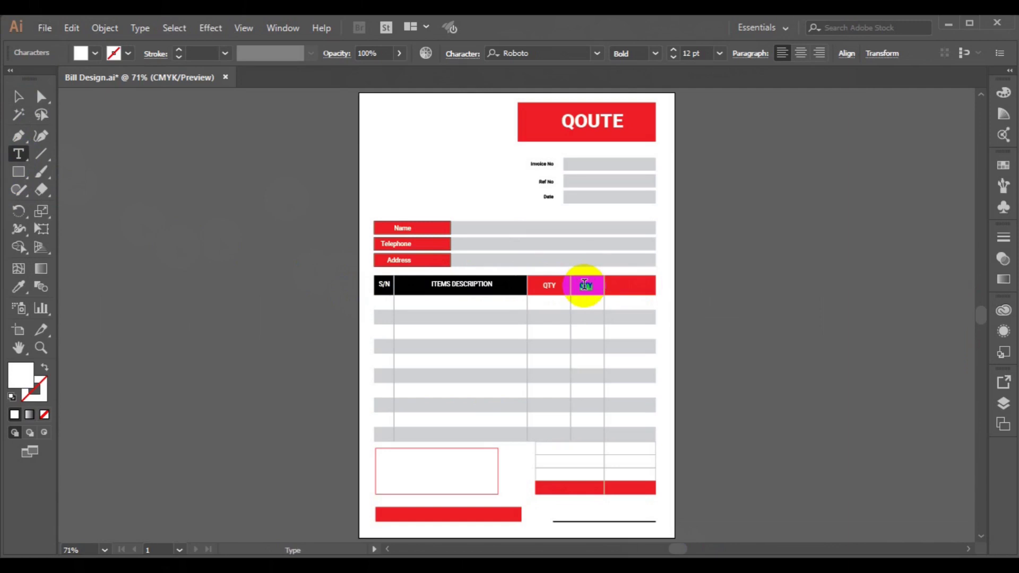
pyautogui.write('RATE')
pyautogui.click(18, 98)
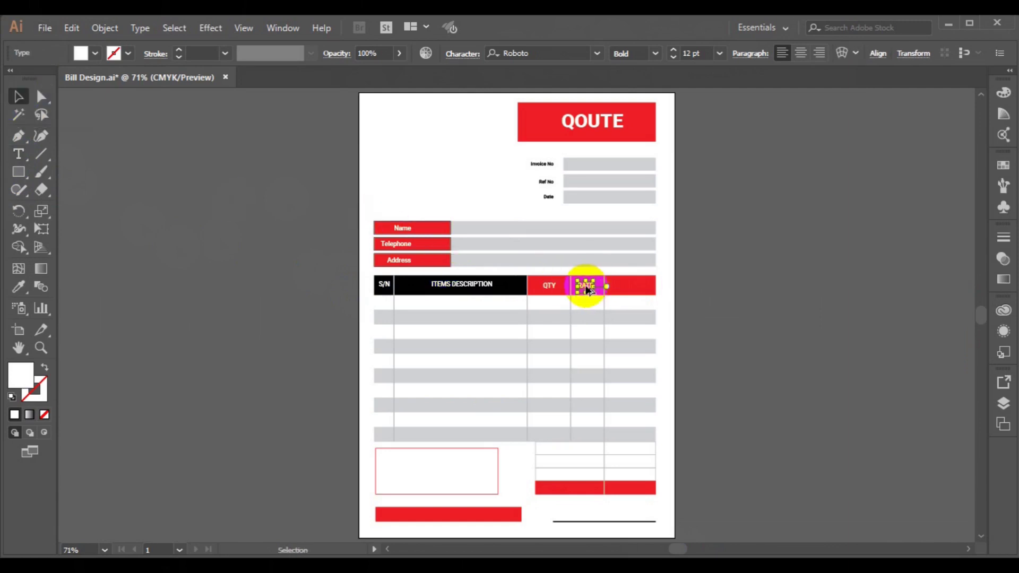
pyautogui.keyDown('alt'); pyautogui.moveTo(588, 289); pyautogui.dragTo(627, 289); pyautogui.keyUp('alt')
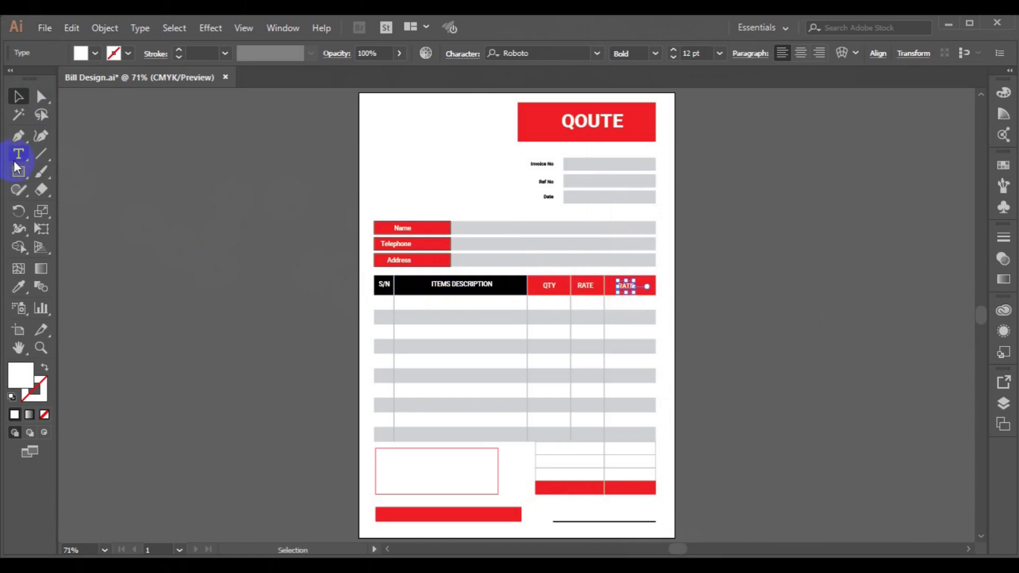
pyautogui.click(16, 162)
pyautogui.doubleClick(624, 287)
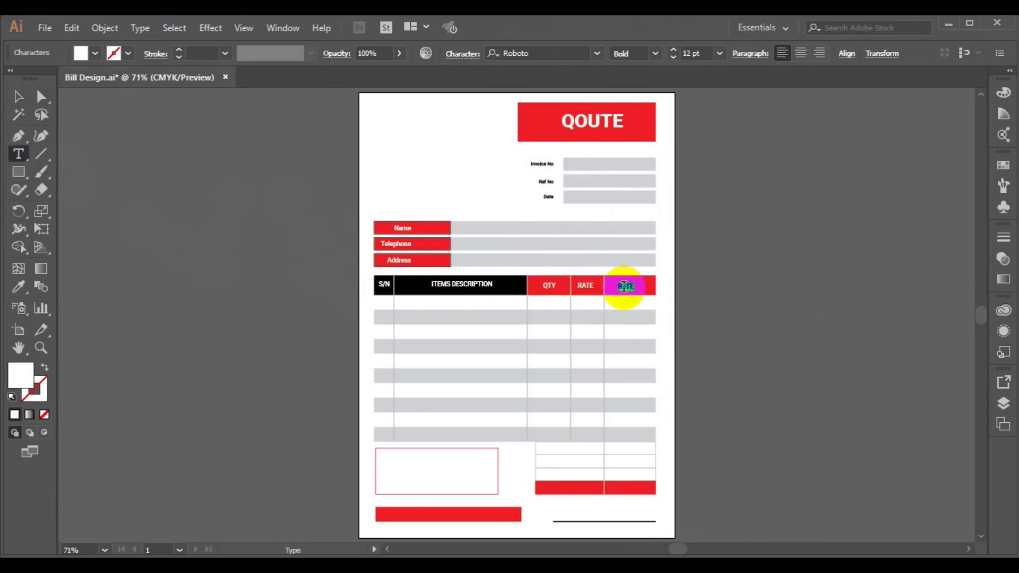
pyautogui.write('AMOUNT')
pyautogui.click(18, 96)
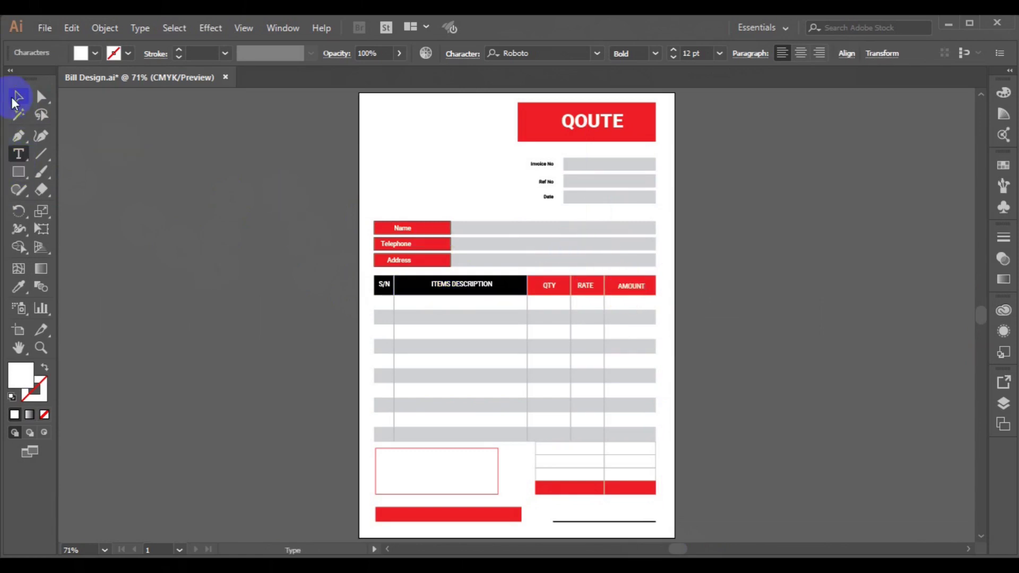
# Place a black copy of ITEMS DESCRIPTION in the lower-left box.
pyautogui.click(460, 292)
pyautogui.moveTo(461, 292); pyautogui.dragTo(419, 468)
pyautogui.click(94, 53)
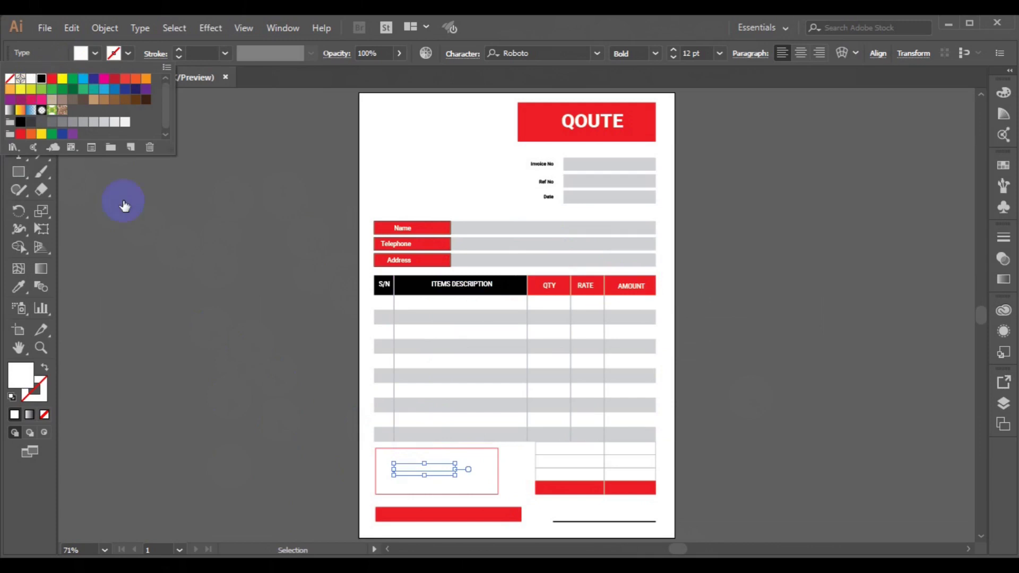
pyautogui.click(42, 78)
pyautogui.click(475, 496)
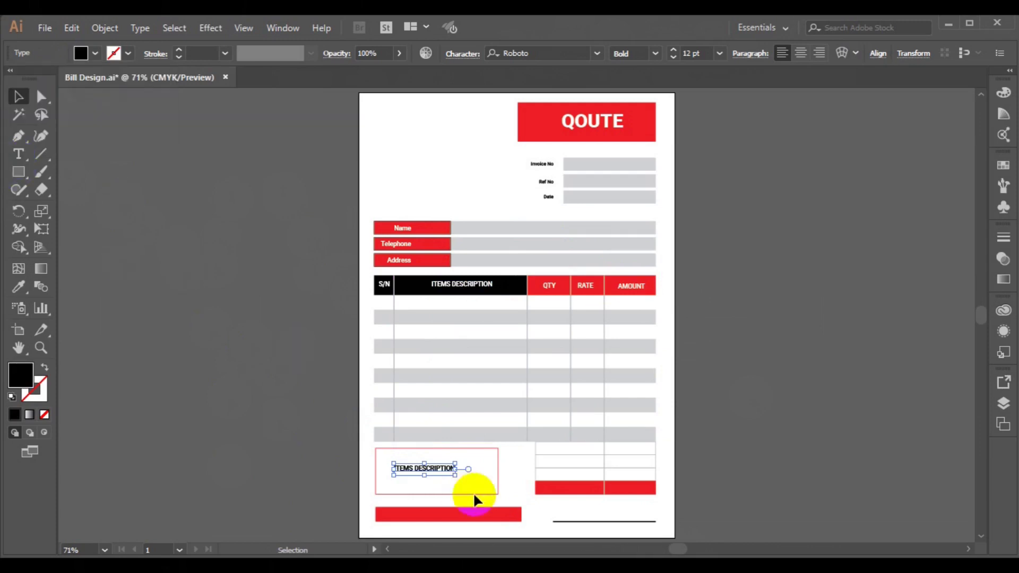
# Retitle the copied text 'Terms of service' and move it to the box's top-left corner.
pyautogui.click(18, 154)
pyautogui.tripleClick(424, 468)
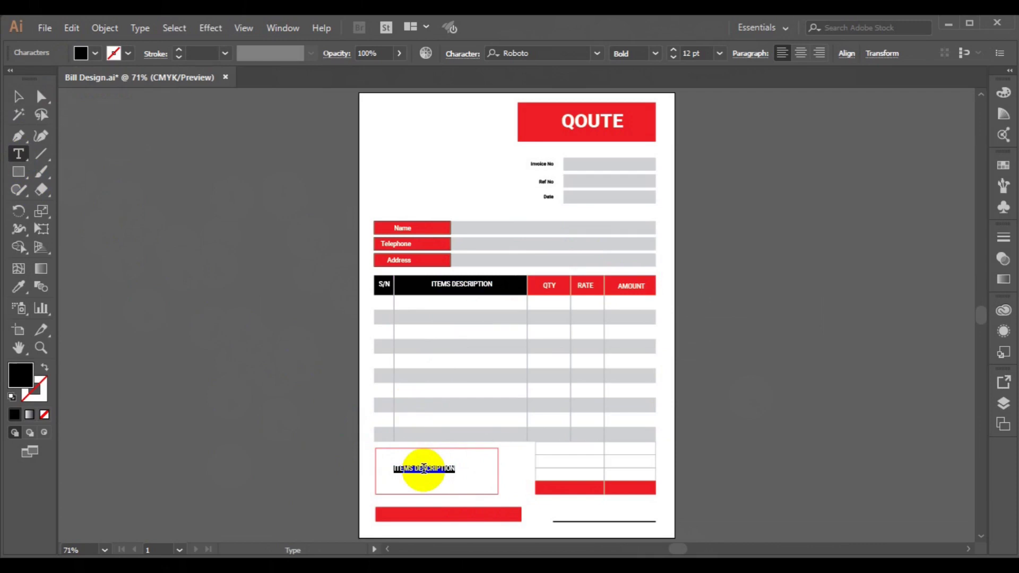
pyautogui.write('Terms of servic')
pyautogui.click(18, 96)
pyautogui.click(420, 467)
pyautogui.moveTo(421, 467); pyautogui.dragTo(417, 459)
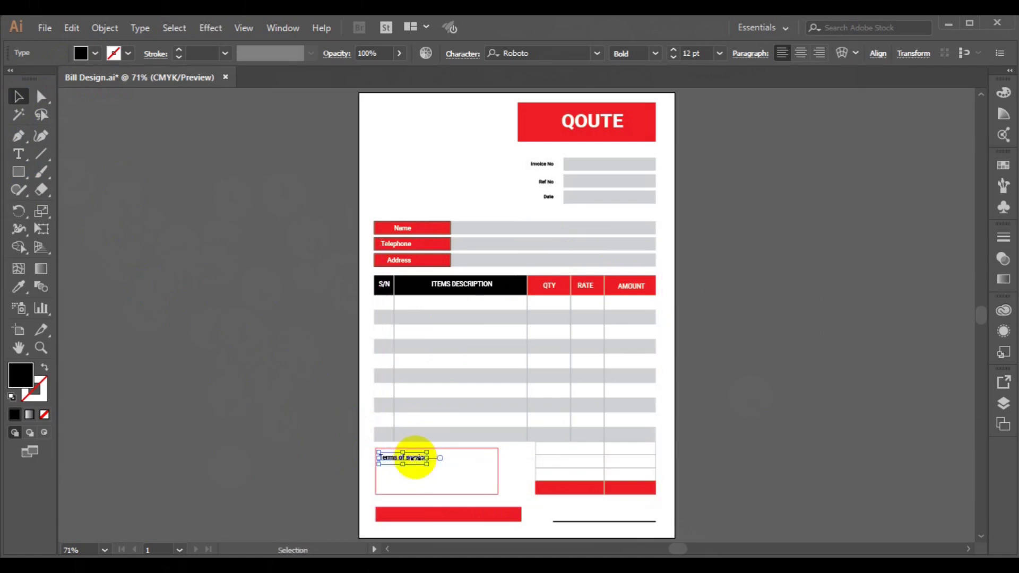
pyautogui.click(770, 468)
pyautogui.hotkey('ctrl', '1')
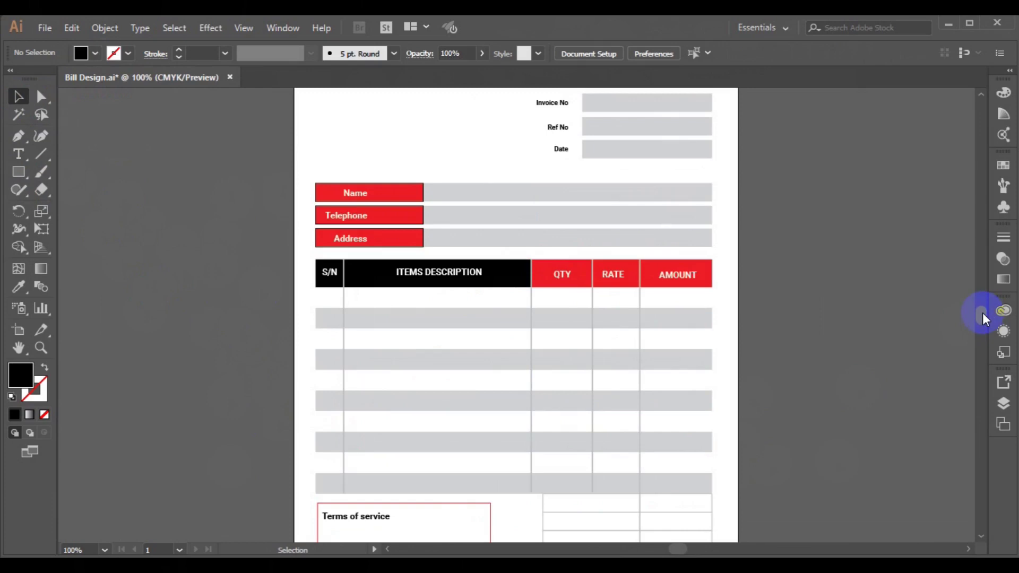
pyautogui.click(982, 326)
# Copy Terms of service into the totals table's top cell and retitle it Sub Total.
pyautogui.moveTo(364, 143); pyautogui.dragTo(591, 131)
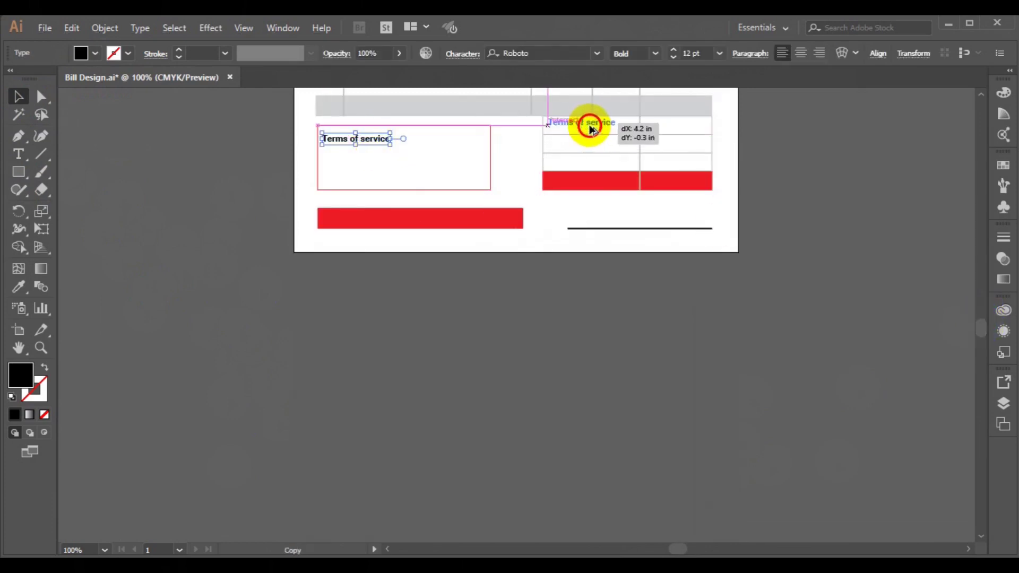
pyautogui.moveTo(591, 131); pyautogui.dragTo(590, 128)
pyautogui.click(18, 155)
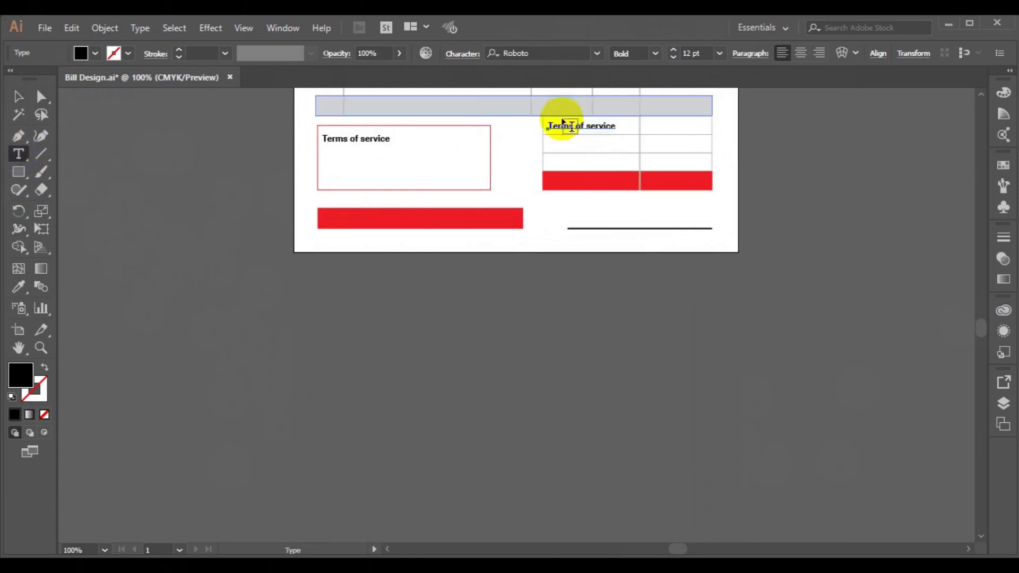
pyautogui.tripleClick(560, 126)
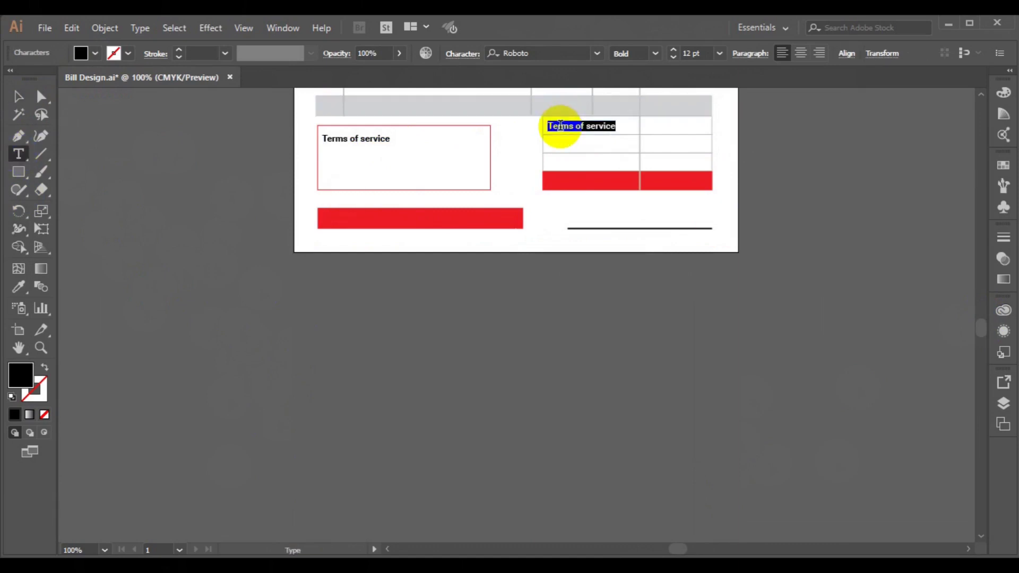
pyautogui.write('Sub Total')
pyautogui.click(18, 96)
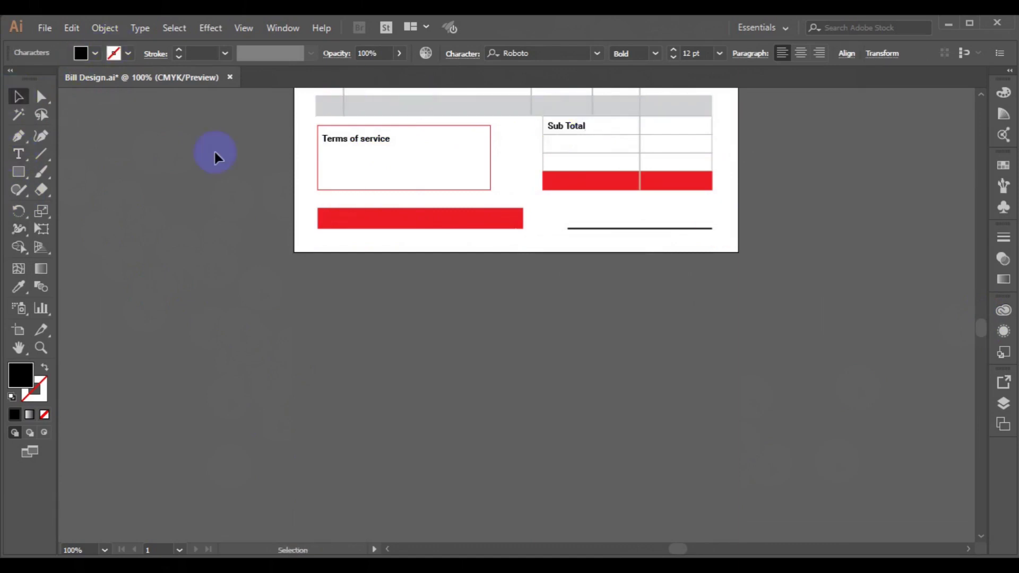
# Duplicate Sub Total one row down and rename it Govt Tax.
pyautogui.click(577, 130)
pyautogui.moveTo(578, 130); pyautogui.dragTo(578, 148)
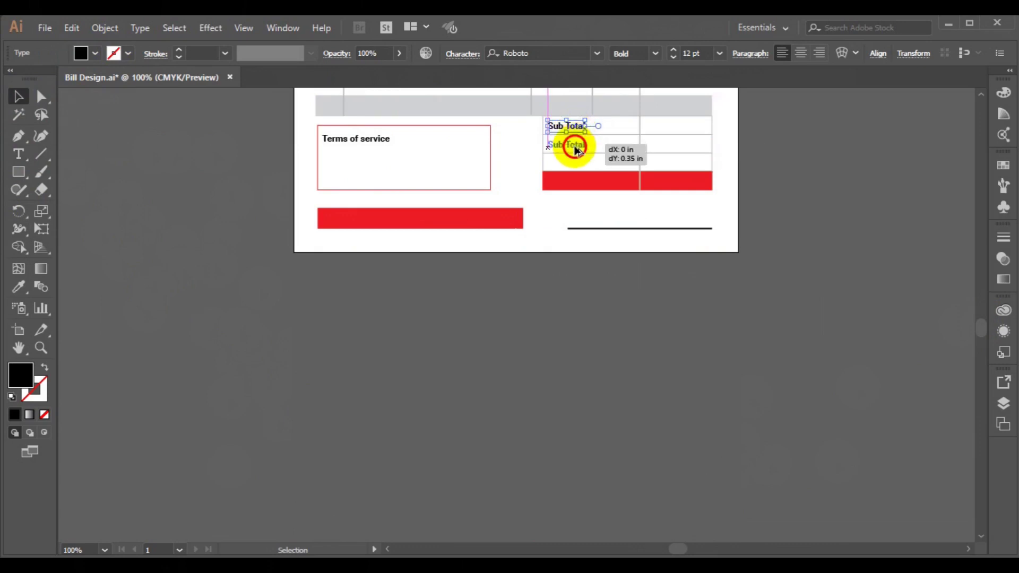
pyautogui.moveTo(576, 148); pyautogui.dragTo(572, 141)
pyautogui.click(19, 154)
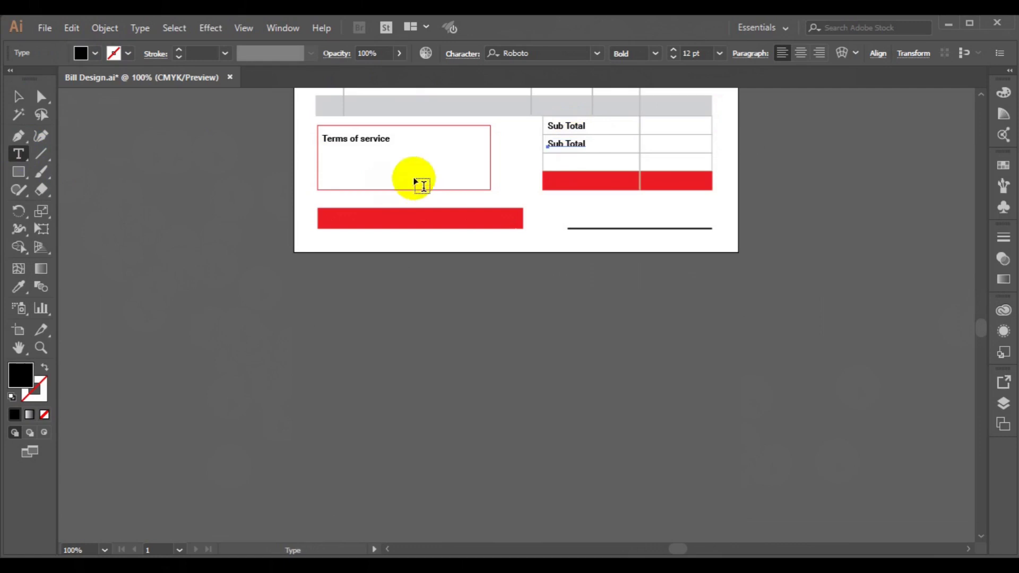
pyautogui.click(554, 144)
pyautogui.hotkey('ctrl', 'a')
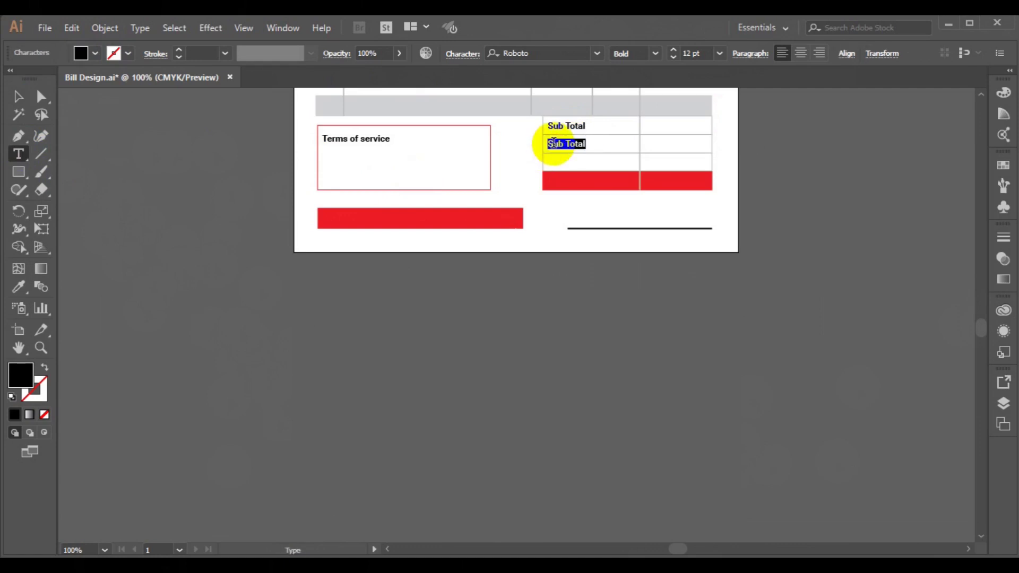
pyautogui.write('Govt Tax')
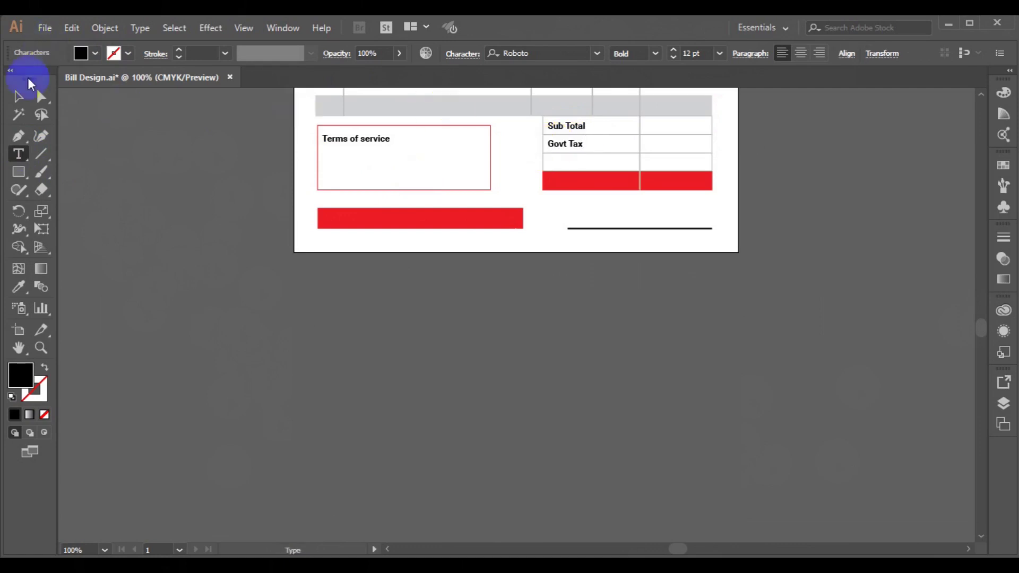
pyautogui.click(19, 96)
# Duplicate Govt Tax a row down as Cons Tax, plus another copy into the red row.
pyautogui.moveTo(556, 143); pyautogui.dragTo(558, 164)
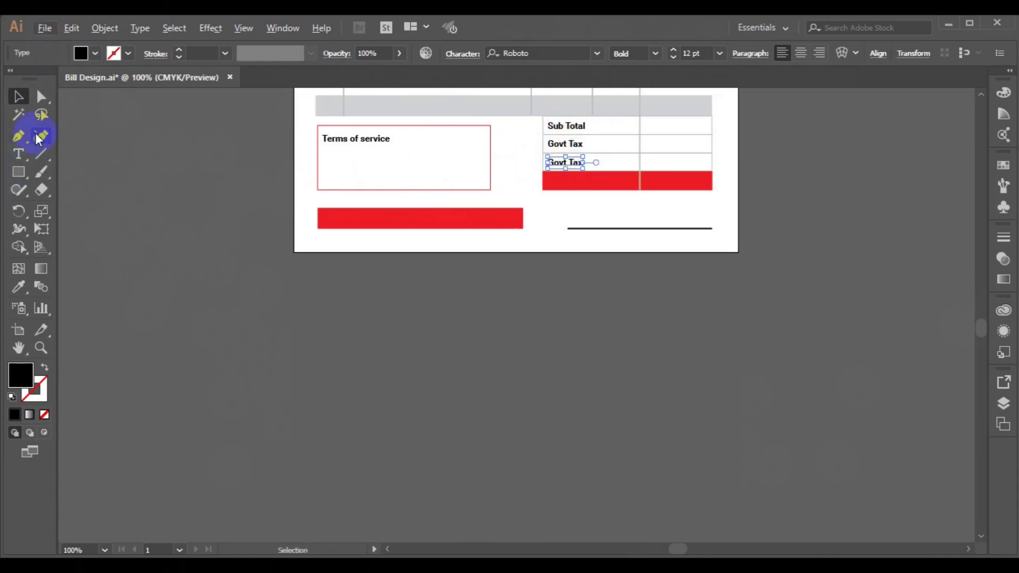
pyautogui.click(18, 153)
pyautogui.click(566, 162)
pyautogui.hotkey('shift', 'Left')
pyautogui.hotkey('shift', 'Left')
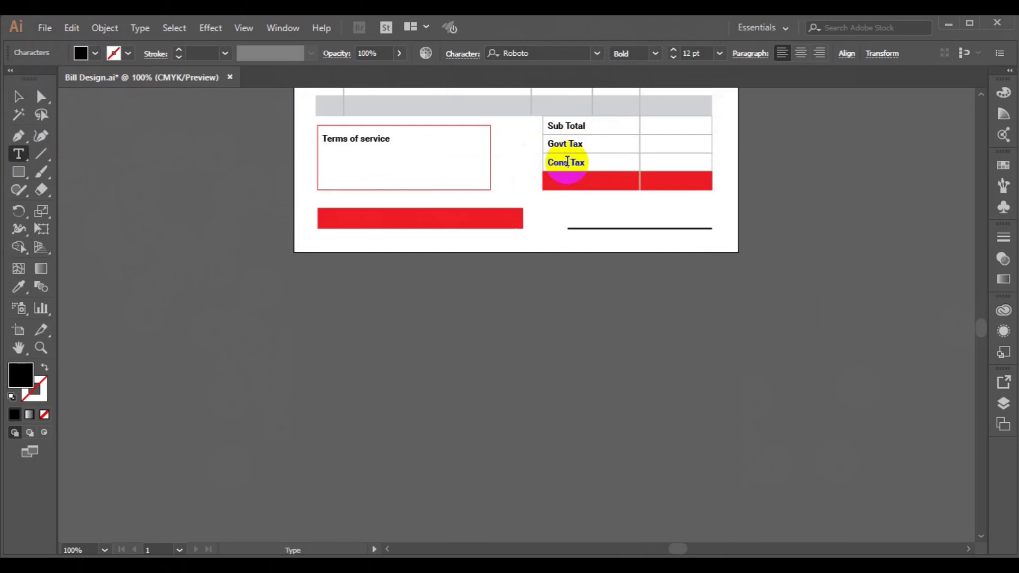
pyautogui.click(18, 96)
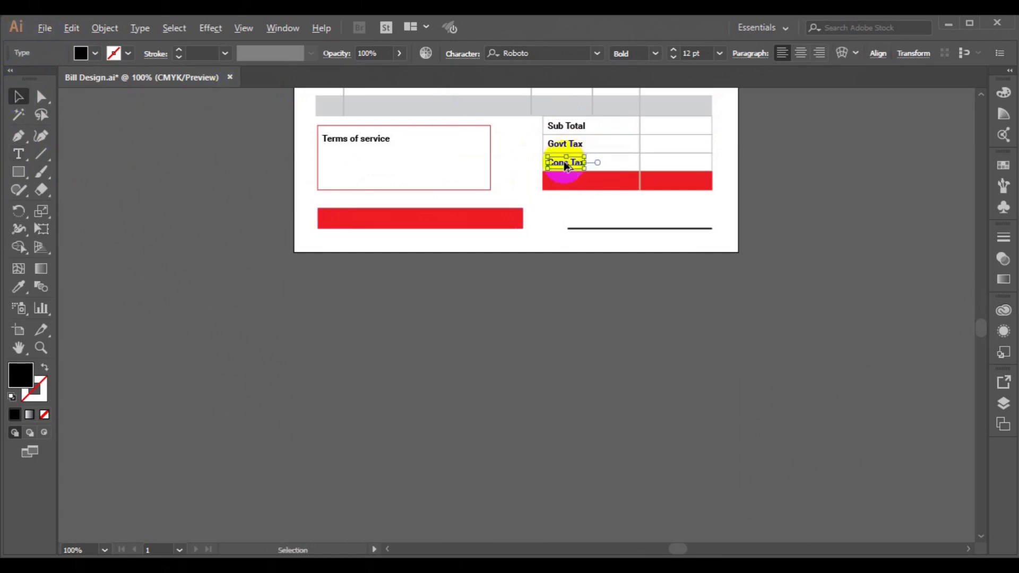
pyautogui.moveTo(566, 167); pyautogui.dragTo(564, 181)
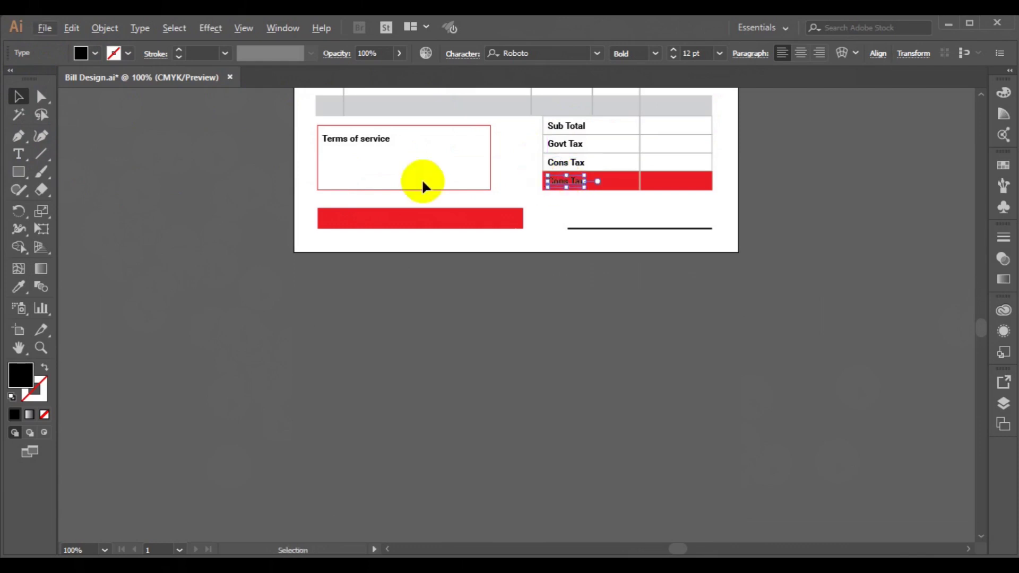
pyautogui.click(19, 154)
# Retitle the red-row label GRAND TOTAL and make it white.
pyautogui.tripleClick(561, 181)
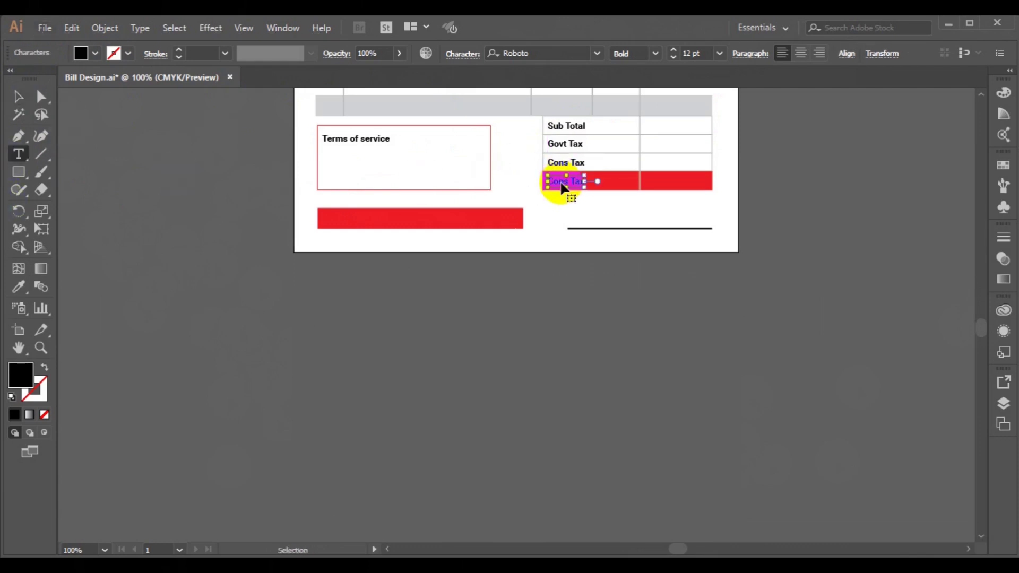
pyautogui.write('GRAND TOTAL')
pyautogui.moveTo(547, 181); pyautogui.dragTo(608, 181)
pyautogui.click(95, 53)
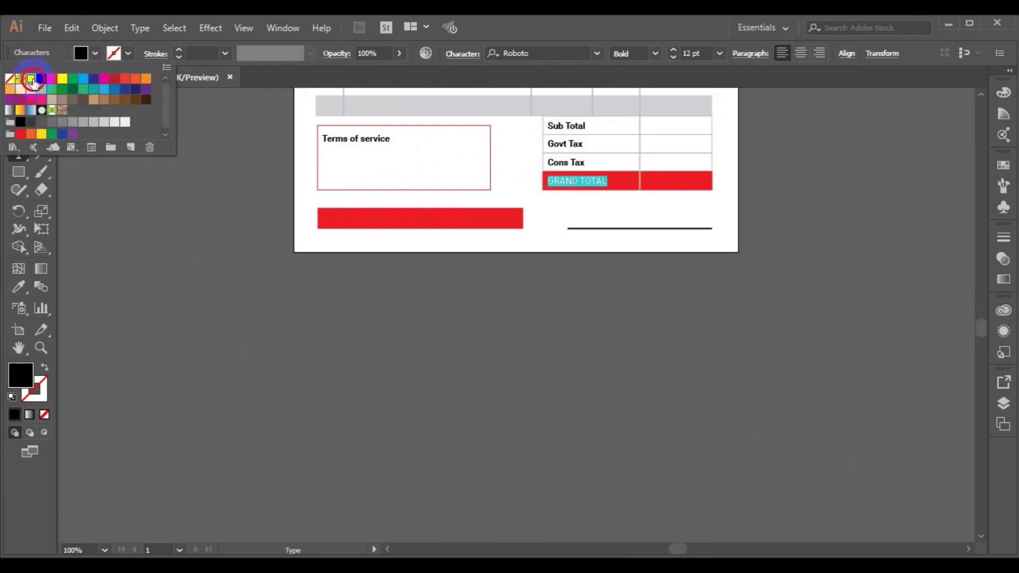
pyautogui.click(32, 81)
pyautogui.click(18, 96)
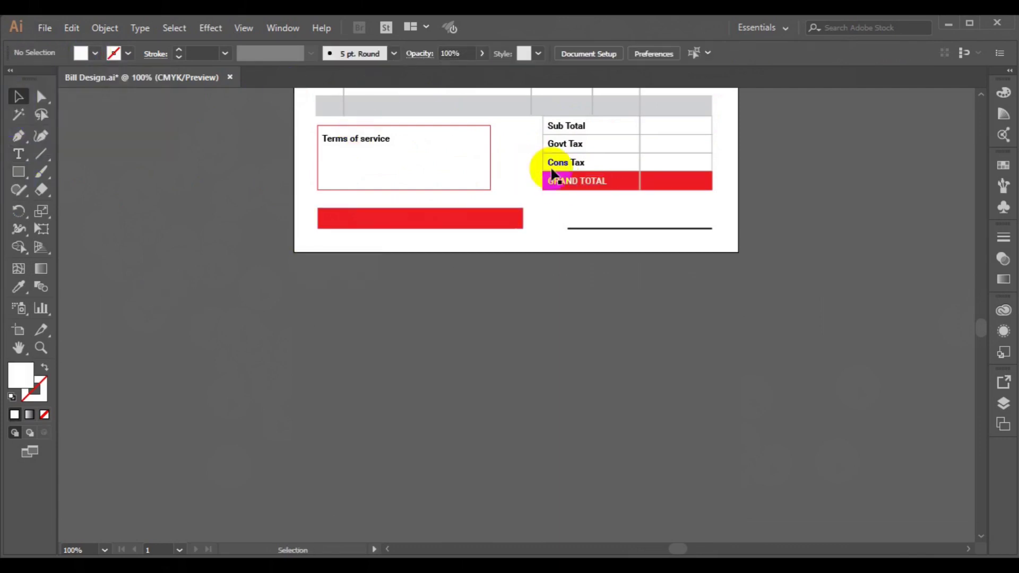
# Copy Terms of service into the lower red bar and clear it for the thank-you line.
pyautogui.click(349, 138)
pyautogui.moveTo(349, 138); pyautogui.dragTo(361, 218)
pyautogui.click(17, 155)
pyautogui.click(337, 217)
pyautogui.hotkey('ctrl', 'a')
pyautogui.press('BackSpace')
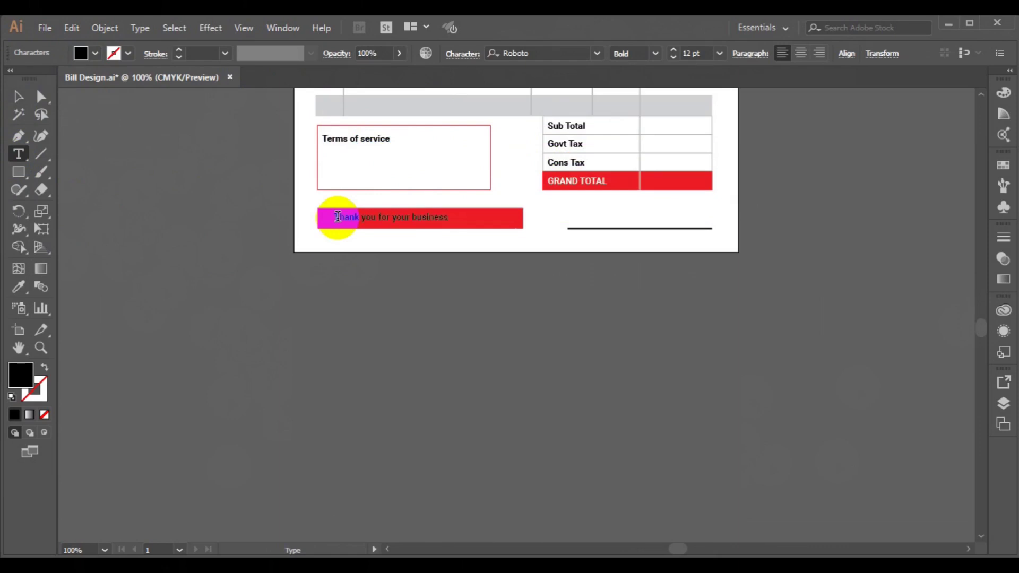
# Make the 'Thank you for your business' text white.
pyautogui.moveTo(337, 217); pyautogui.dragTo(451, 218)
pyautogui.click(94, 53)
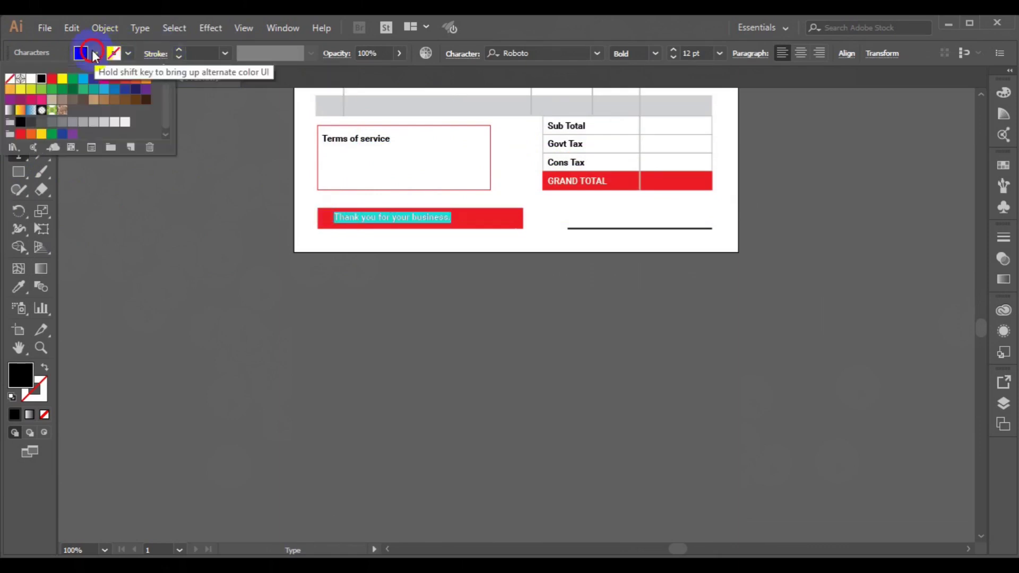
pyautogui.click(31, 78)
pyautogui.click(18, 97)
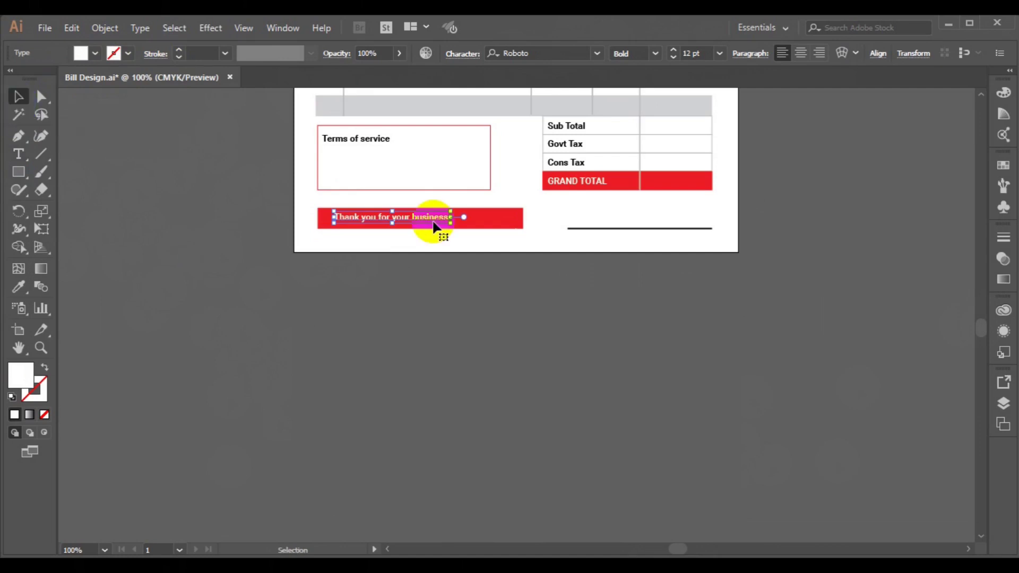
pyautogui.click(507, 305)
# Copy the Terms of service text below the signature line and retype it as Signature.
pyautogui.moveTo(362, 139); pyautogui.dragTo(646, 237)
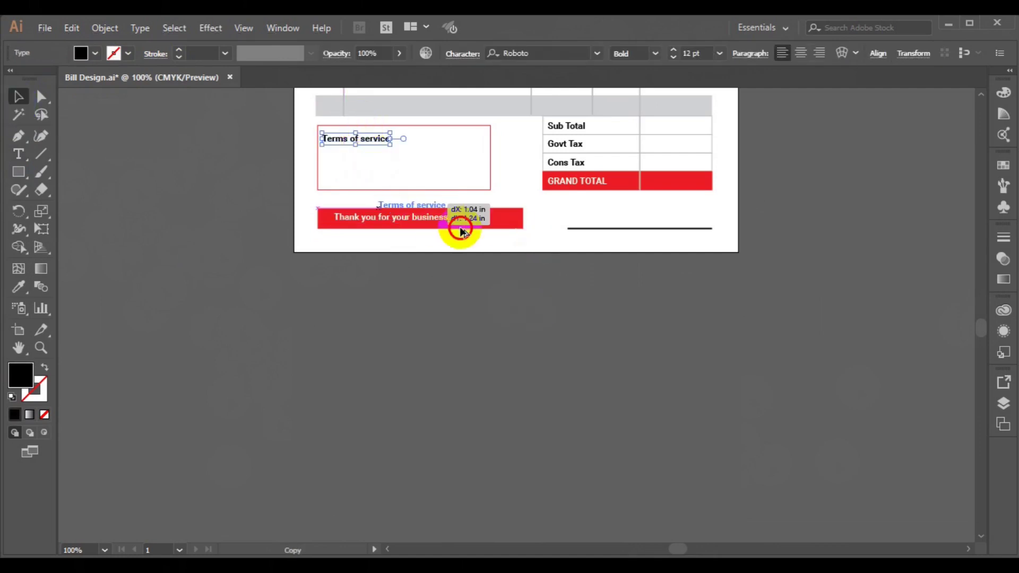
pyautogui.moveTo(645, 240); pyautogui.dragTo(645, 240)
pyautogui.click(18, 154)
pyautogui.click(626, 237)
pyautogui.hotkey('ctrl', 'a')
pyautogui.write('S')
pyautogui.write('ure')
pyautogui.click(18, 96)
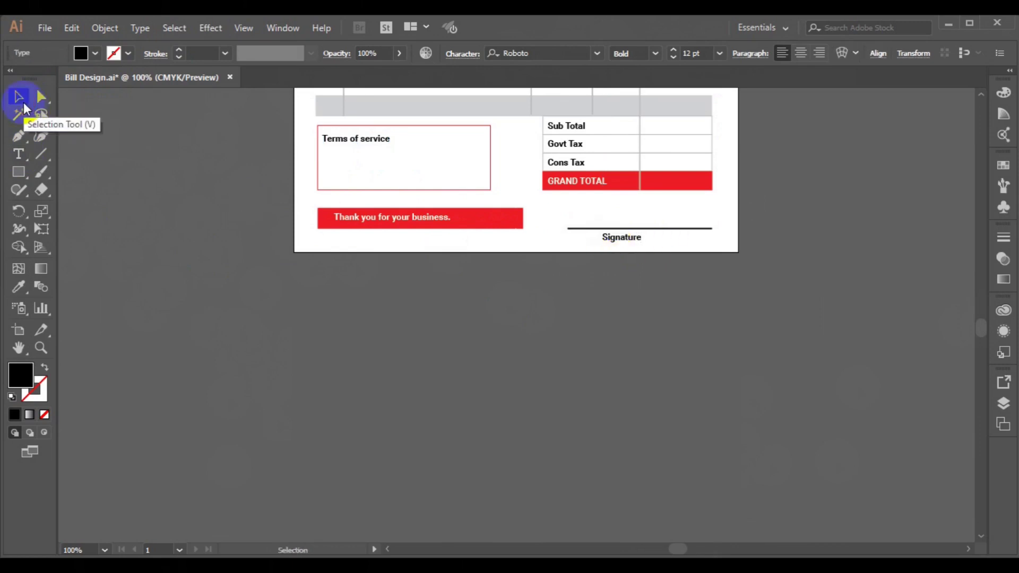
# Centre the Signature label horizontally under the signature line.
pyautogui.keyDown('shift'); pyautogui.click(666, 230); pyautogui.keyUp('shift')
pyautogui.click(564, 53)
pyautogui.hotkey('ctrl', 'z')
pyautogui.click(499, 59)
pyautogui.press('Right')
pyautogui.press('Right')
pyautogui.press('Right')
pyautogui.press('Right')
pyautogui.press('Right')
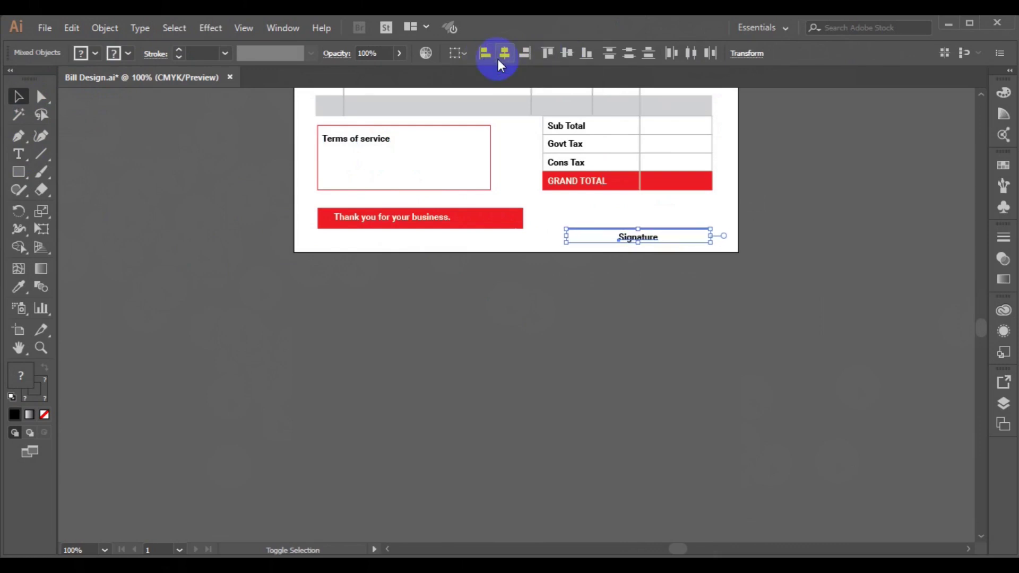
pyautogui.hotkey('ctrl', '0')
pyautogui.click(19, 154)
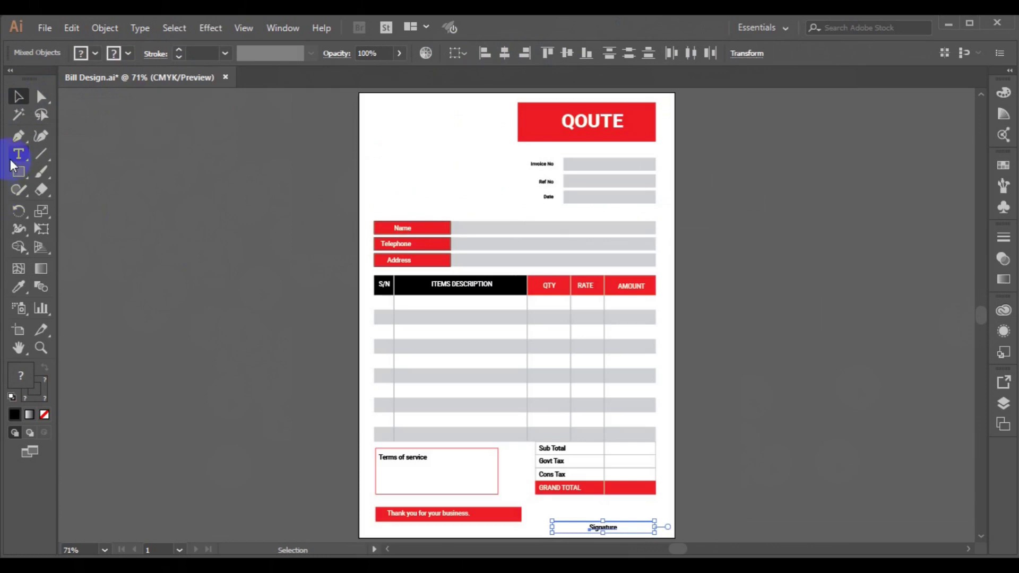
pyautogui.hotkey('ctrl', 'z')
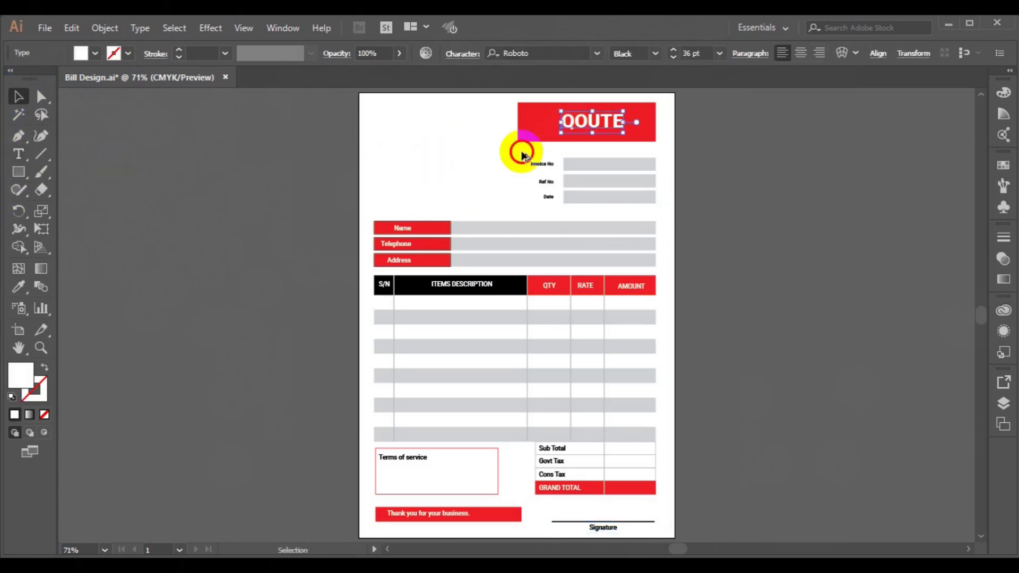
# Copy the QOUTE heading to the top left, make it black 24 pt, and type EXCEL GRAPHICS AND MULTIMEDIA.
pyautogui.moveTo(567, 130); pyautogui.dragTo(380, 120)
pyautogui.click(19, 154)
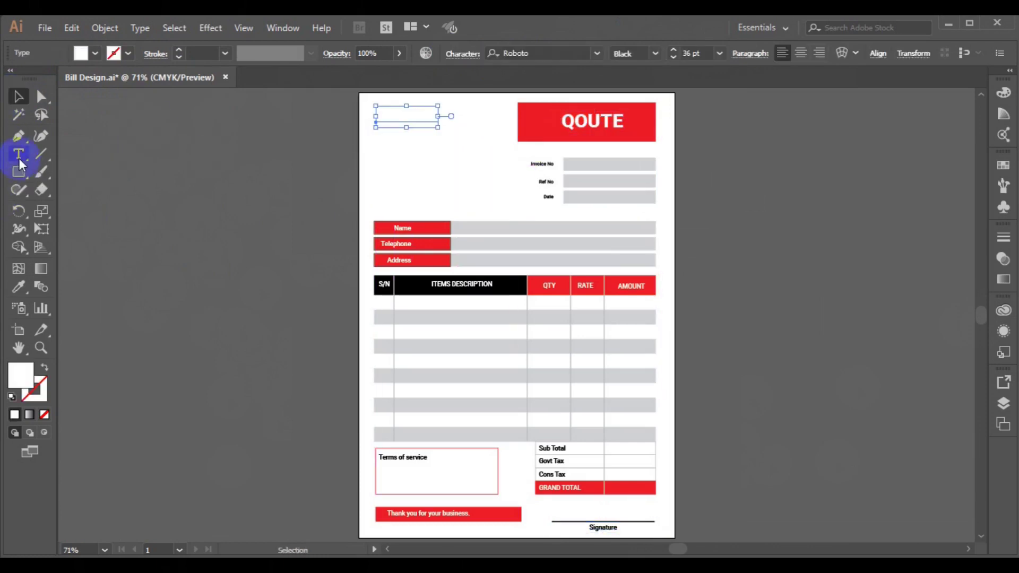
pyautogui.doubleClick(384, 116)
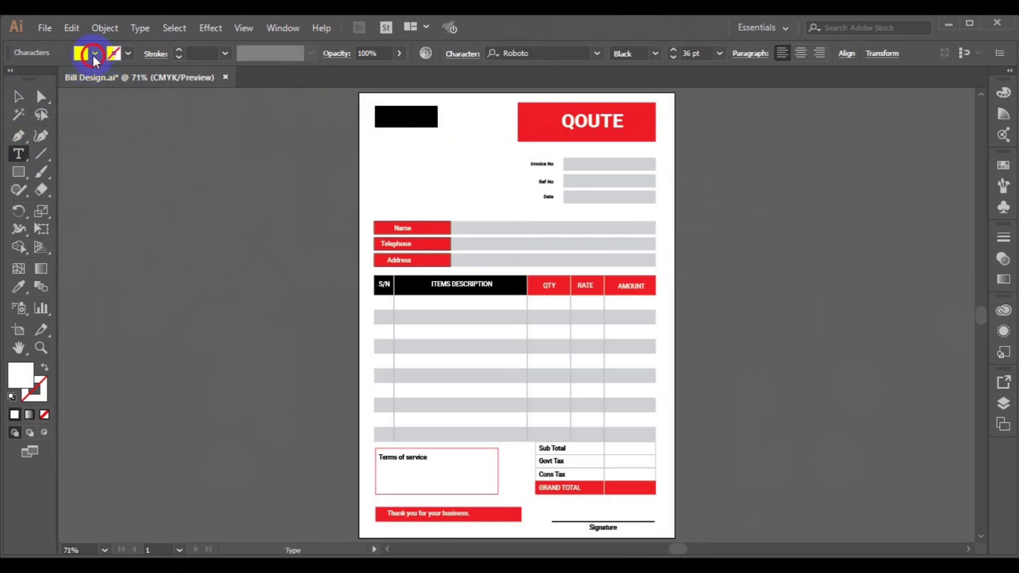
pyautogui.click(95, 53)
pyautogui.click(42, 79)
pyautogui.click(719, 53)
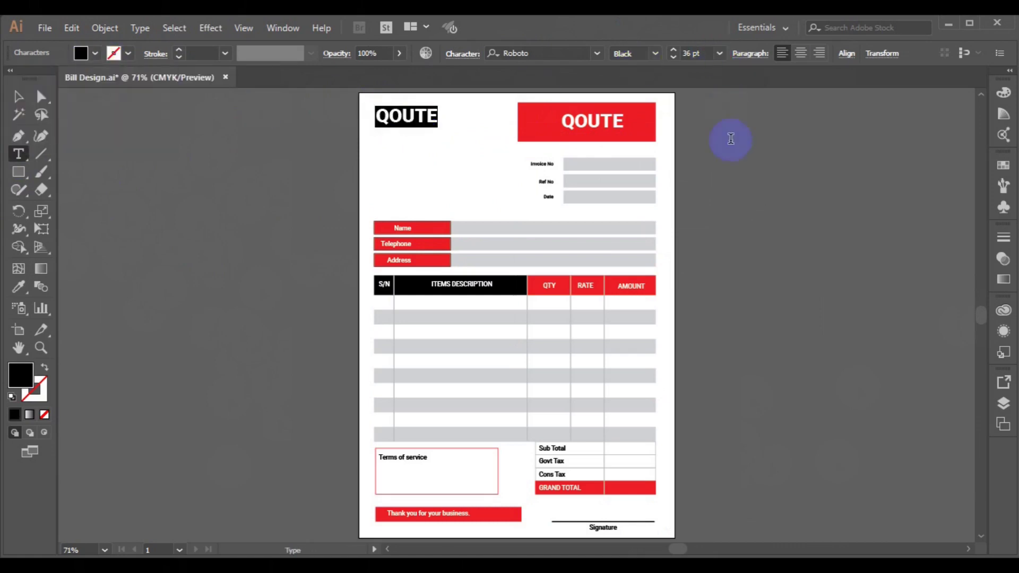
pyautogui.click(740, 252)
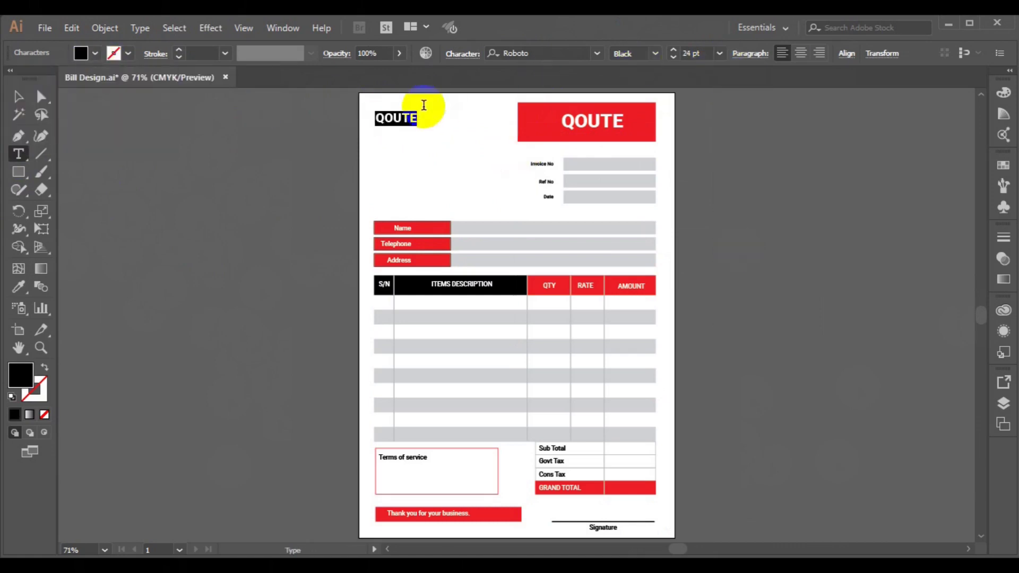
pyautogui.write('EXCEL GRAPHICS ')
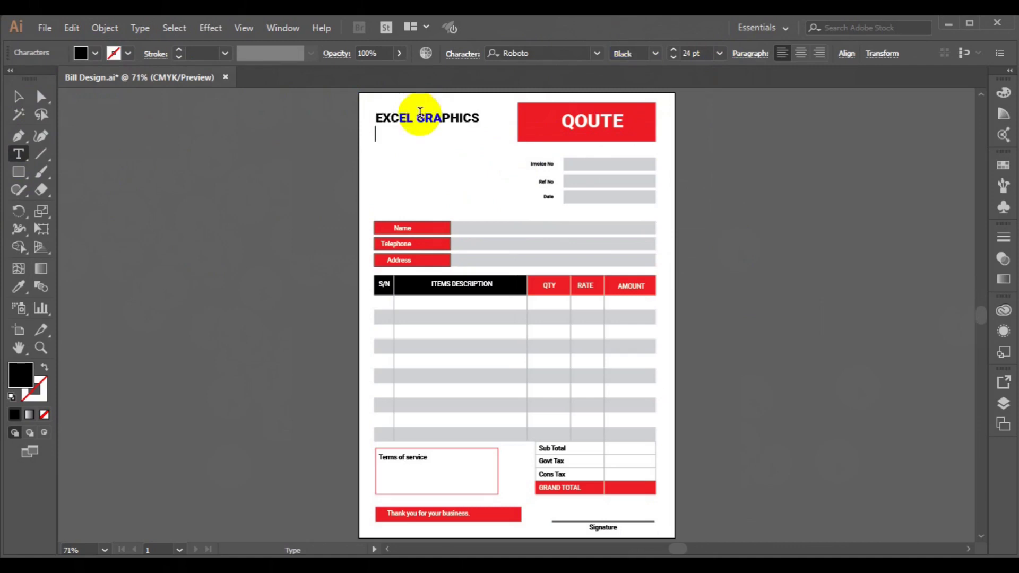
pyautogui.write('AND MULTIMEDIA')
# Set the company name to 23 pt Roboto Medium with the AND MULTIMEDIA line red.
pyautogui.hotkey('ctrl', 'a')
pyautogui.click(655, 53)
pyautogui.click(650, 150)
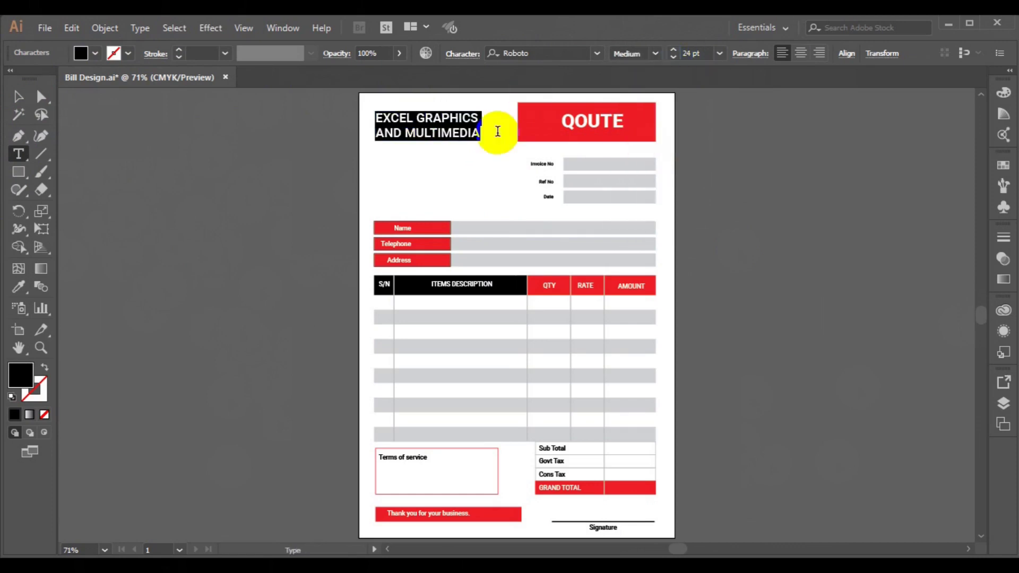
pyautogui.click(673, 57)
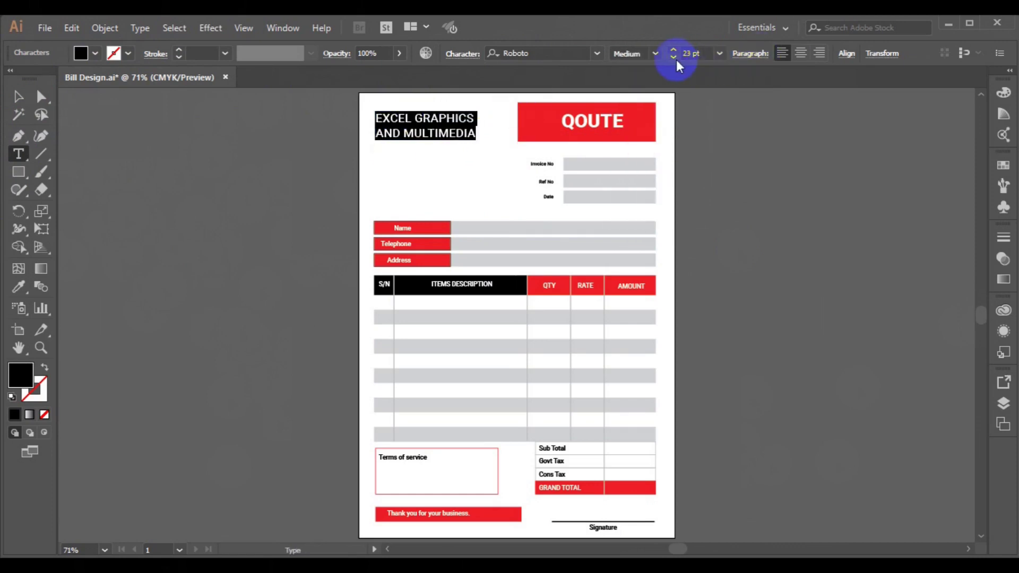
pyautogui.tripleClick(376, 137)
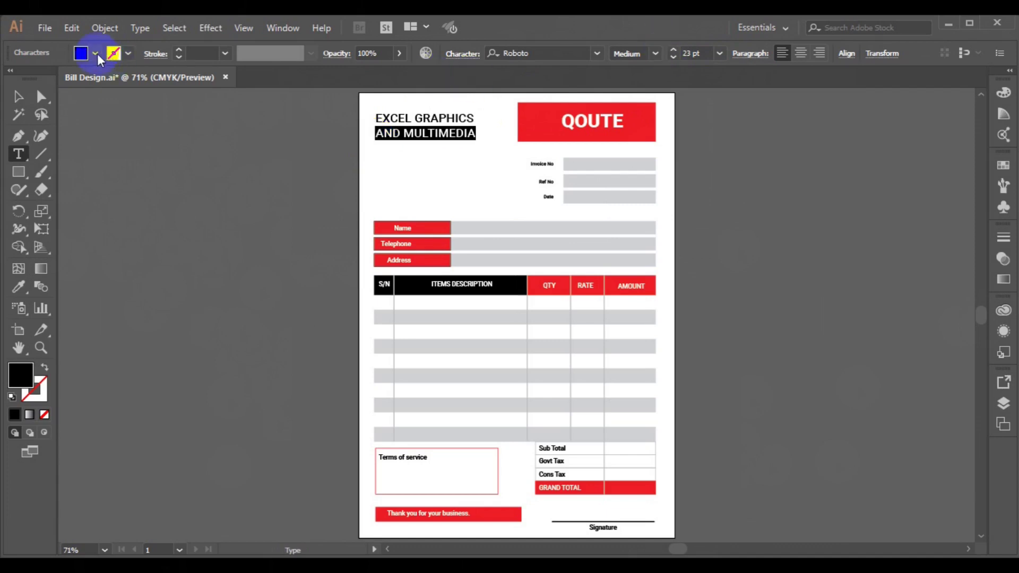
pyautogui.click(95, 53)
pyautogui.click(48, 76)
pyautogui.press('Escape')
pyautogui.moveTo(427, 120); pyautogui.dragTo(423, 121)
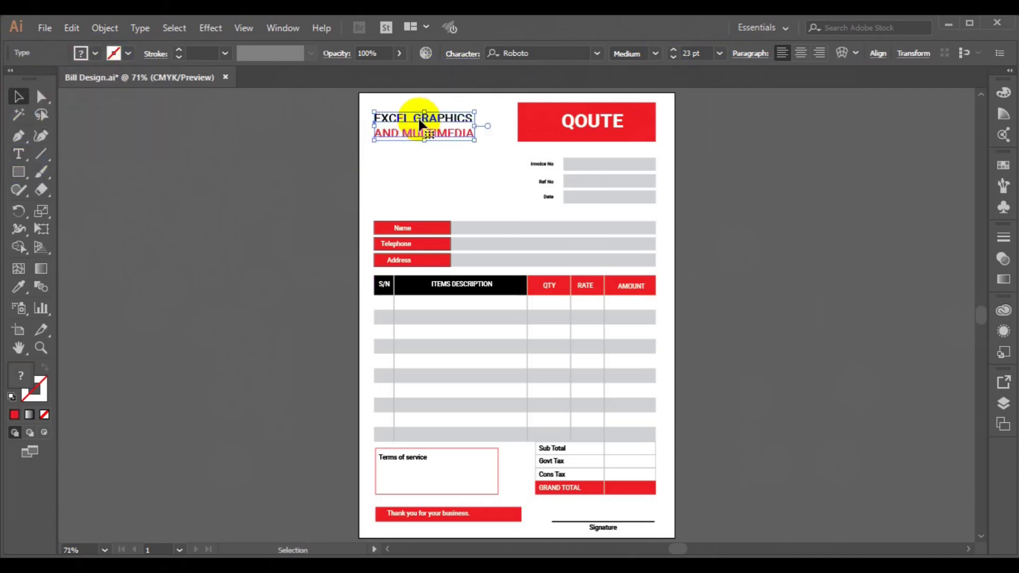
pyautogui.click(798, 183)
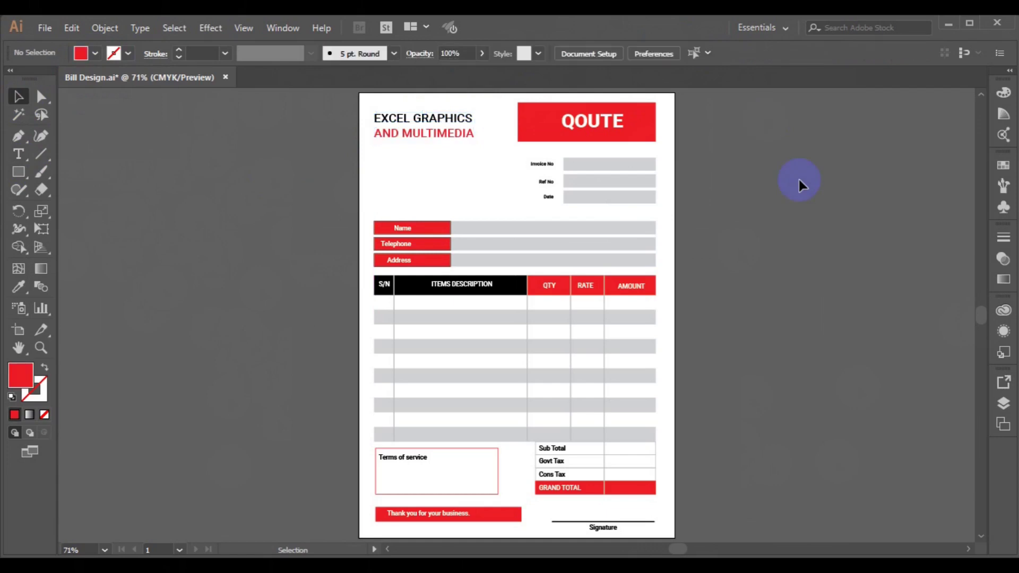